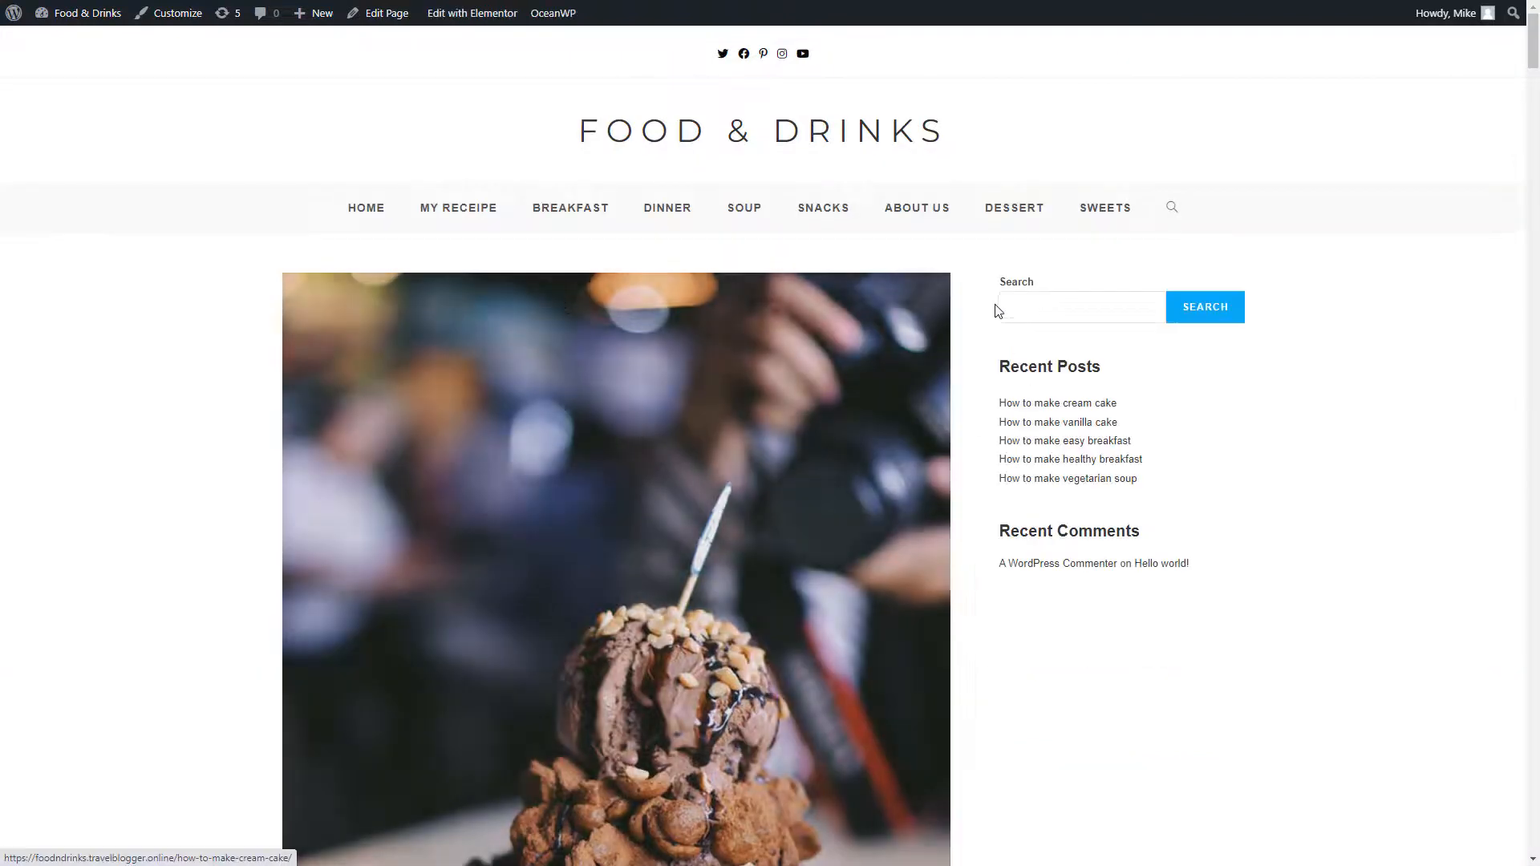
# Look over the front page's current sidebar widgets, then switch to the WordPress Dashboard tab
pyautogui.click(1008, 313)
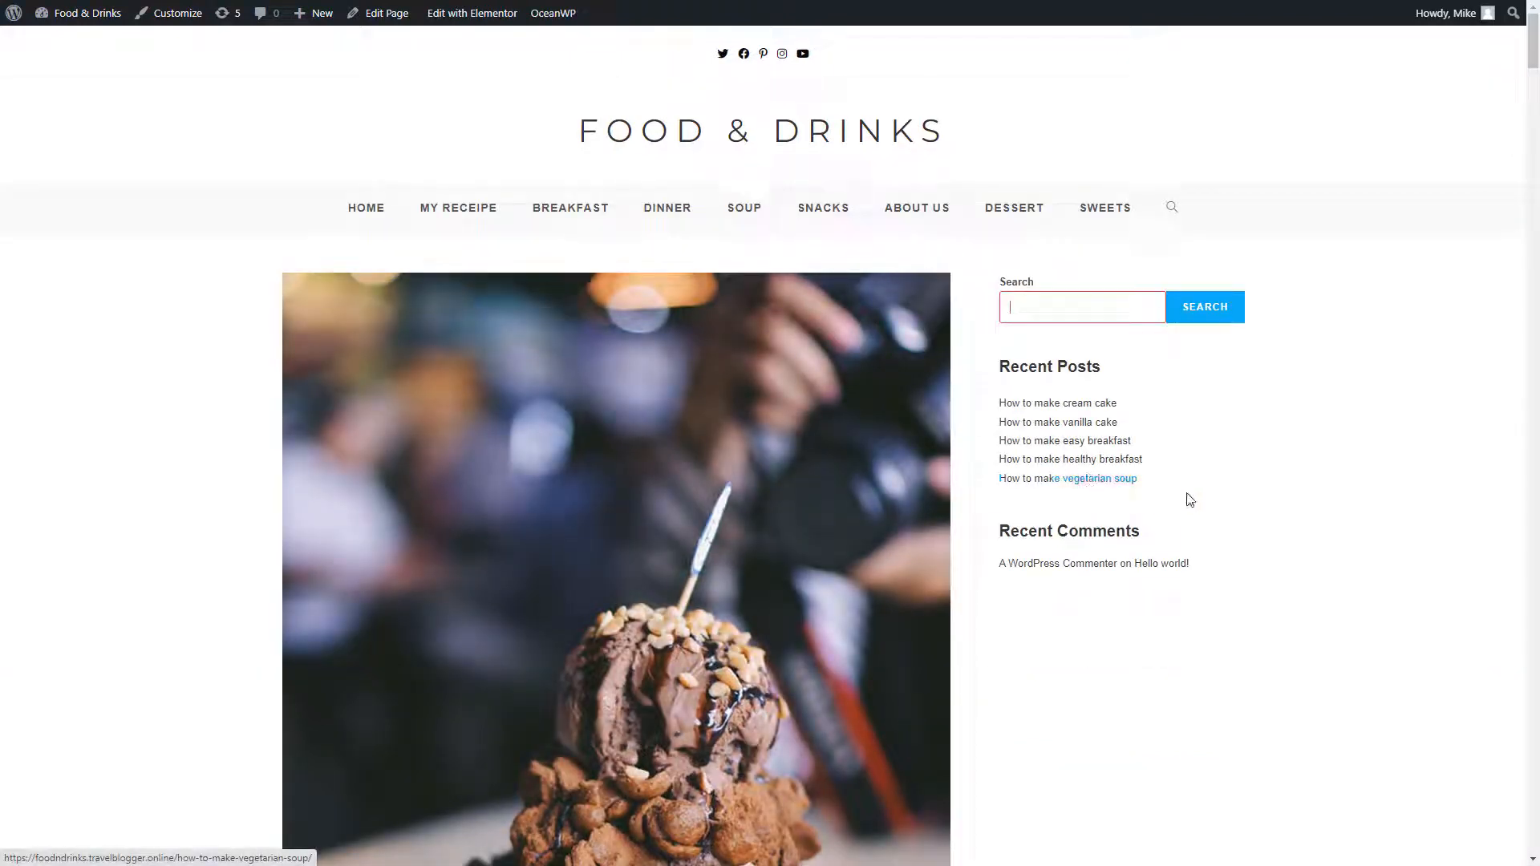
pyautogui.moveTo(1190, 499); pyautogui.dragTo(989, 290)
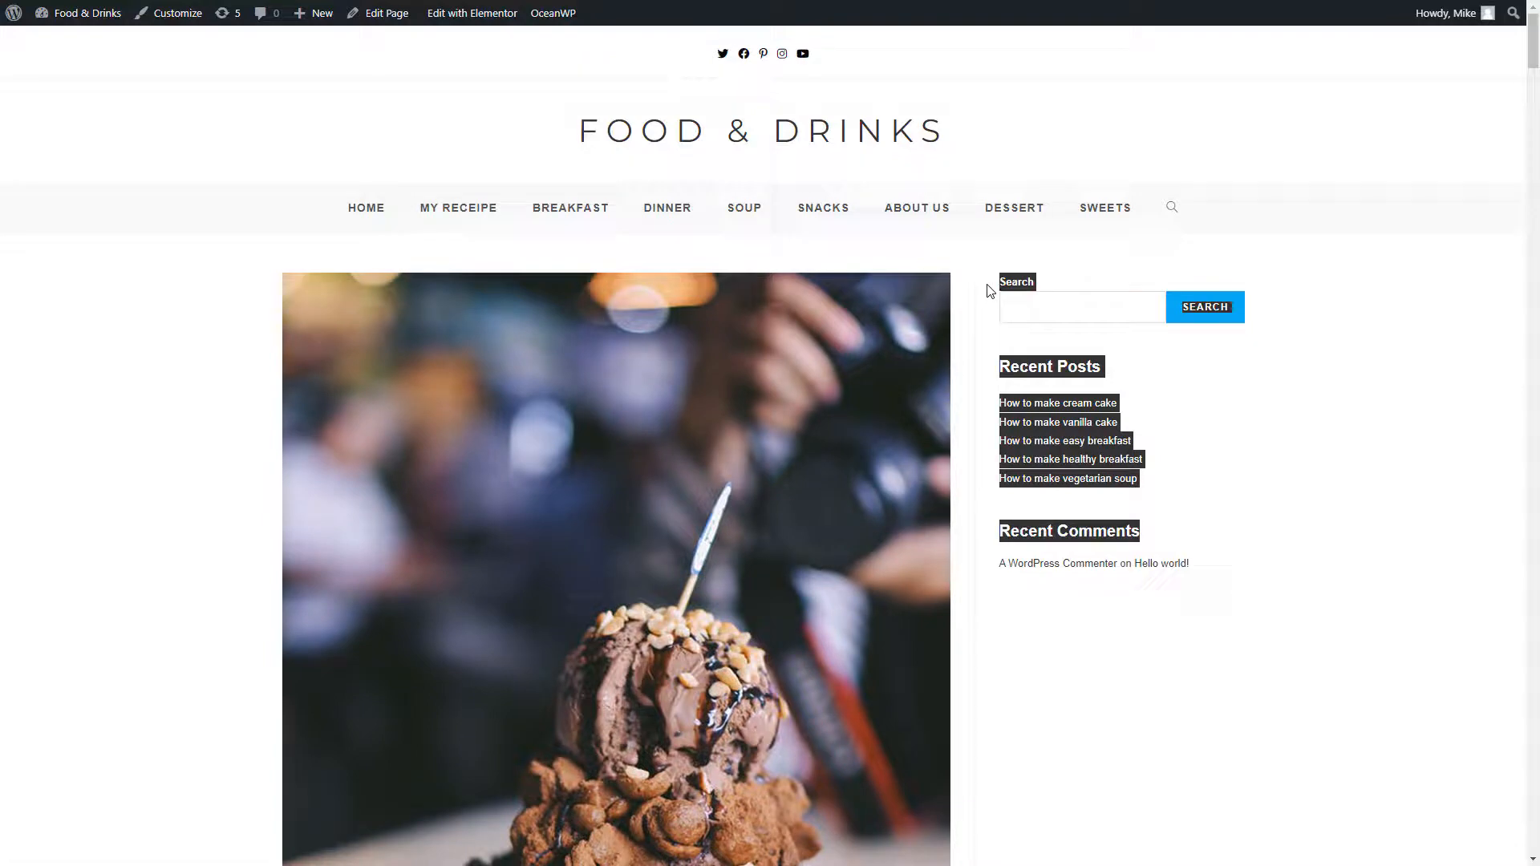
pyautogui.click(989, 291)
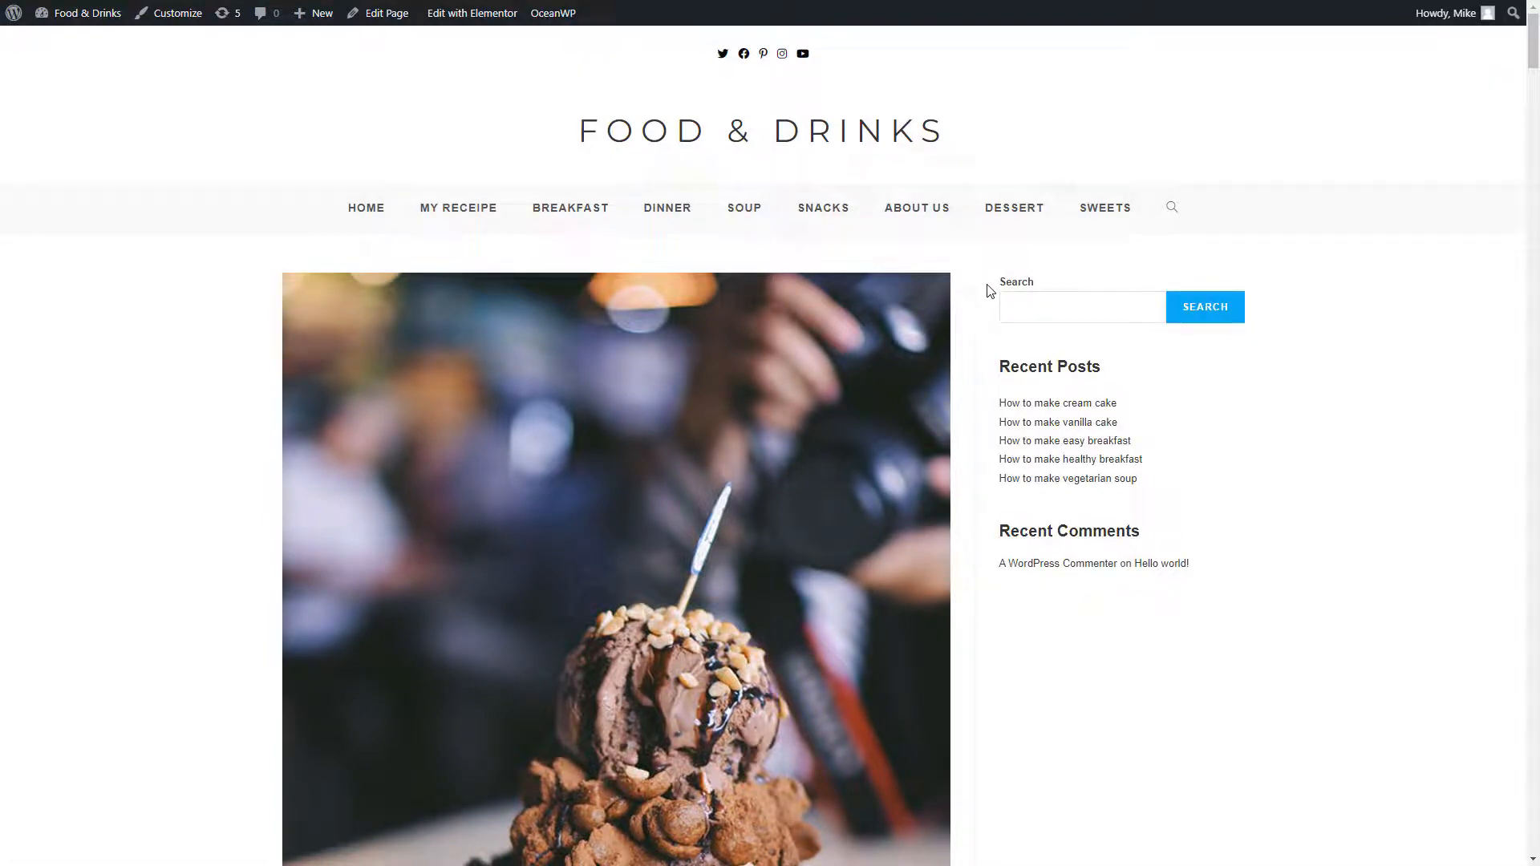
pyautogui.hotkey('ctrl', 'Tab')
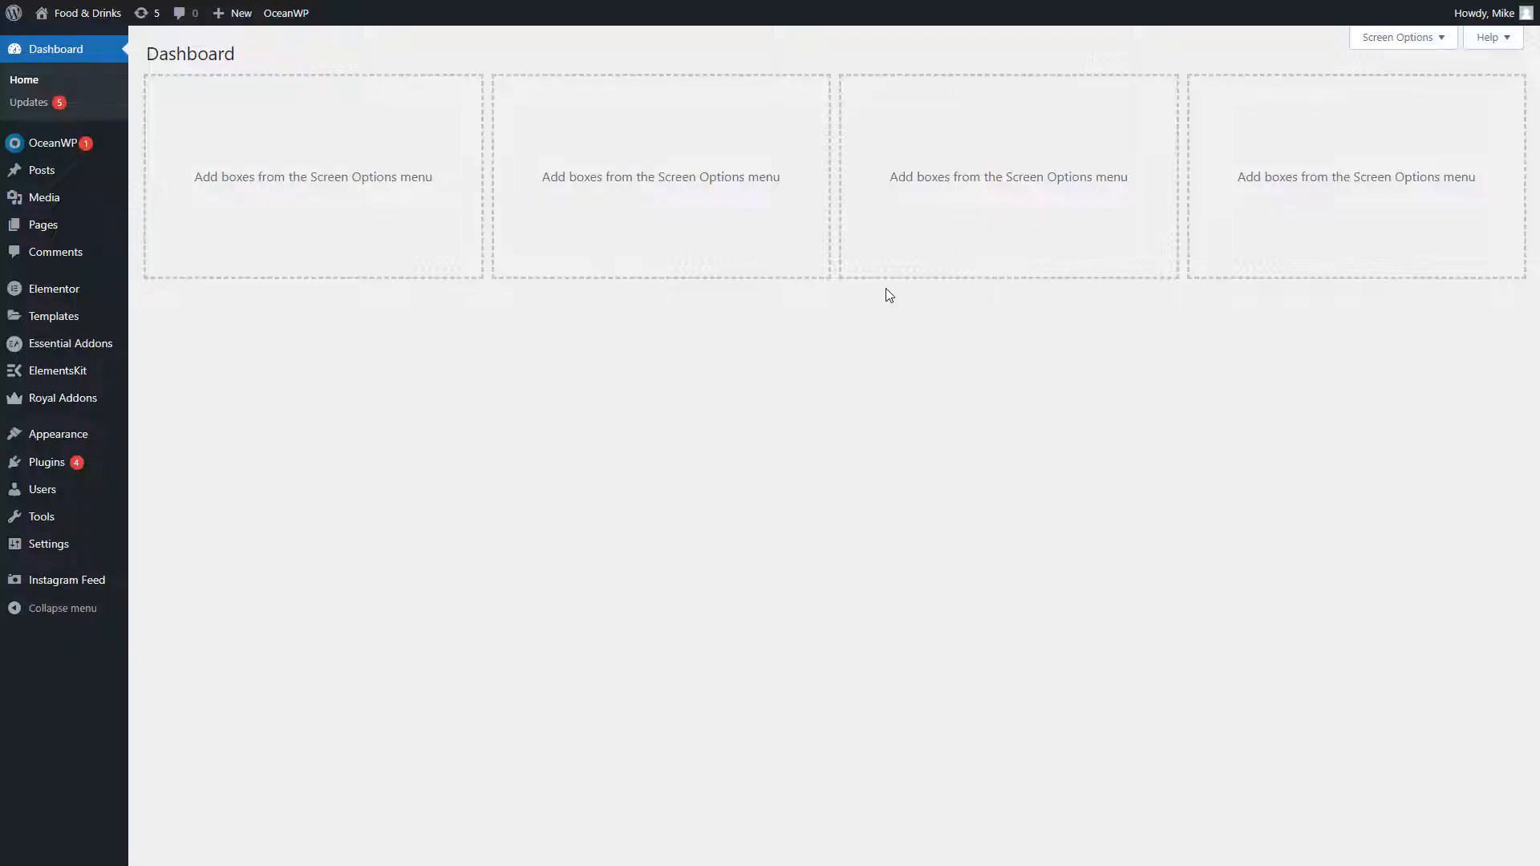
# Search new plugins for 'anywhere elementor', then install and activate AnyWhere Elementor
pyautogui.click(108, 467)
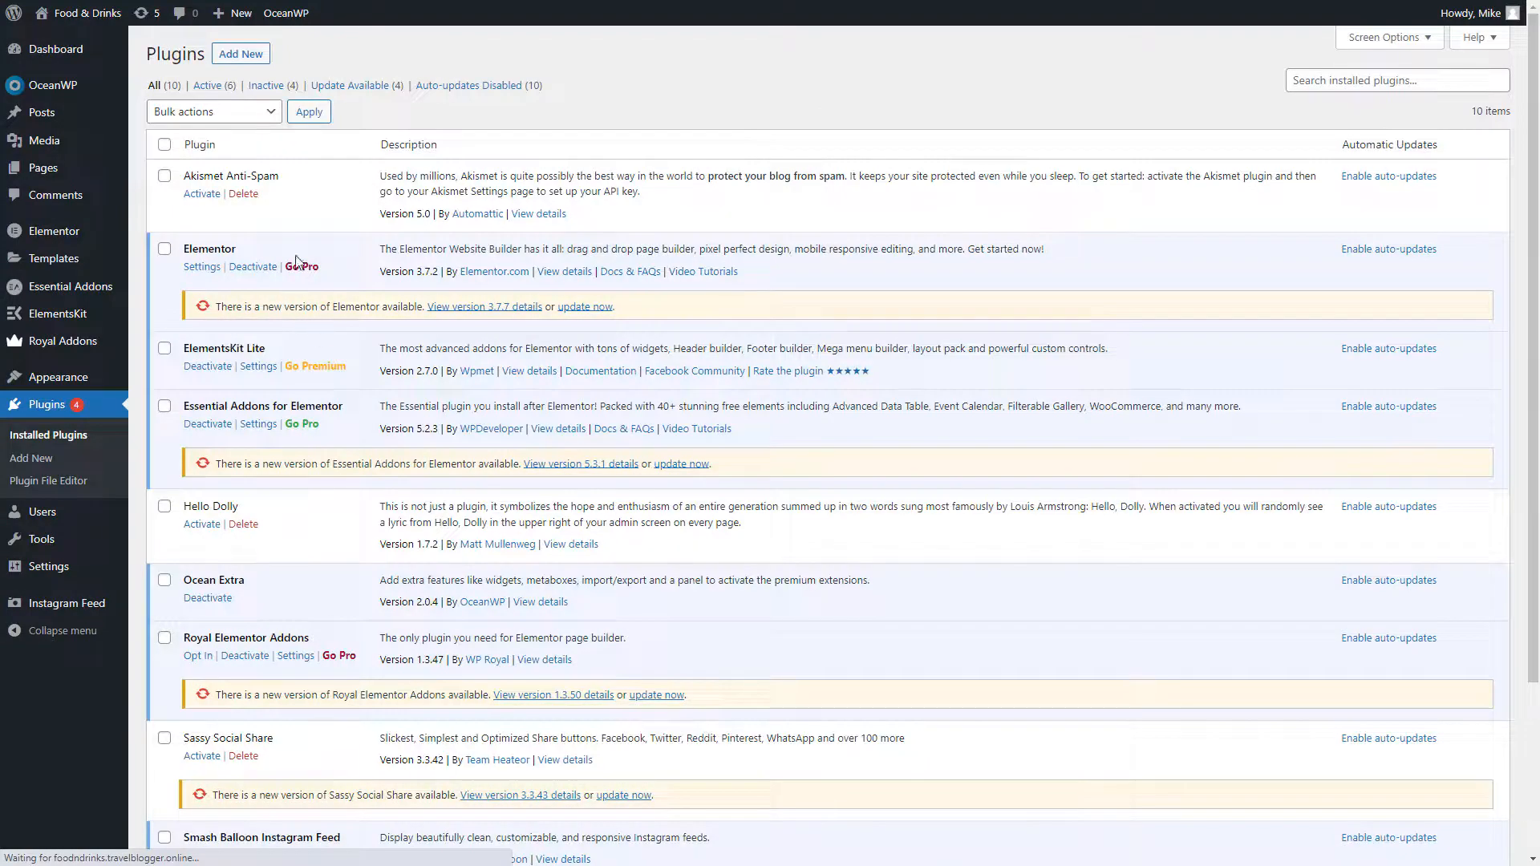
pyautogui.click(241, 58)
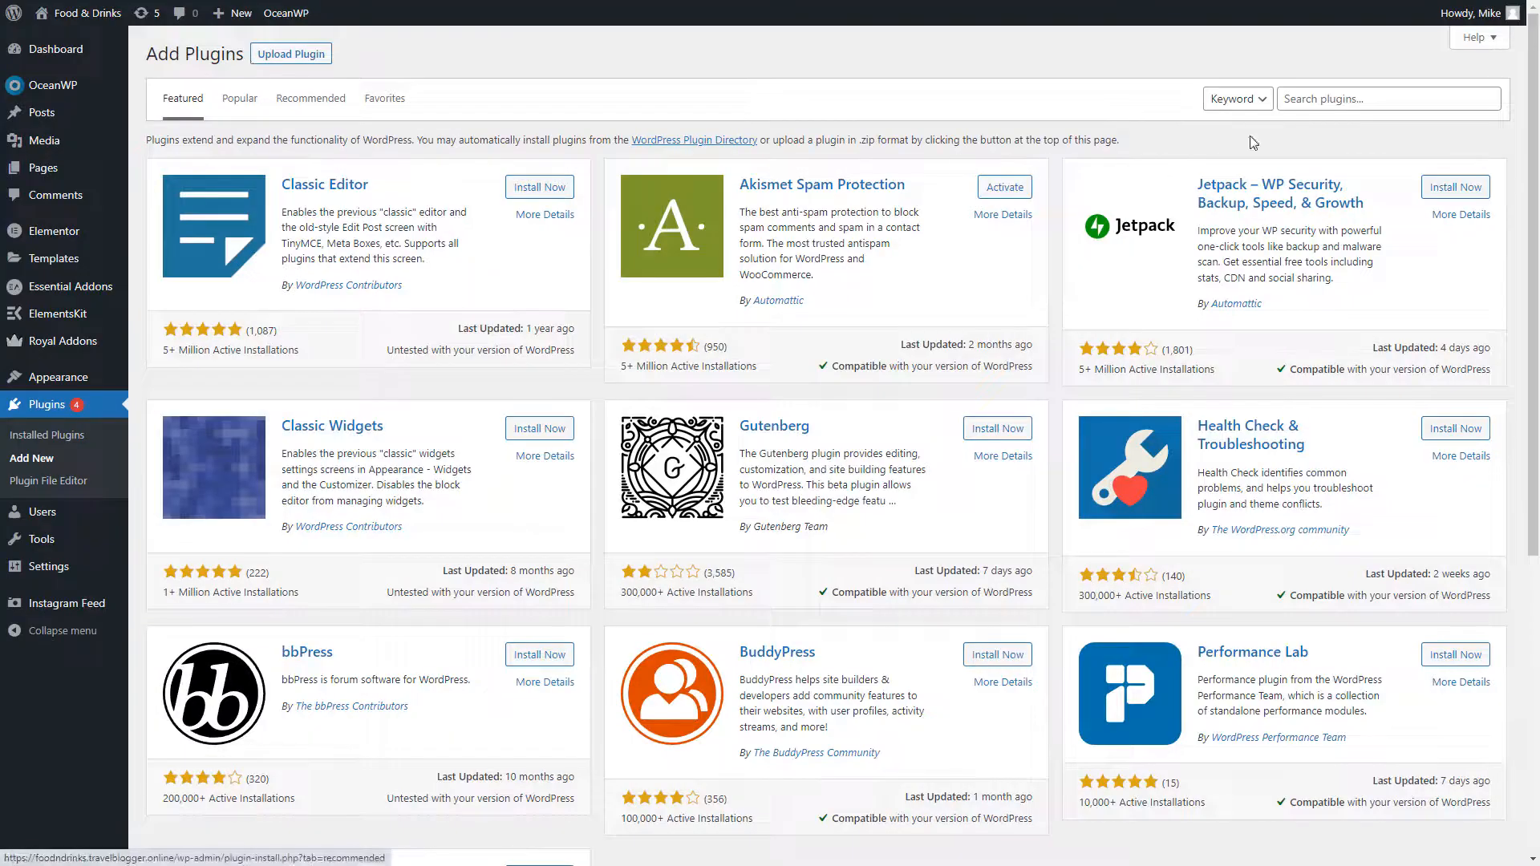
pyautogui.click(1379, 101)
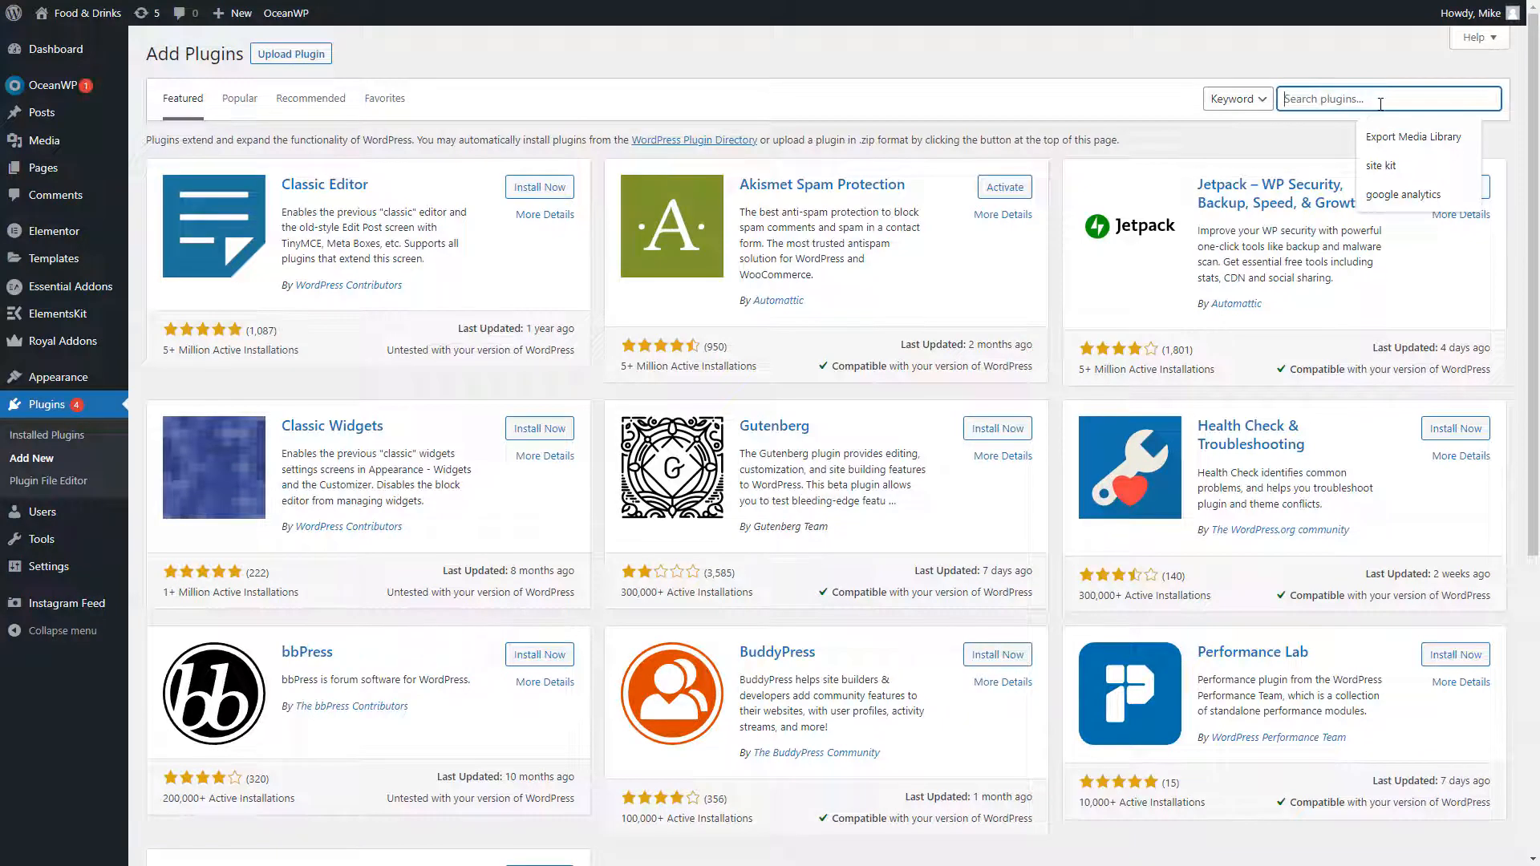
pyautogui.write('anyw')
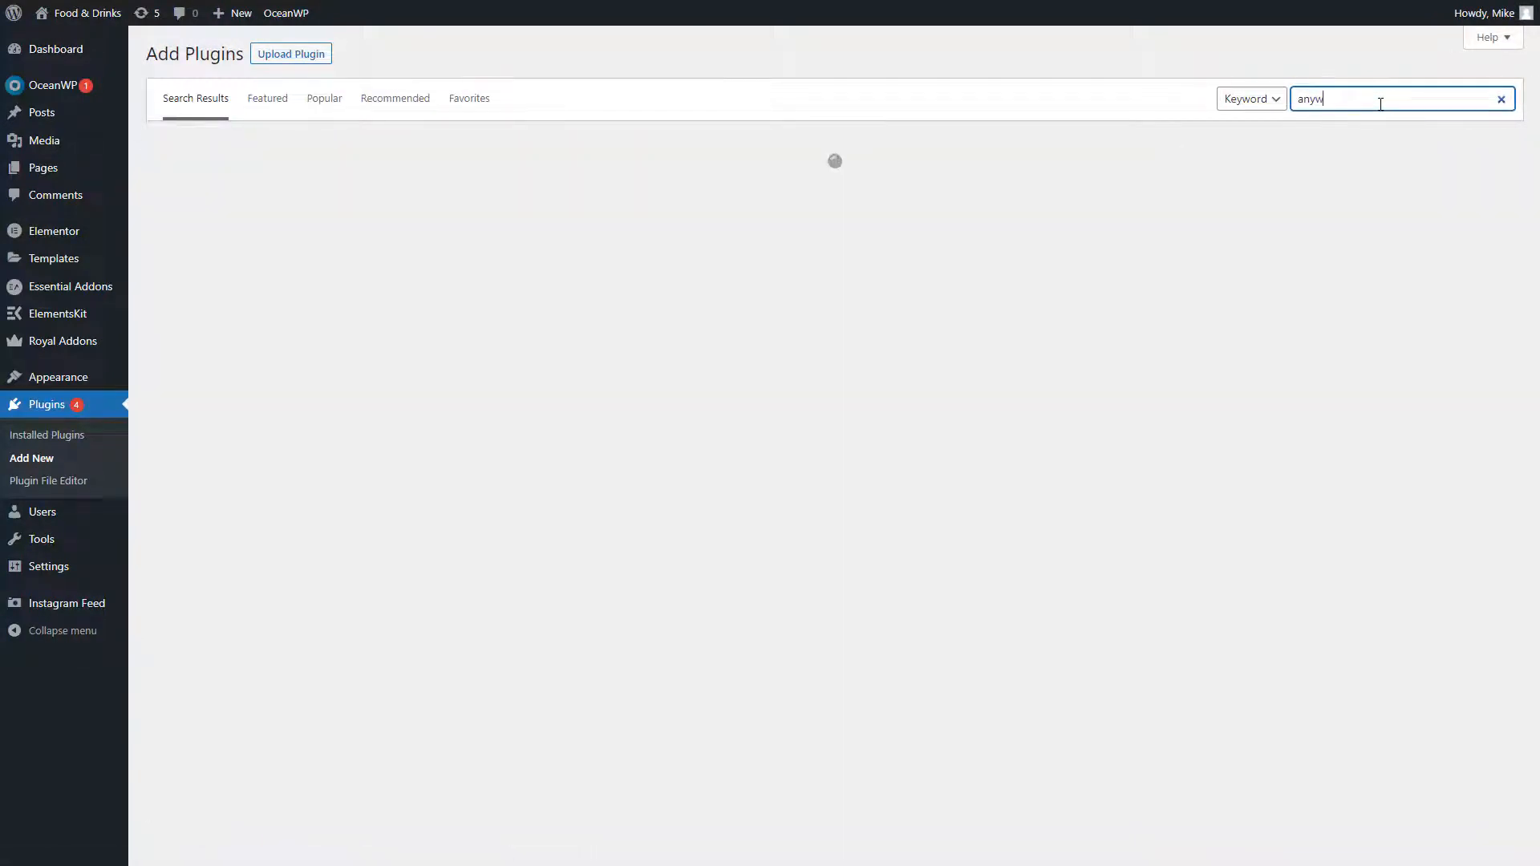
pyautogui.write('here elementor')
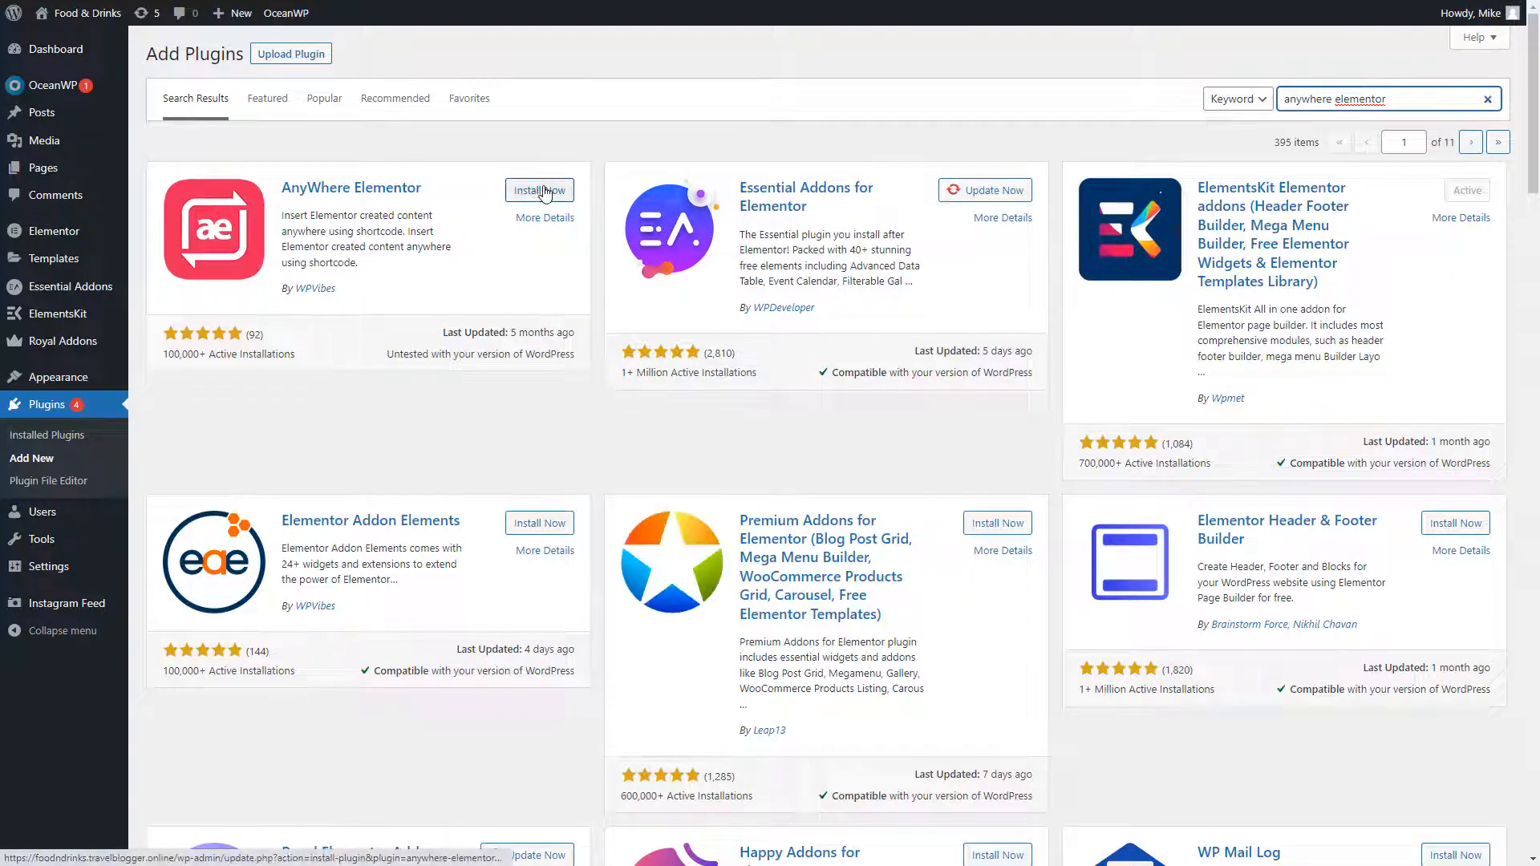
pyautogui.click(545, 192)
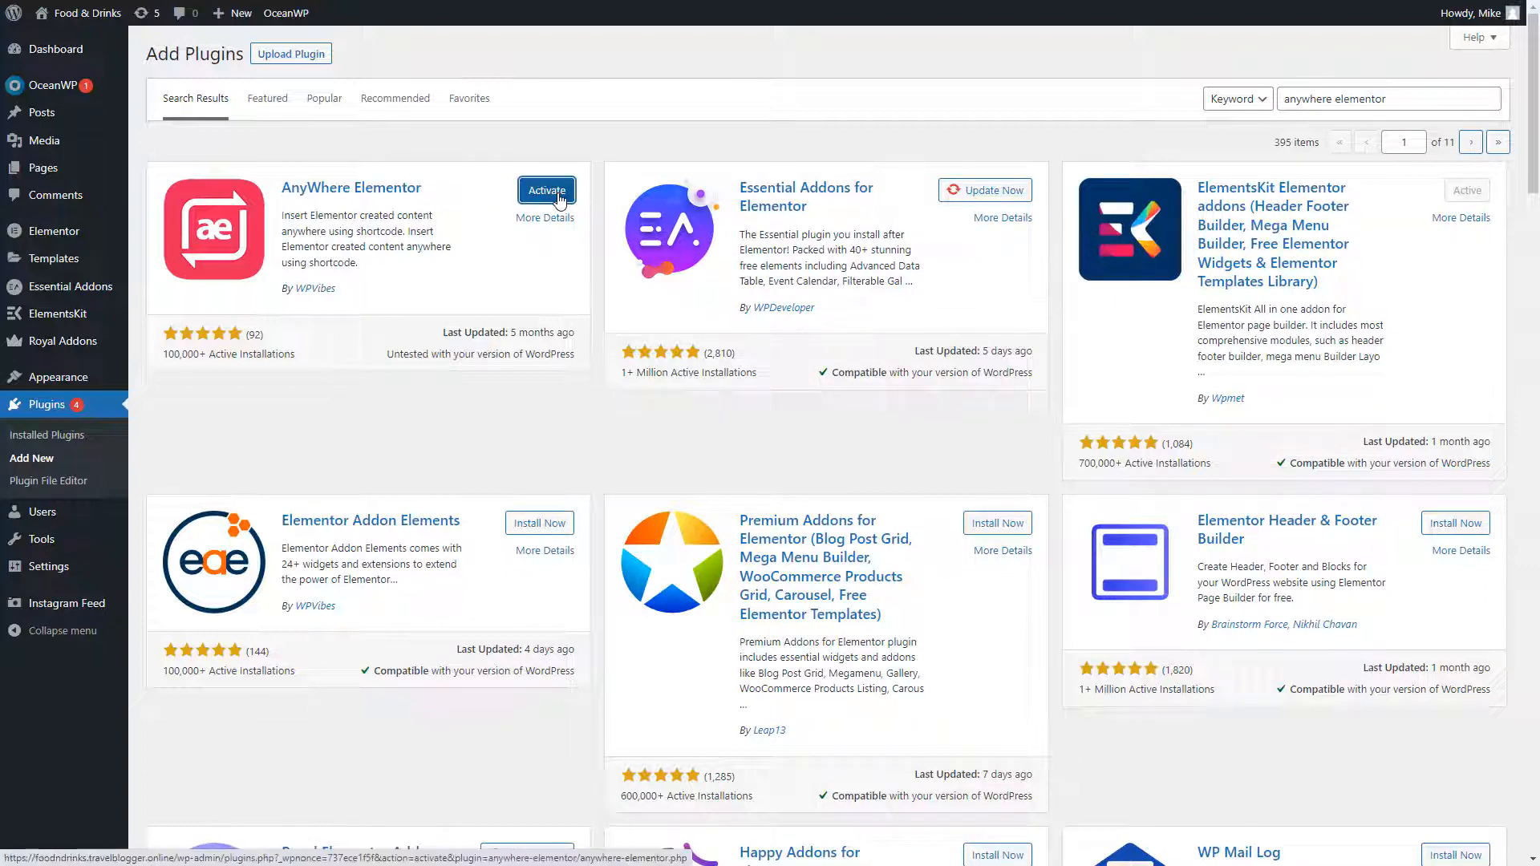
pyautogui.click(560, 195)
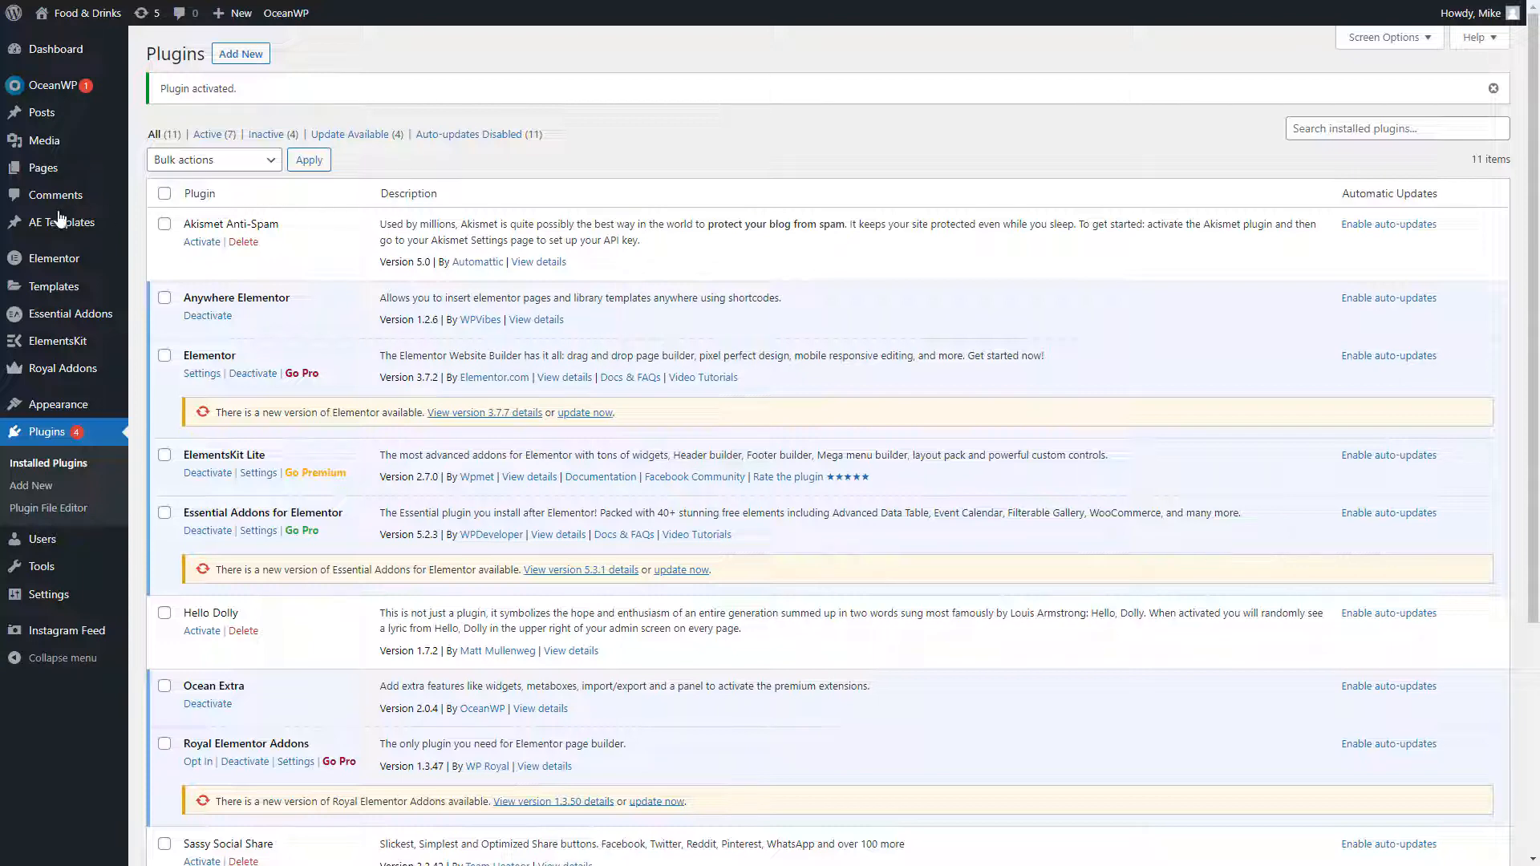
# Create a new AE Template titled 'Global Sidebar'
pyautogui.moveTo(61, 231)
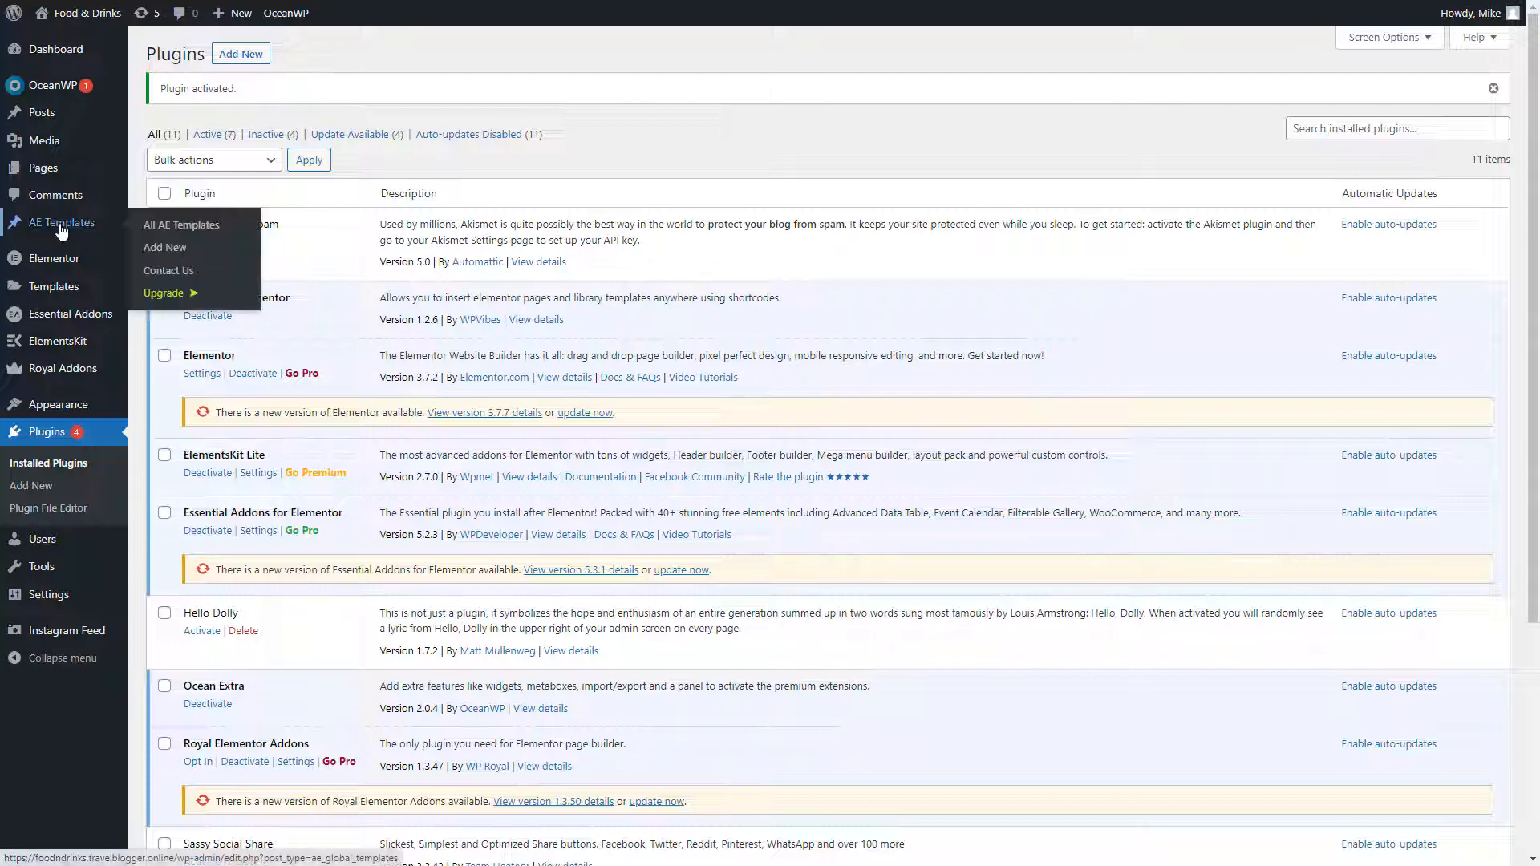
pyautogui.click(173, 247)
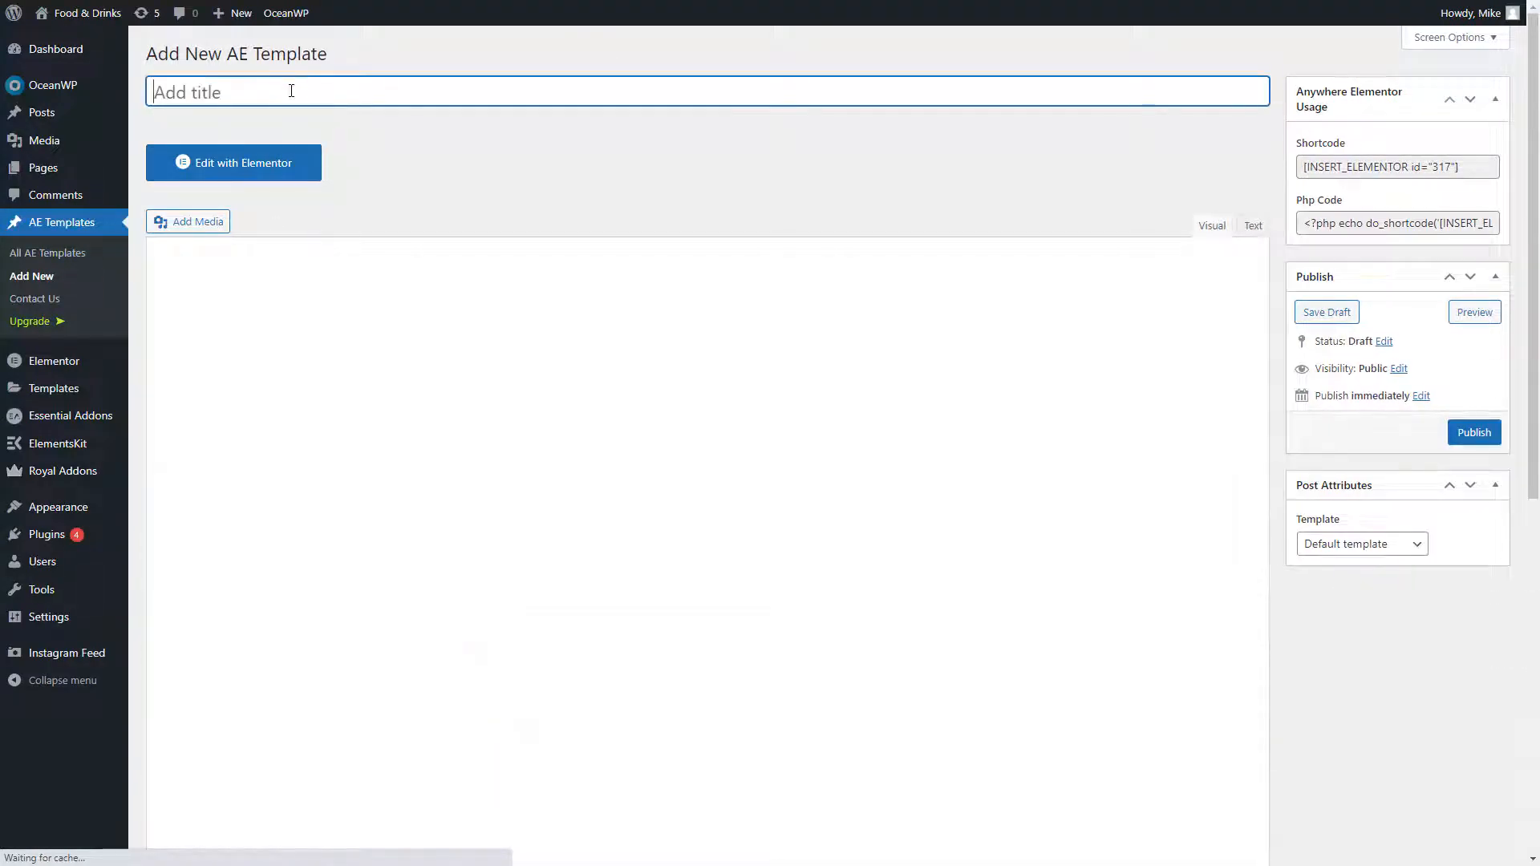
pyautogui.write('Global')
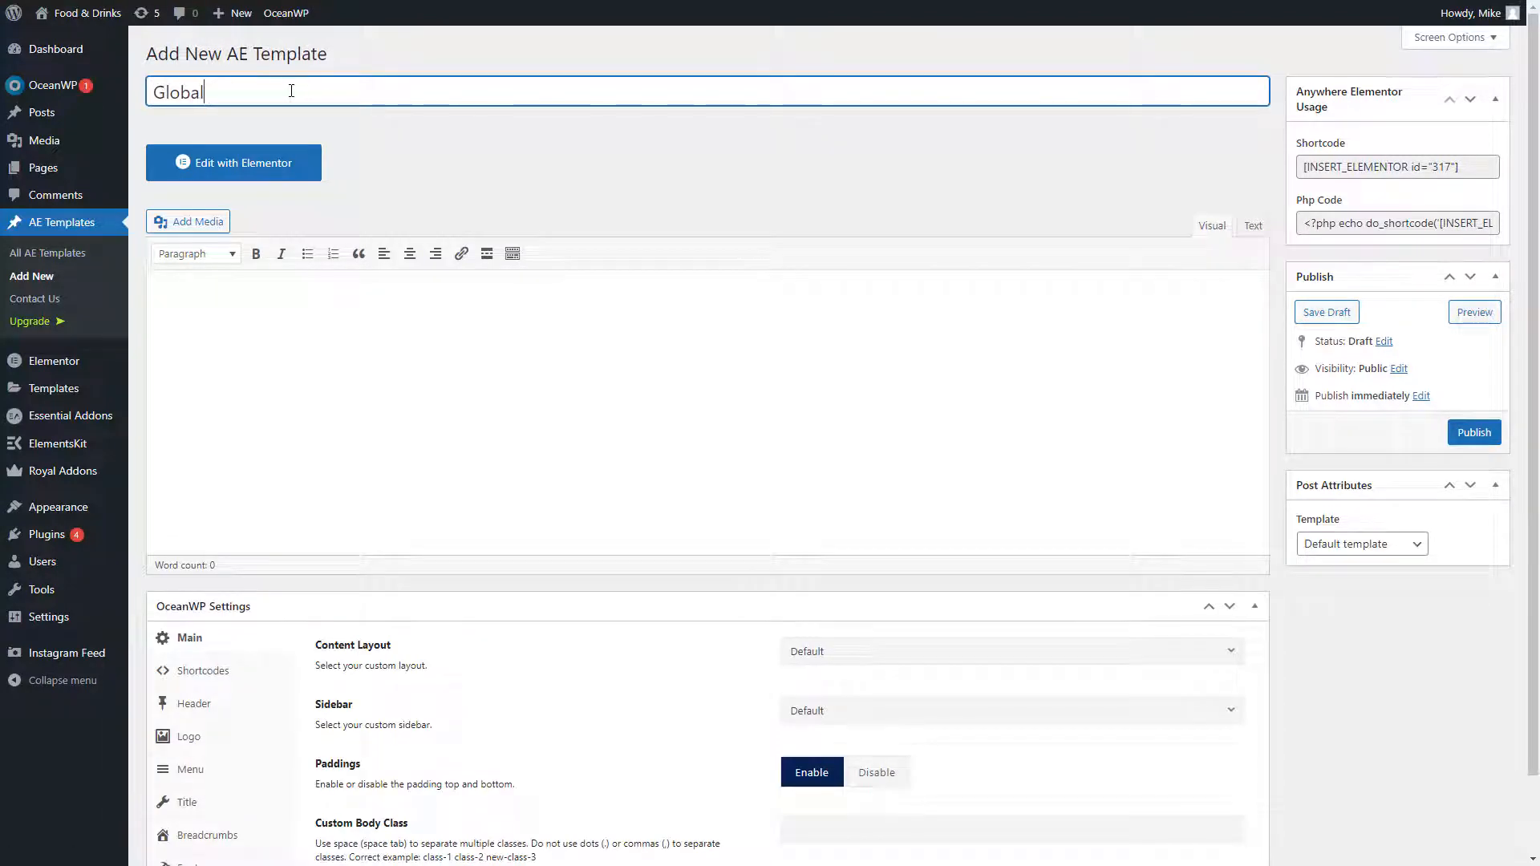
pyautogui.write(' Sidebar')
# Open the template in Elementor, add a single-column section, and drop a Team Member widget into it
pyautogui.click(276, 163)
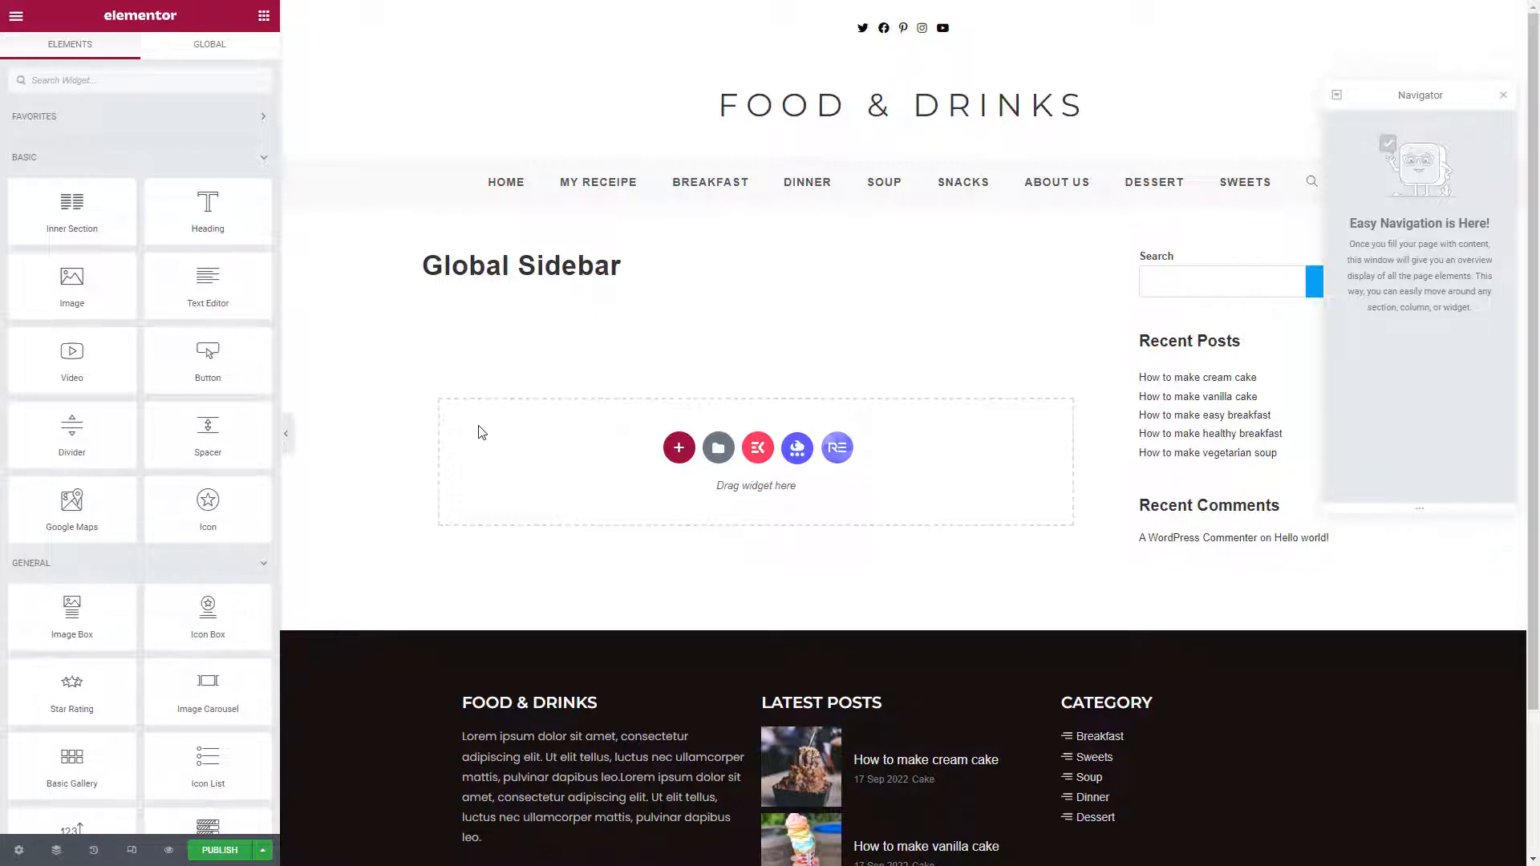
pyautogui.click(678, 451)
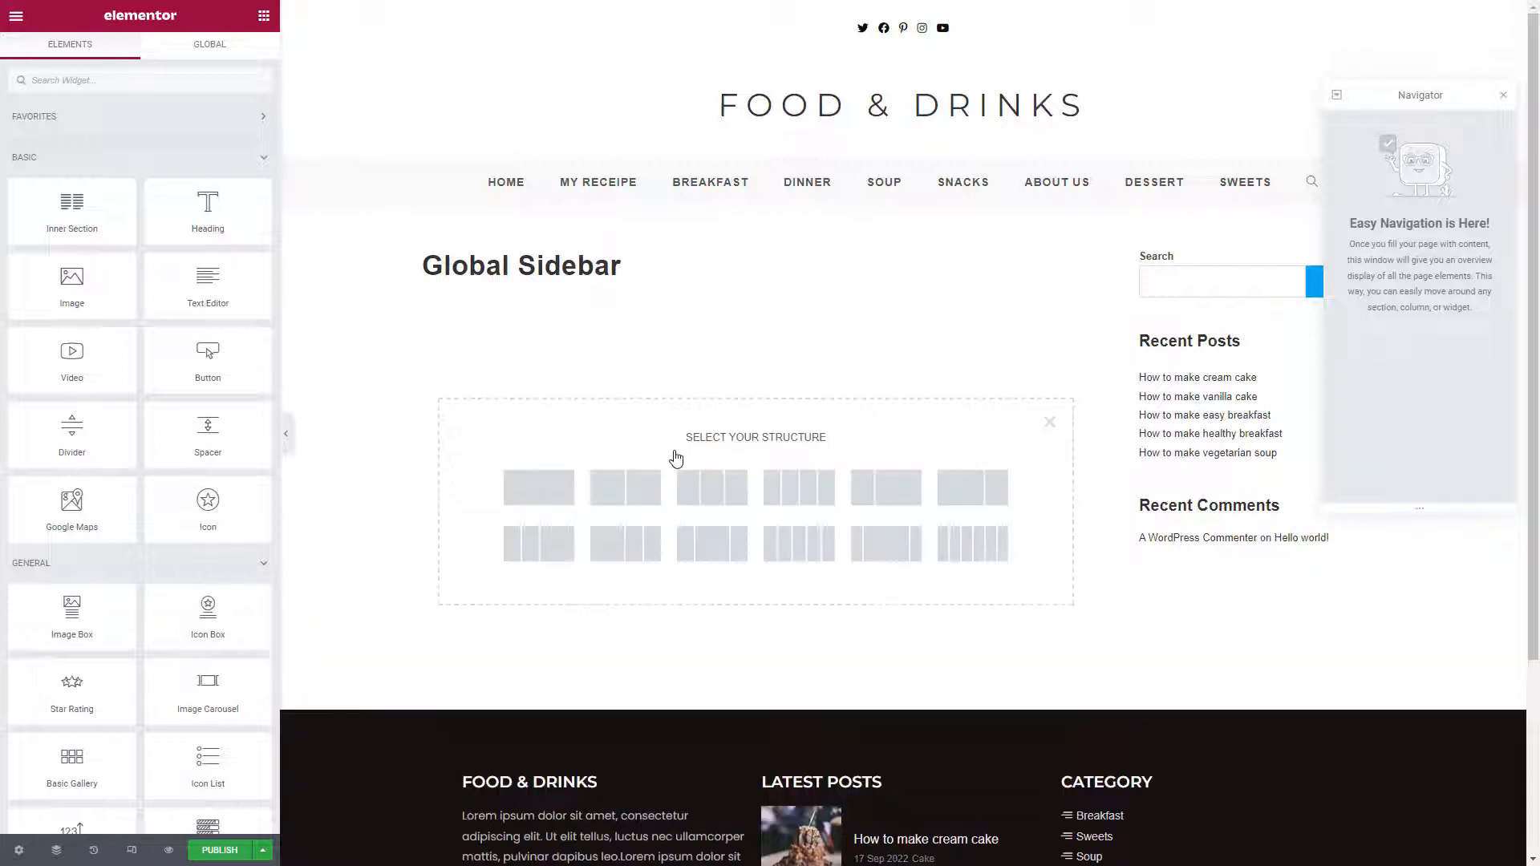
pyautogui.click(536, 486)
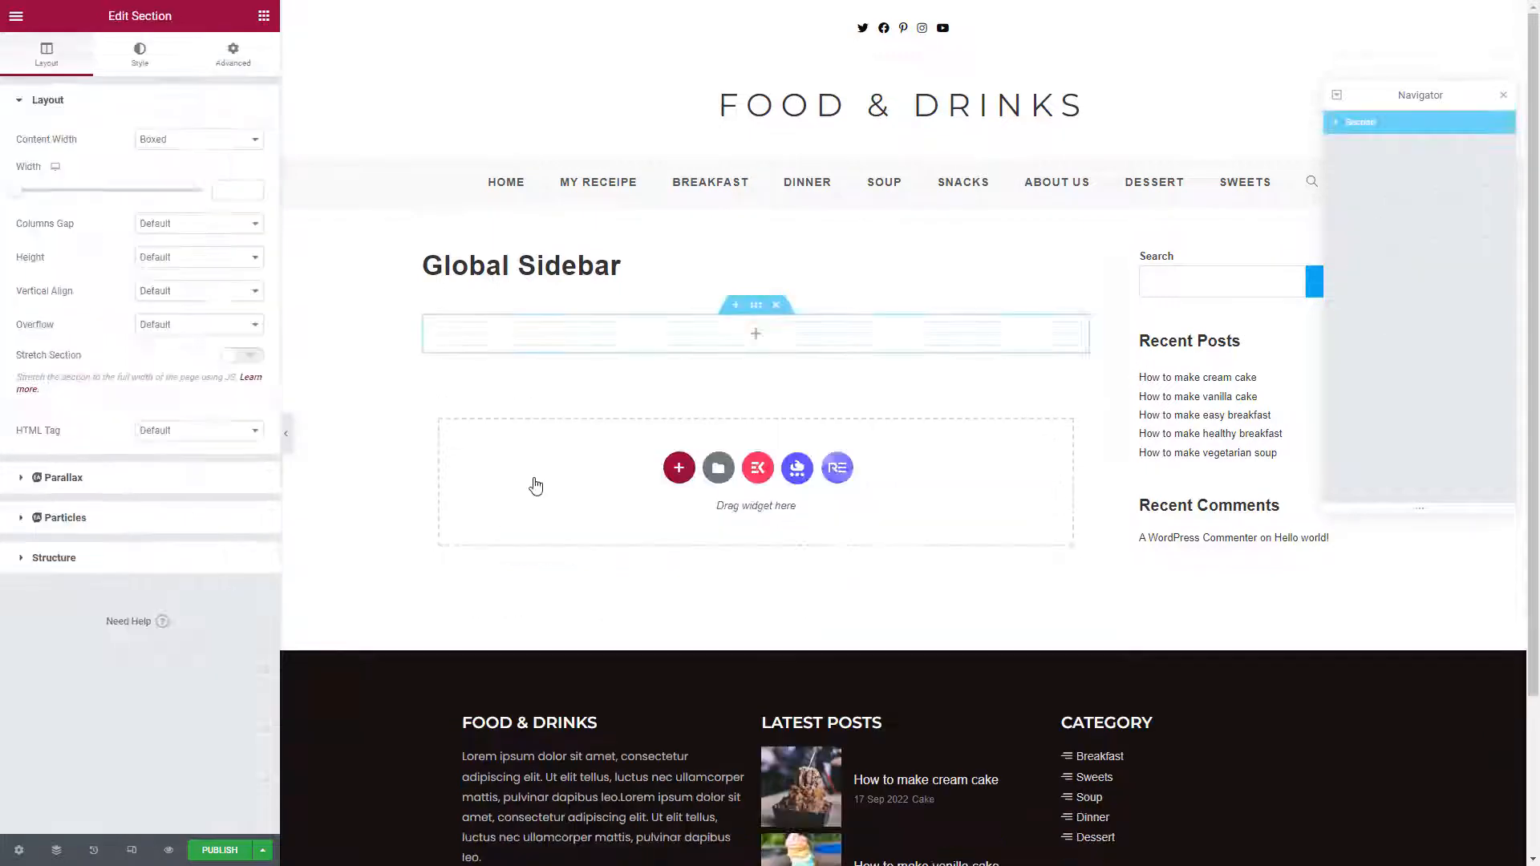
pyautogui.click(259, 24)
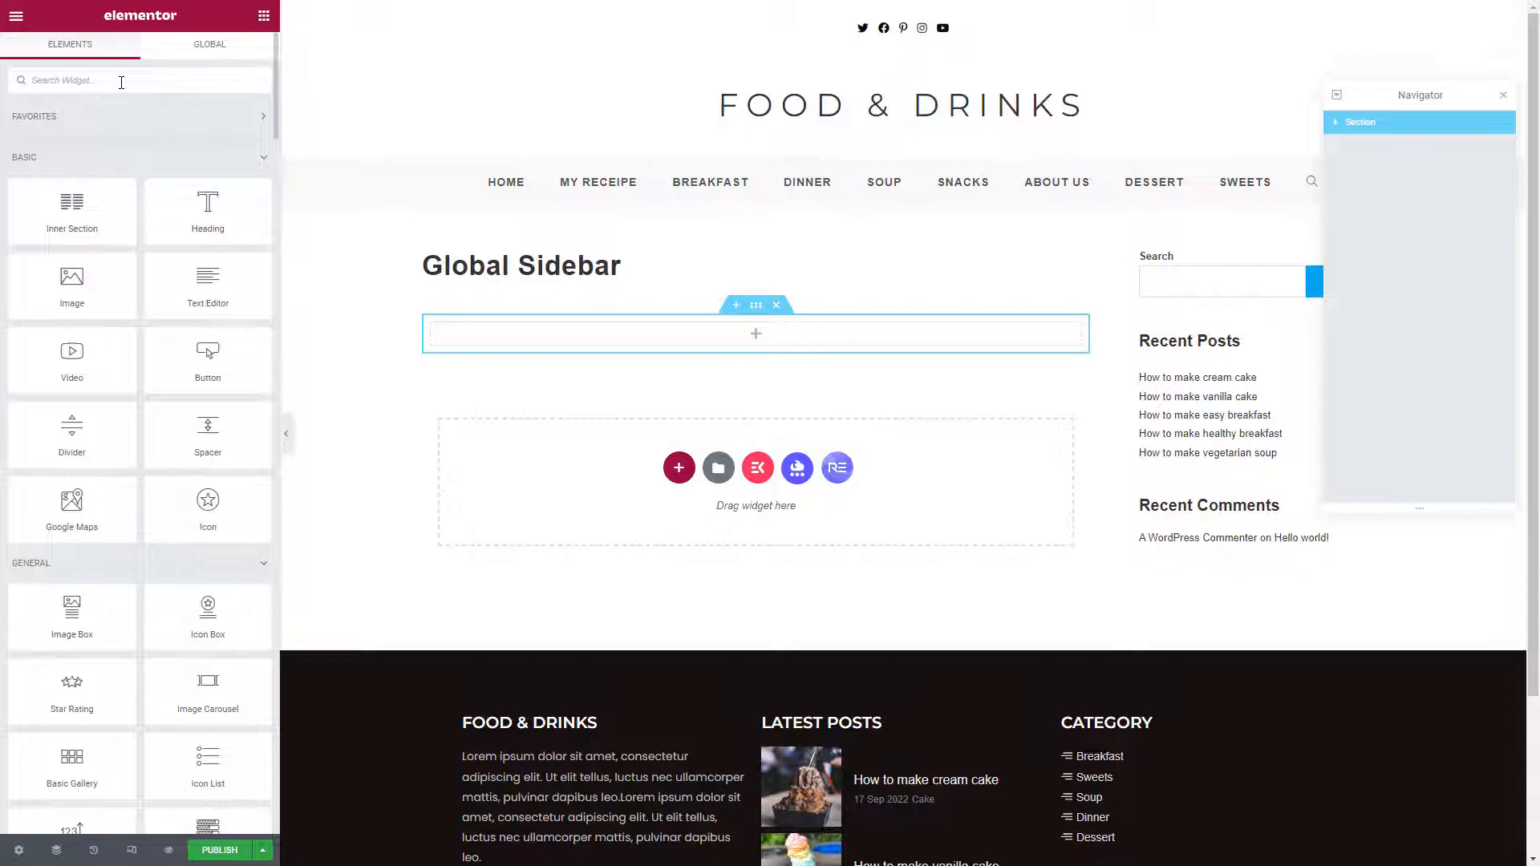
pyautogui.click(121, 83)
pyautogui.write('team member')
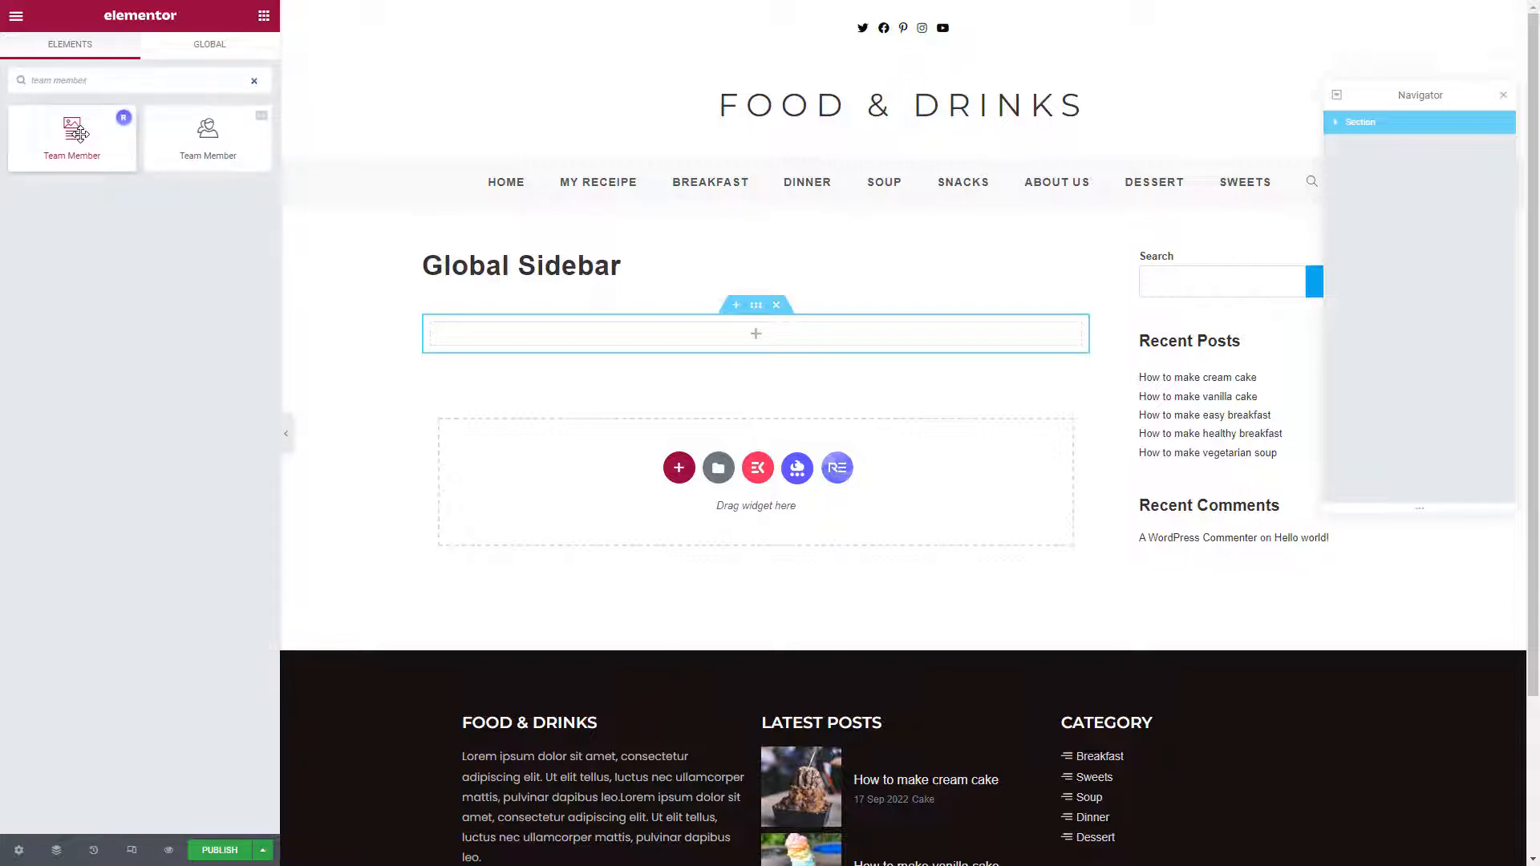
pyautogui.moveTo(78, 133); pyautogui.dragTo(584, 341)
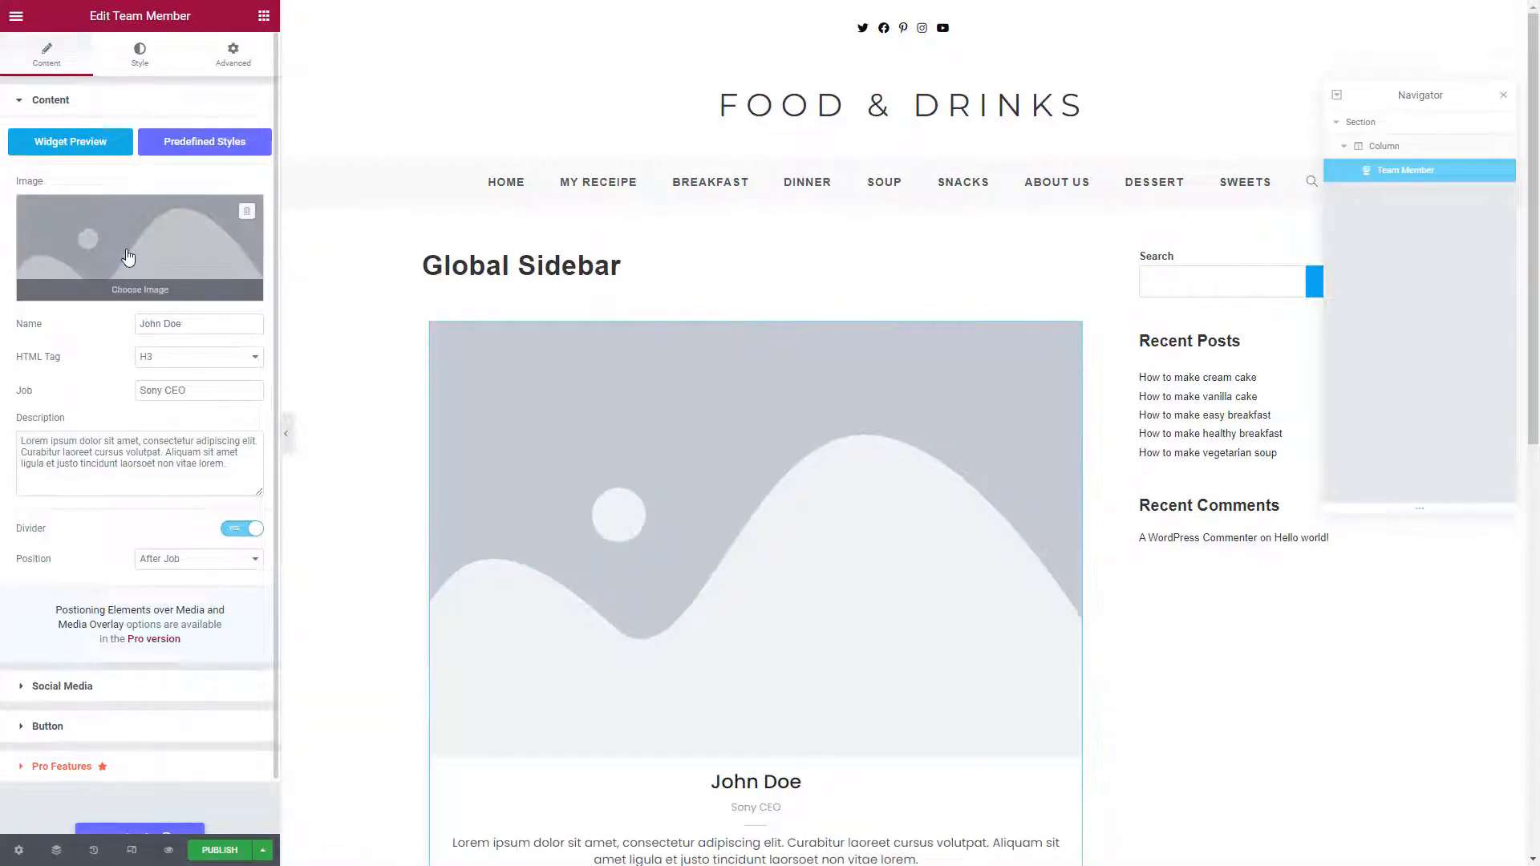
# Set the team card photo to the orange-shirt cook's profile picture
pyautogui.click(129, 257)
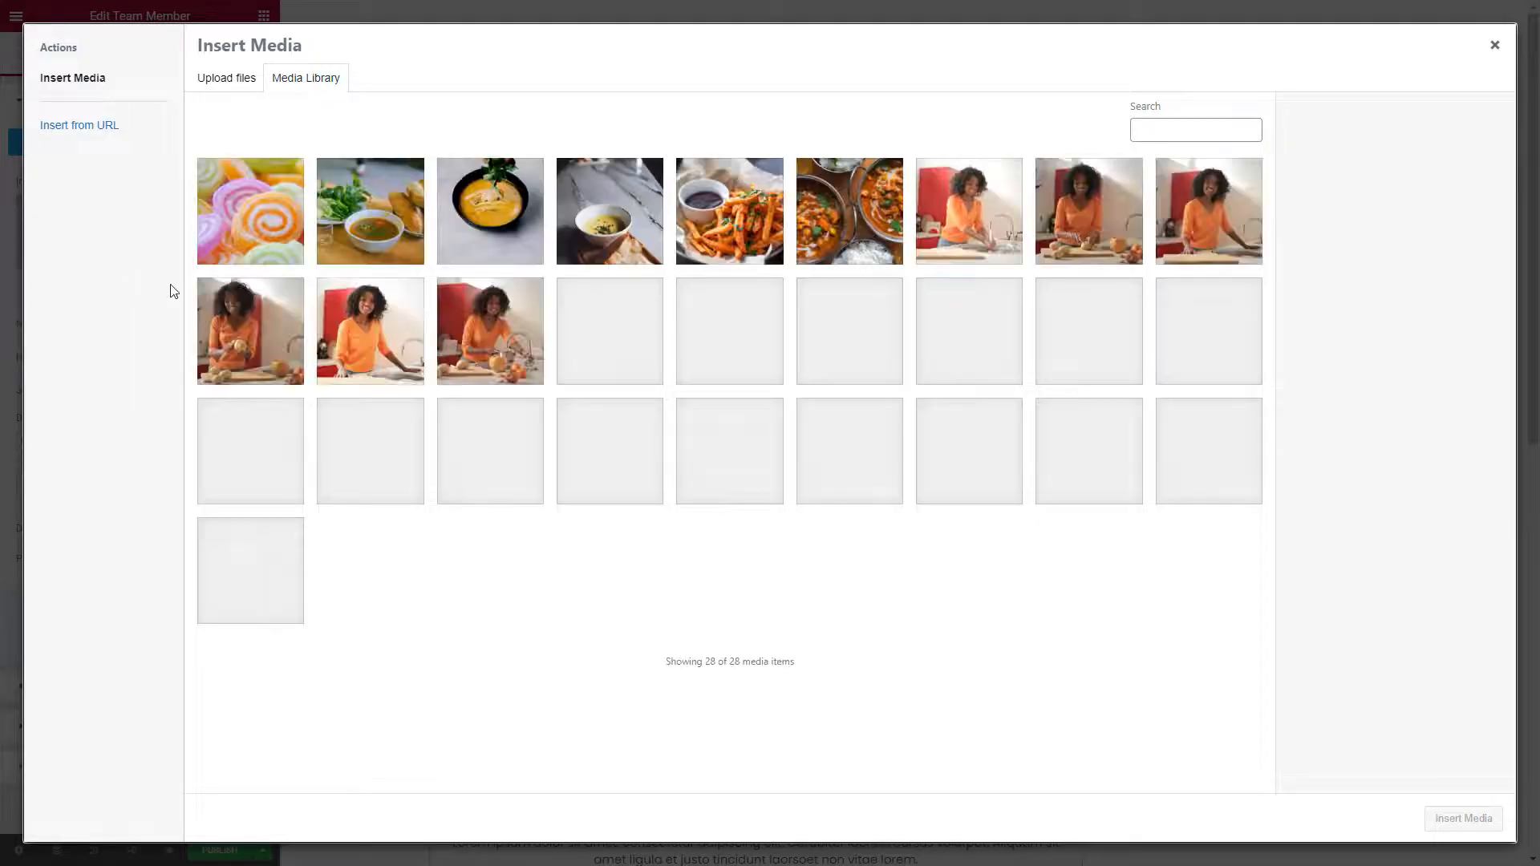
pyautogui.click(360, 350)
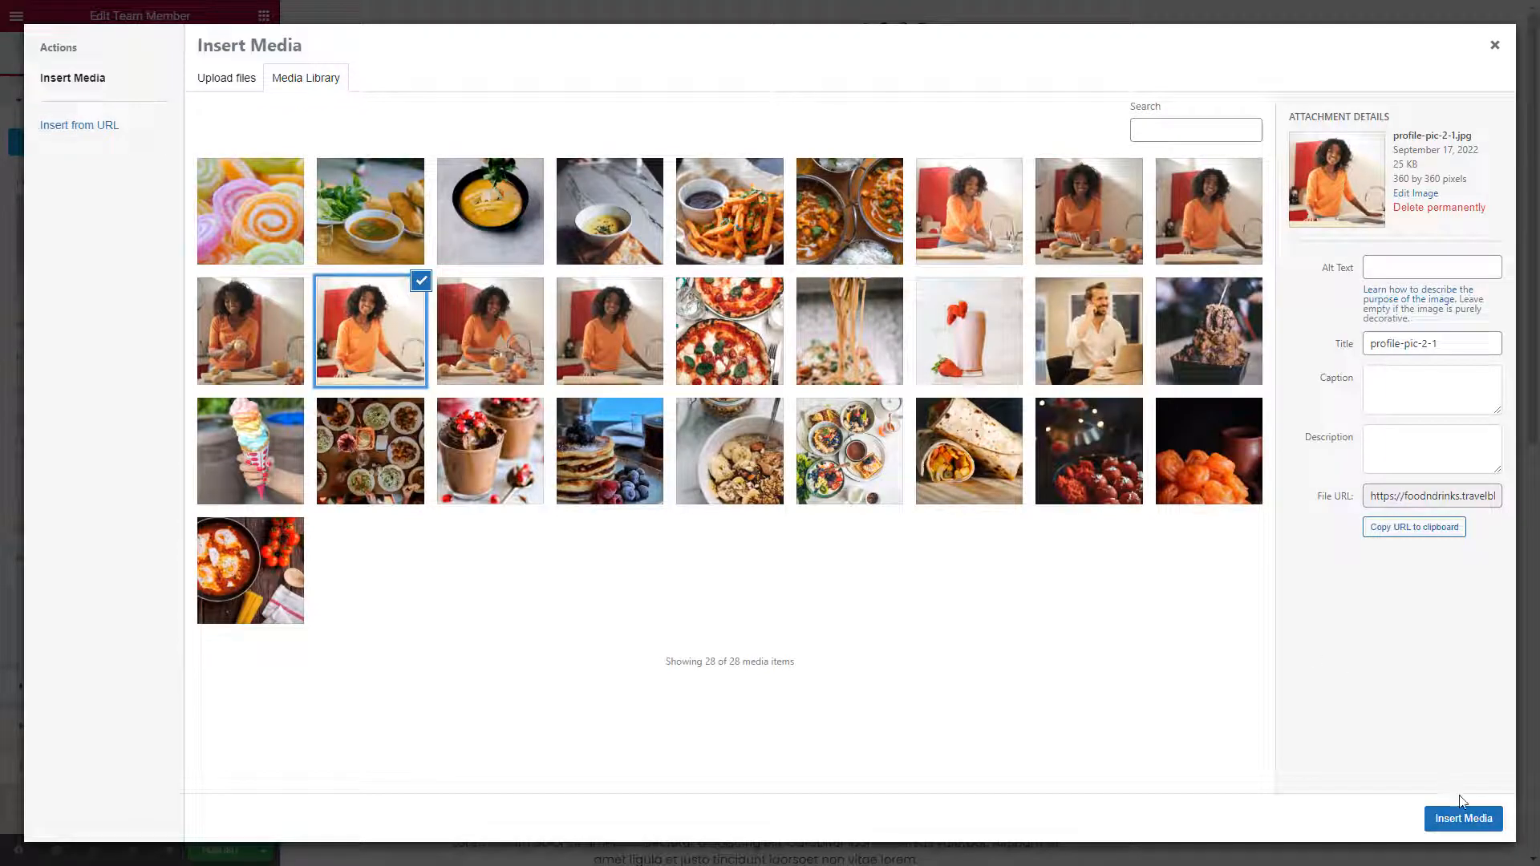
pyautogui.click(1462, 818)
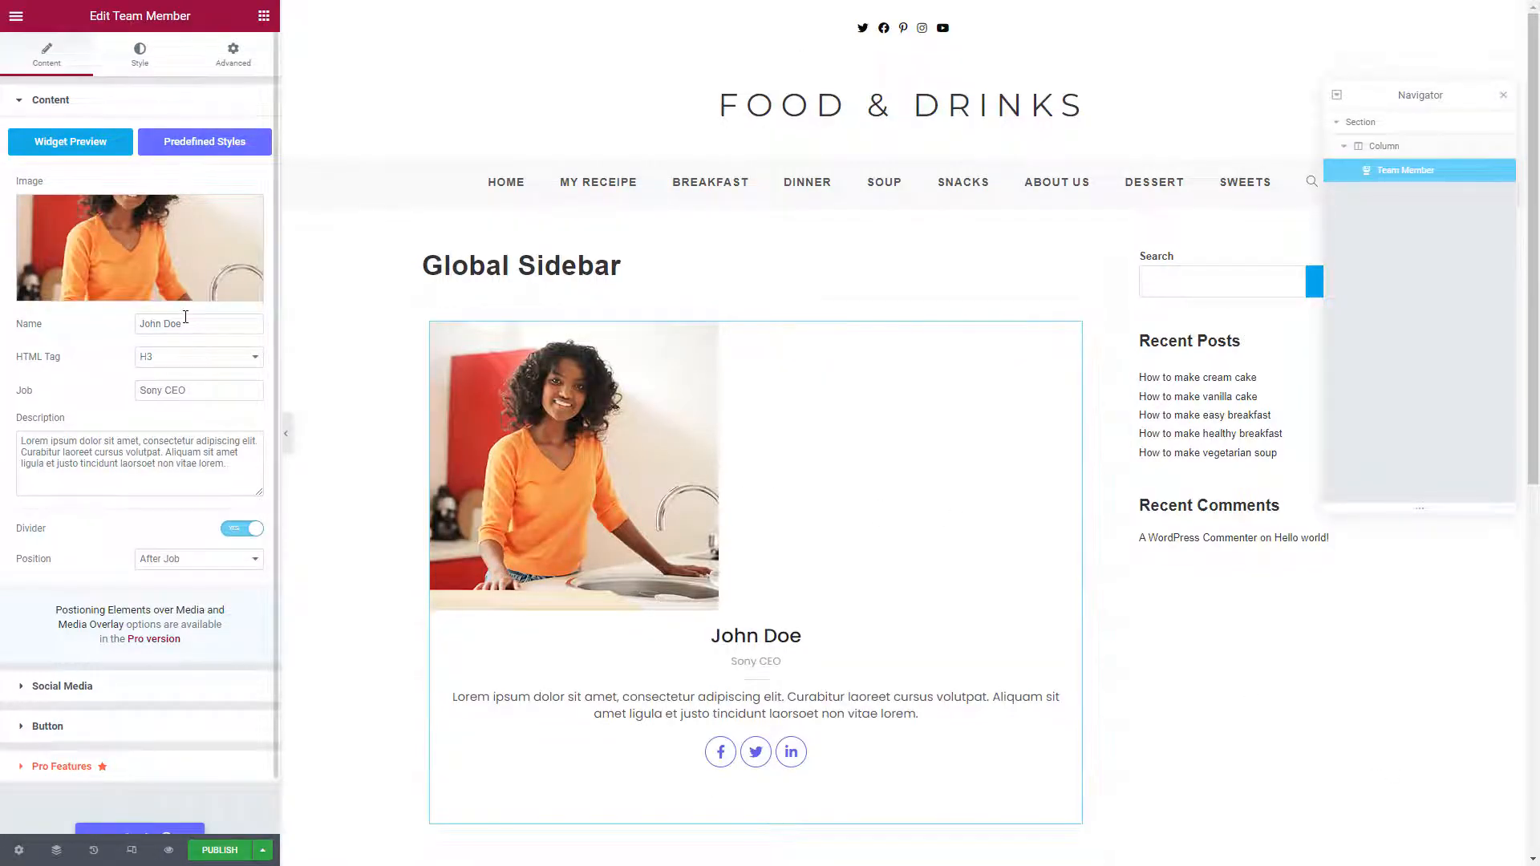
# Replace the placeholder member name and change the job title to 'Food Blogger'
pyautogui.doubleClick(185, 321)
pyautogui.click(185, 317)
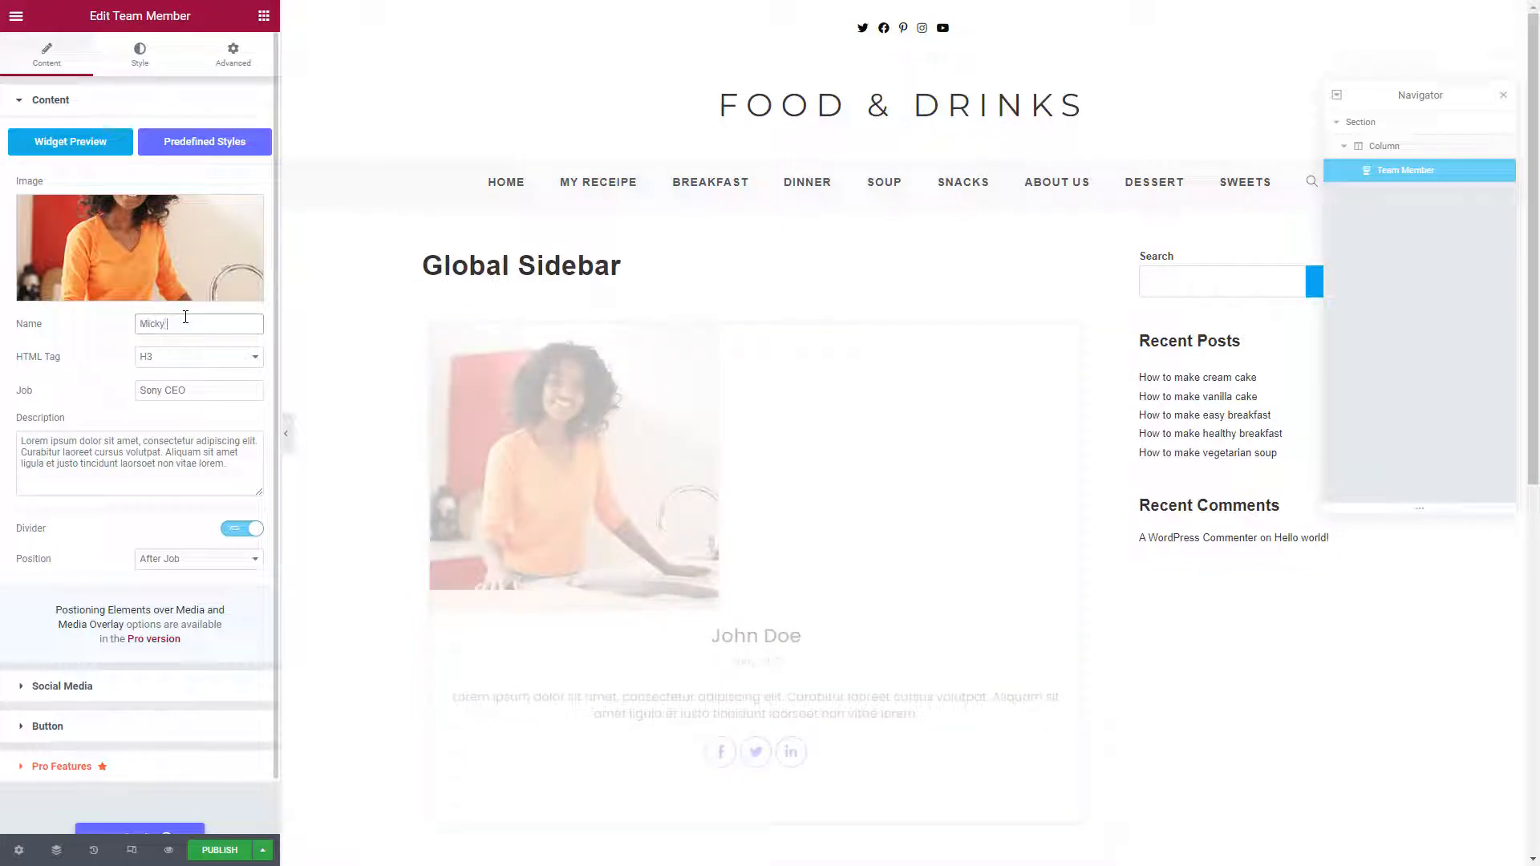
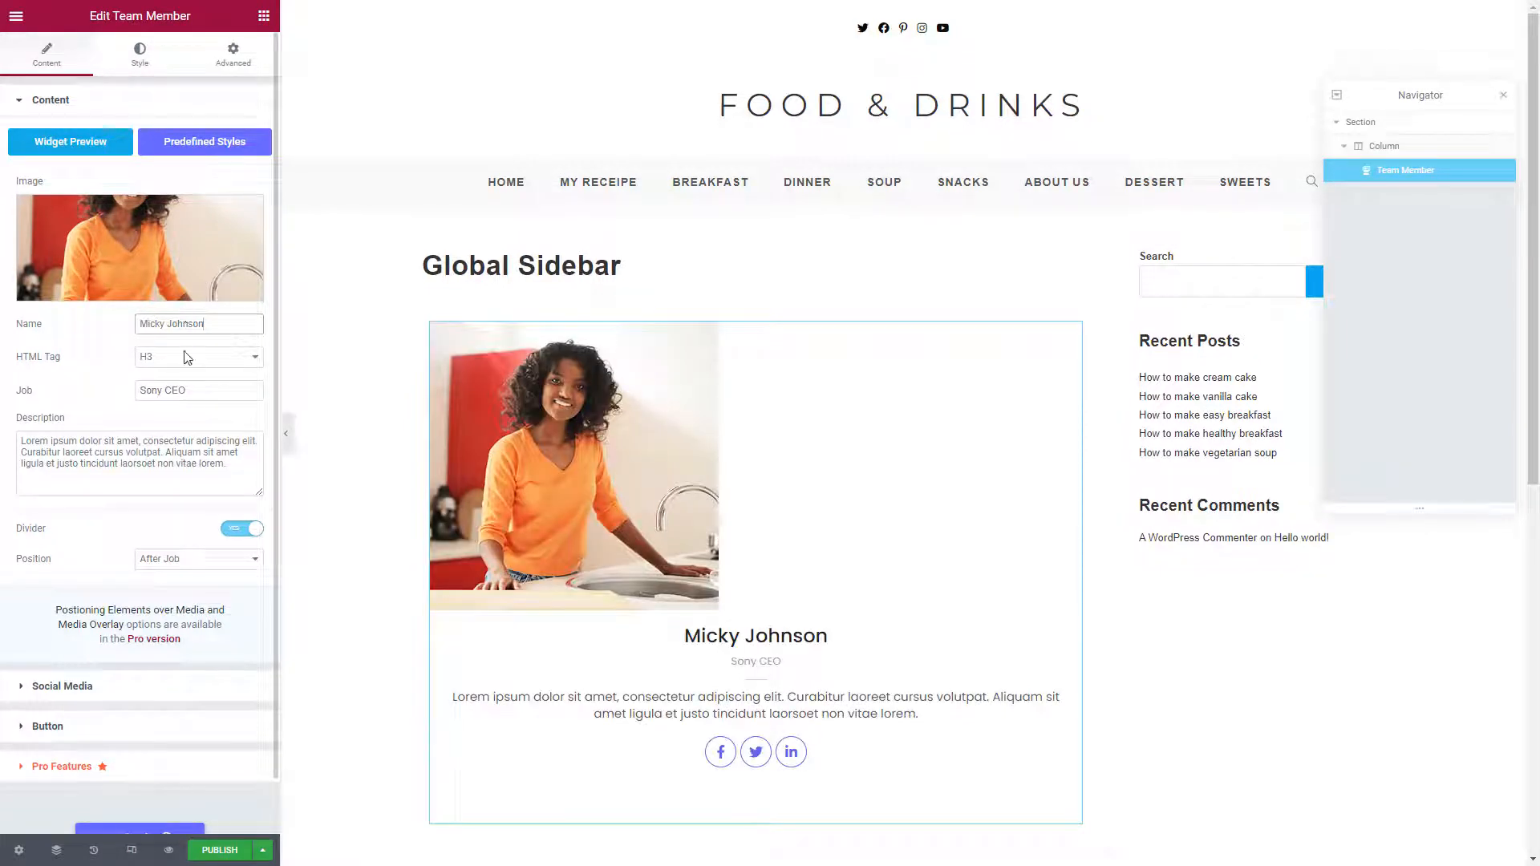
pyautogui.tripleClick(199, 387)
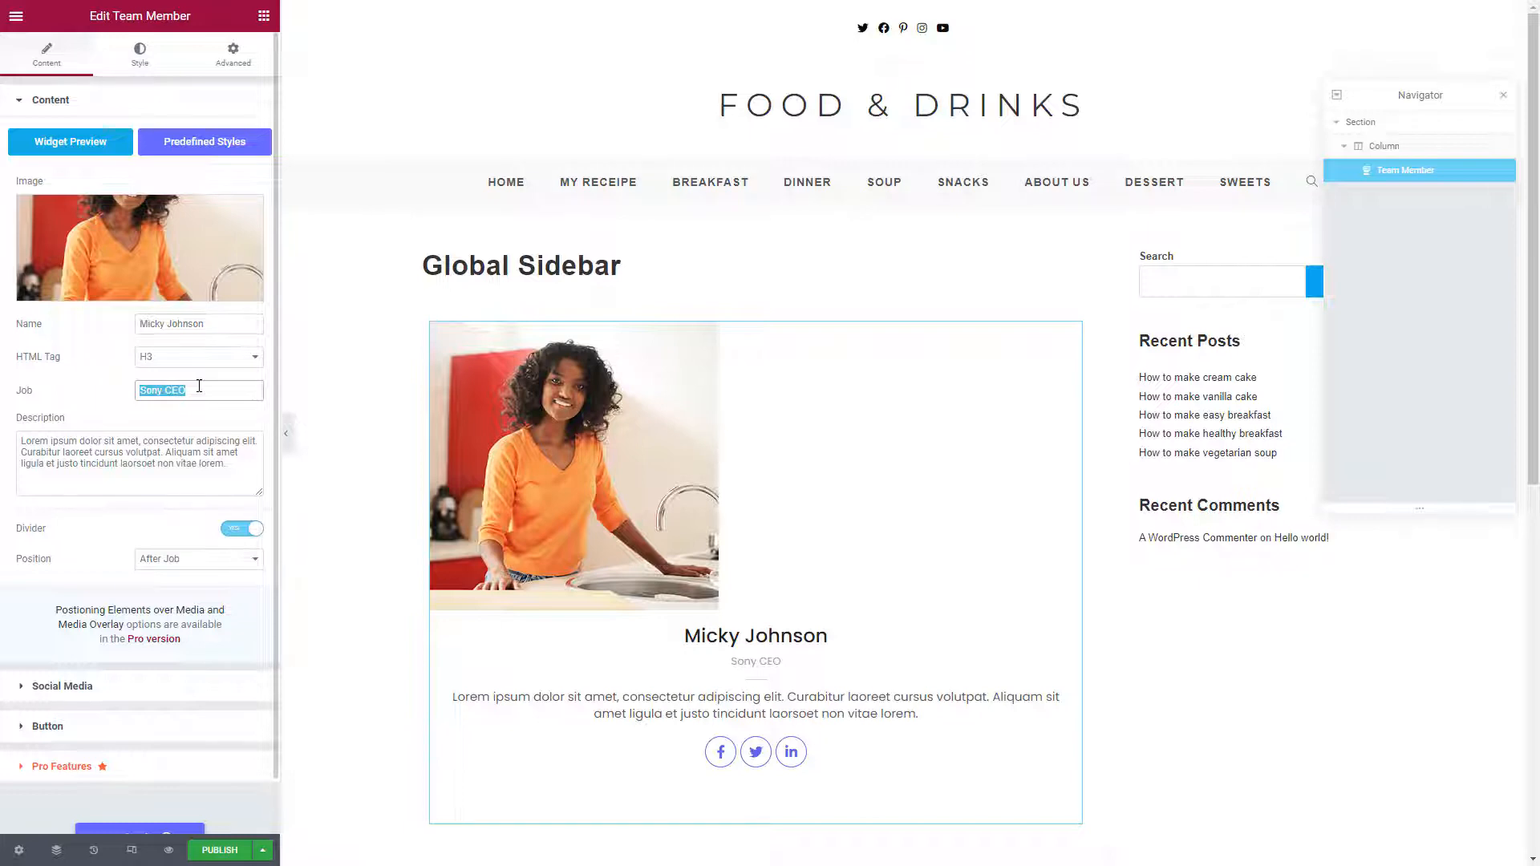
pyautogui.write('Food')
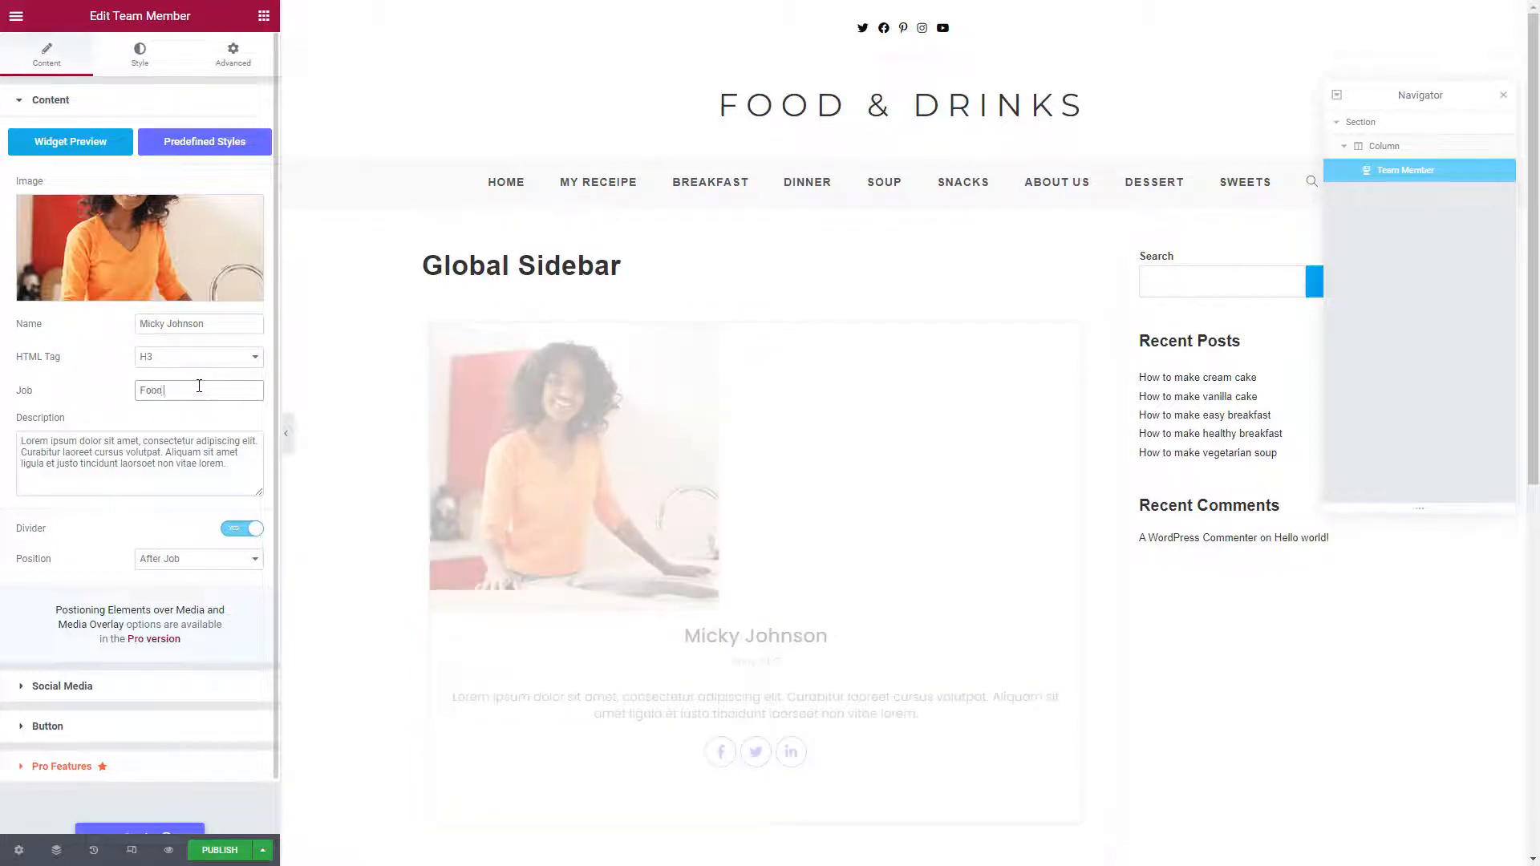
pyautogui.write(' Blogger')
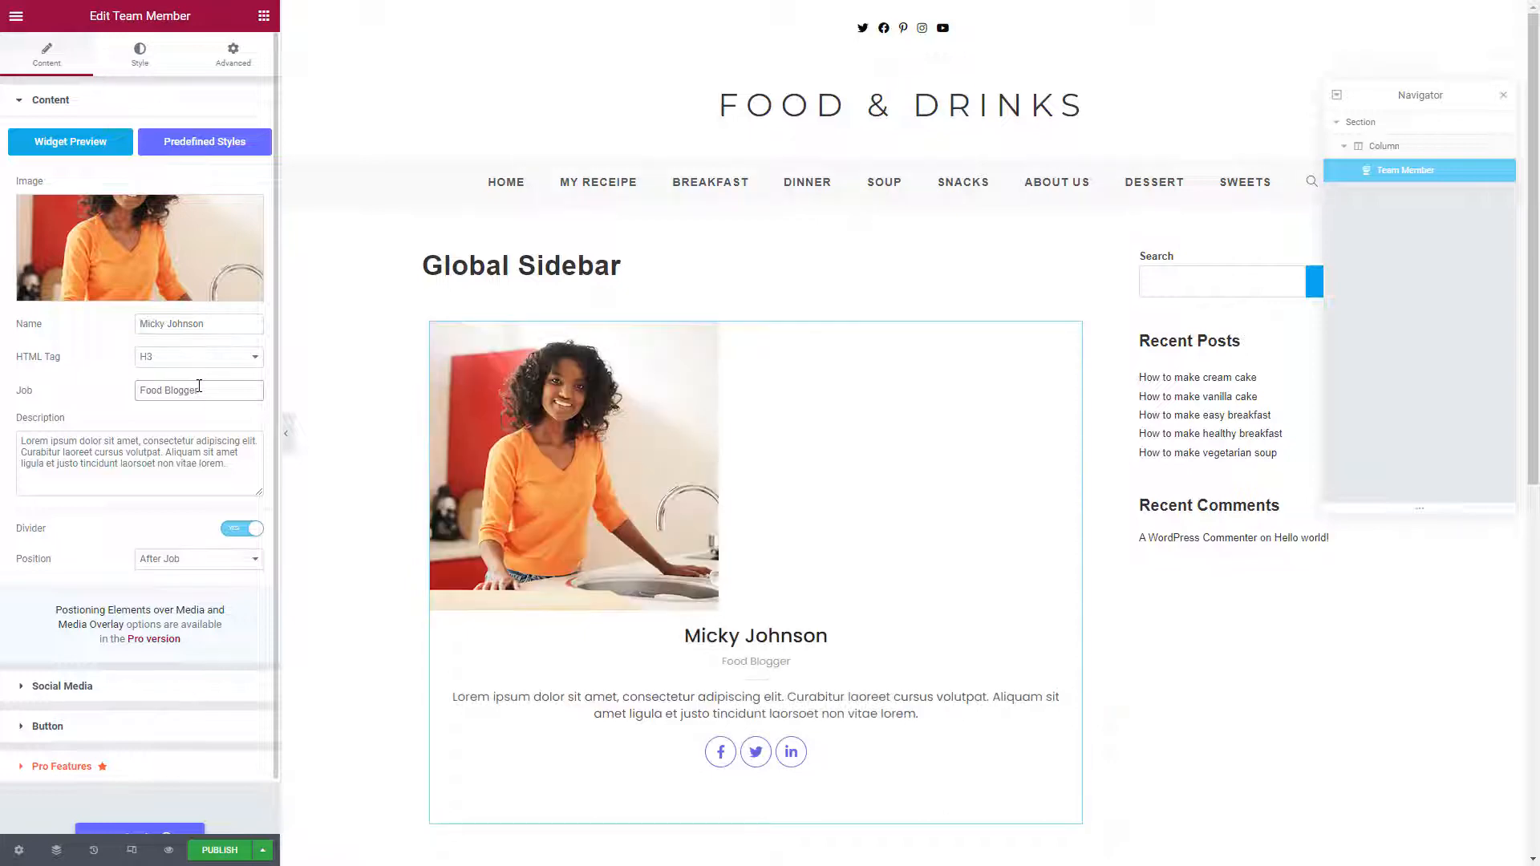
pyautogui.scroll(-1, 199, 385)
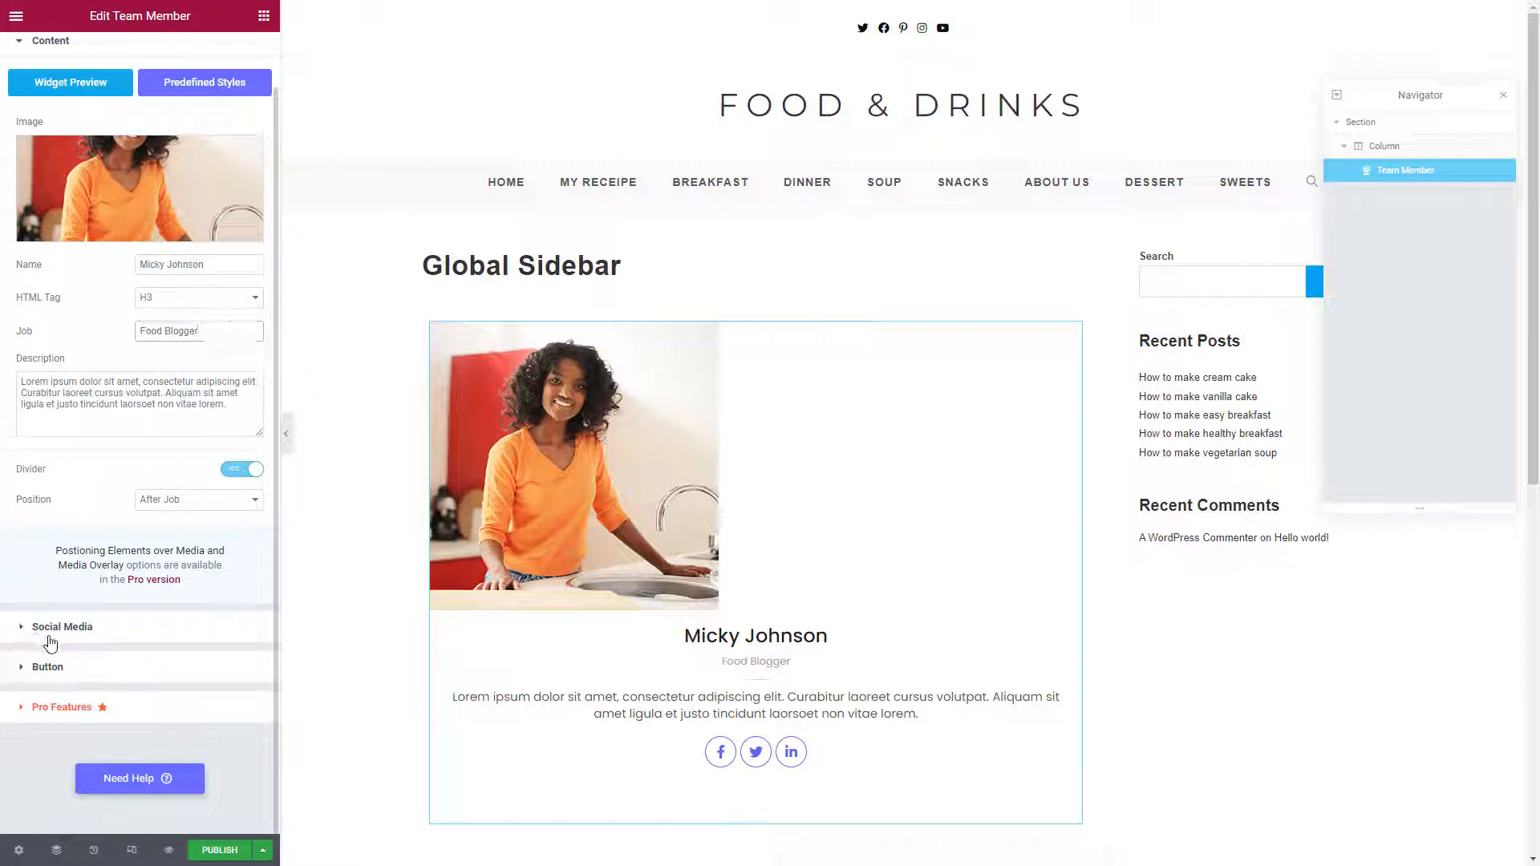
pyautogui.click(136, 645)
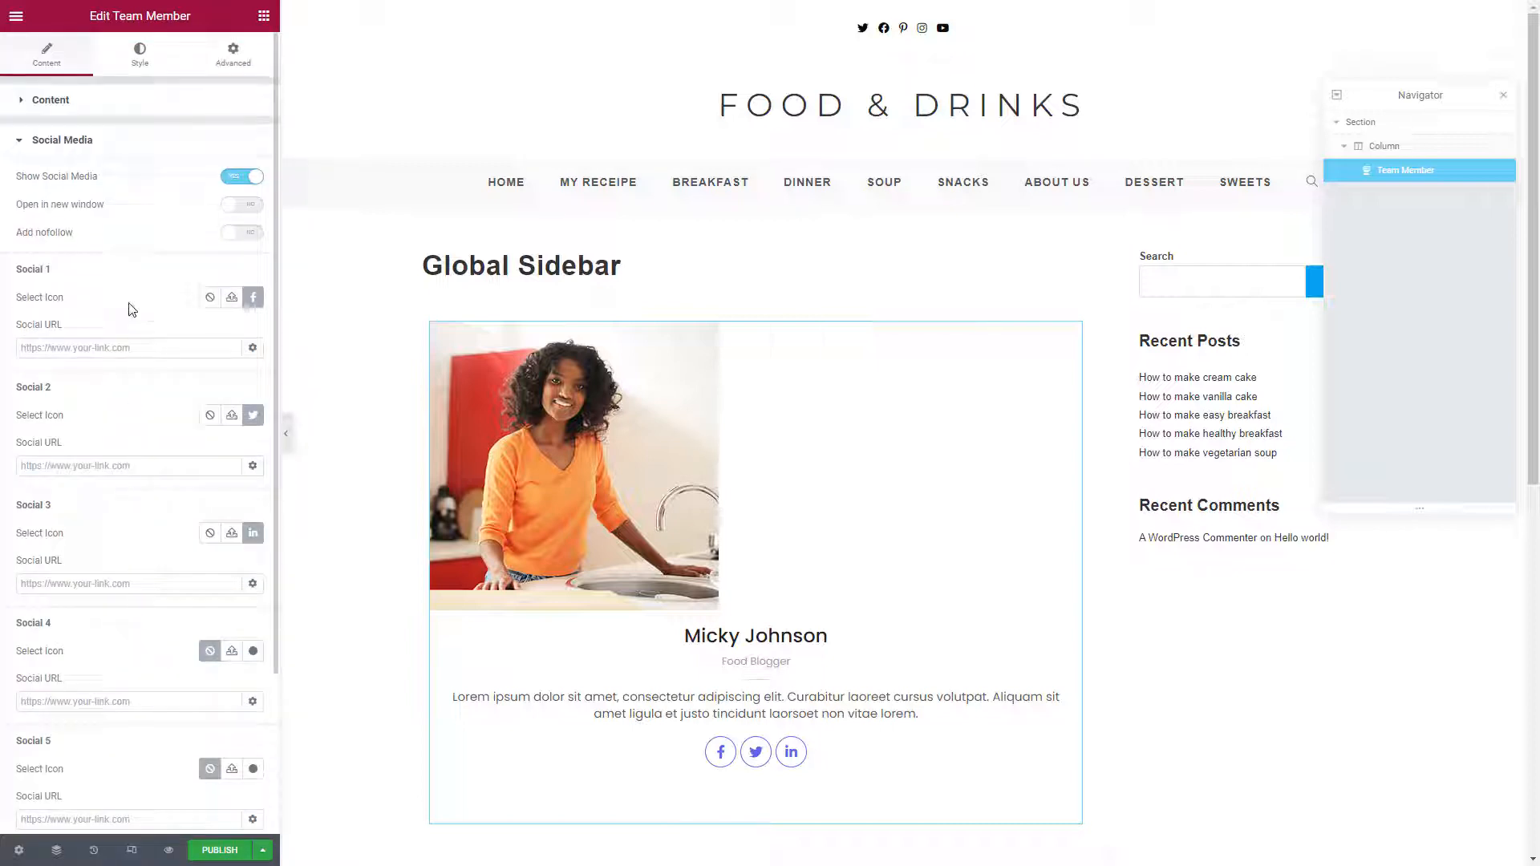
pyautogui.click(241, 205)
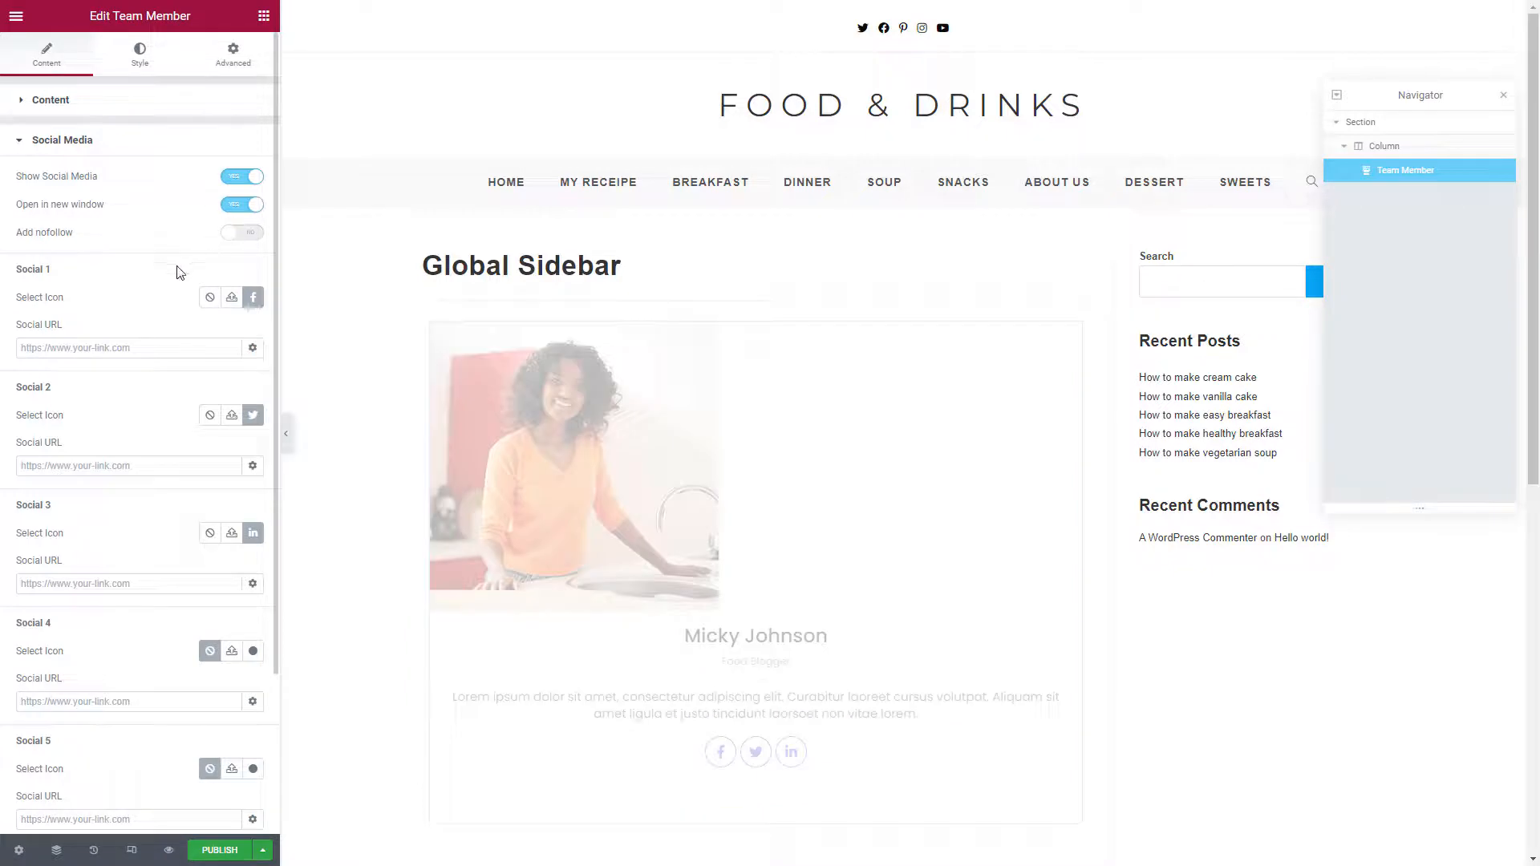
pyautogui.click(107, 347)
pyautogui.write('ww')
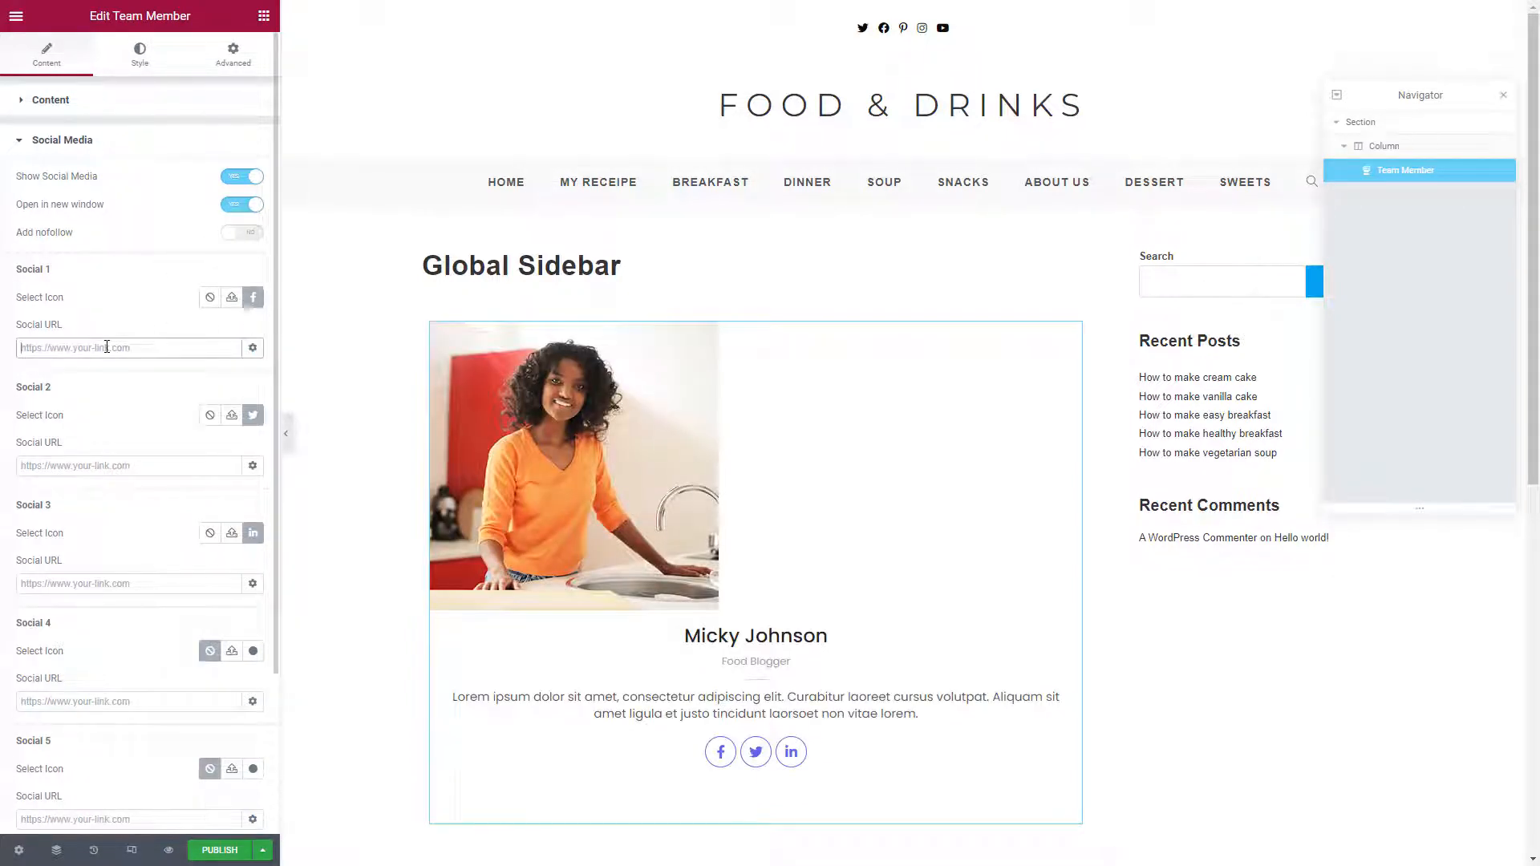
pyautogui.write('w.face')
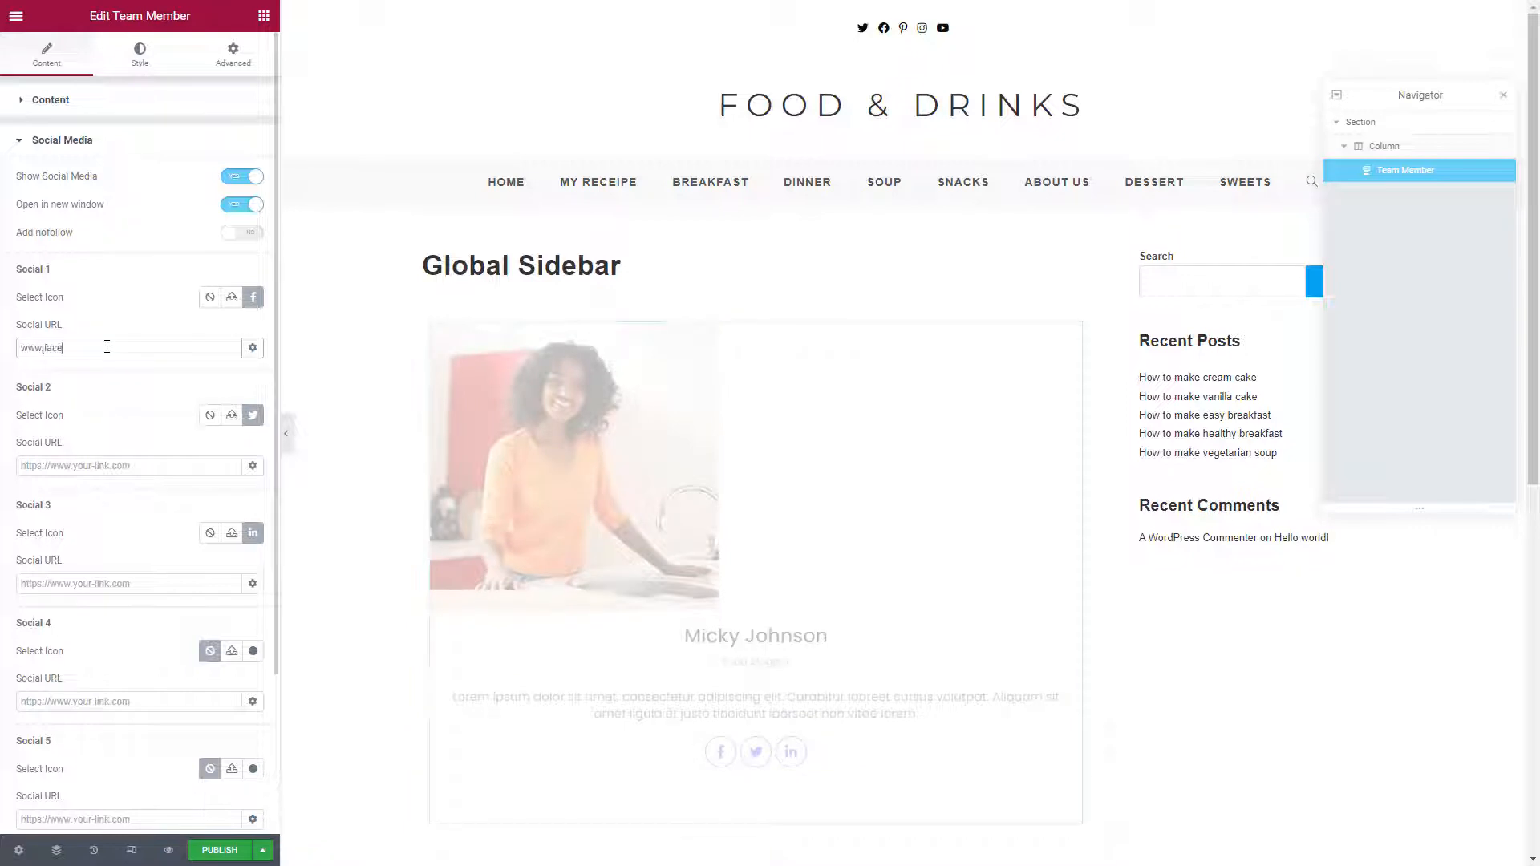
pyautogui.write('book.com')
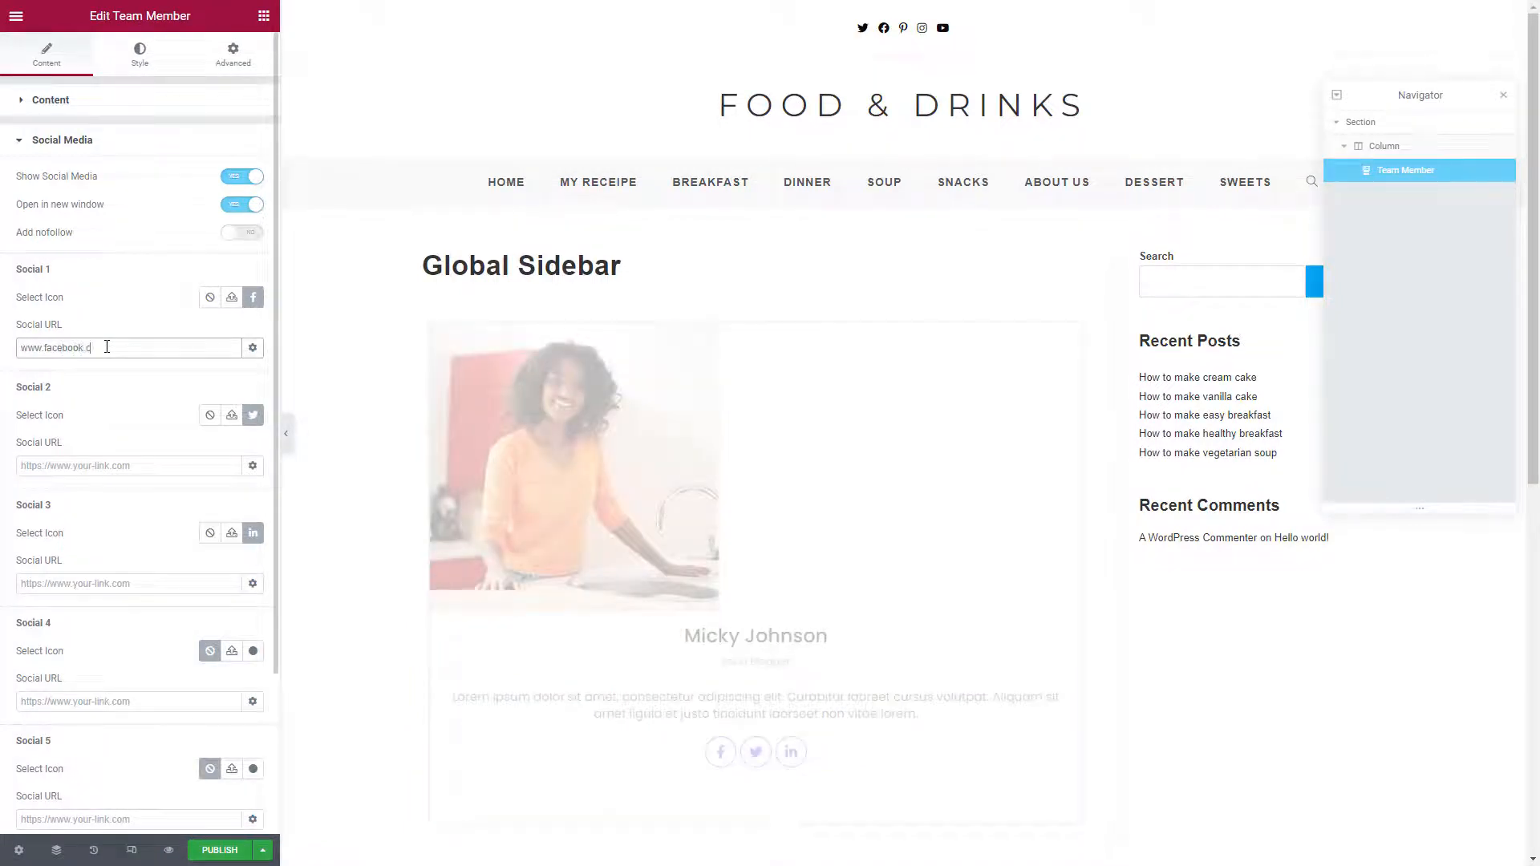
pyautogui.click(92, 466)
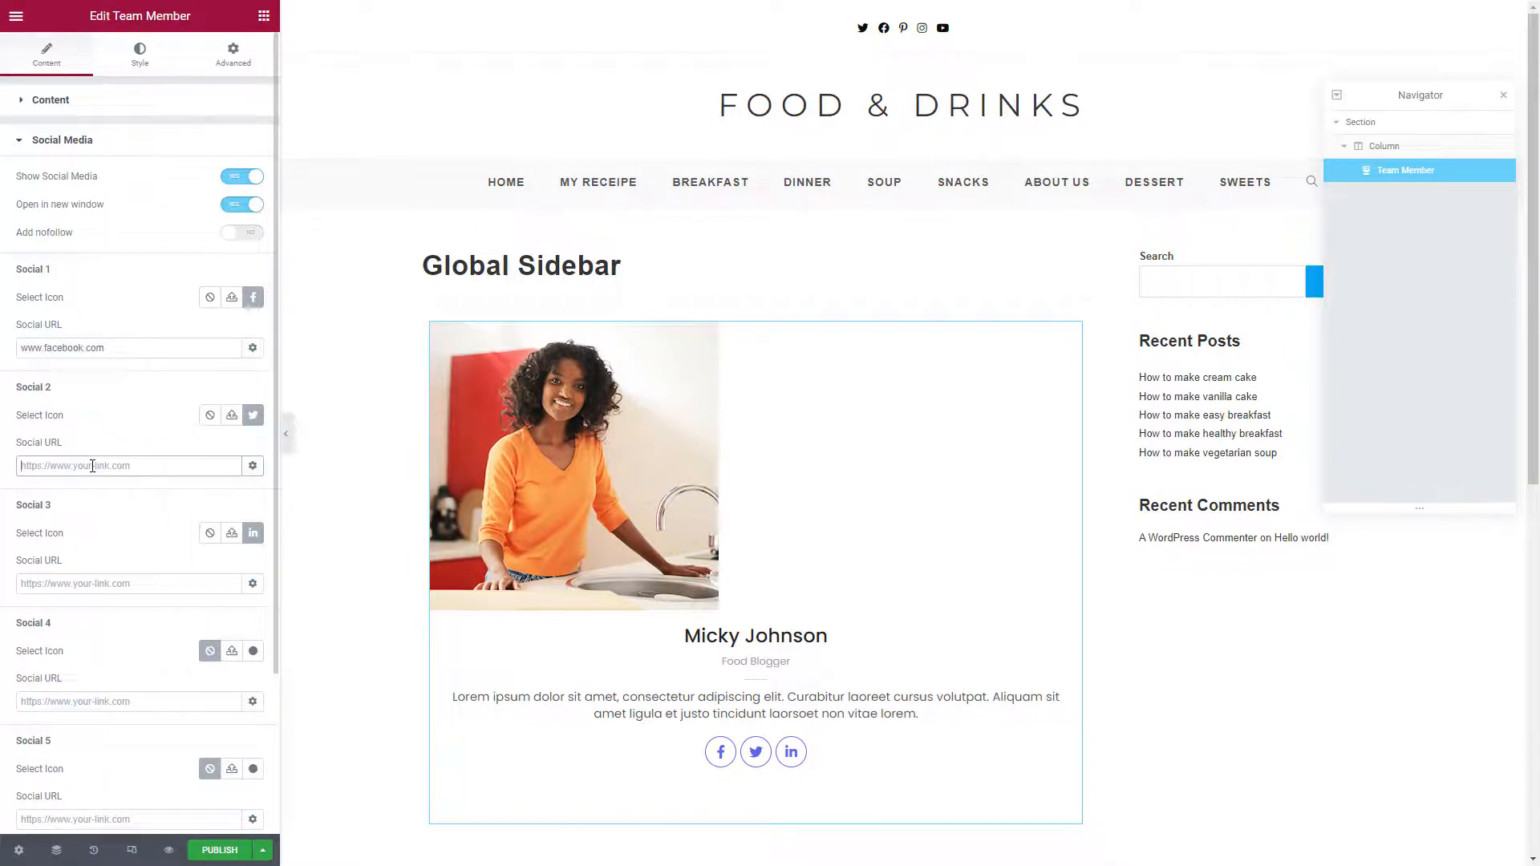
pyautogui.write('www')
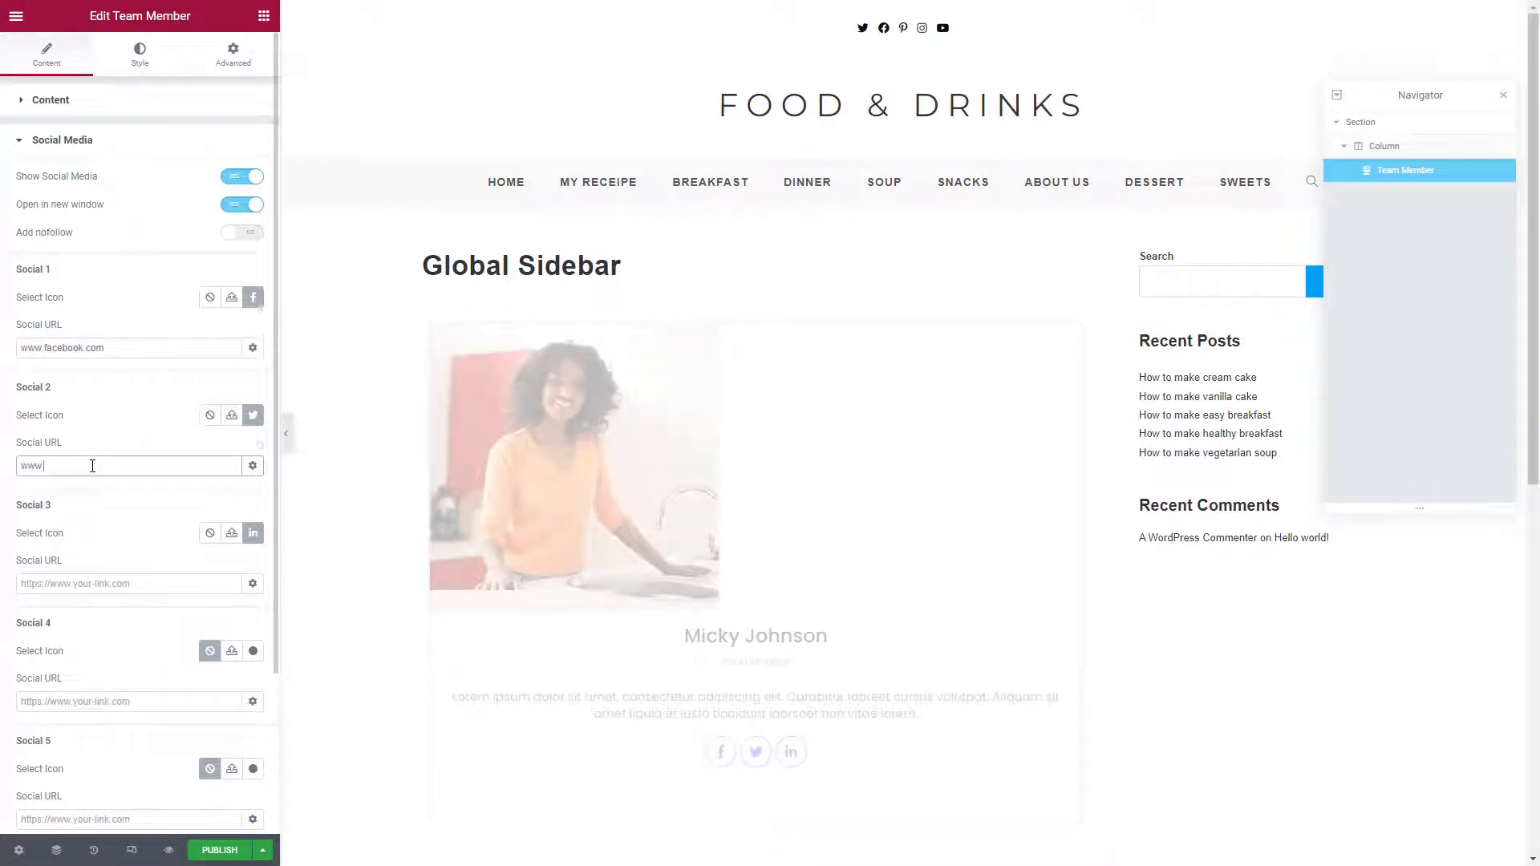
pyautogui.write('.twitter.com')
pyautogui.click(98, 584)
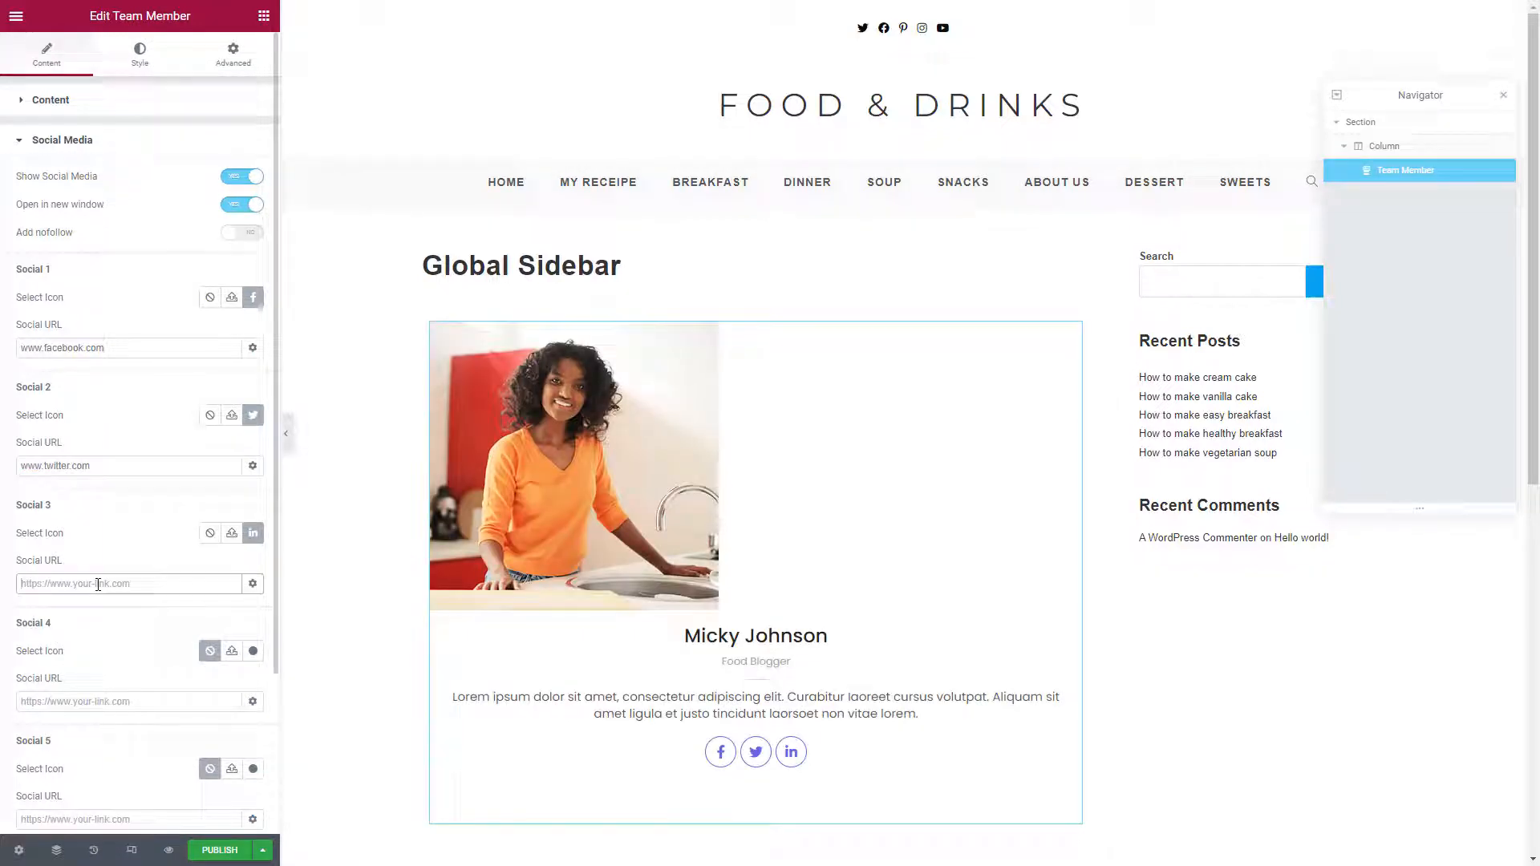
pyautogui.write('www')
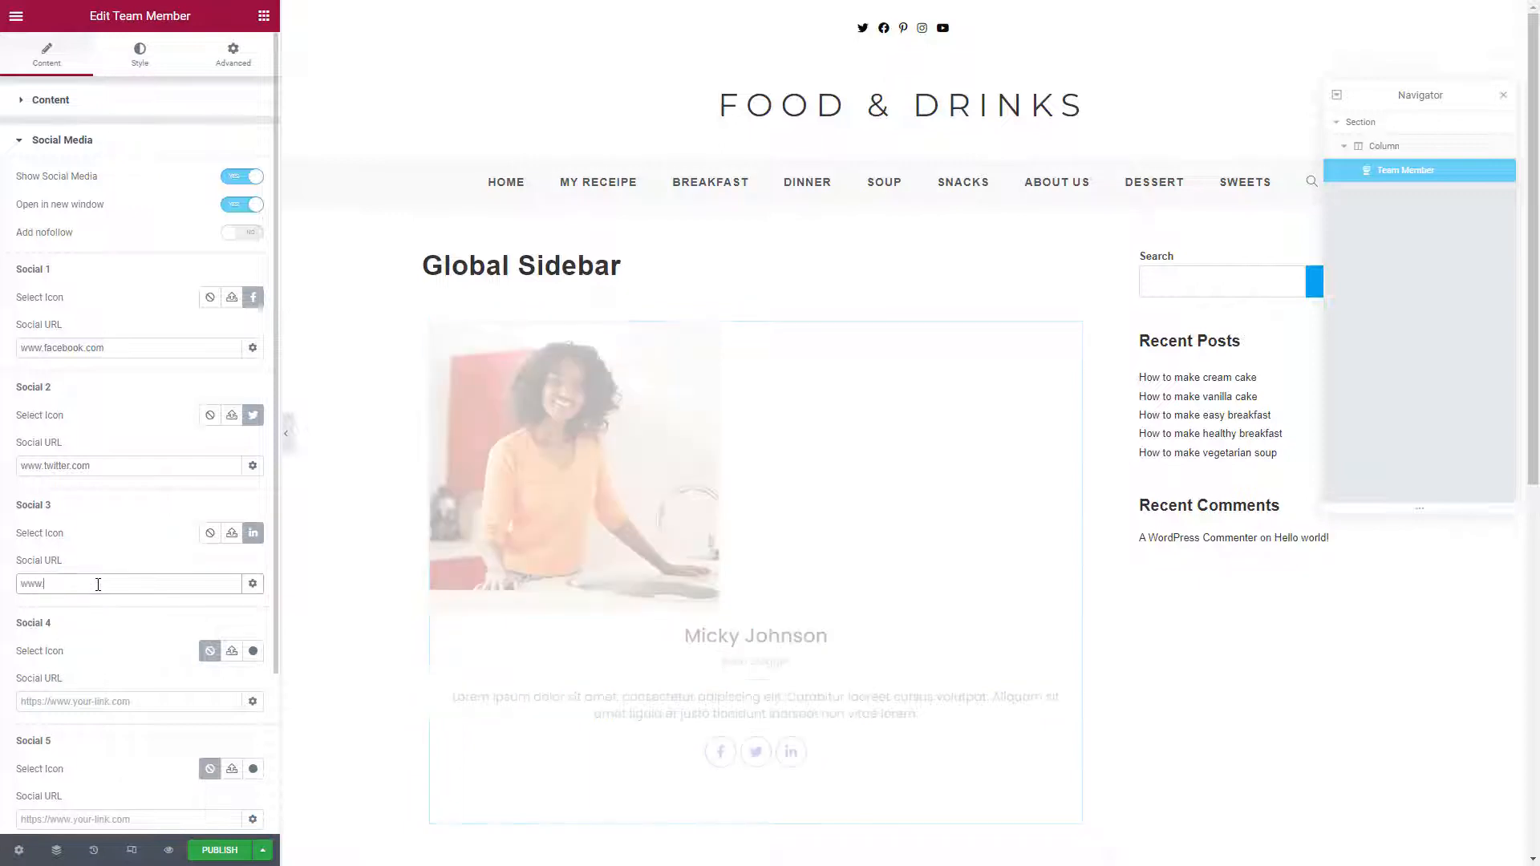
pyautogui.write('.linkedin.c')
pyautogui.press('BackSpace')
pyautogui.write('om')
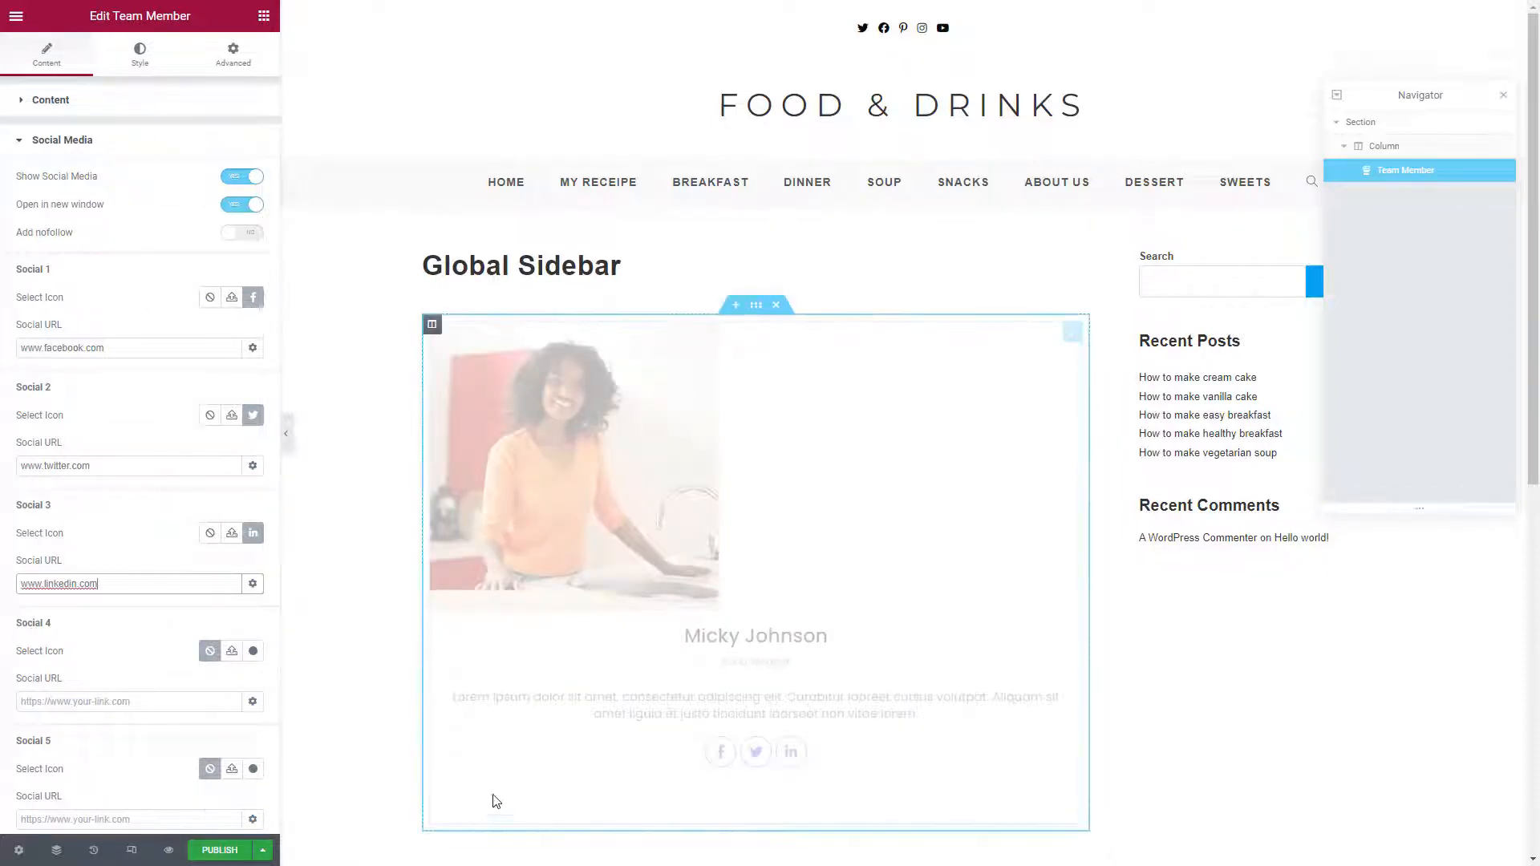
pyautogui.scroll(-2, 243, 609)
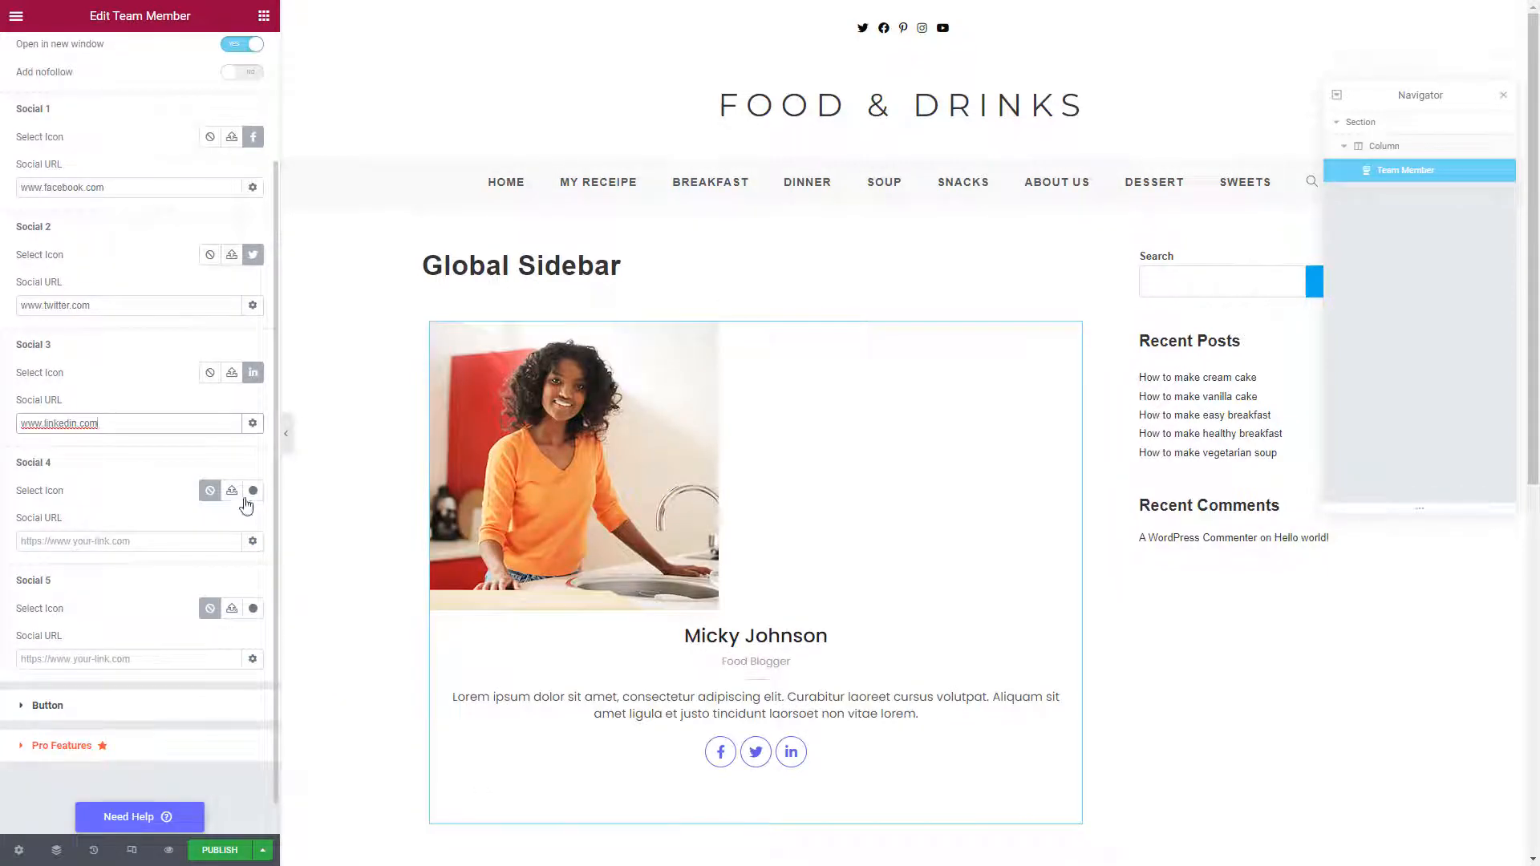
pyautogui.click(252, 491)
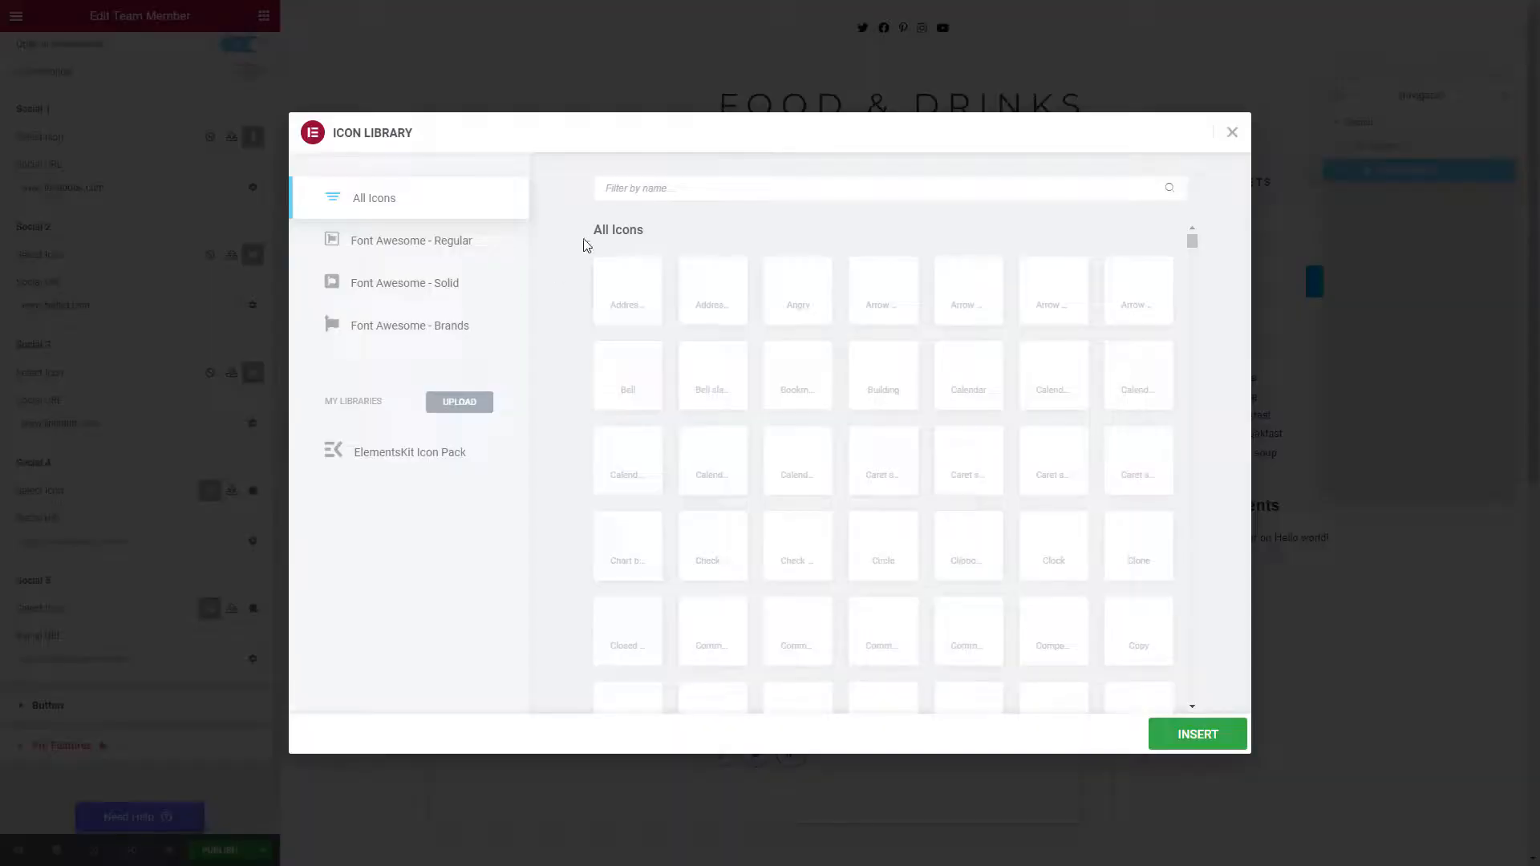
pyautogui.click(632, 187)
pyautogui.write('inst')
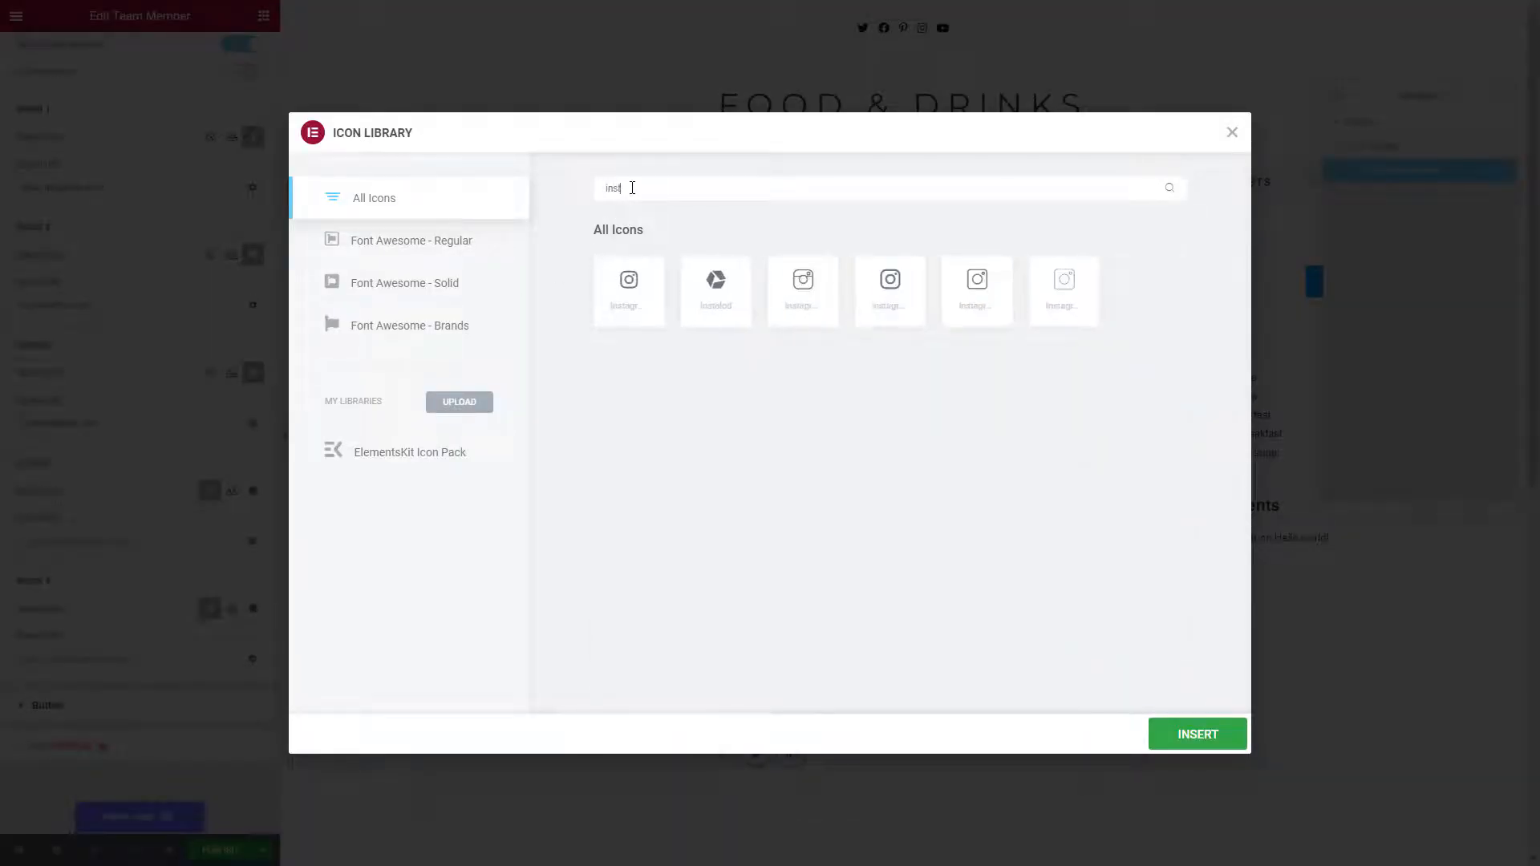
pyautogui.write('agram')
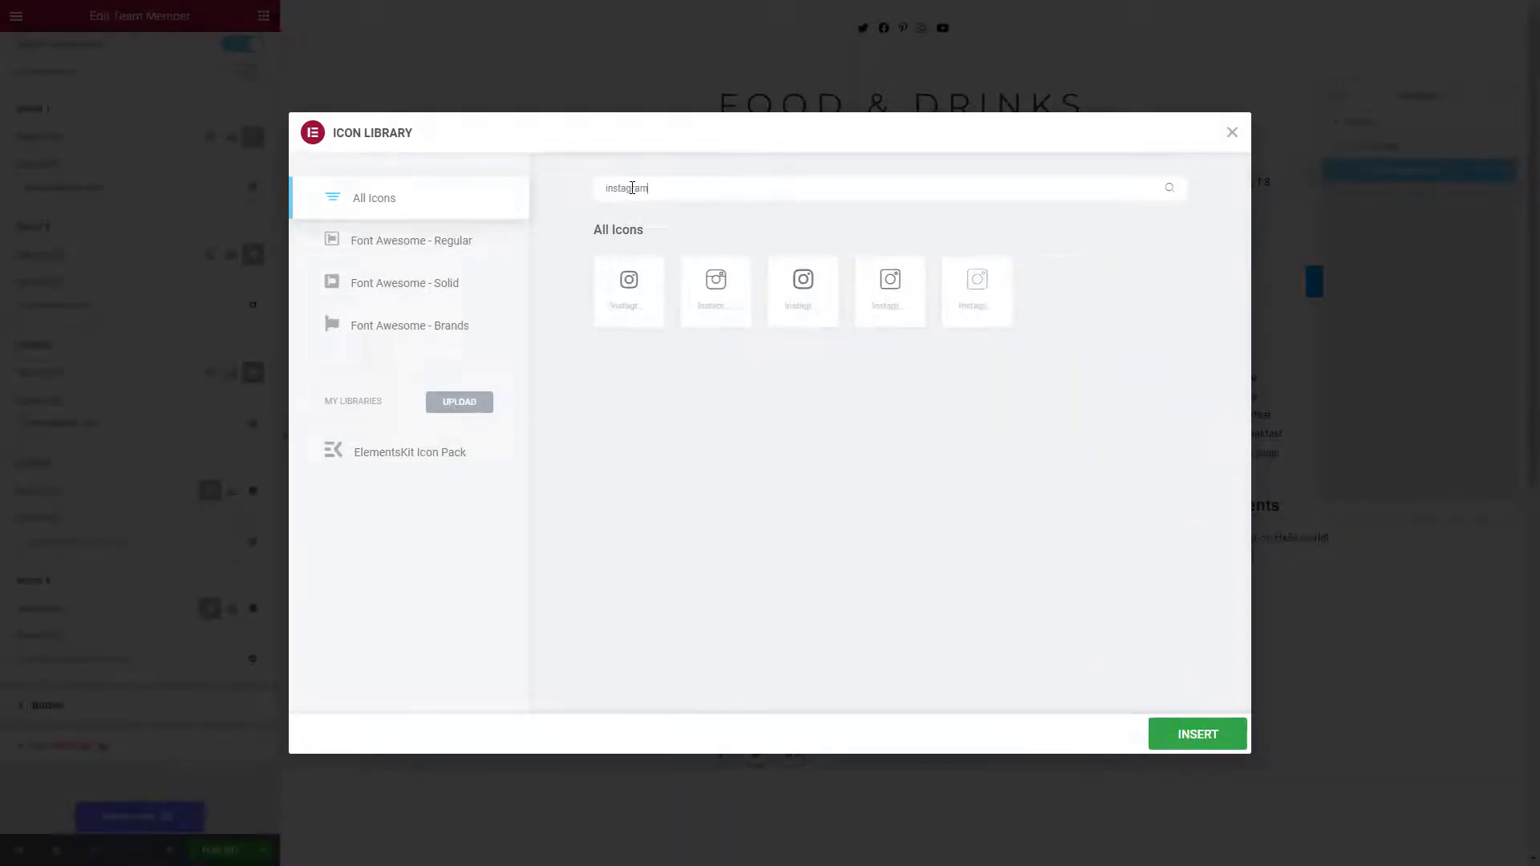
pyautogui.click(629, 284)
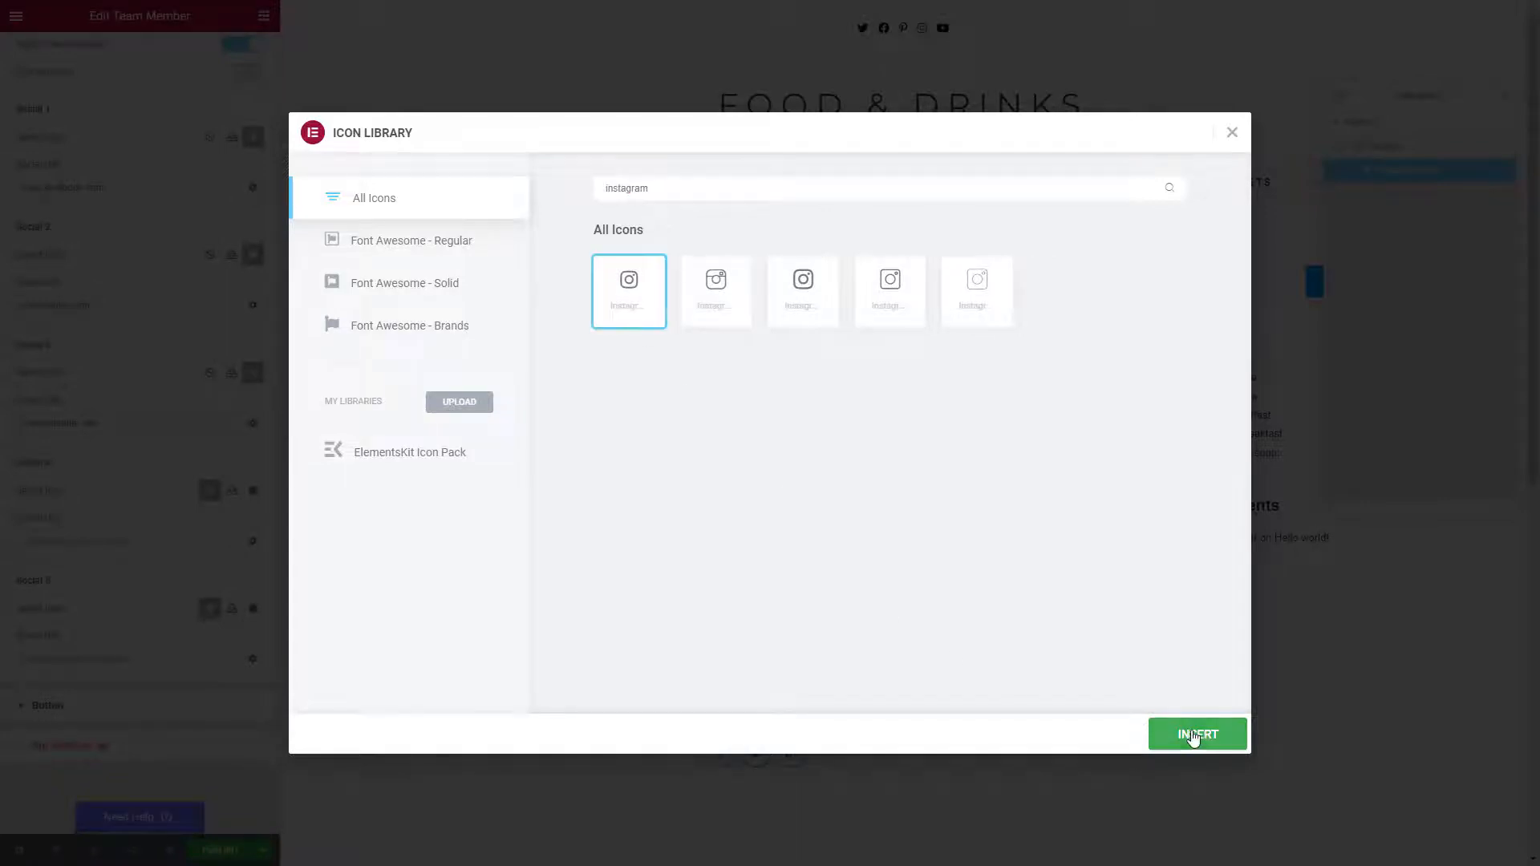
pyautogui.click(1195, 734)
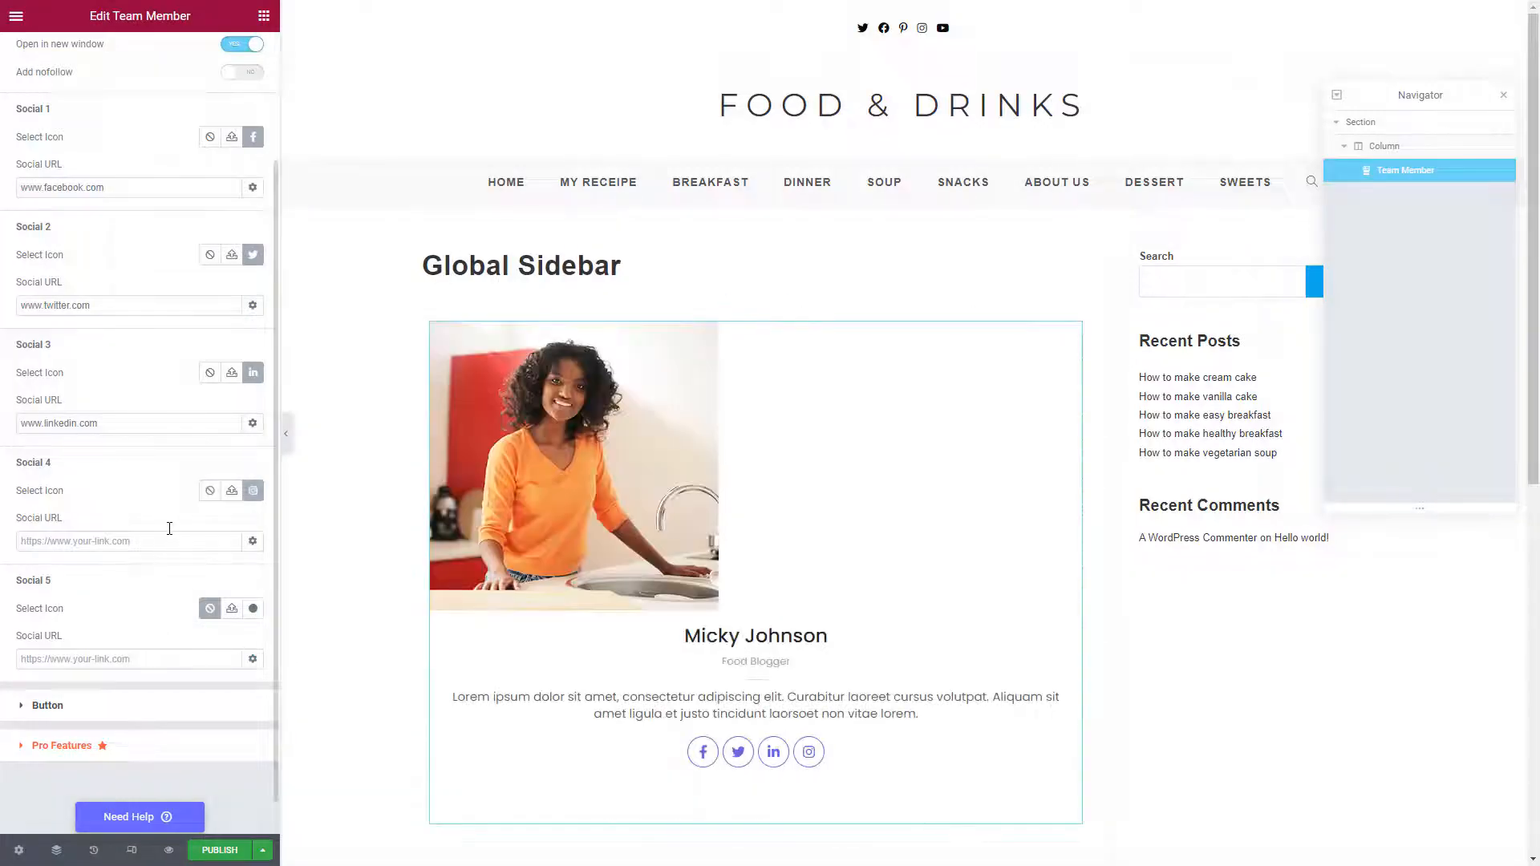
pyautogui.click(170, 543)
pyautogui.write('www')
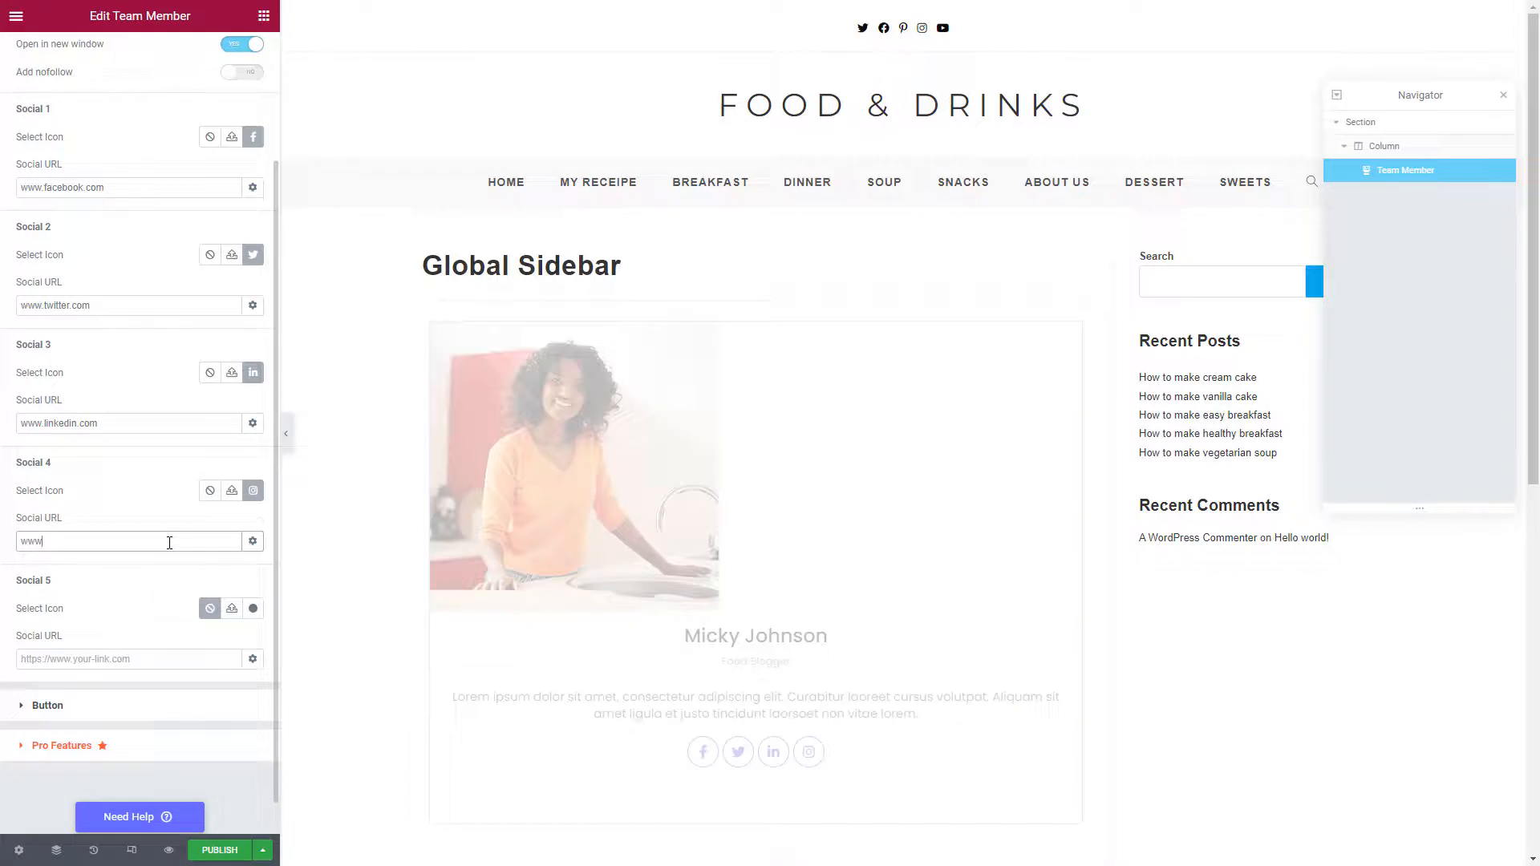
pyautogui.write('.instagram.com')
pyautogui.click(252, 608)
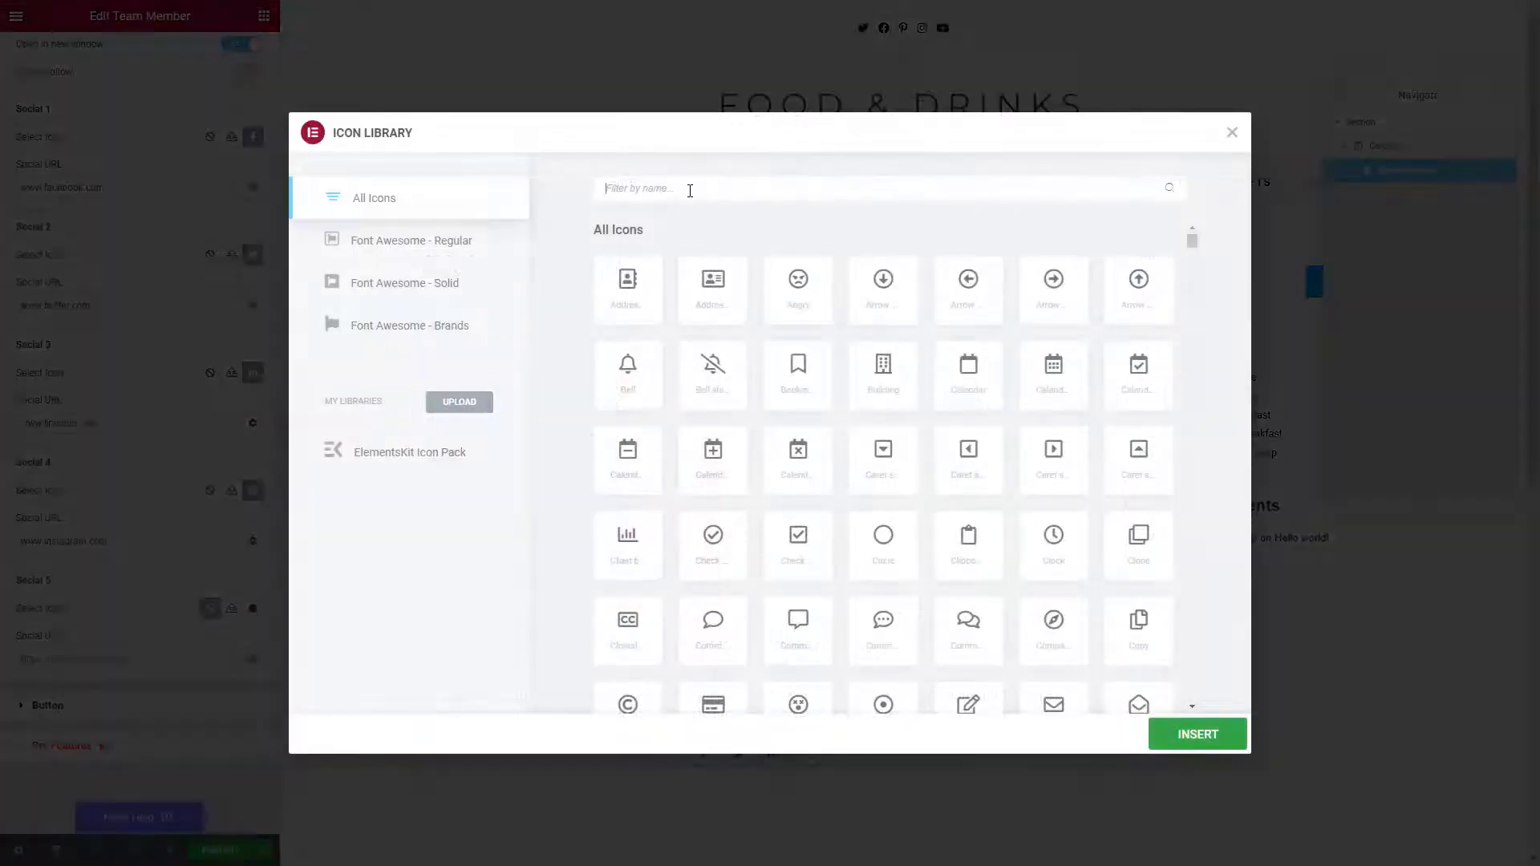
pyautogui.write('youtube')
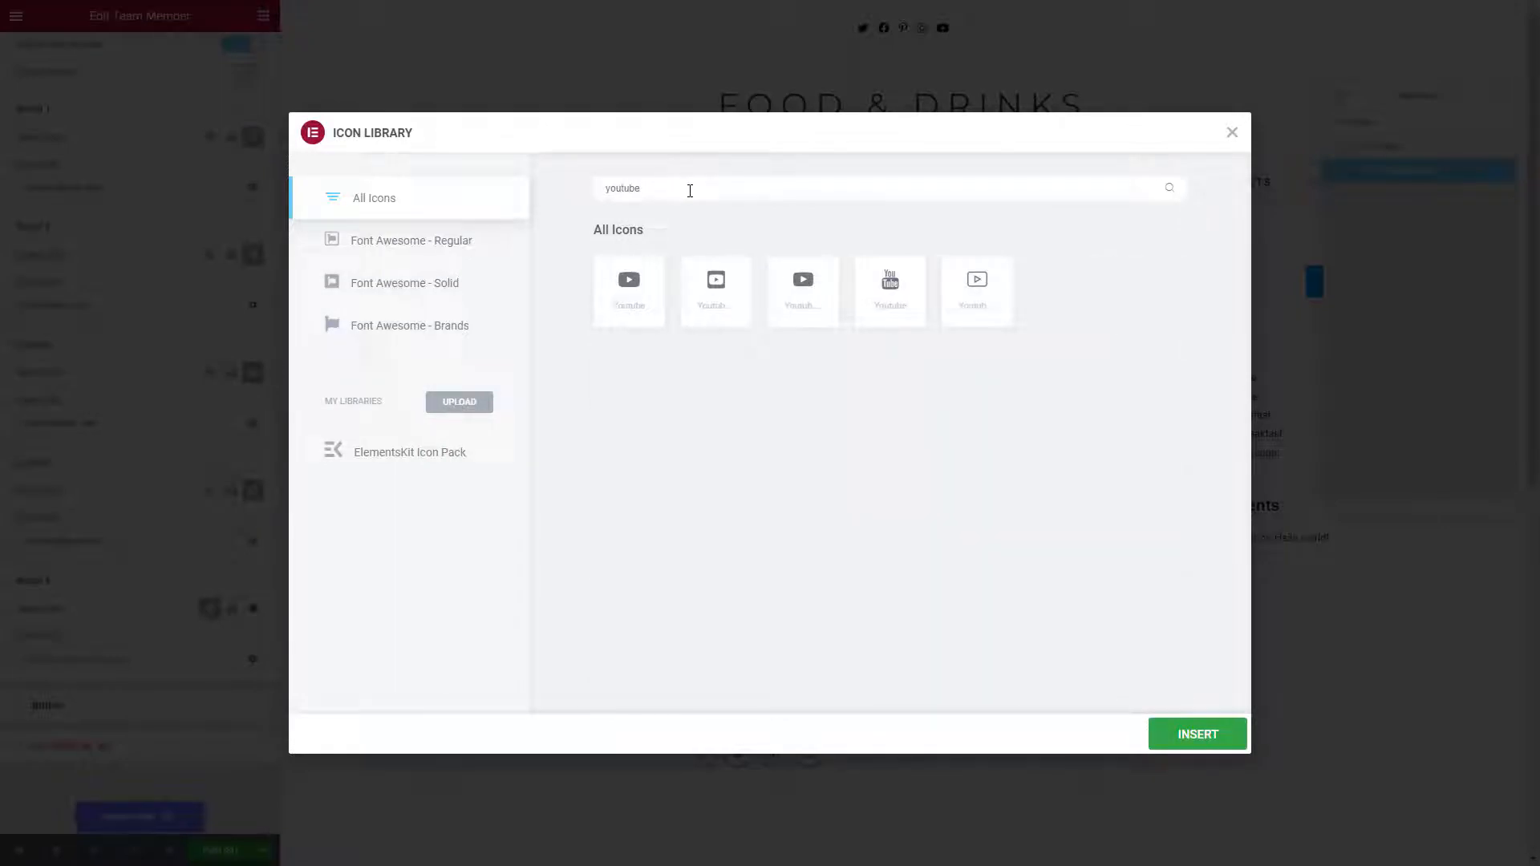
pyautogui.click(620, 295)
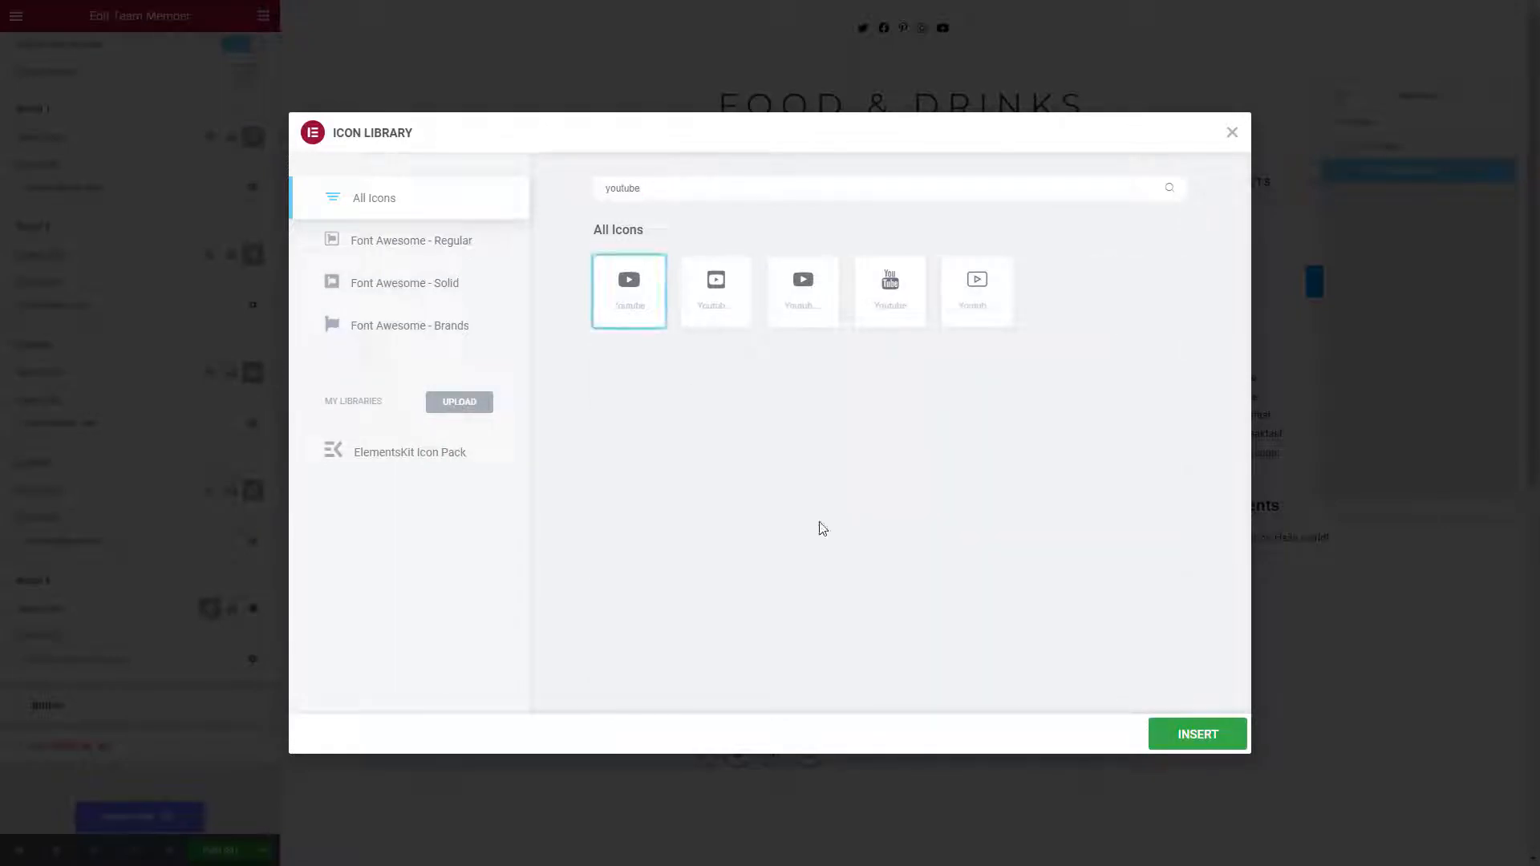
pyautogui.click(1168, 735)
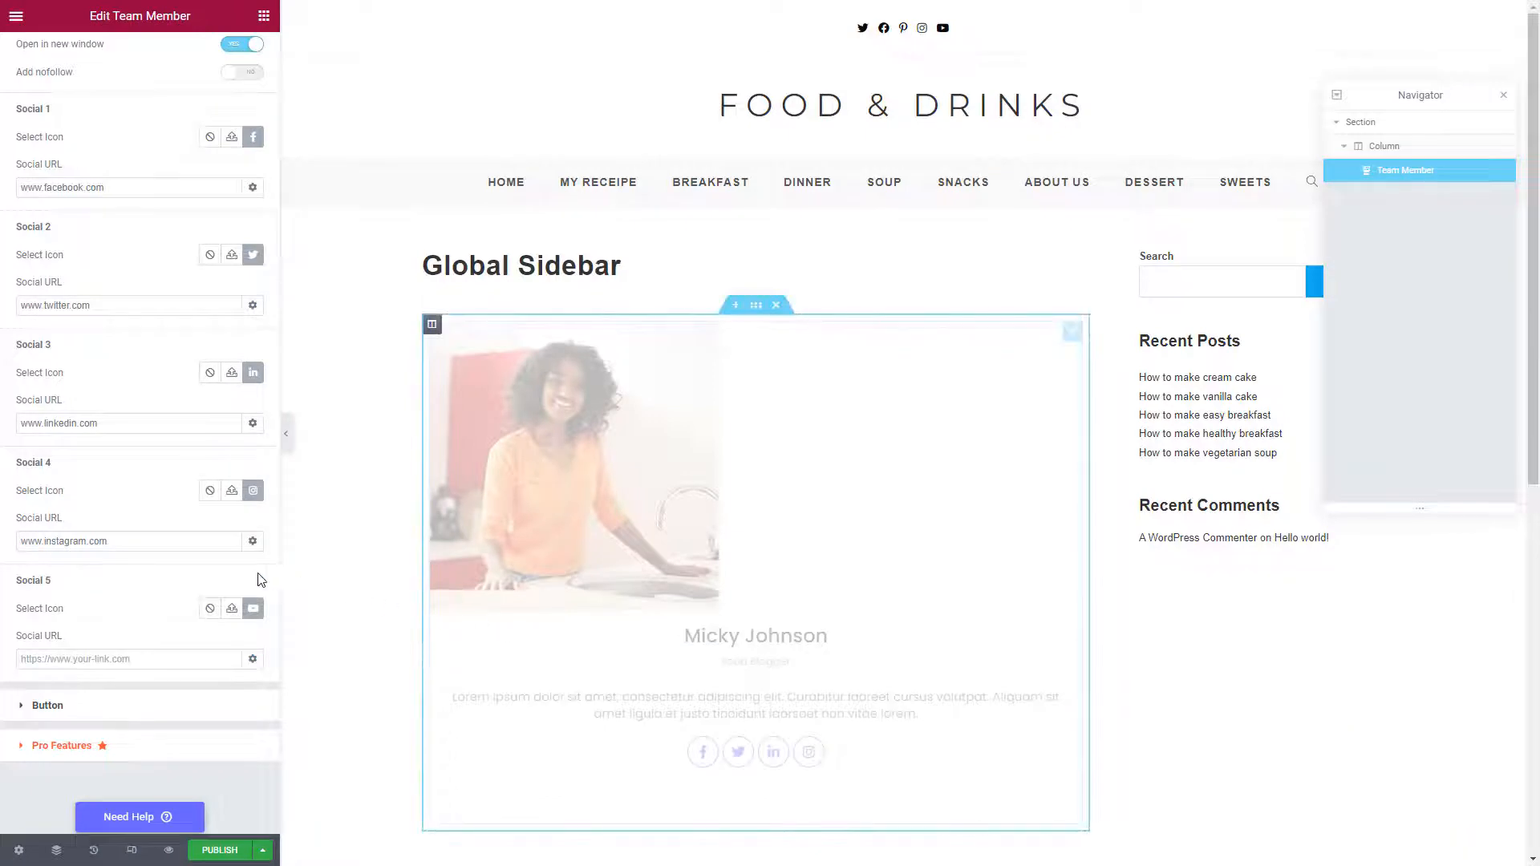
pyautogui.click(99, 652)
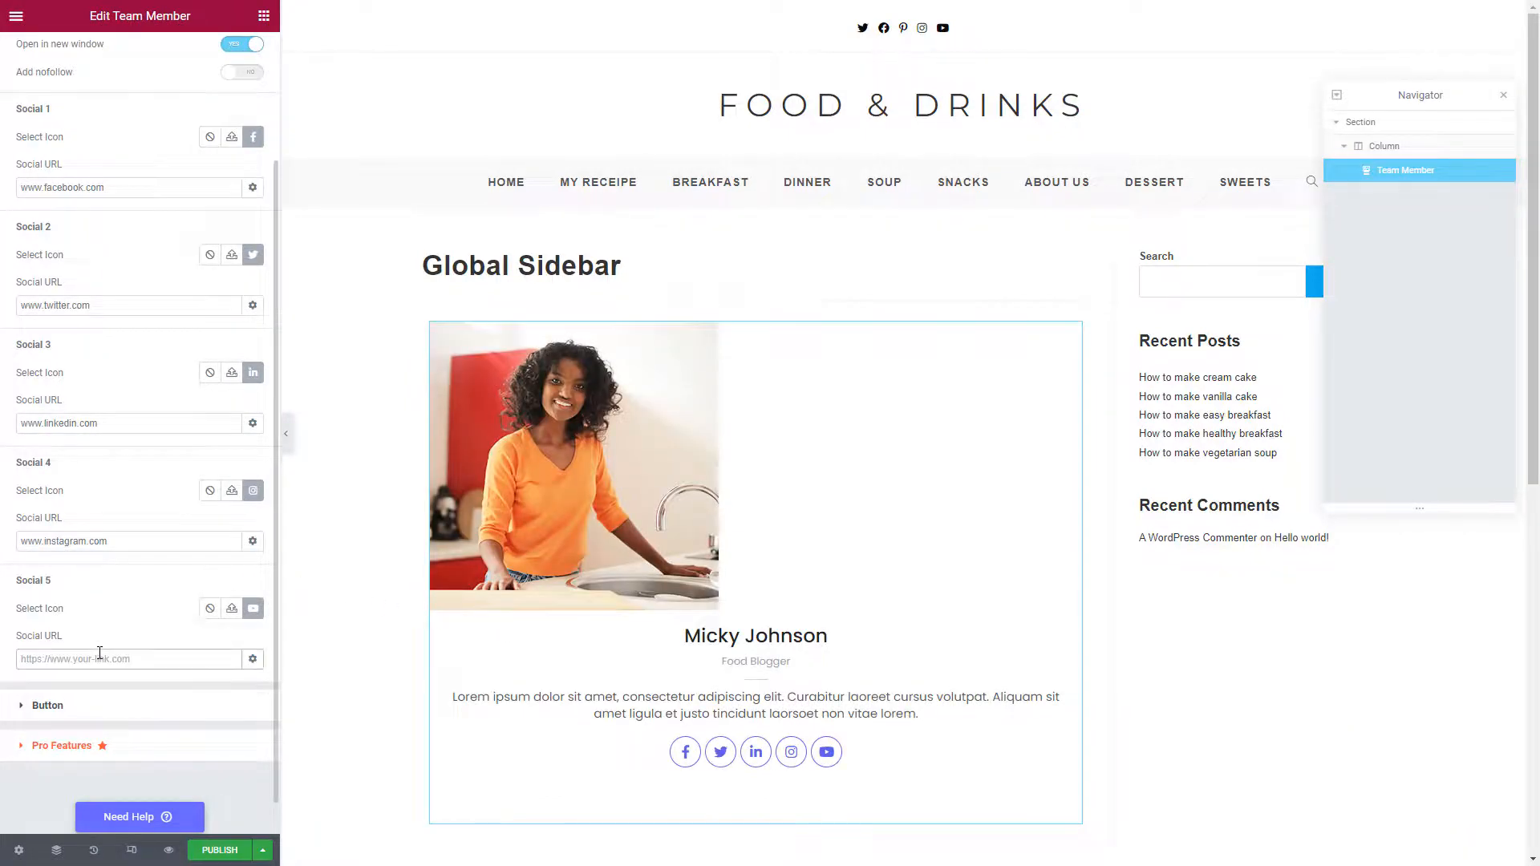
pyautogui.write('www.youtube.com')
# Turn on the About Me button and set the card's unlinked top padding to 60
pyautogui.click(33, 711)
pyautogui.click(249, 220)
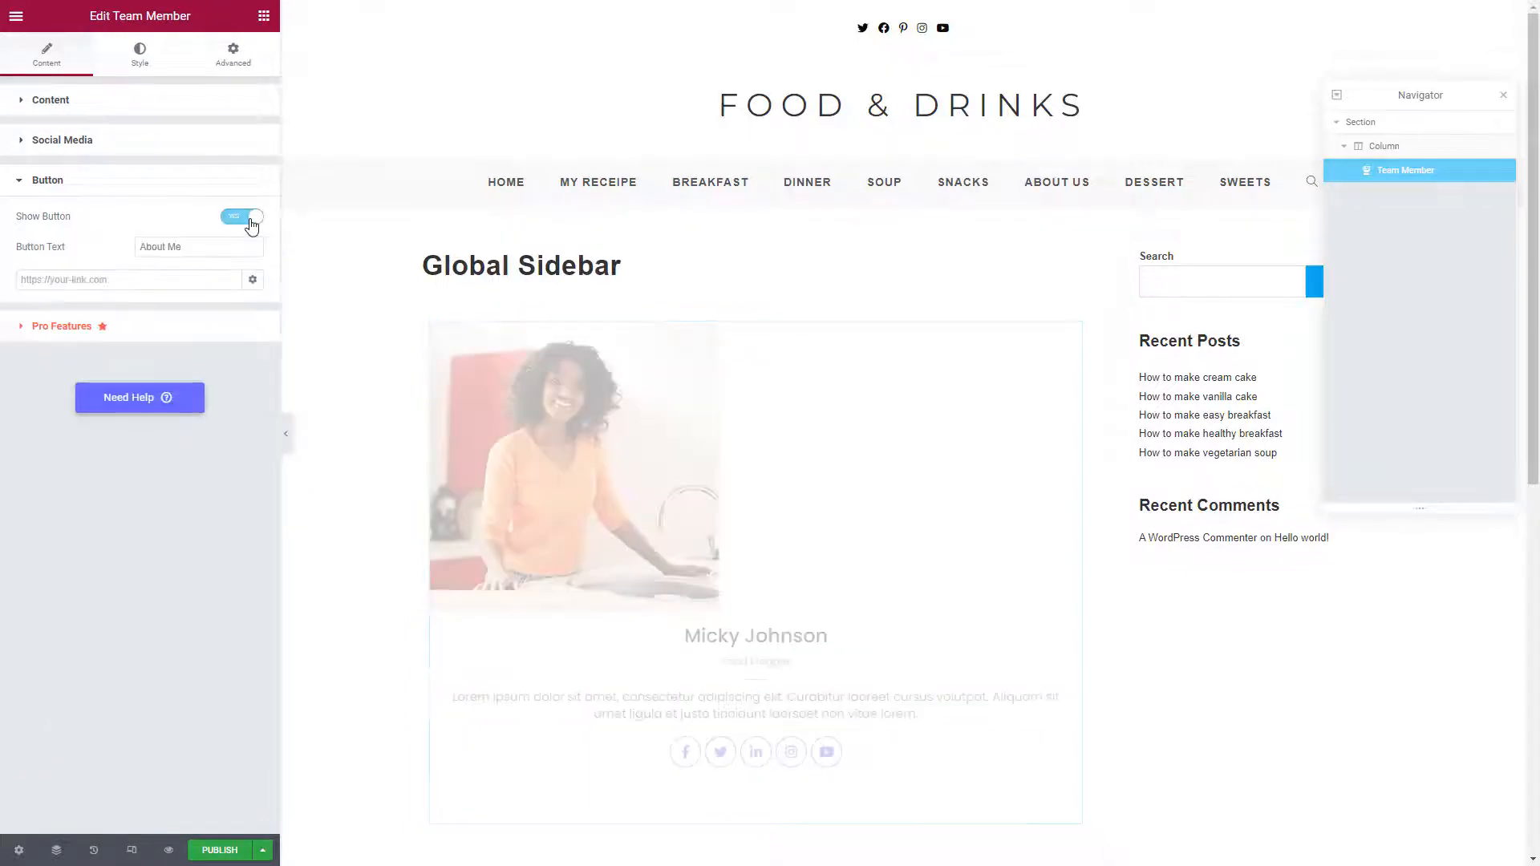
pyautogui.click(235, 57)
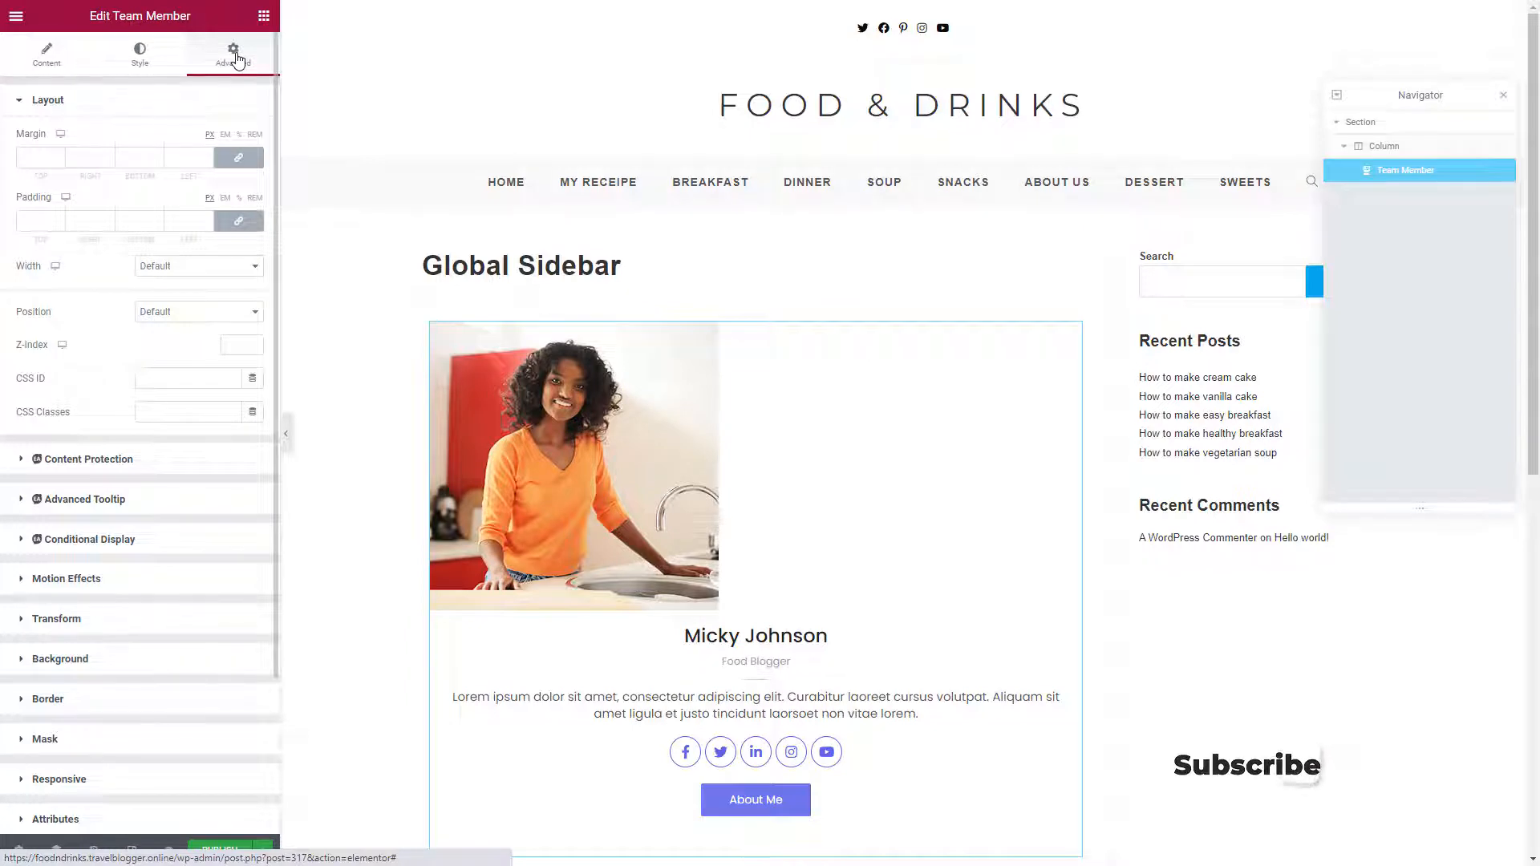
pyautogui.click(231, 223)
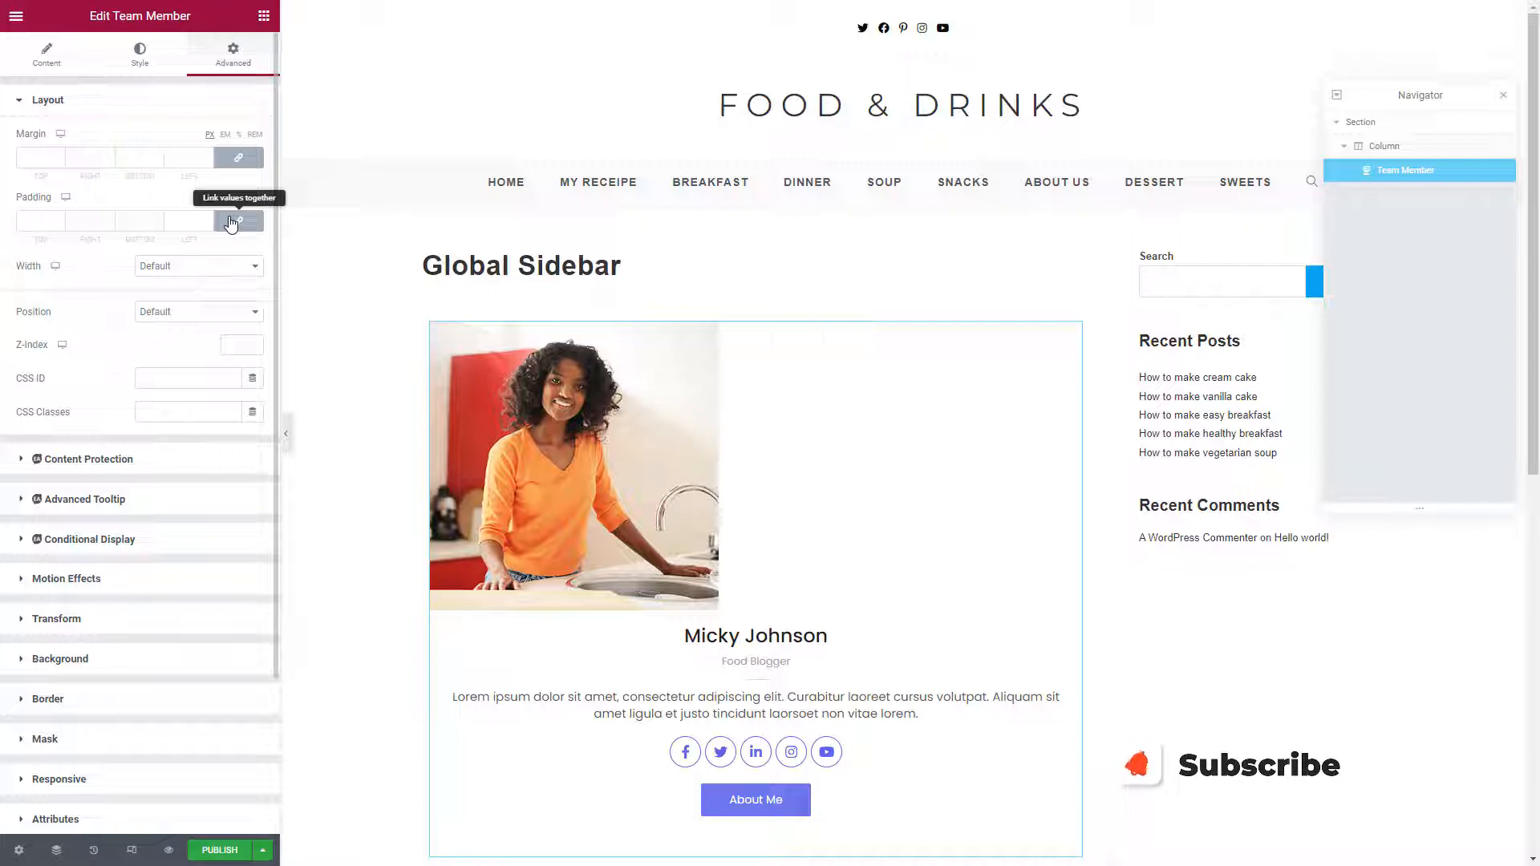
pyautogui.click(30, 218)
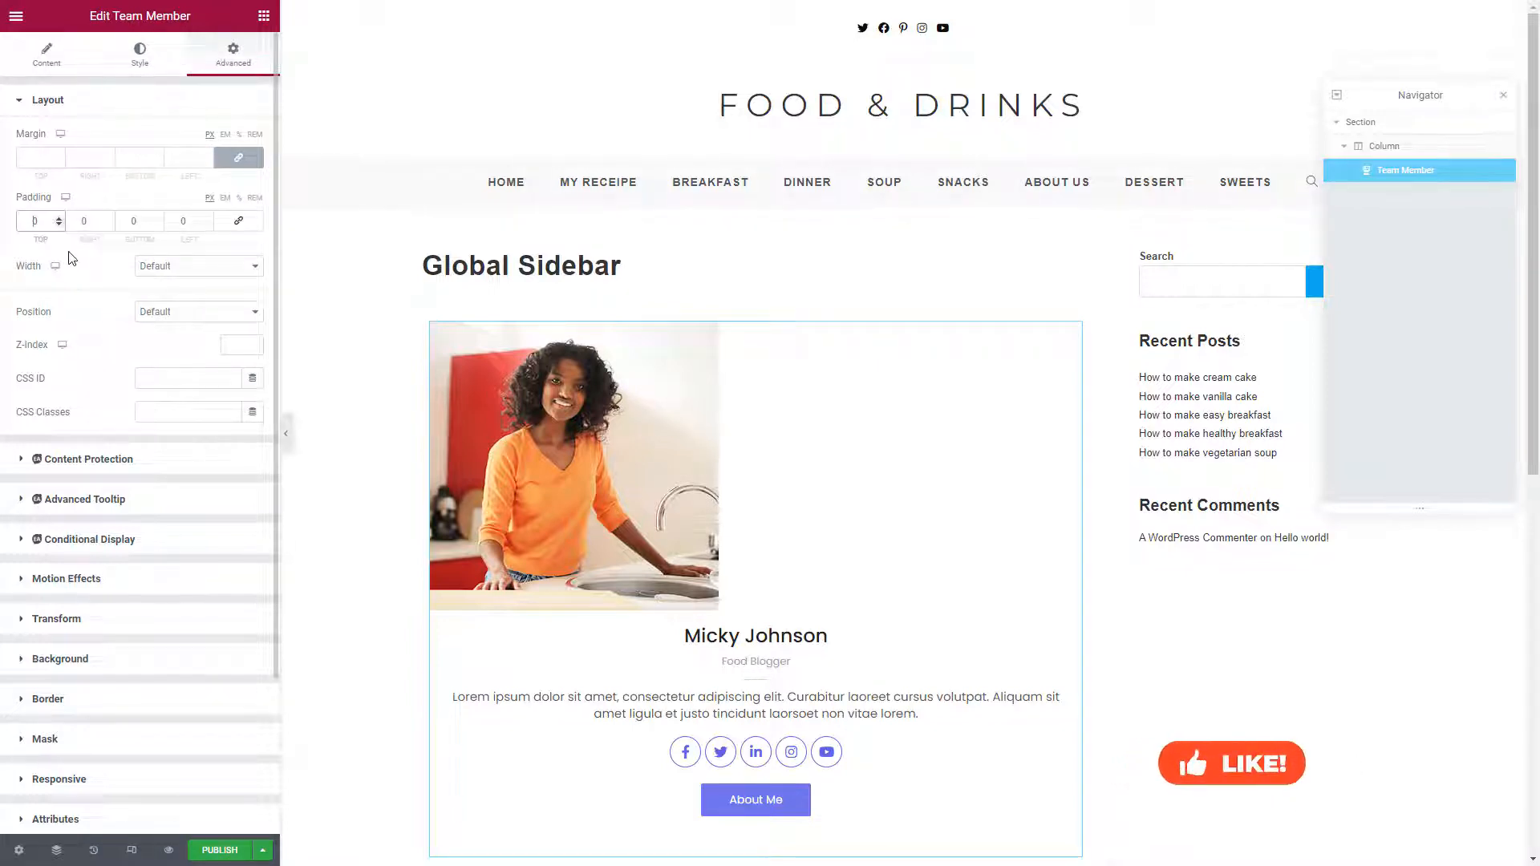
pyautogui.write('60')
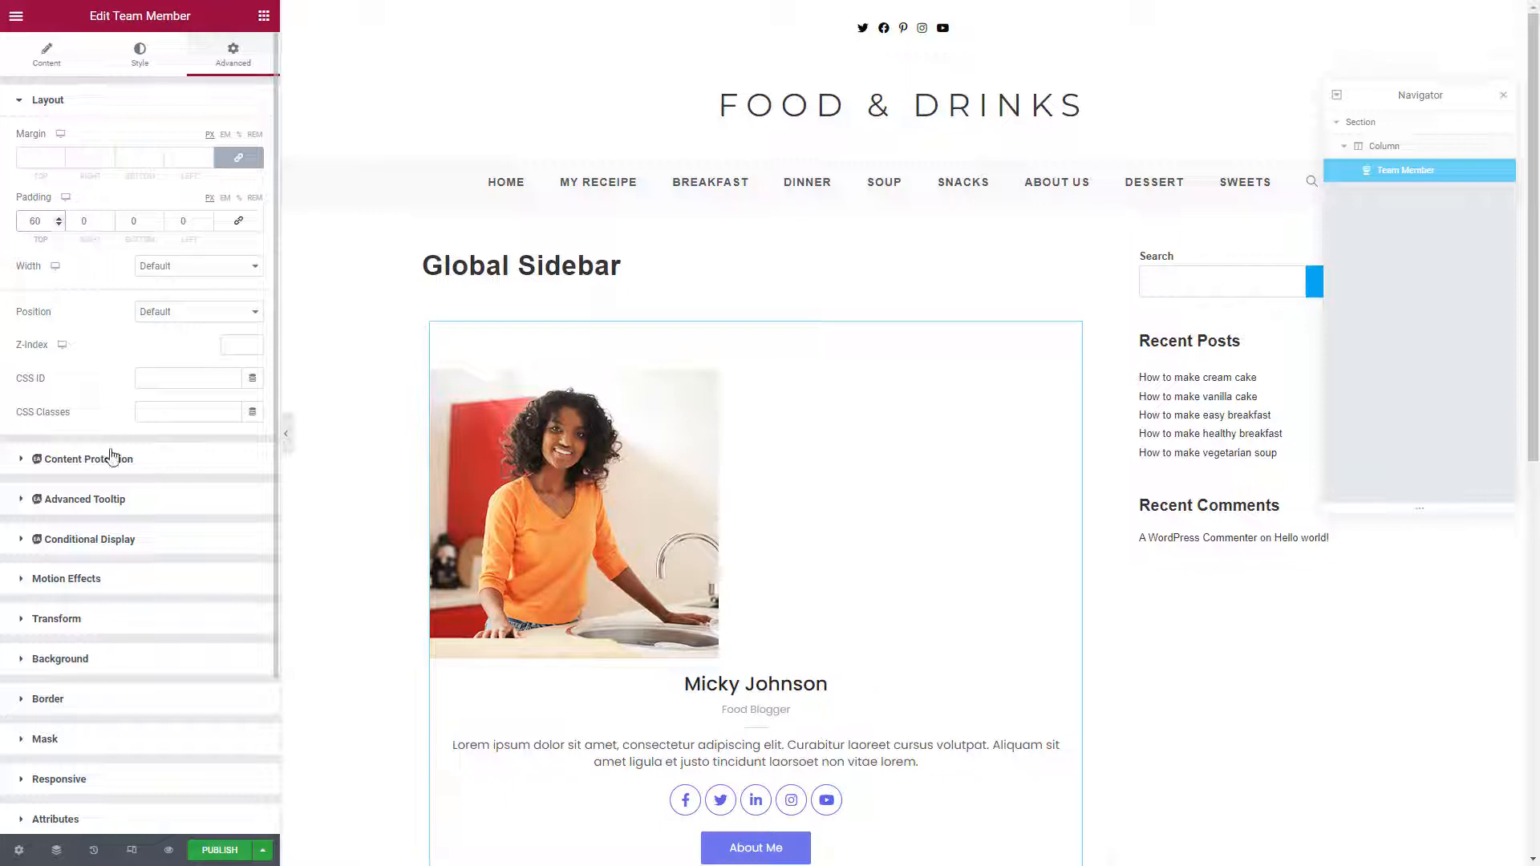
pyautogui.scroll(-1, 92, 514)
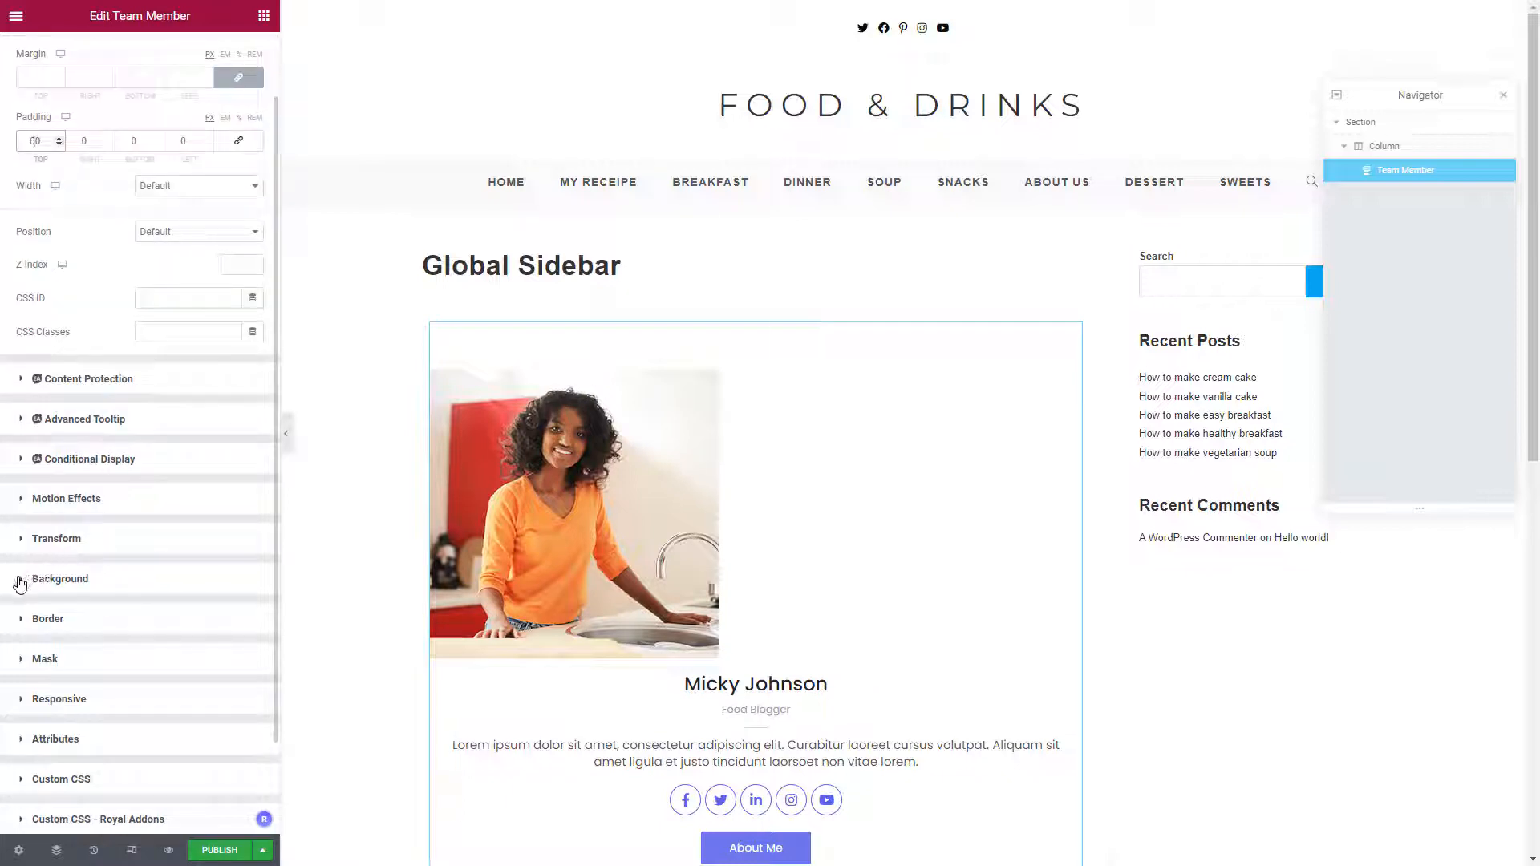
# Switch the card background to gradient and set the first colour to violet-blue (#7B88F3)
pyautogui.scroll(-2, 143, 474)
pyautogui.click(143, 474)
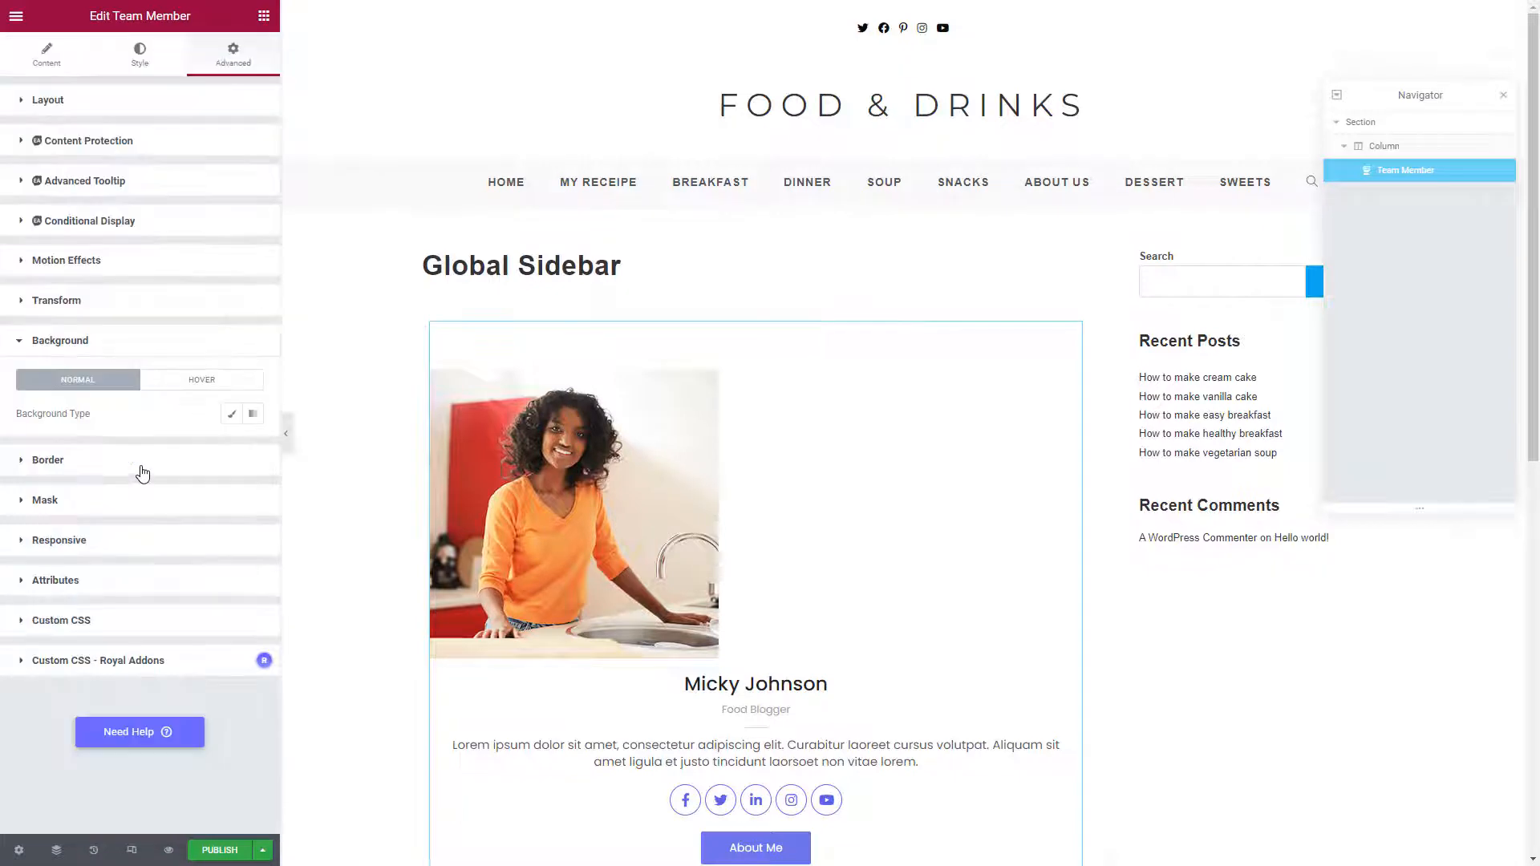
pyautogui.click(256, 415)
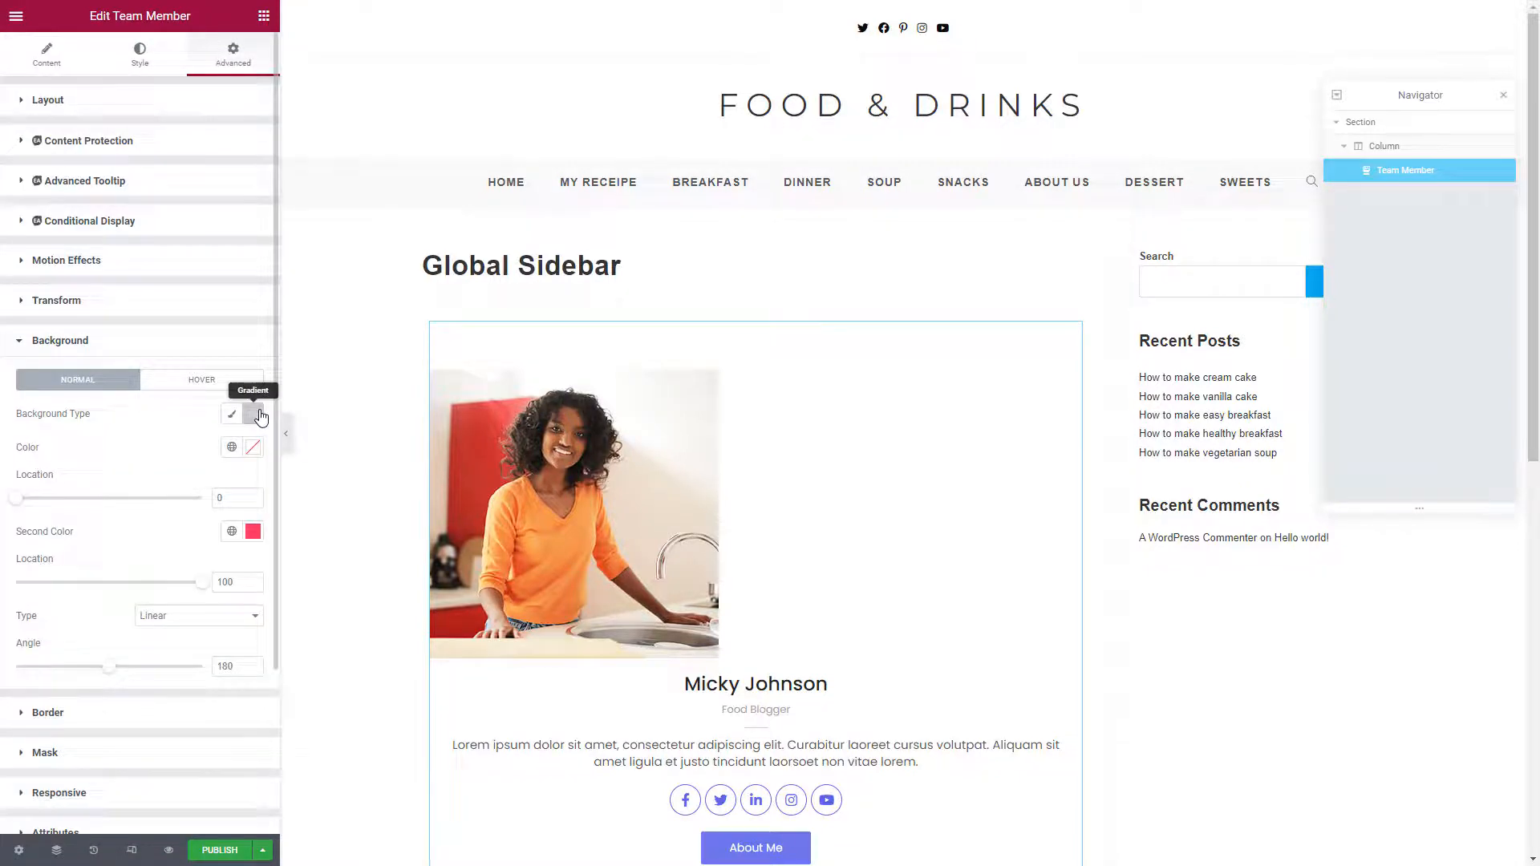
pyautogui.click(252, 451)
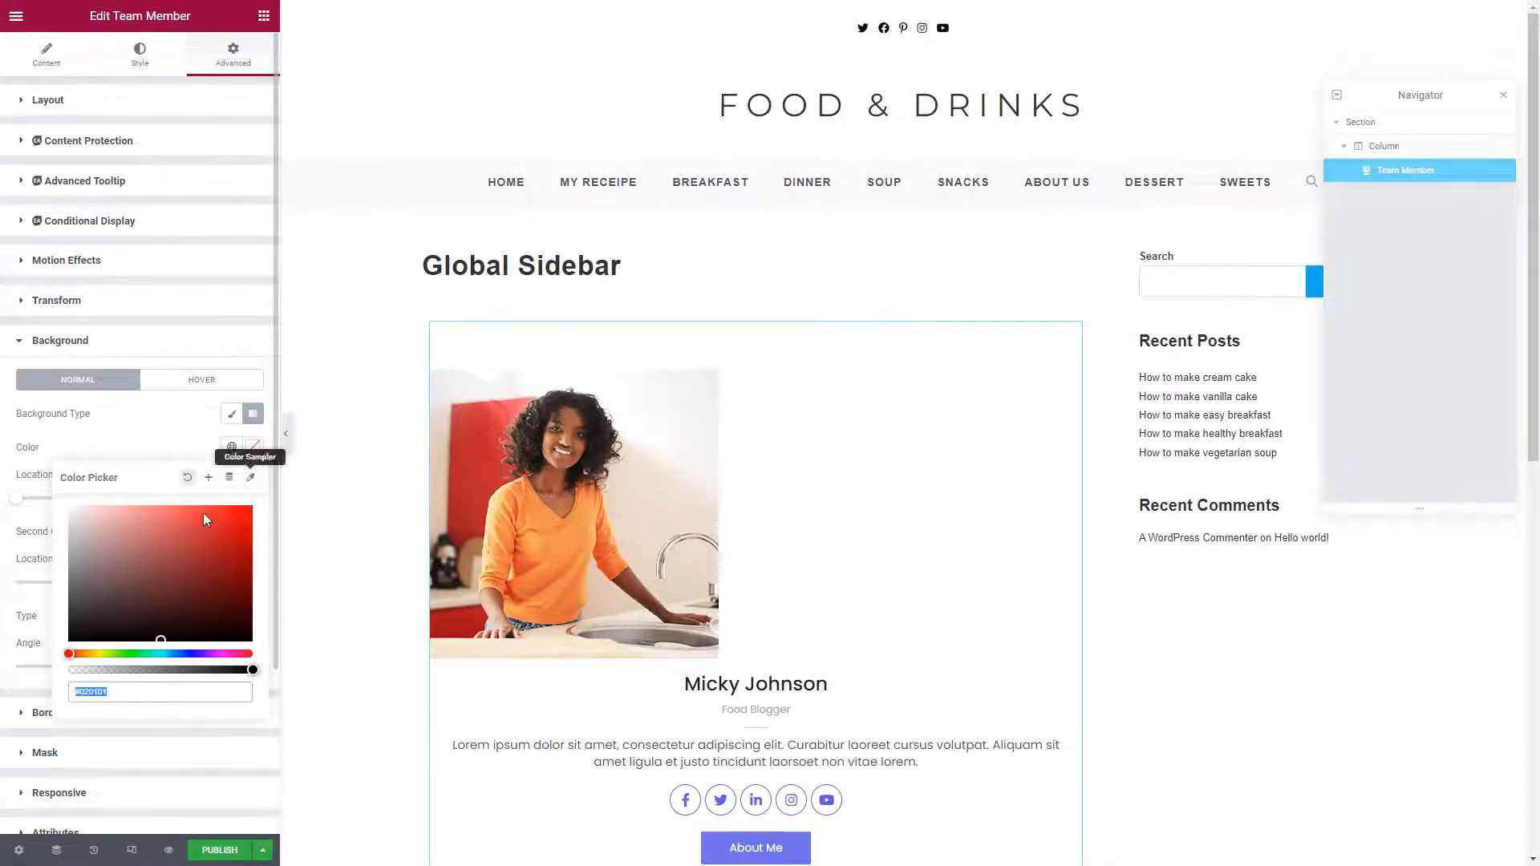
pyautogui.click(135, 517)
pyautogui.click(147, 523)
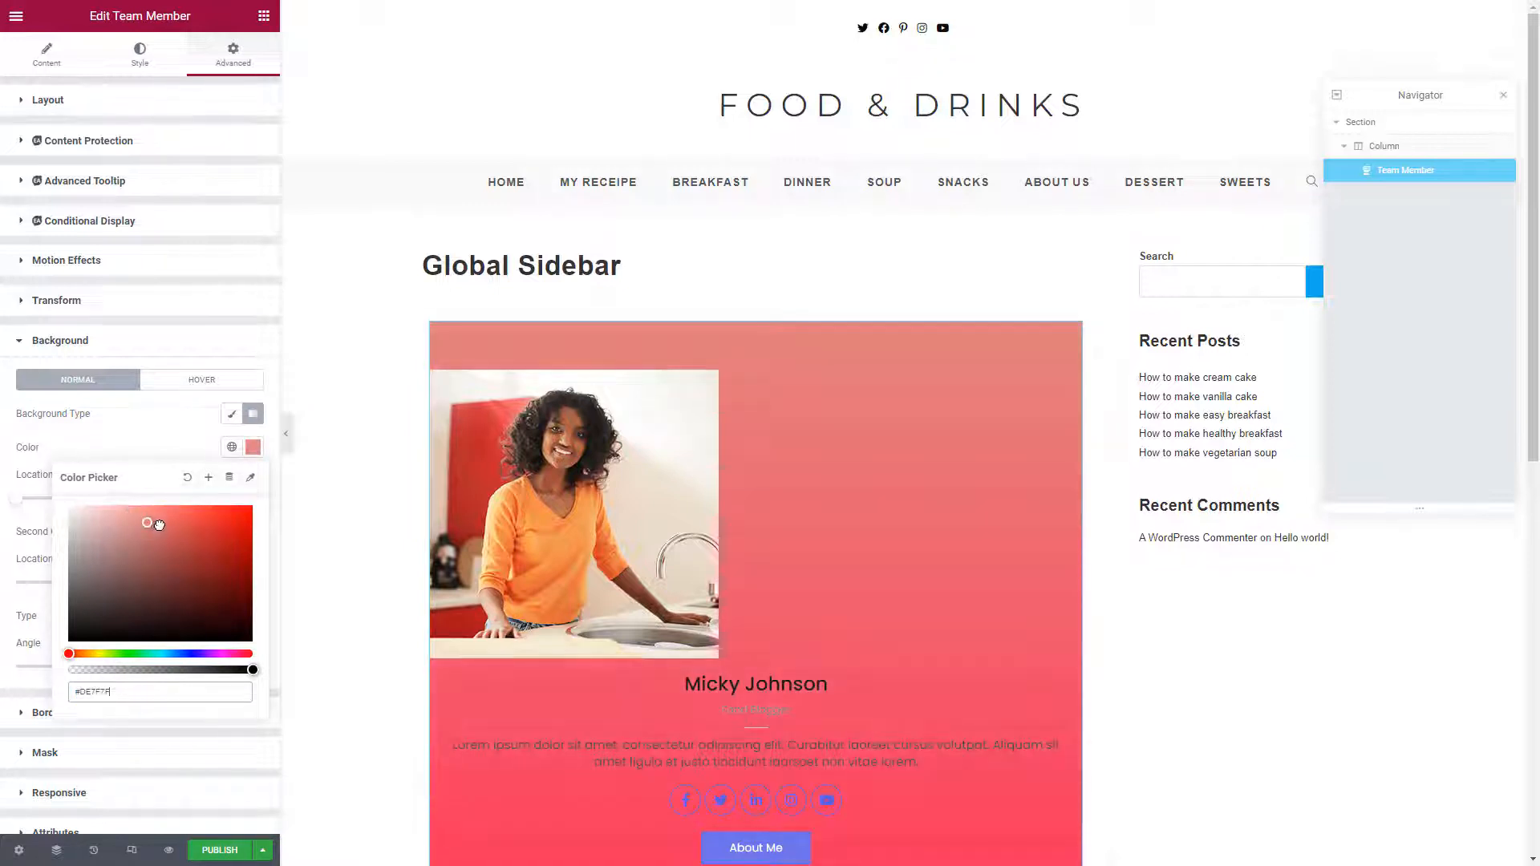
pyautogui.click(161, 522)
pyautogui.click(160, 512)
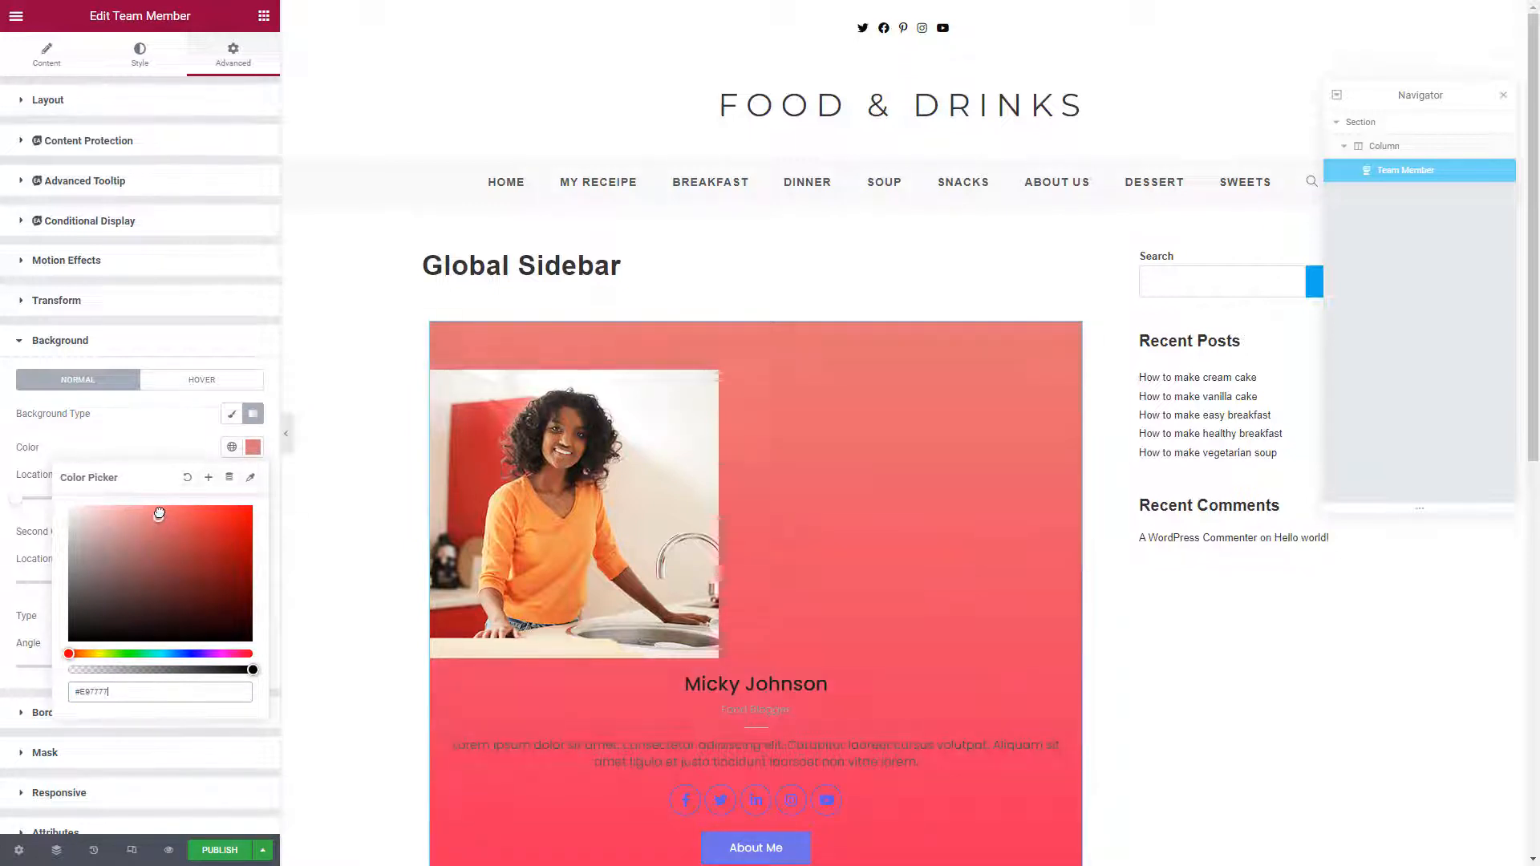
pyautogui.click(178, 654)
pyautogui.click(188, 654)
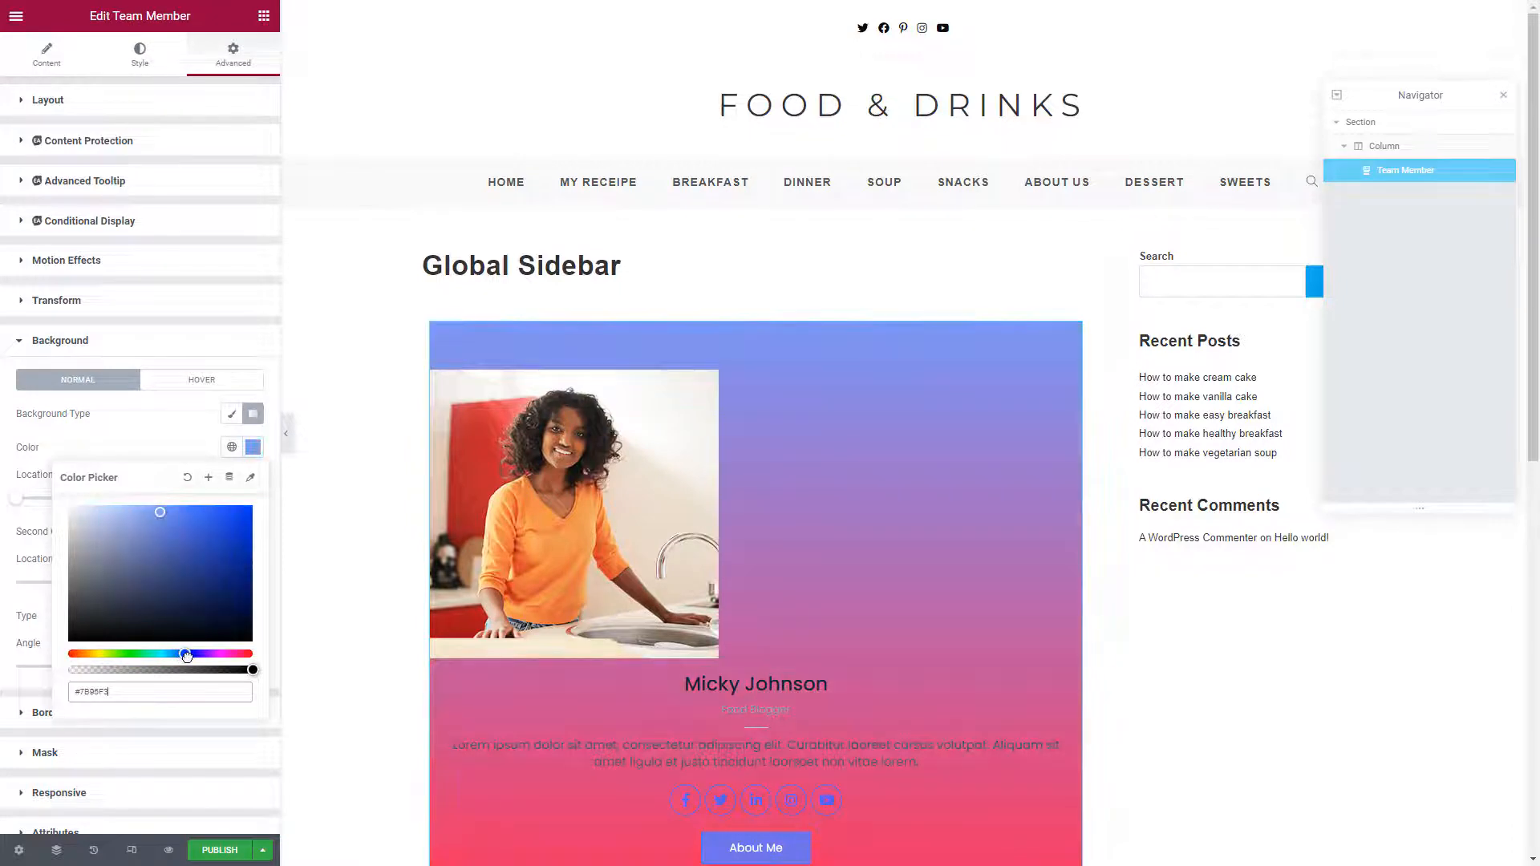
pyautogui.click(155, 434)
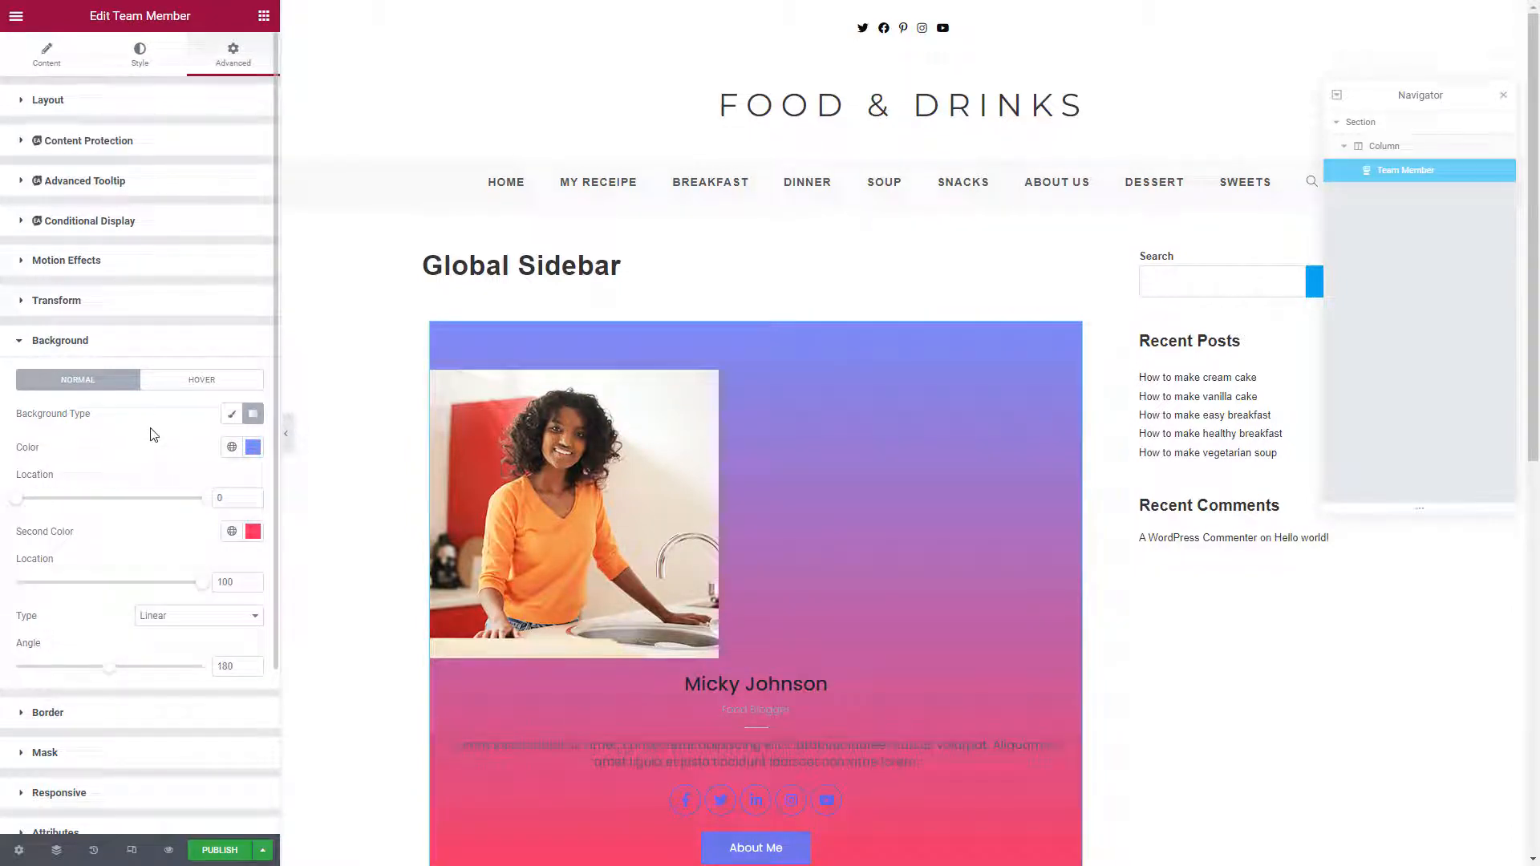
pyautogui.scroll(-1, 154, 434)
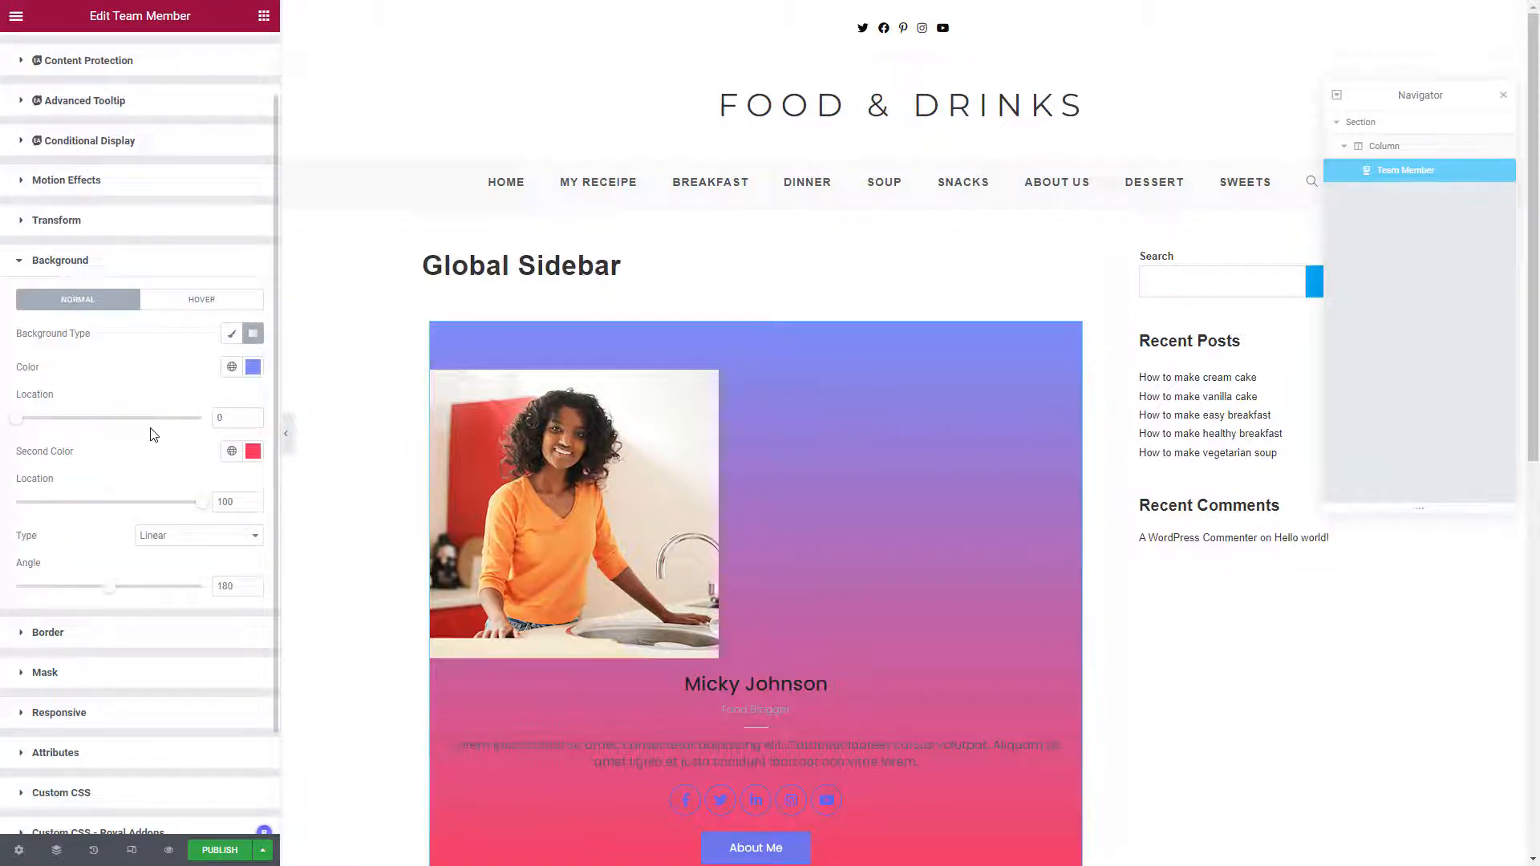
pyautogui.scroll(-1, 623, 609)
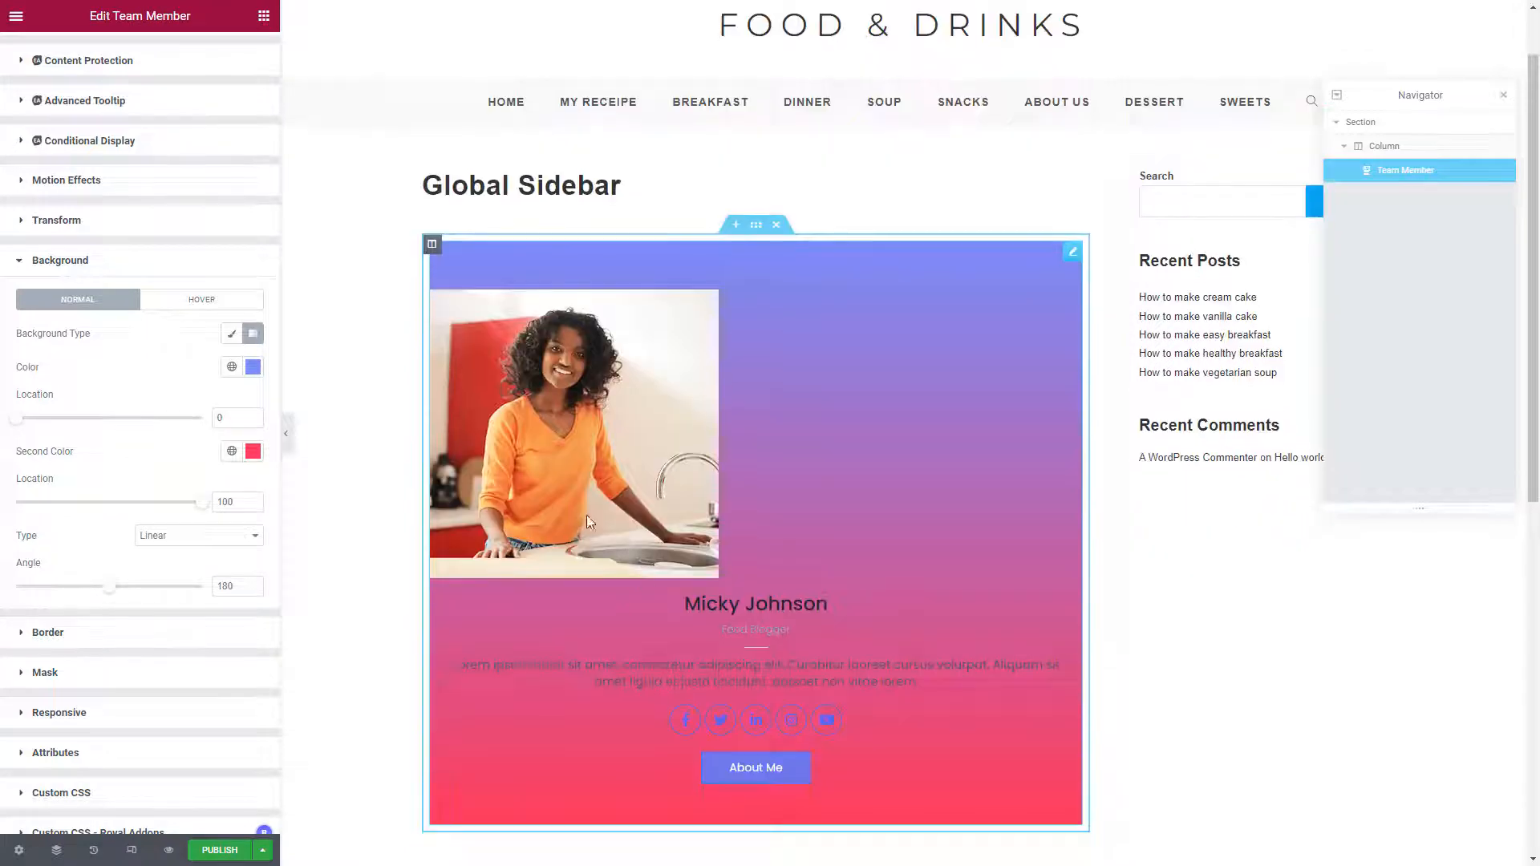
pyautogui.scroll(1, 147, 251)
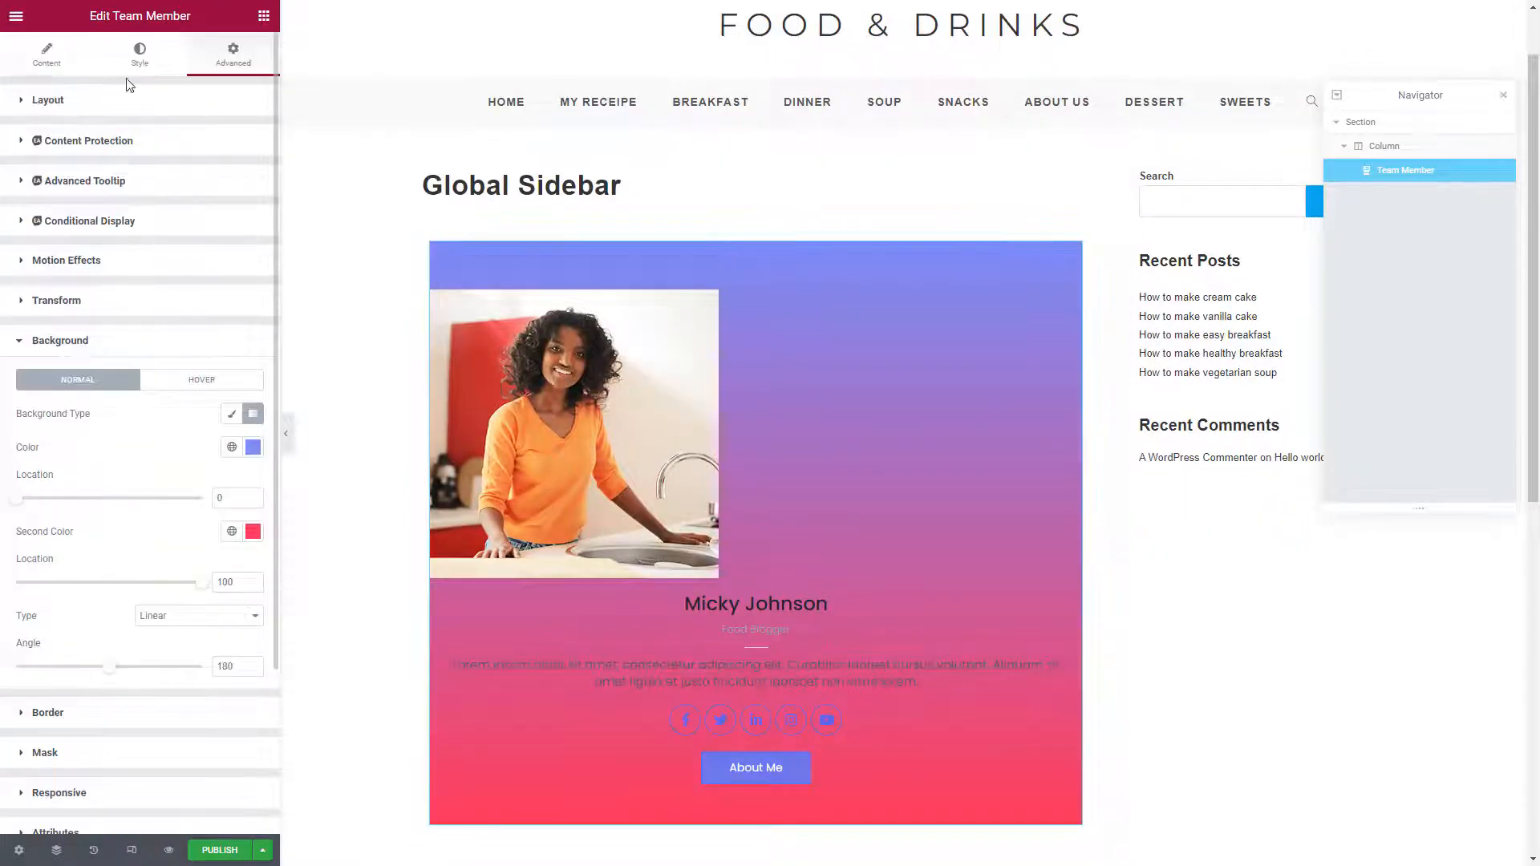
# Set the photo width to 50 and its border radius to 50% so it becomes circular
pyautogui.click(139, 53)
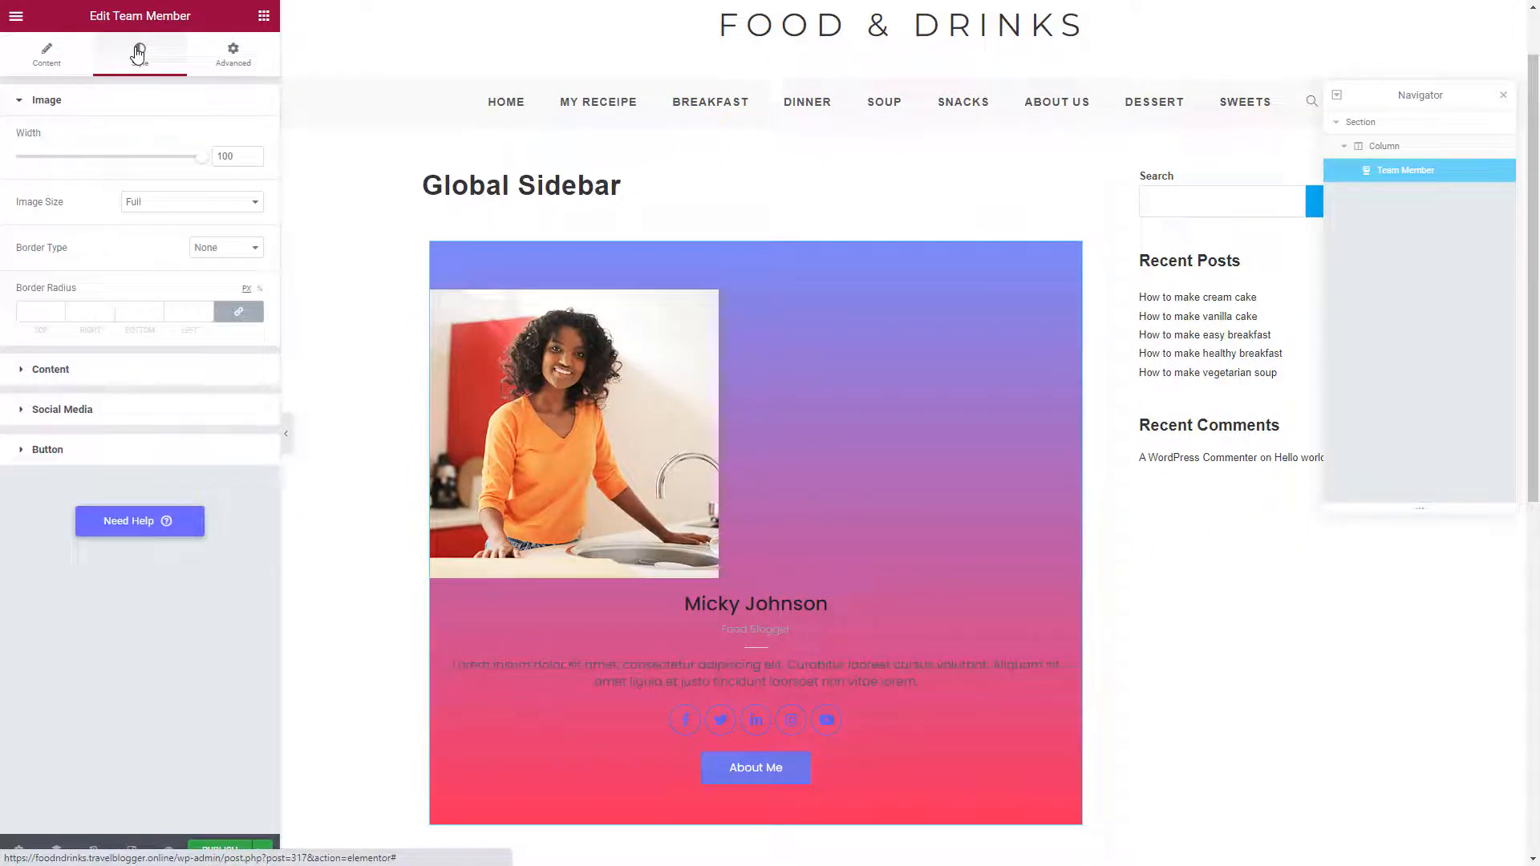
pyautogui.doubleClick(224, 156)
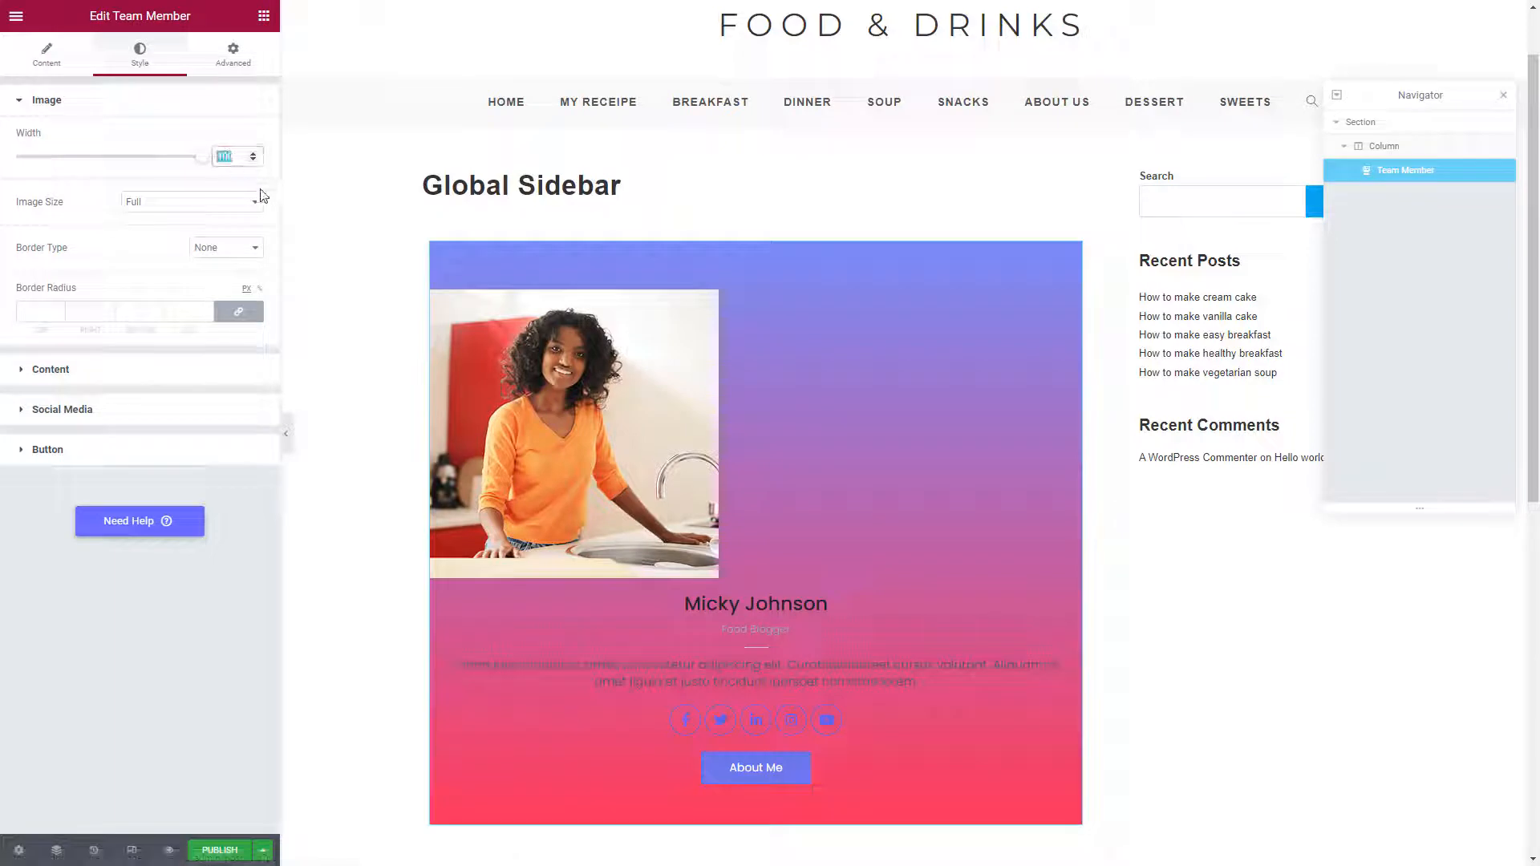
pyautogui.write('50')
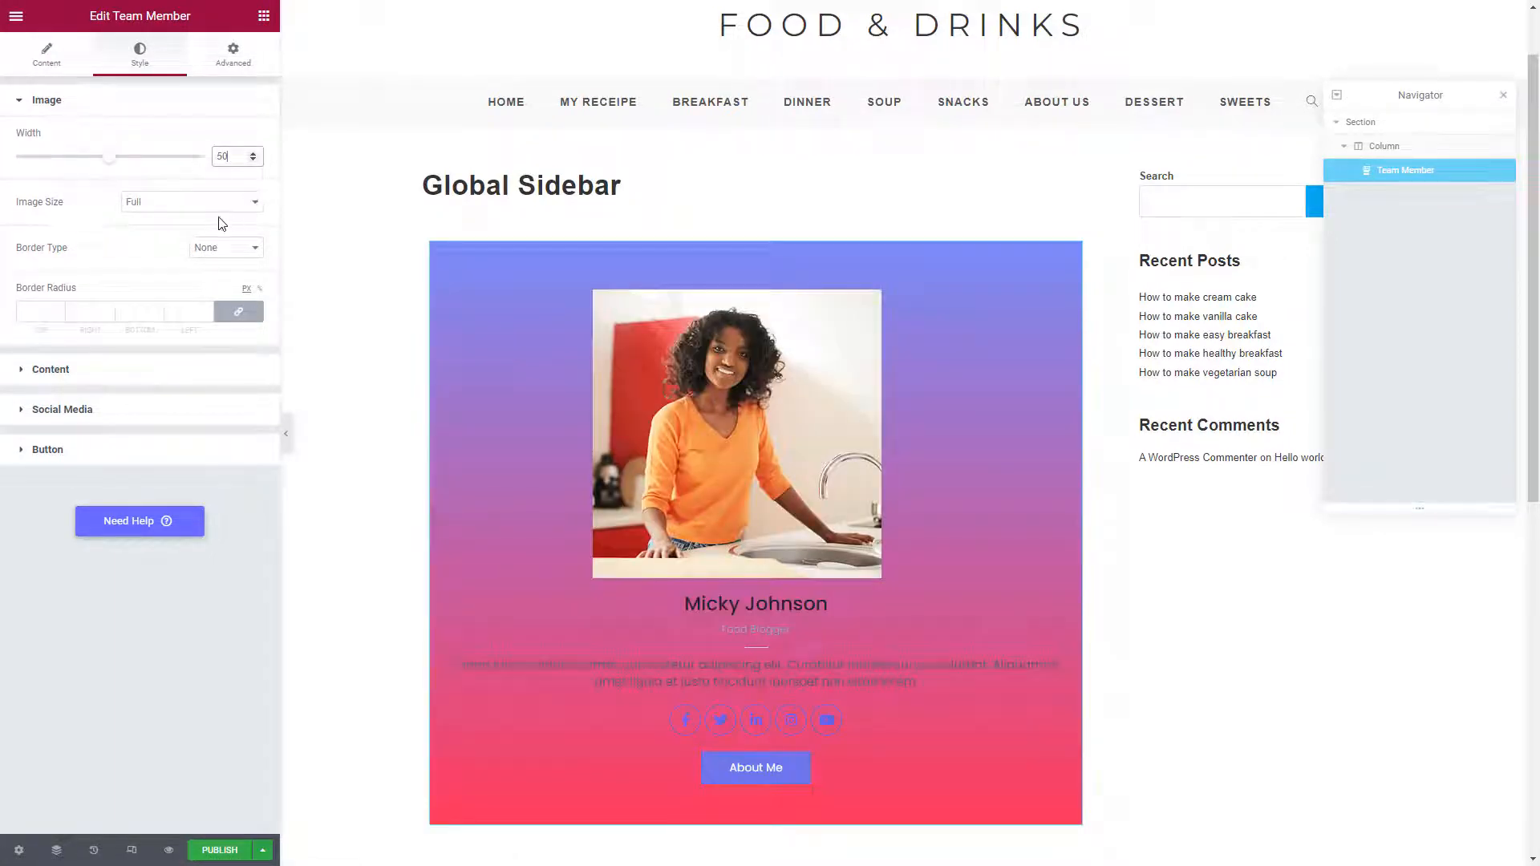
pyautogui.click(258, 290)
pyautogui.click(38, 315)
pyautogui.write('50')
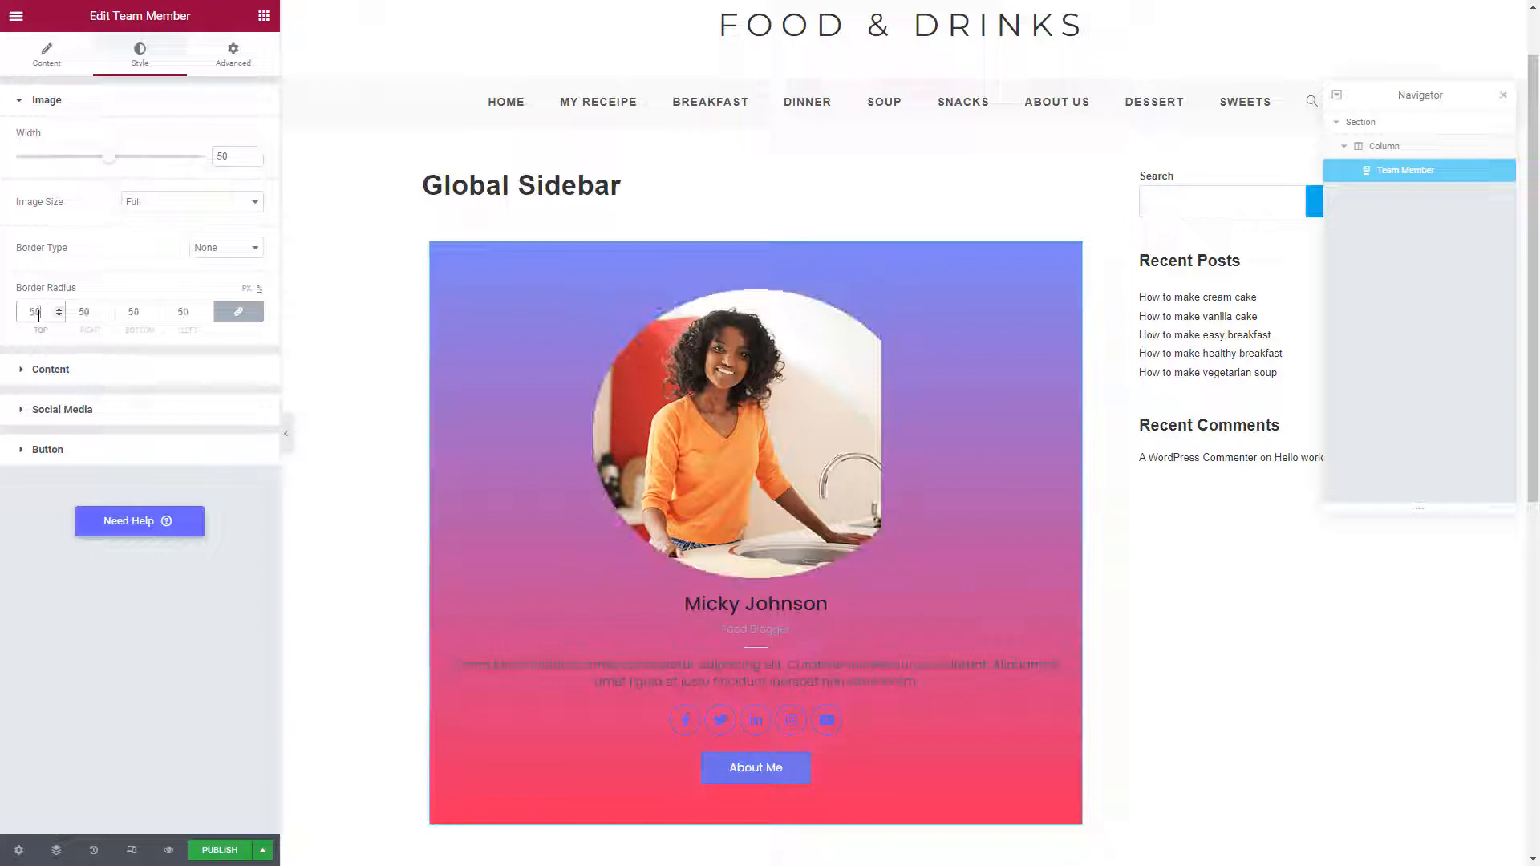
# Set the team member name colour to white, #FFFFFF
pyautogui.click(20, 372)
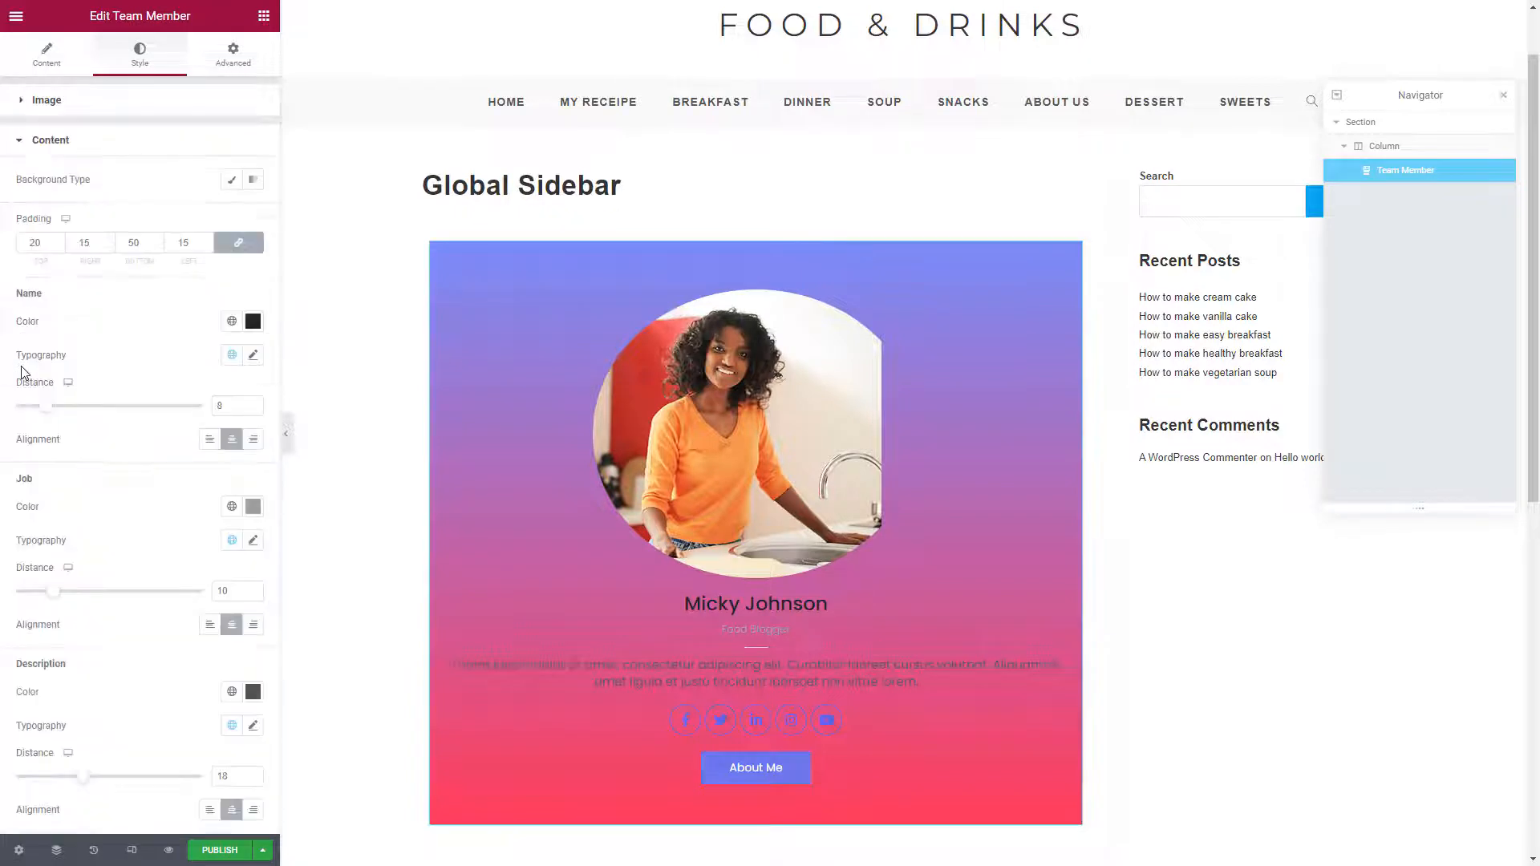
pyautogui.click(253, 321)
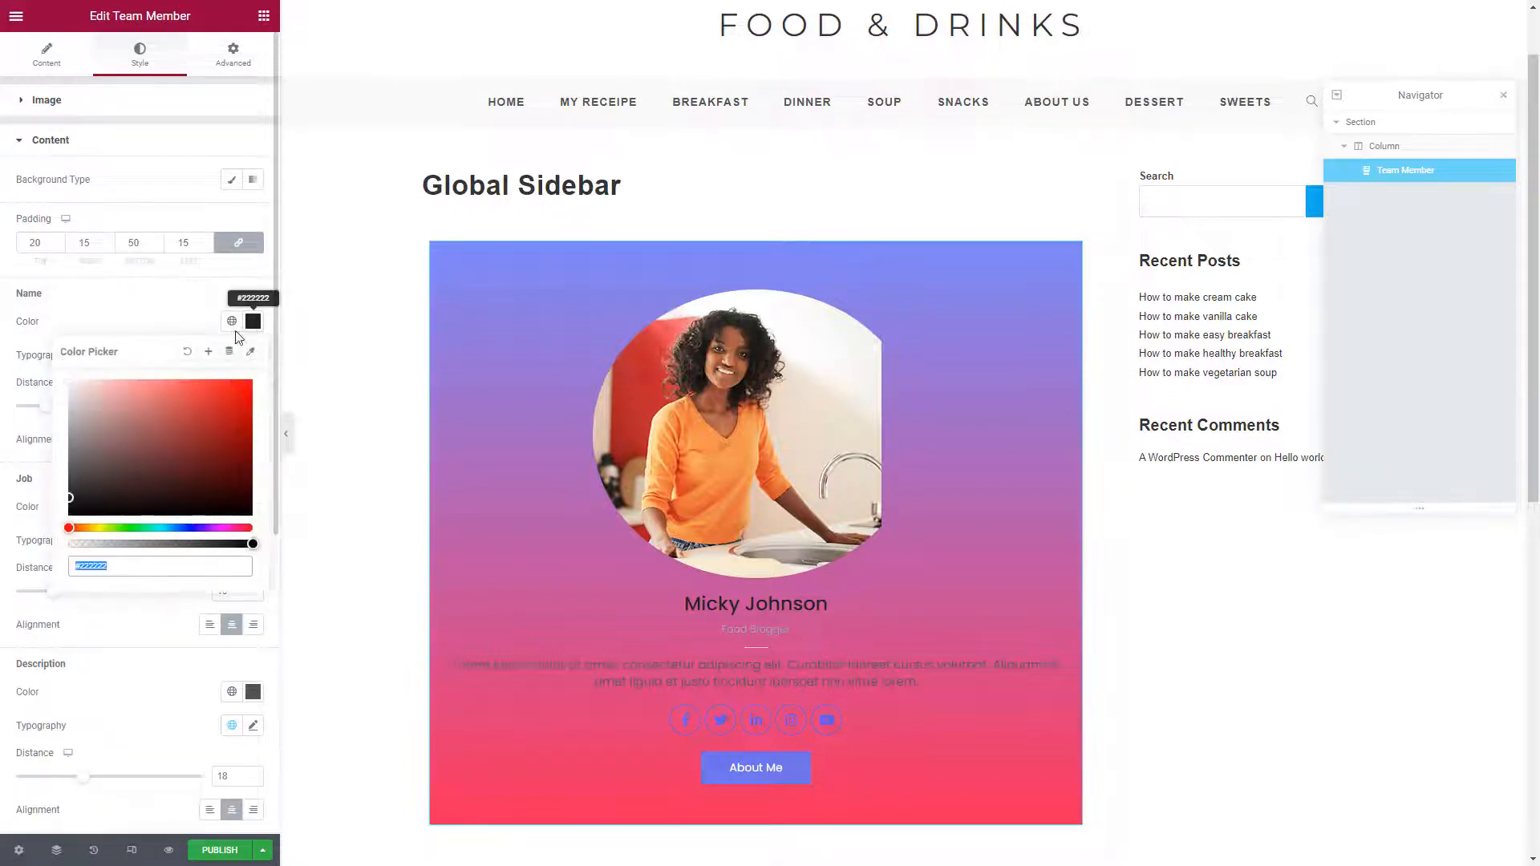
pyautogui.write('#FFFFFF')
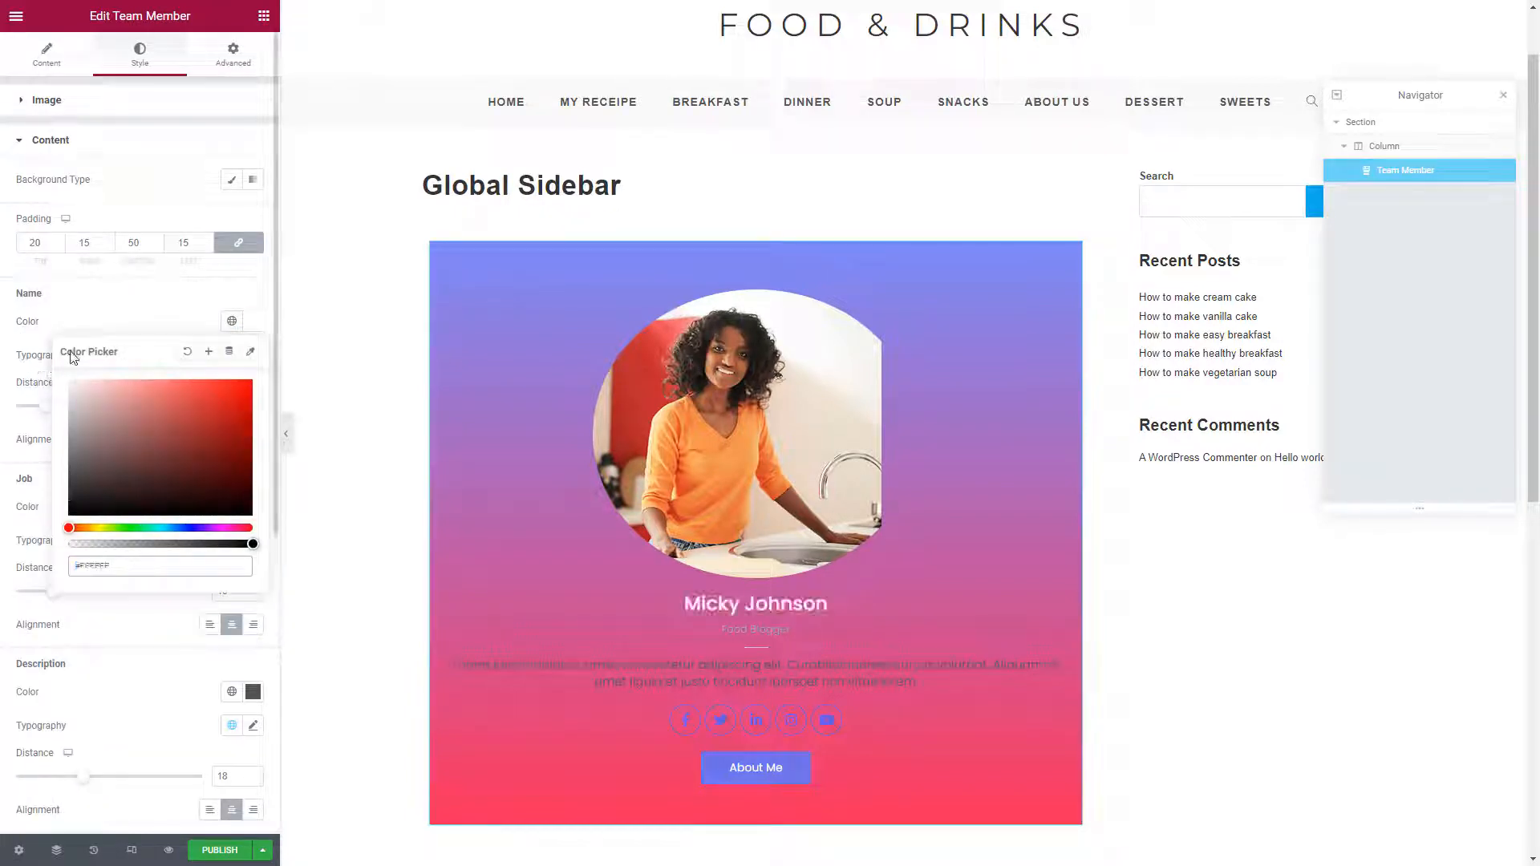
pyautogui.click(107, 317)
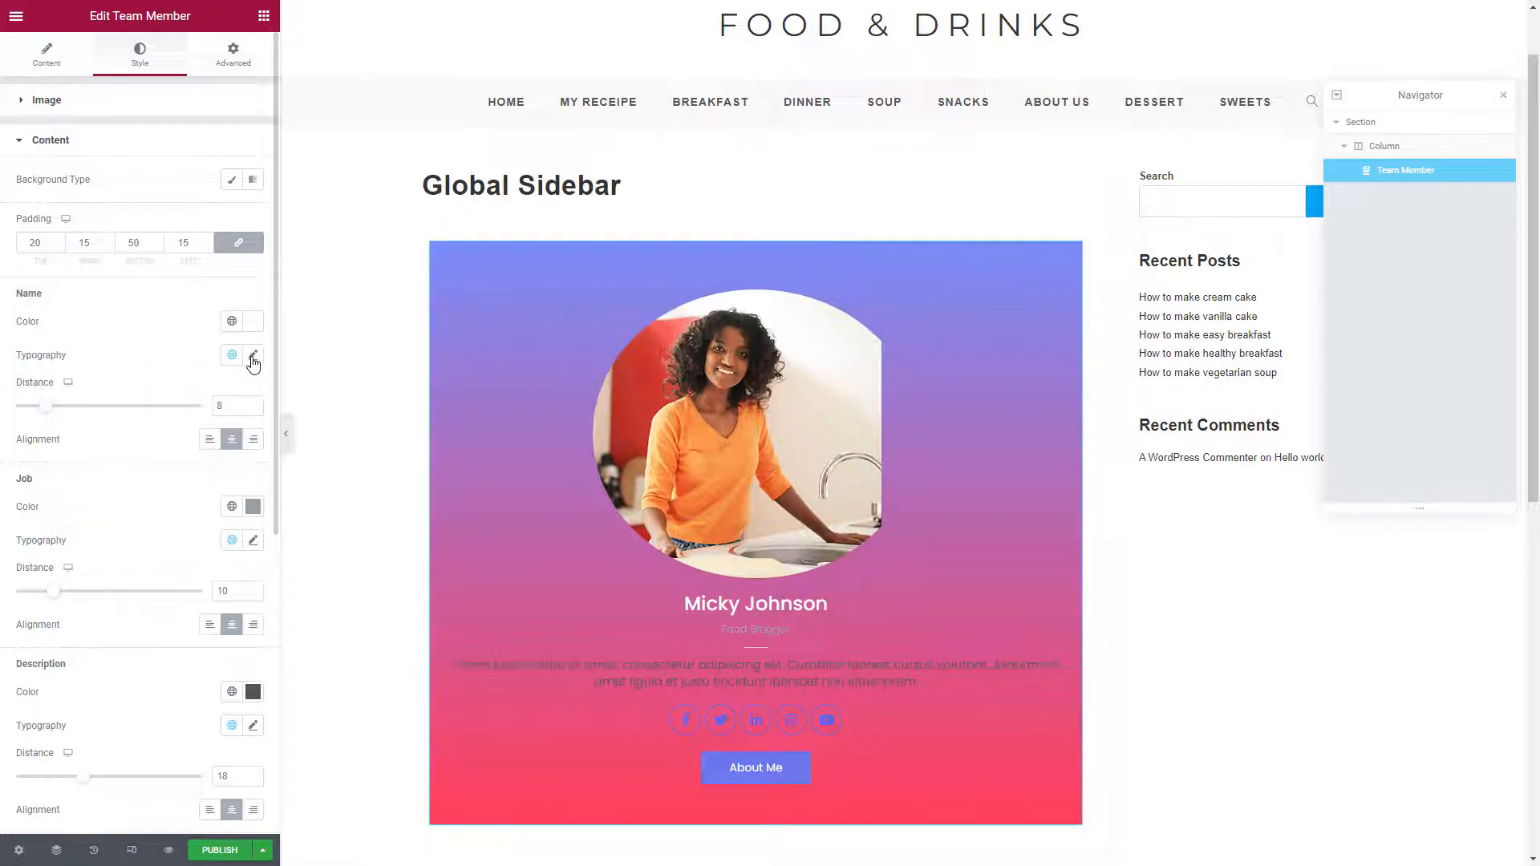
# Give the name typography size 20, uppercase, letter spacing 3 and weight 600
pyautogui.click(254, 362)
pyautogui.click(225, 480)
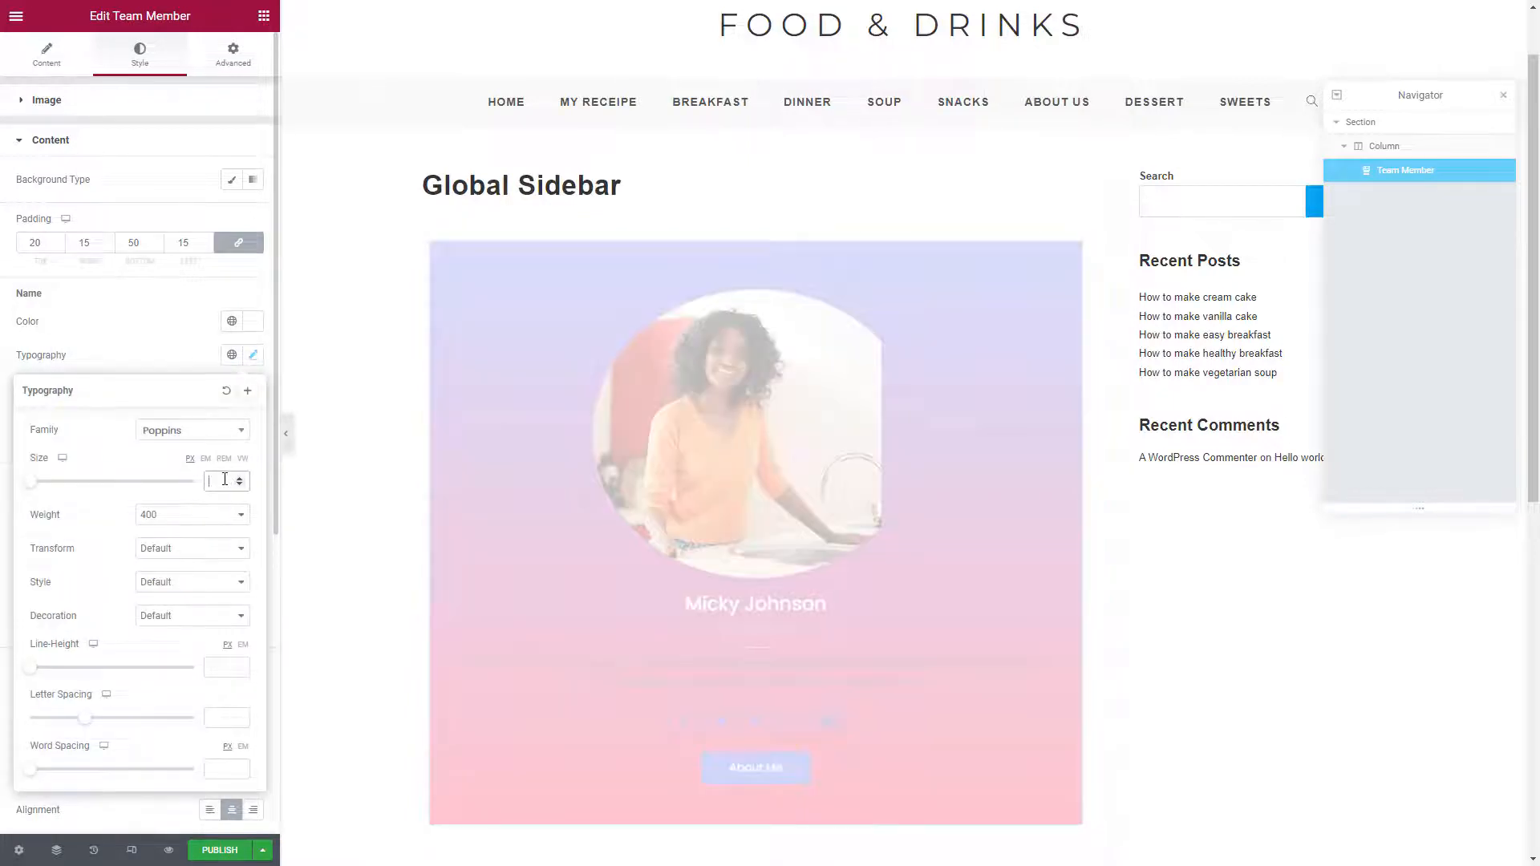
pyautogui.write('20')
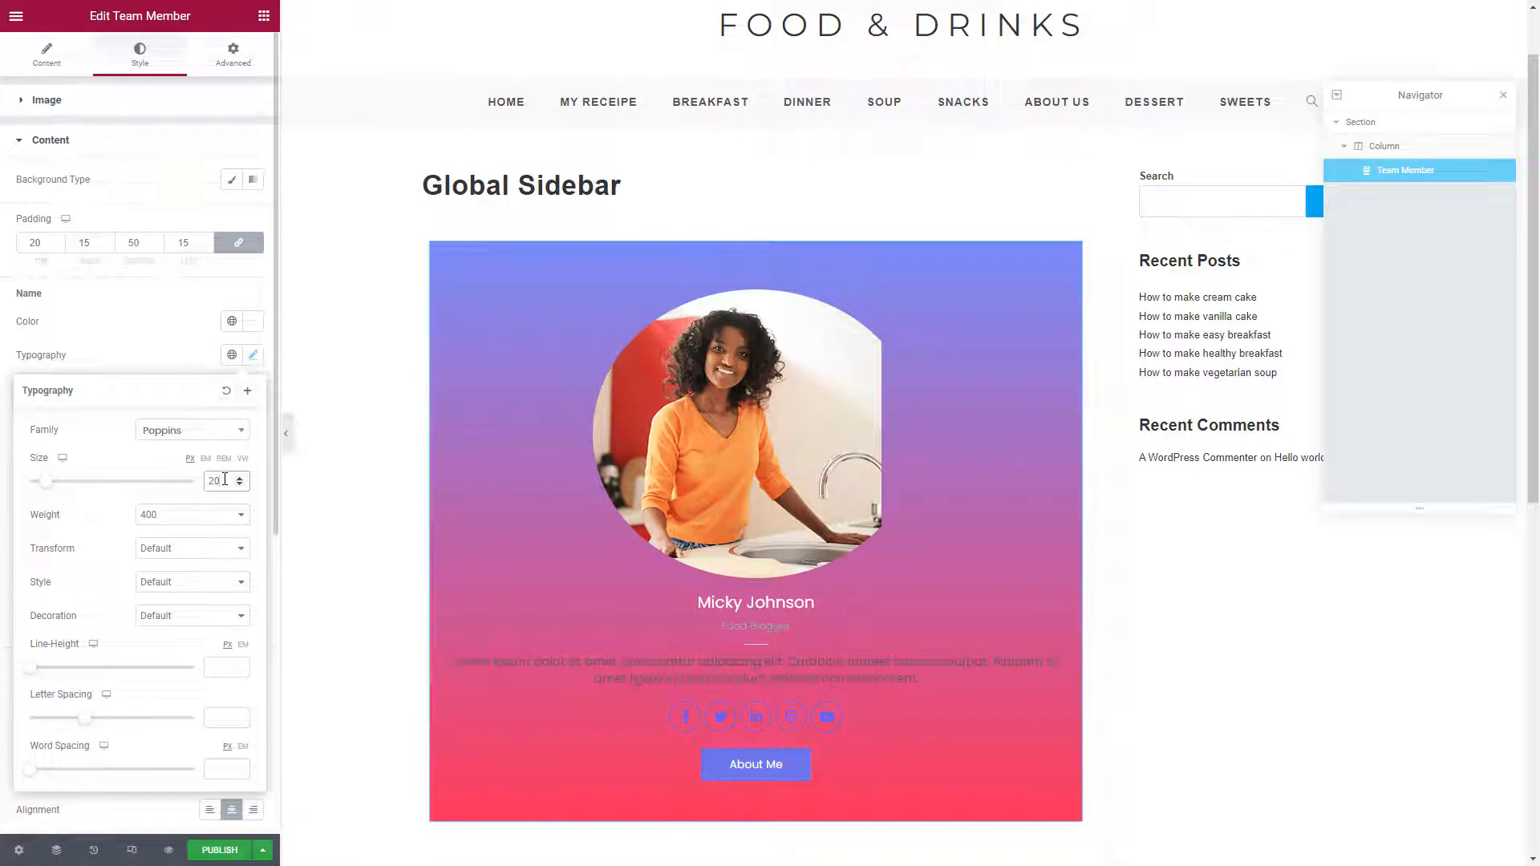
pyautogui.click(187, 553)
pyautogui.click(185, 572)
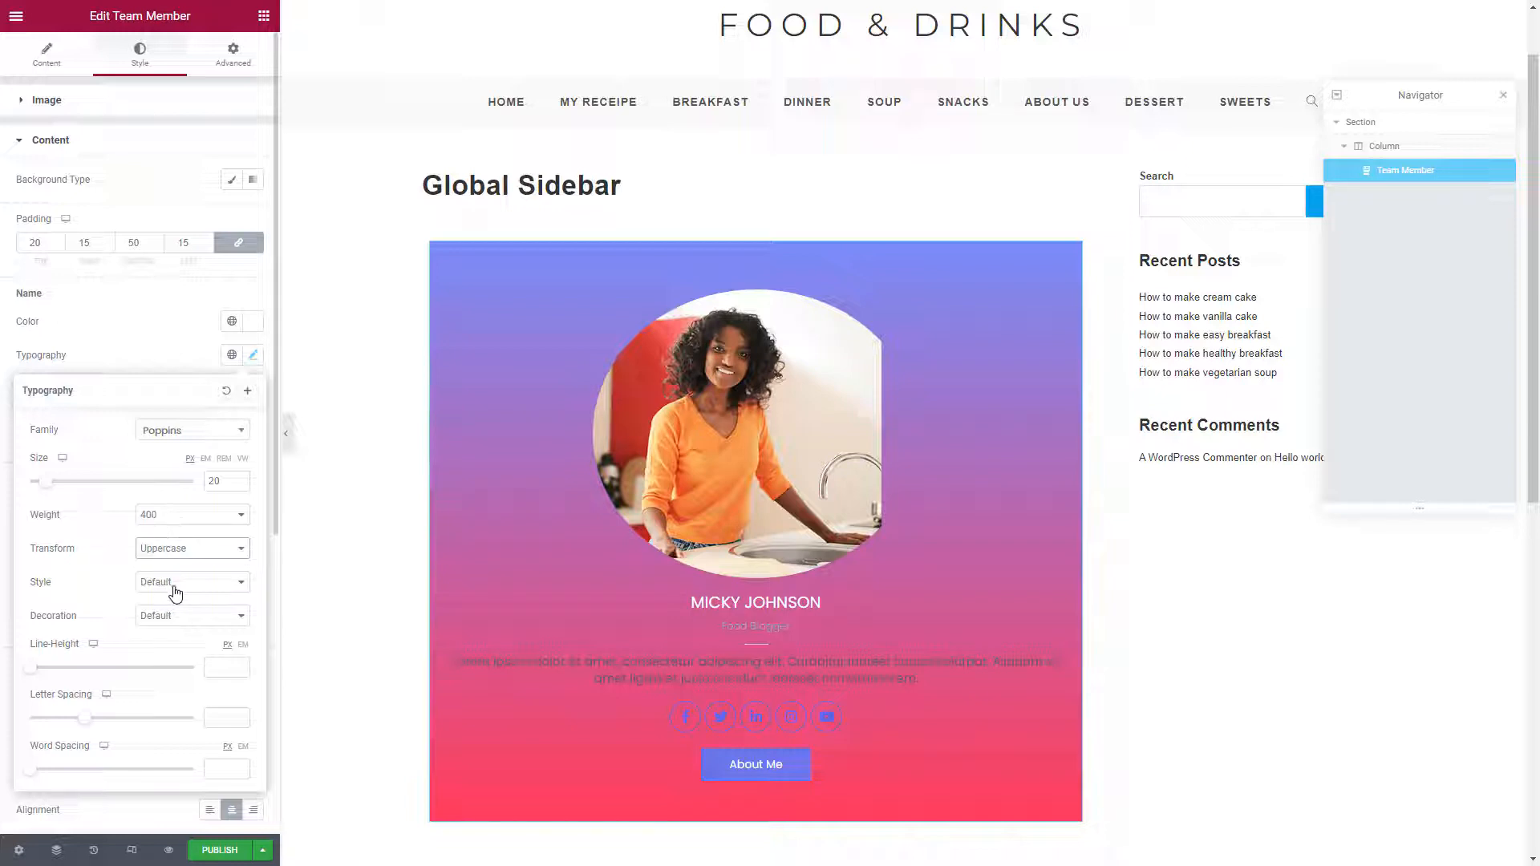
pyautogui.scroll(-2, 125, 609)
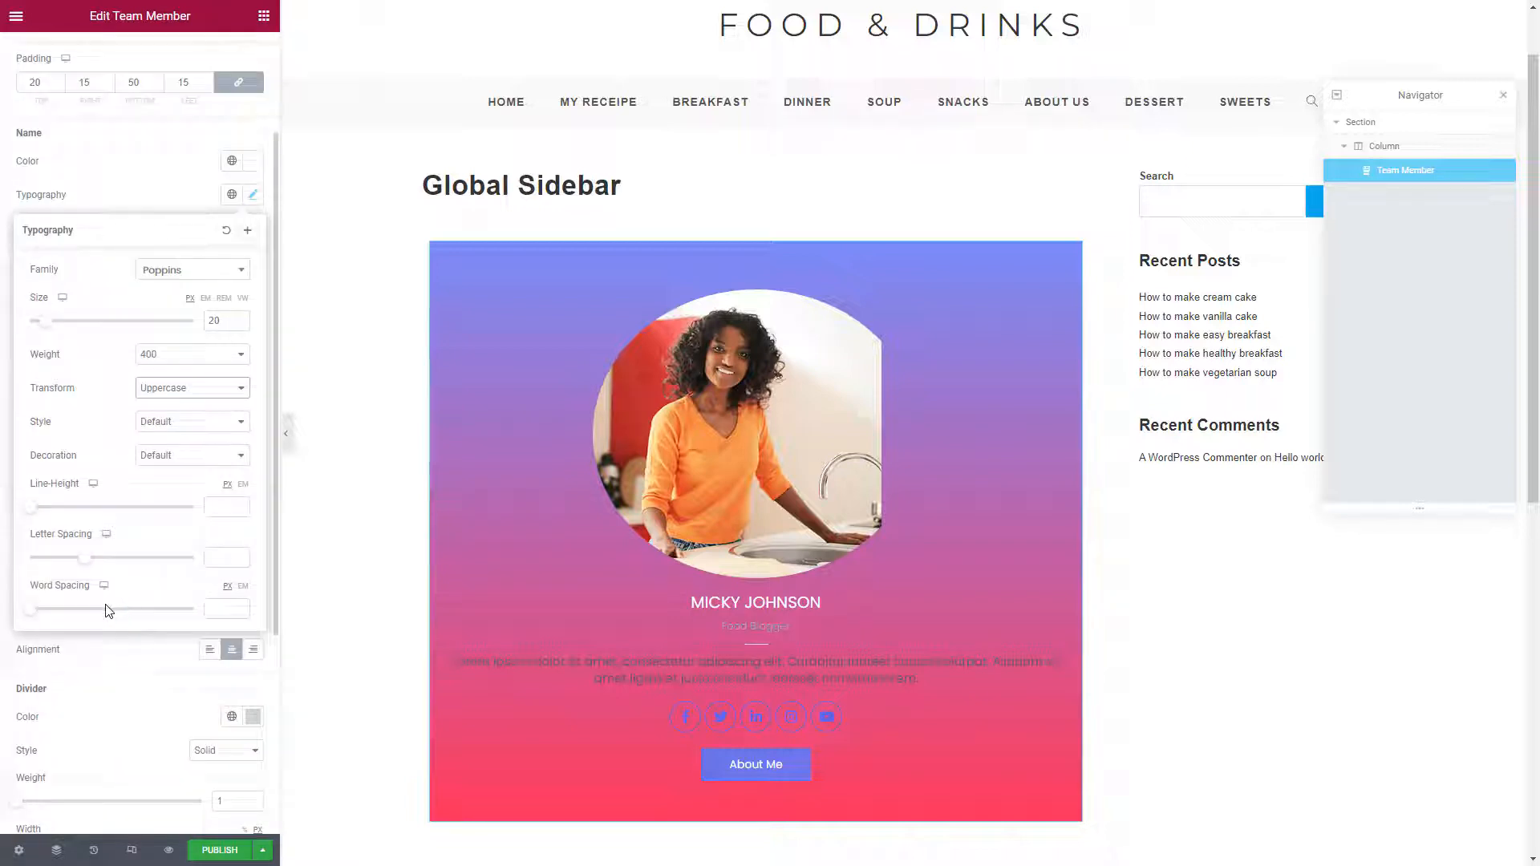
pyautogui.click(219, 560)
pyautogui.write('3')
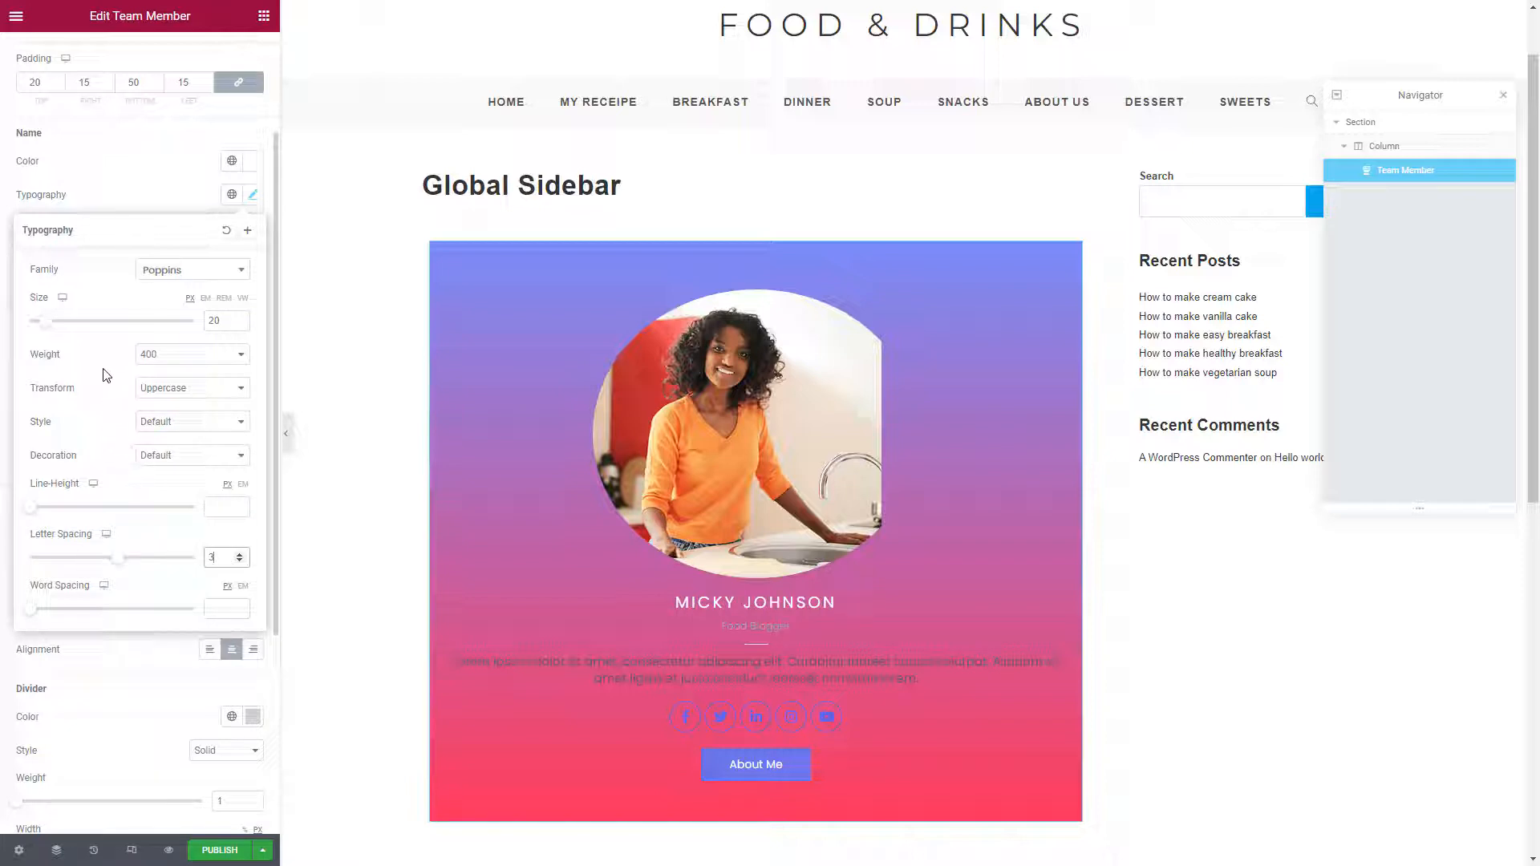
pyautogui.click(158, 355)
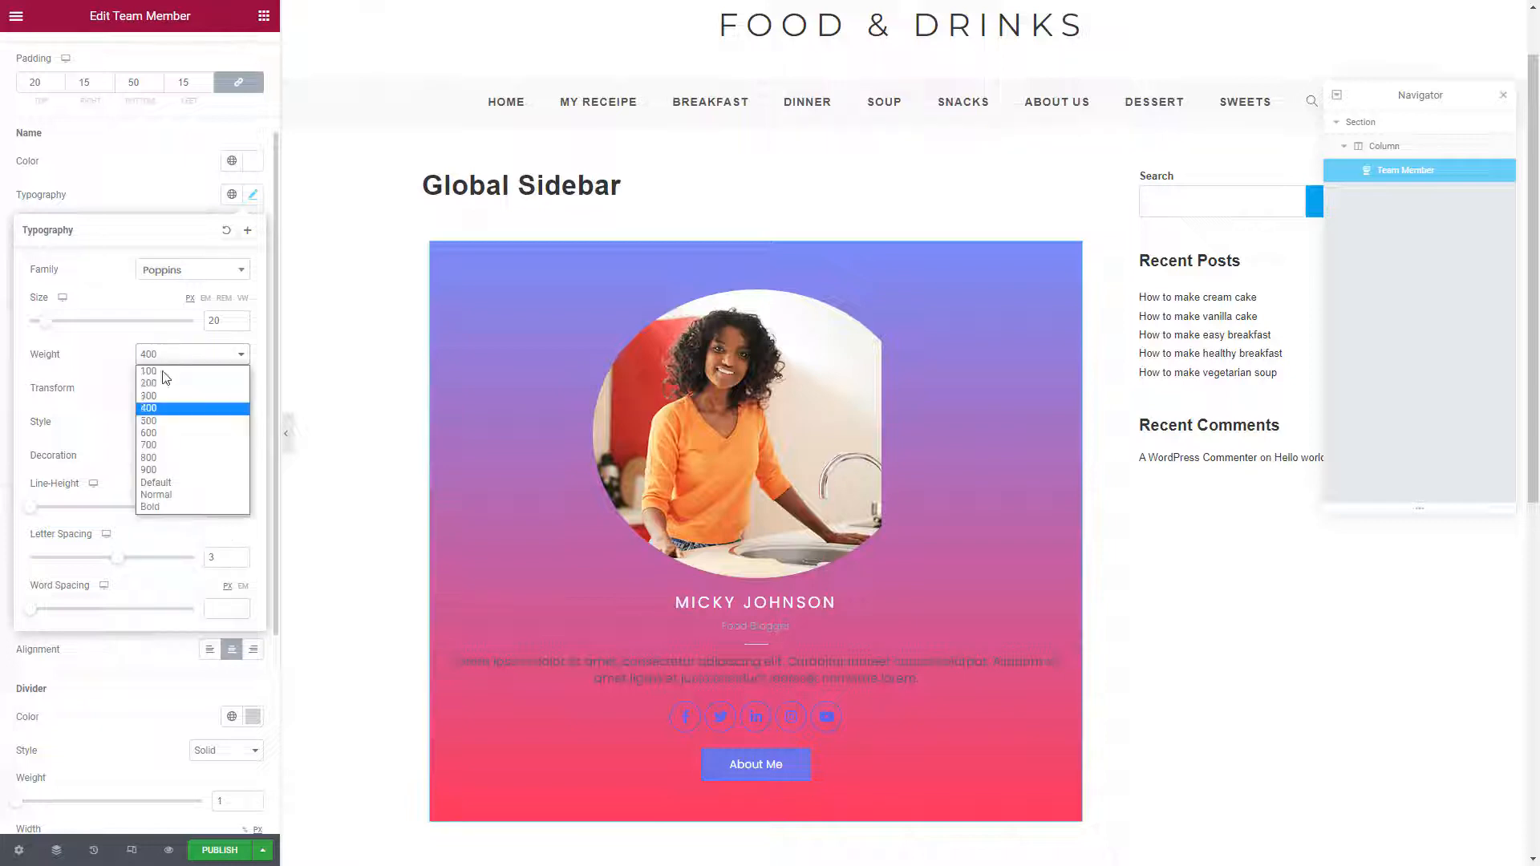
pyautogui.click(161, 433)
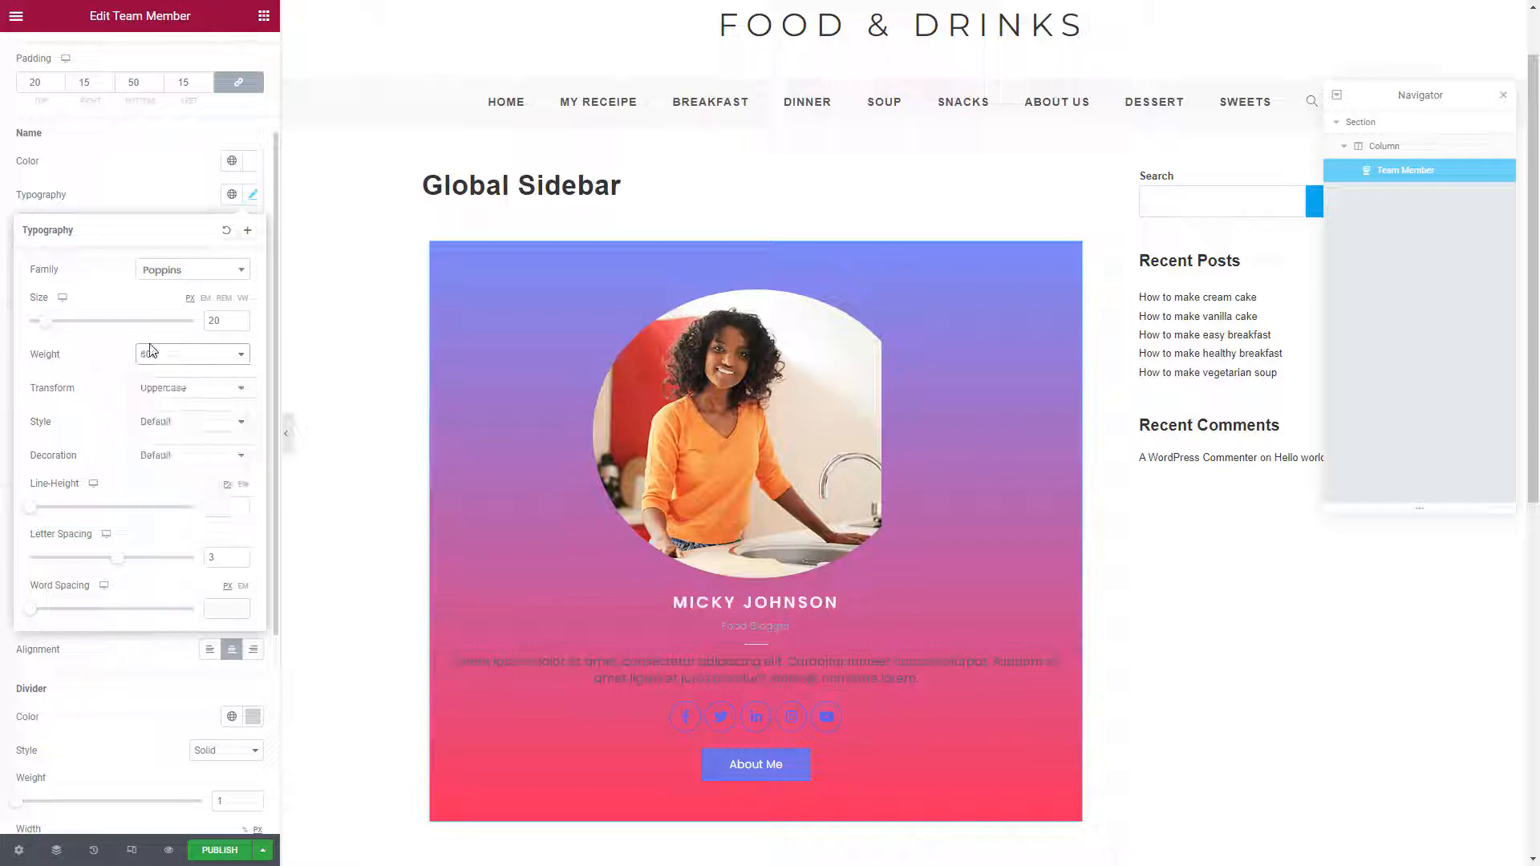
pyautogui.click(145, 195)
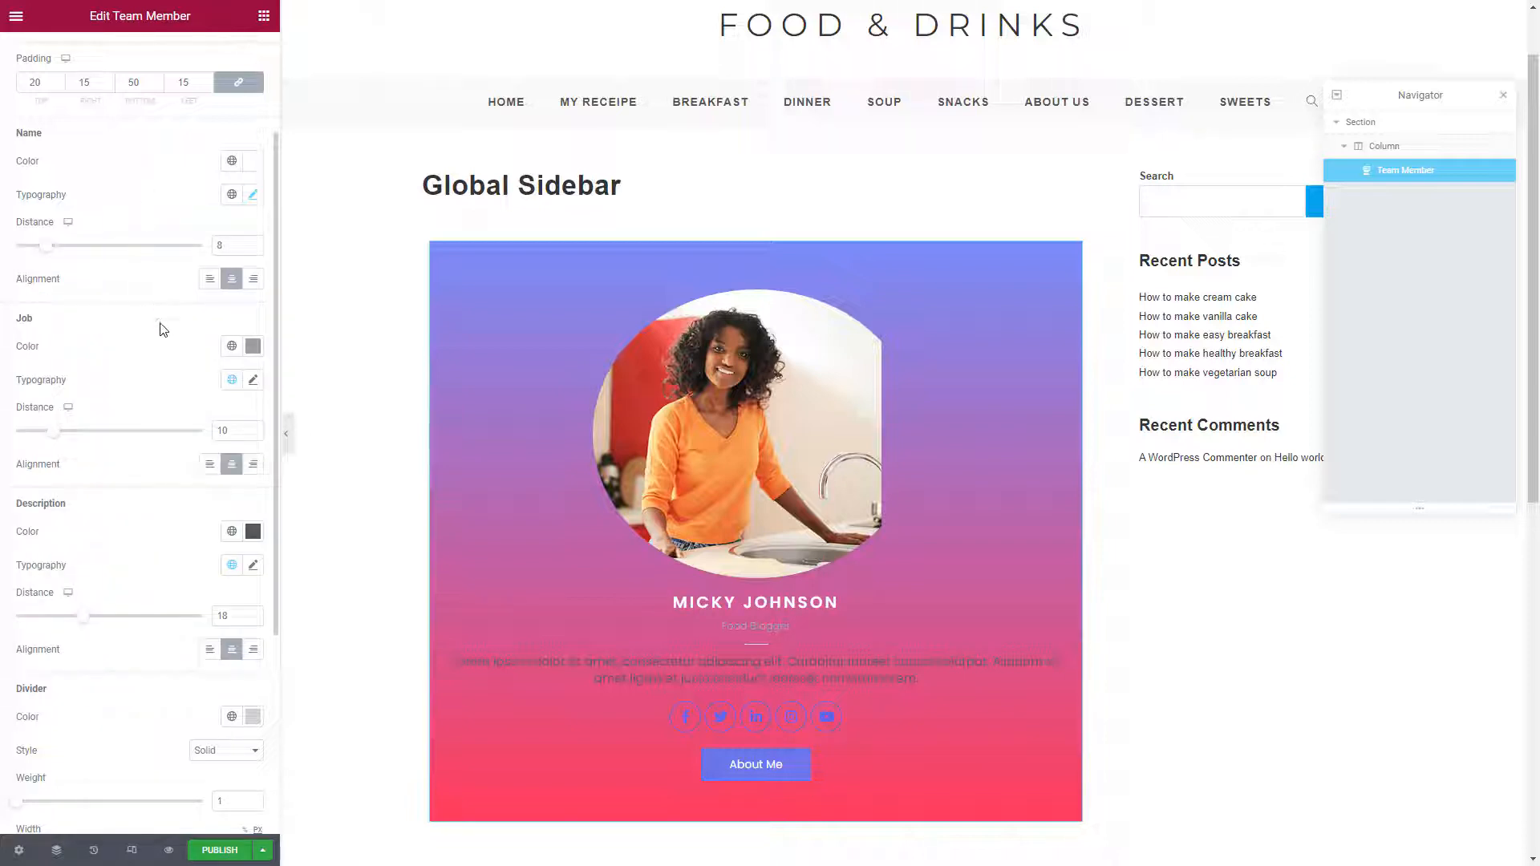
# Set the job title and description colours to pale grey, around #C3C3C3
pyautogui.click(253, 346)
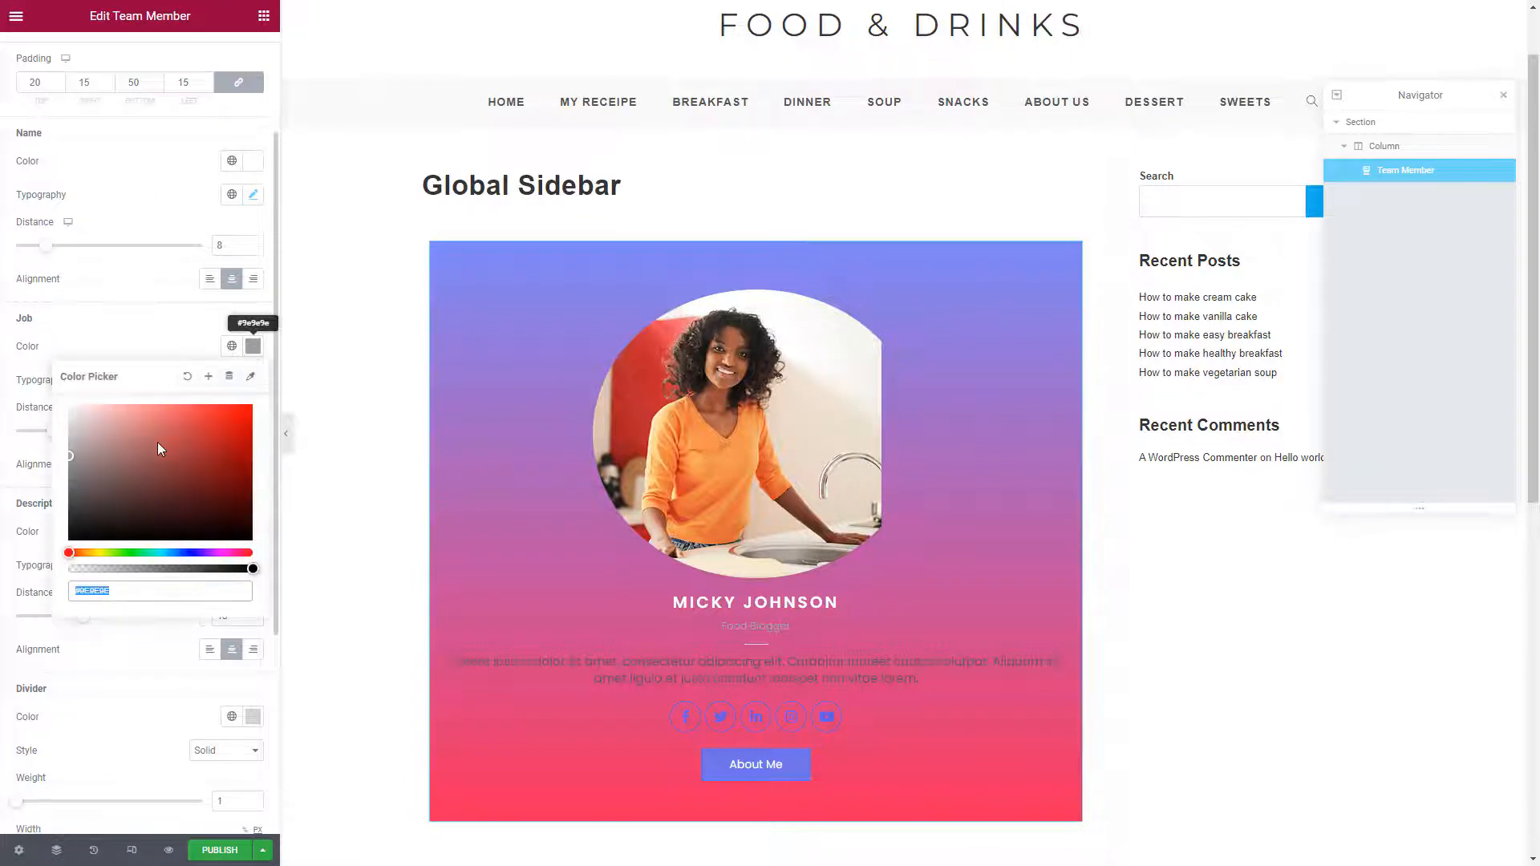
pyautogui.click(67, 439)
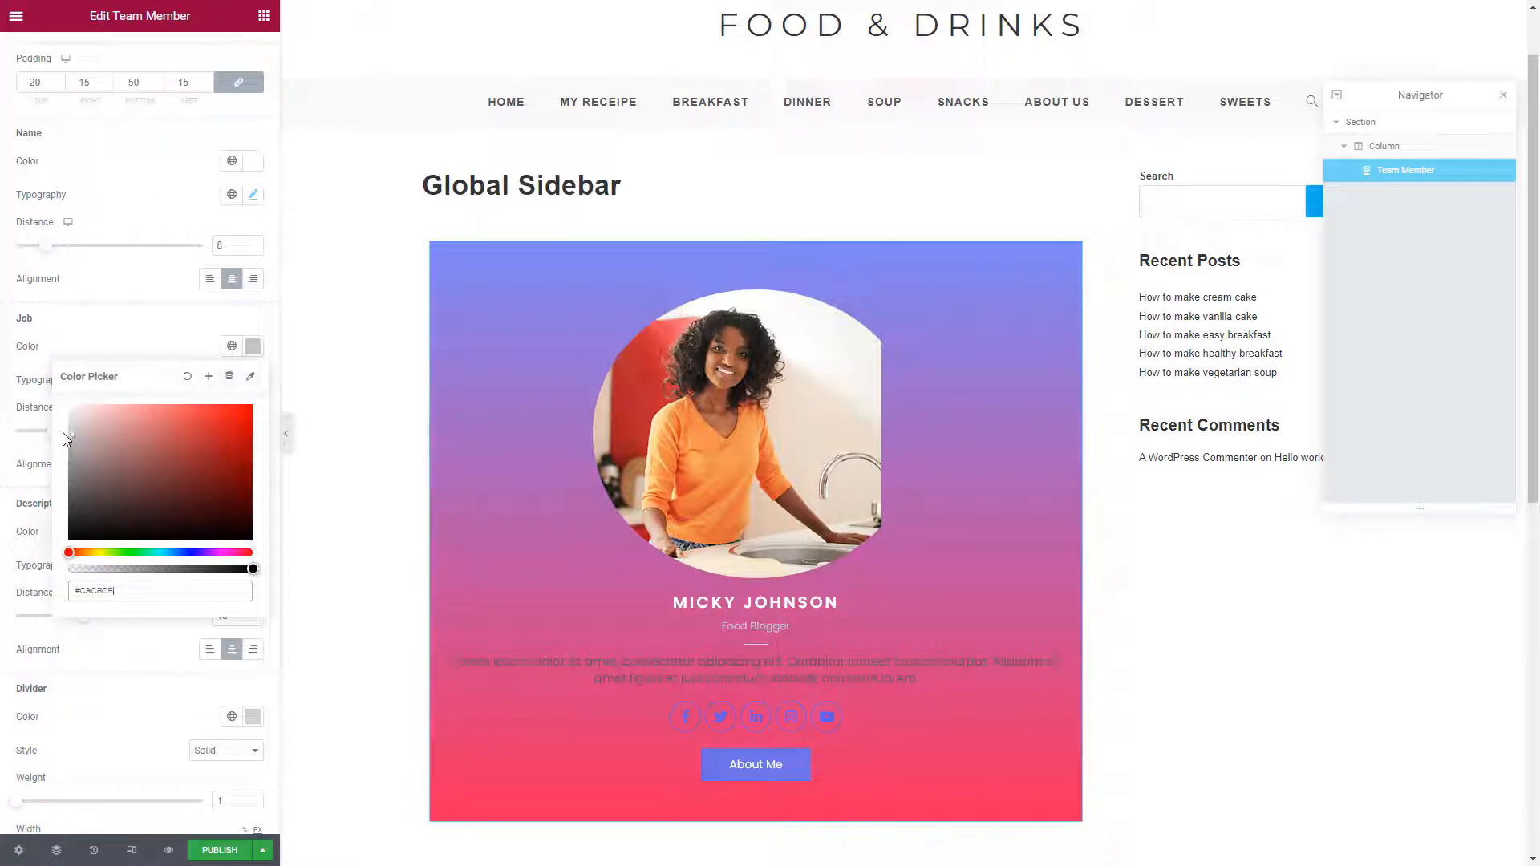
pyautogui.click(141, 297)
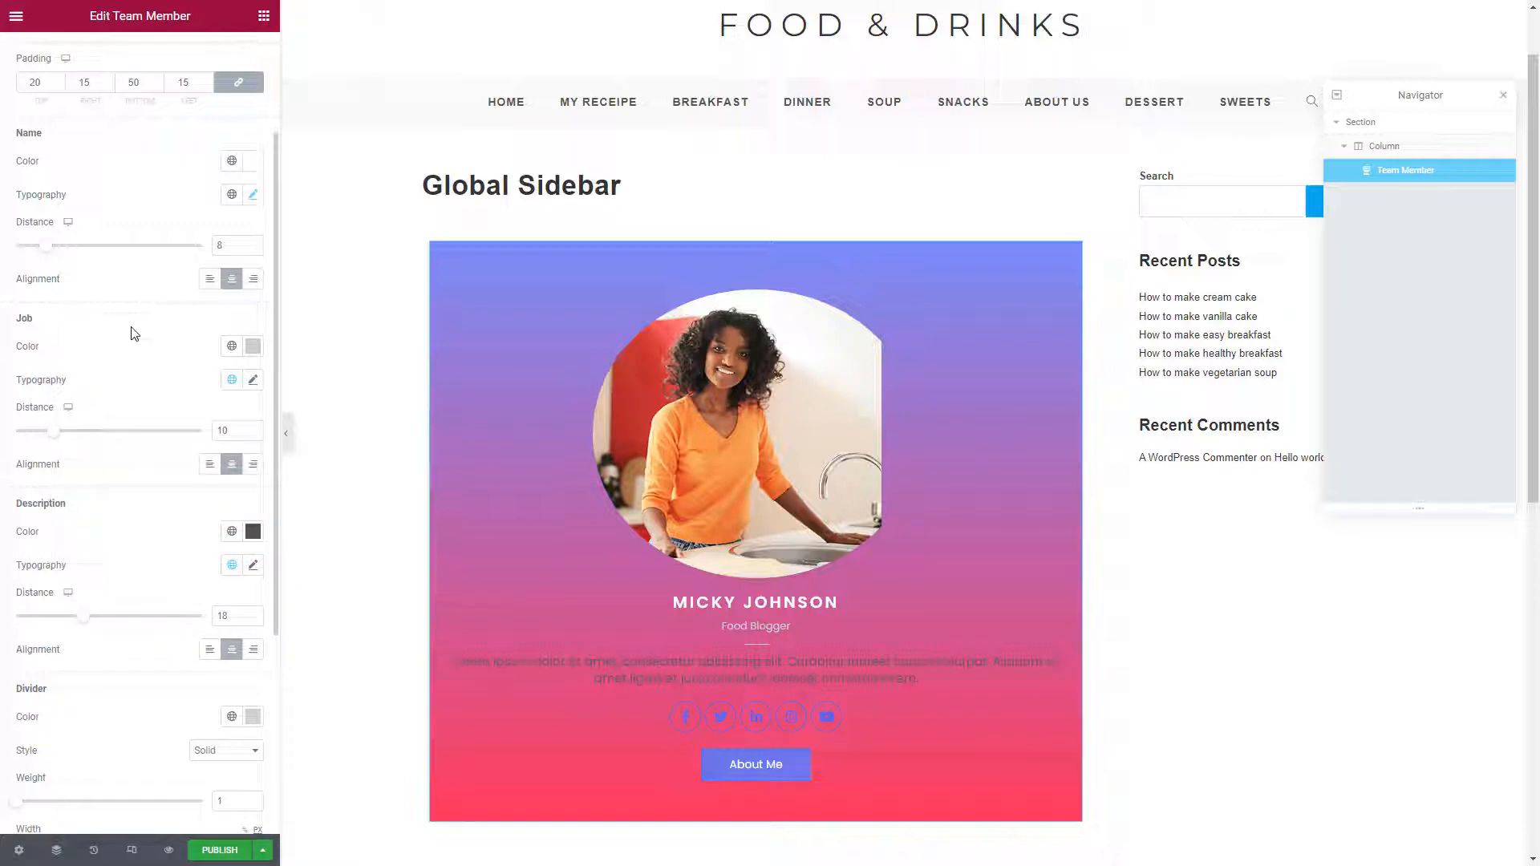
pyautogui.click(253, 532)
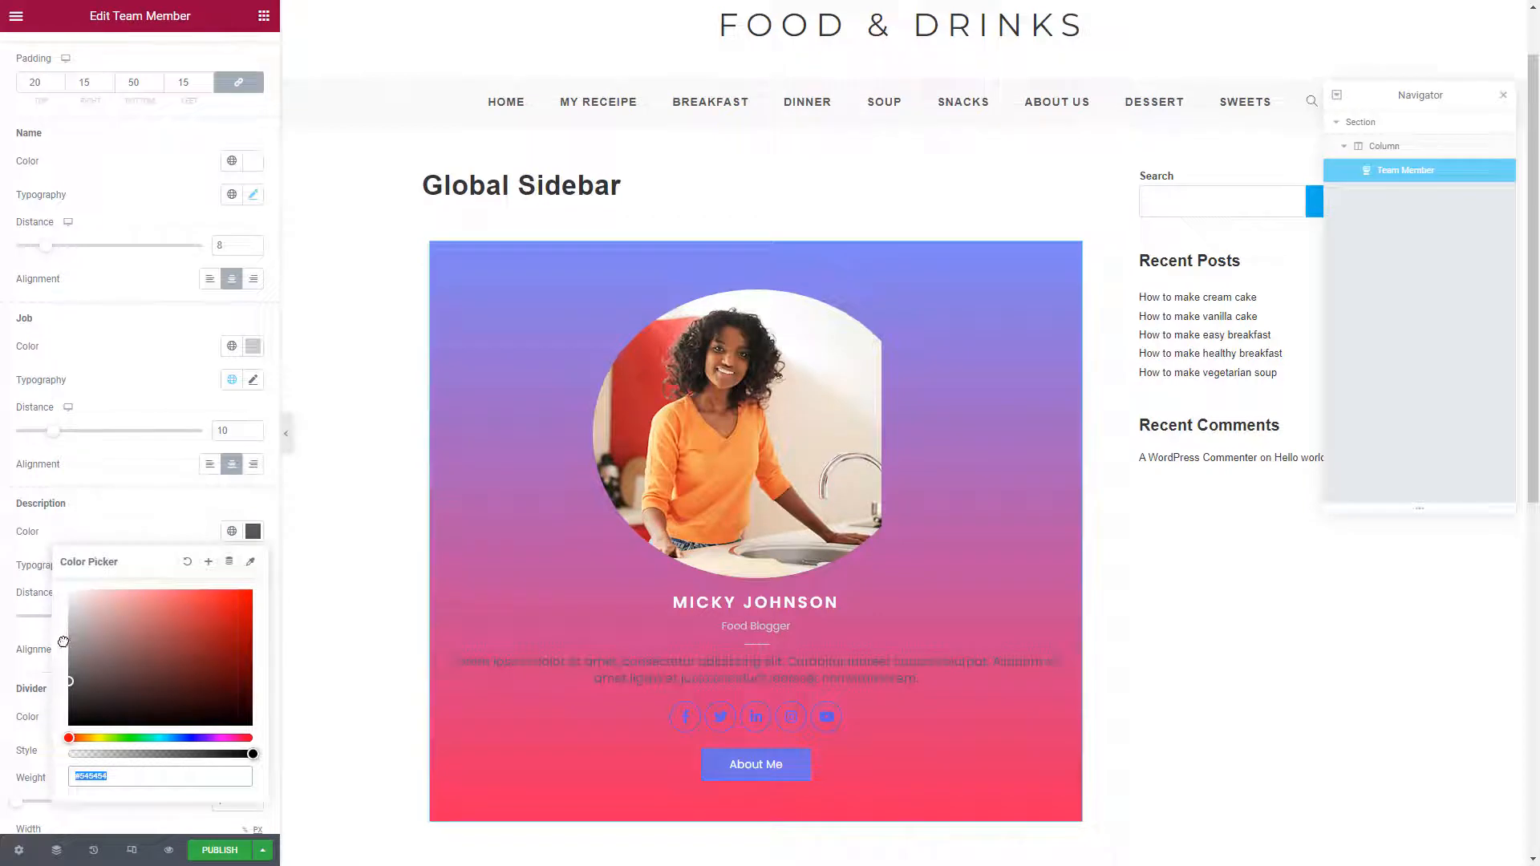
pyautogui.click(64, 642)
pyautogui.moveTo(56, 641); pyautogui.dragTo(55, 622)
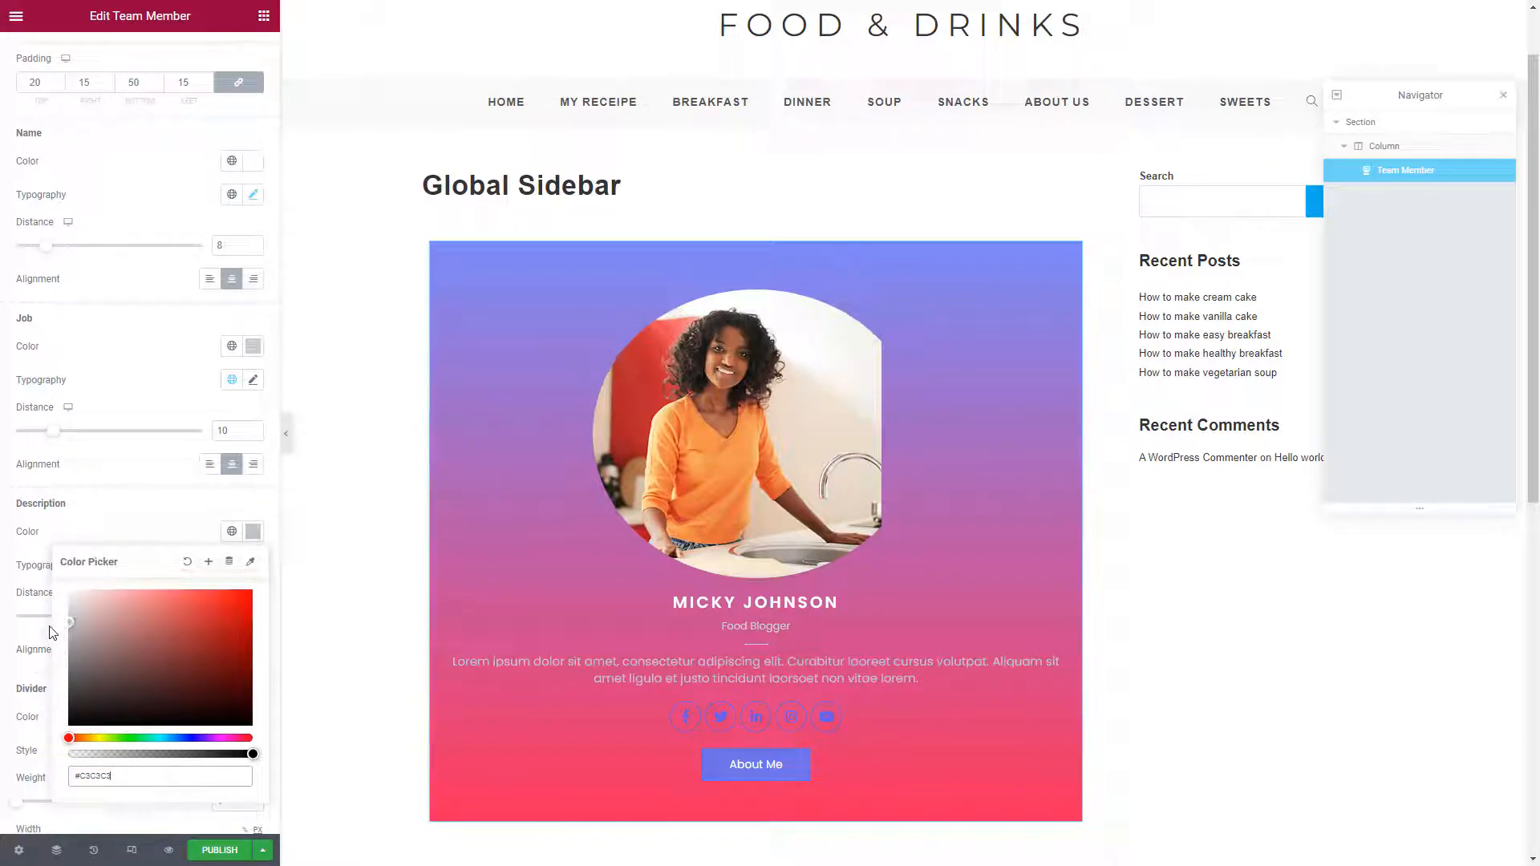
pyautogui.click(136, 388)
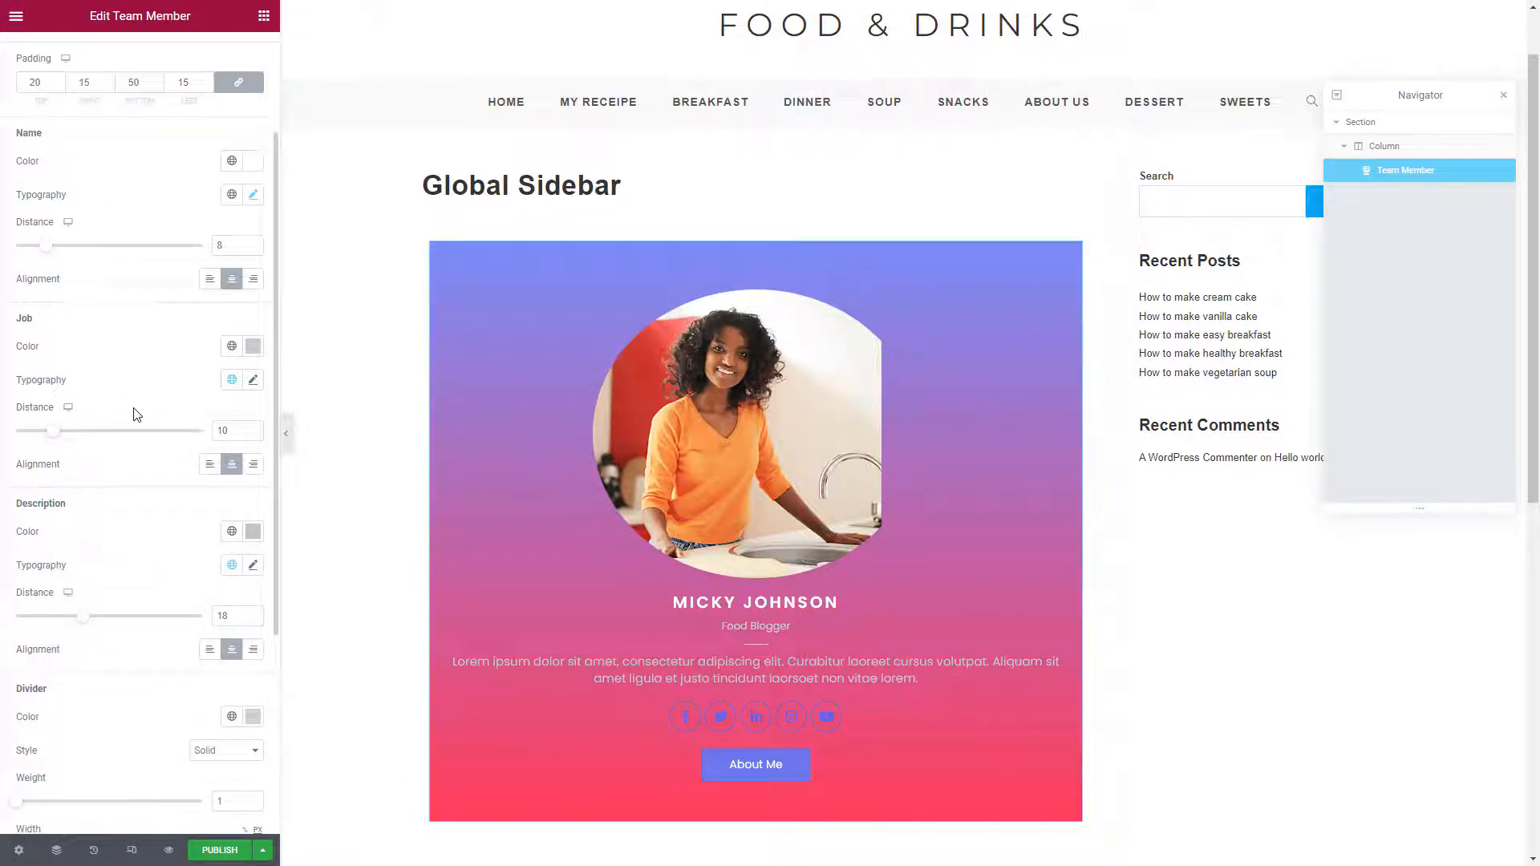
pyautogui.scroll(-4, 137, 405)
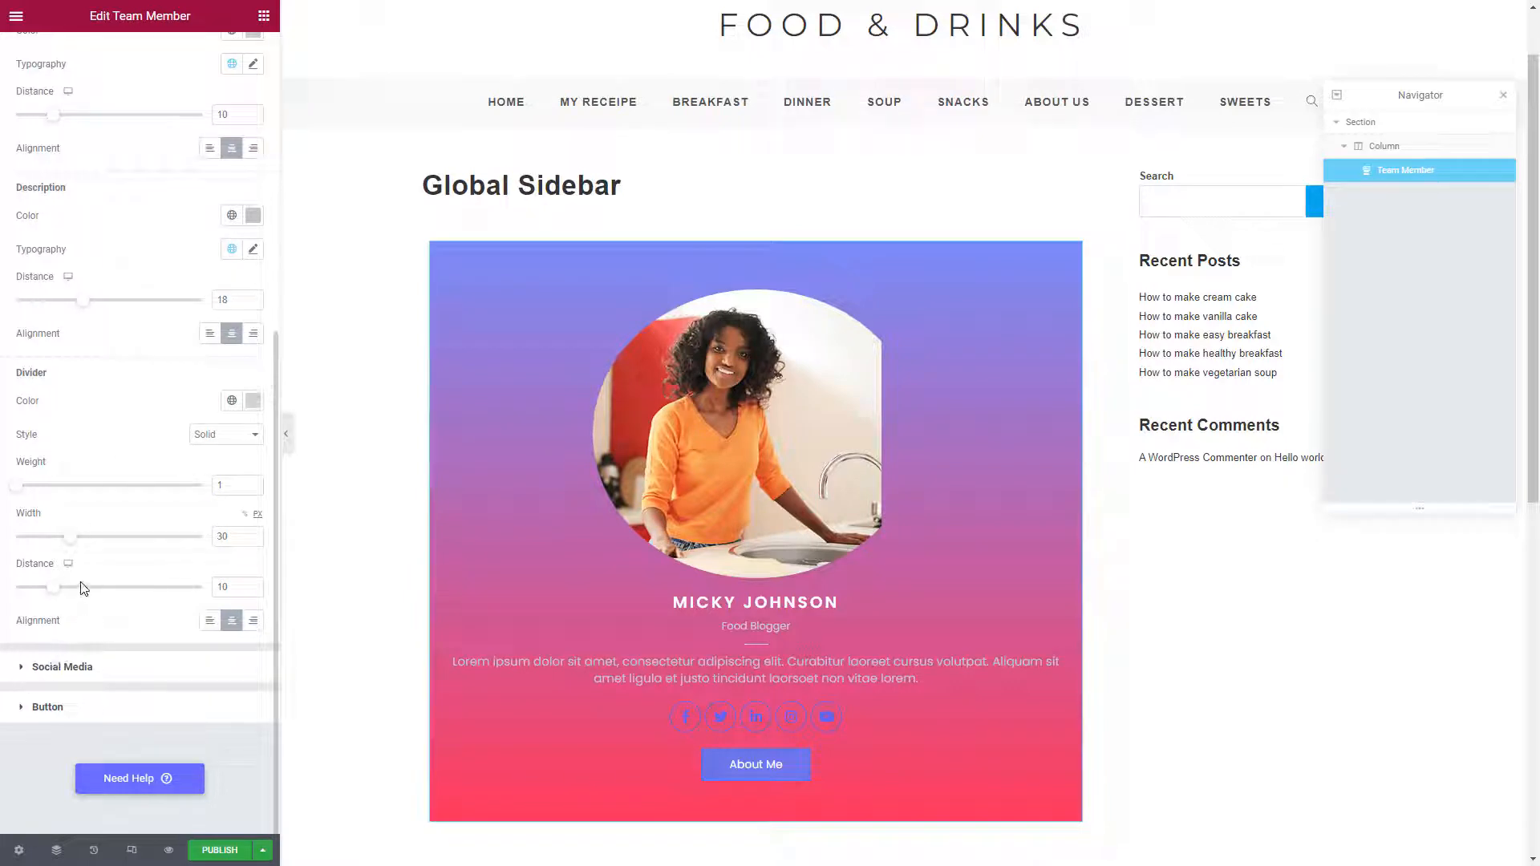
# Set both the social icon colour and icon border colour to white #FFFFFF
pyautogui.click(61, 666)
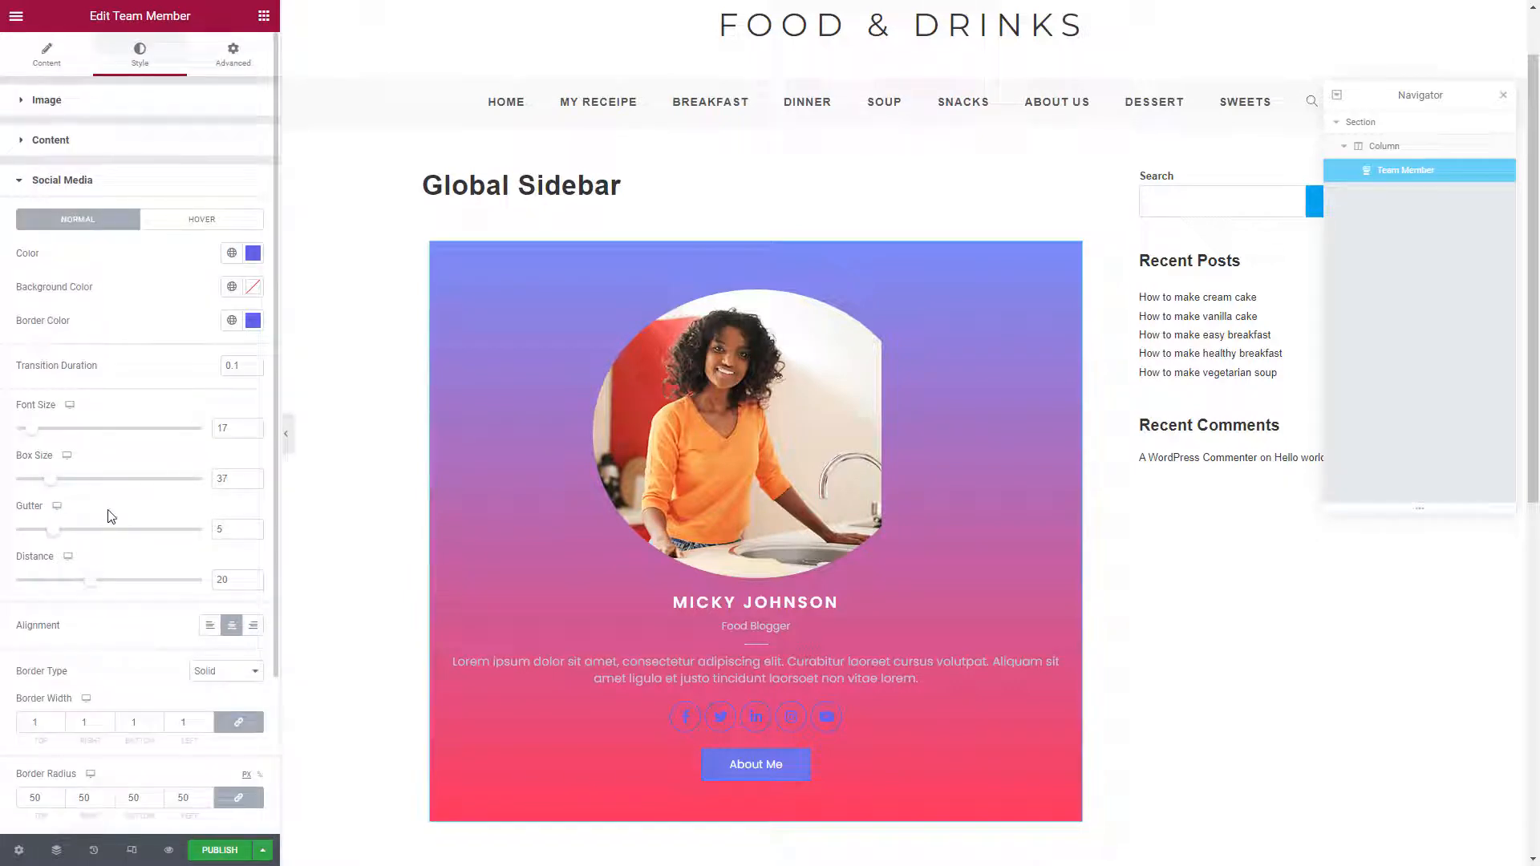
pyautogui.click(253, 255)
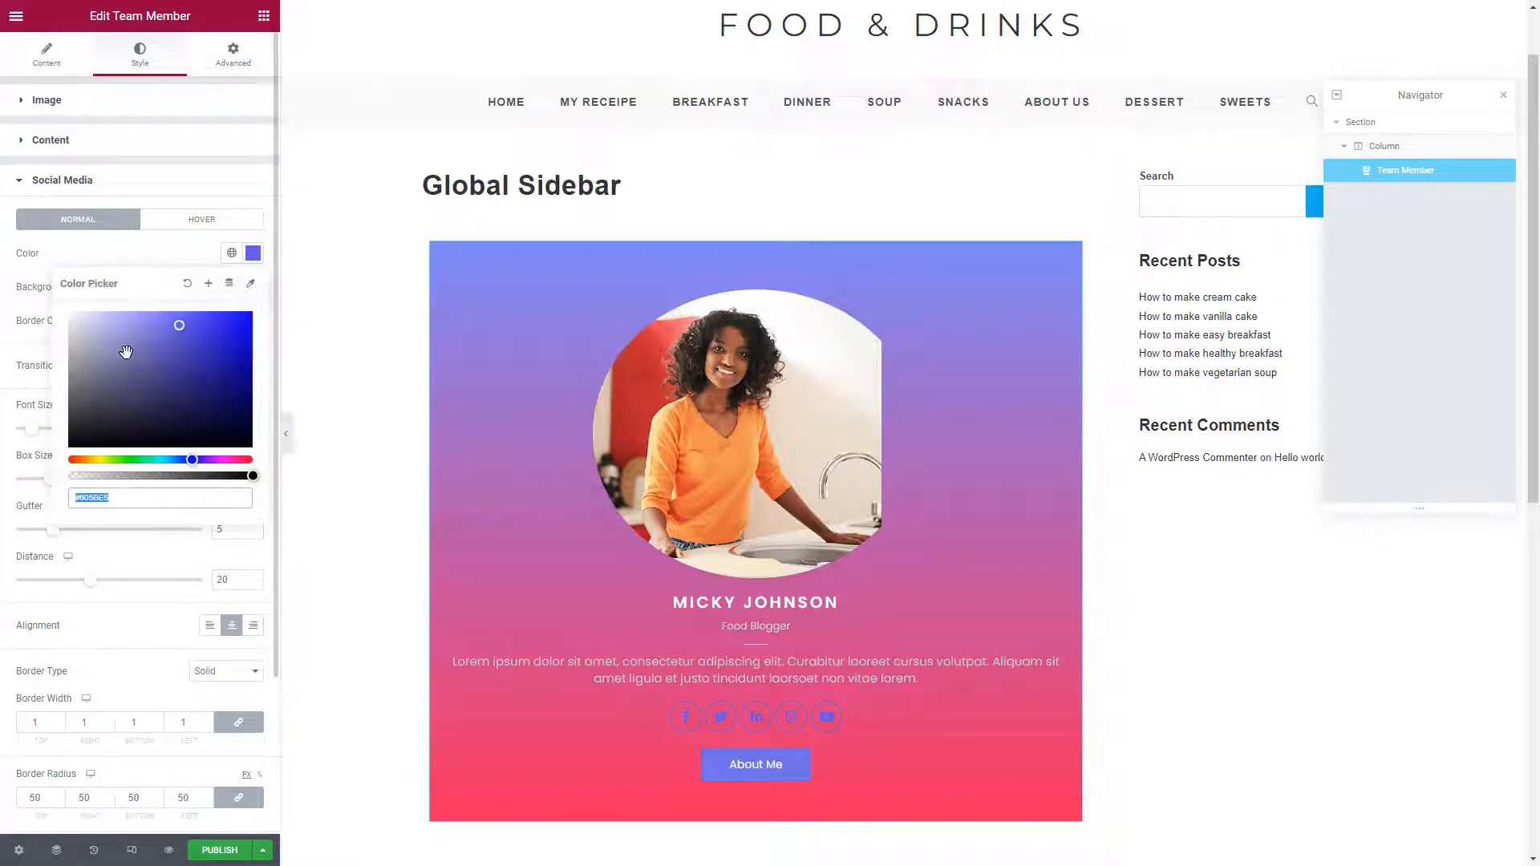
pyautogui.write('#FFFFFF')
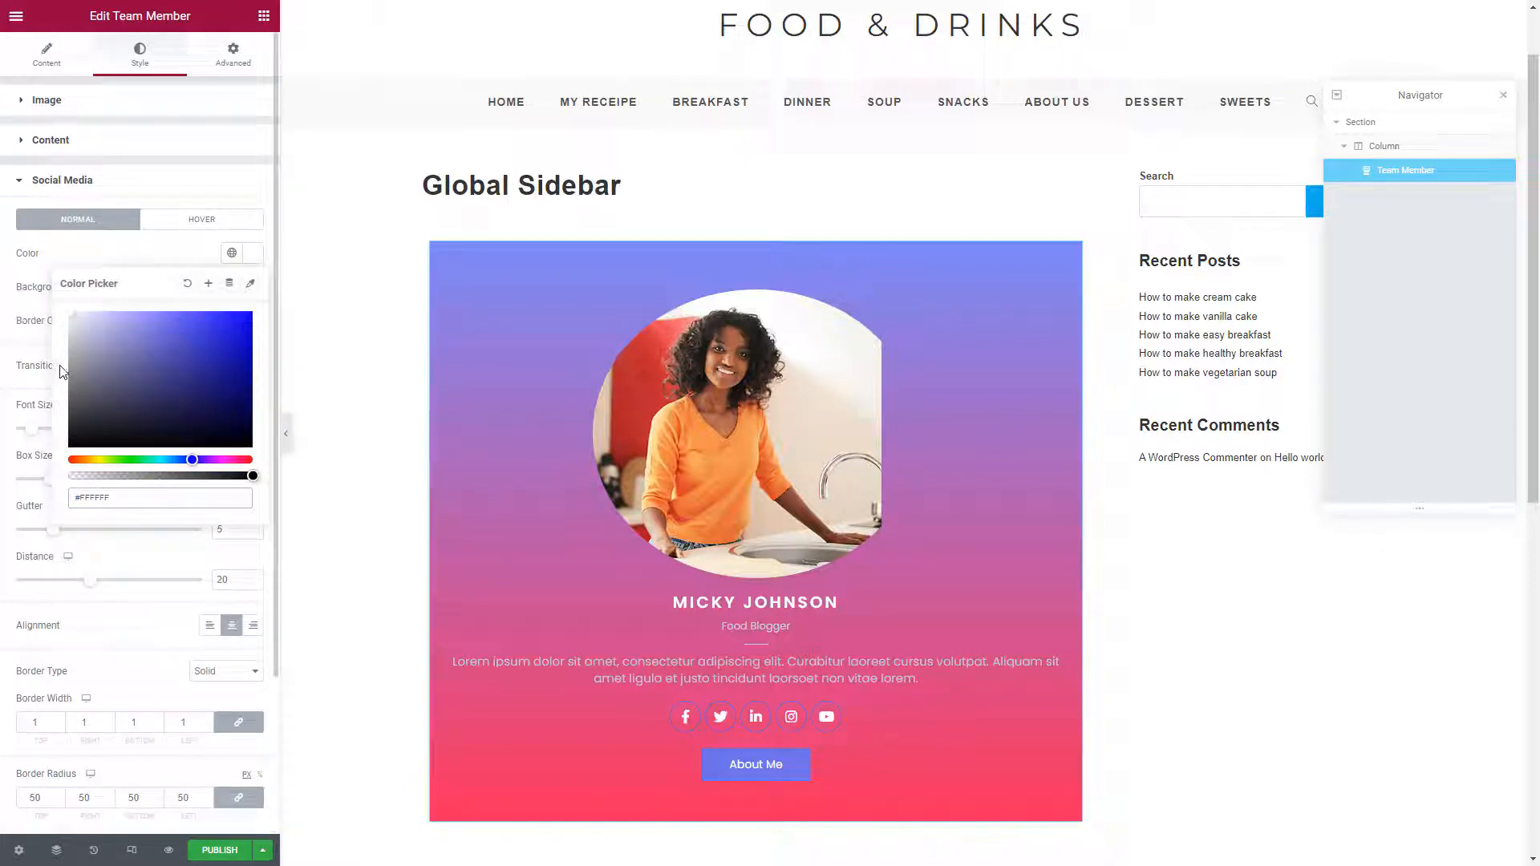
pyautogui.click(136, 266)
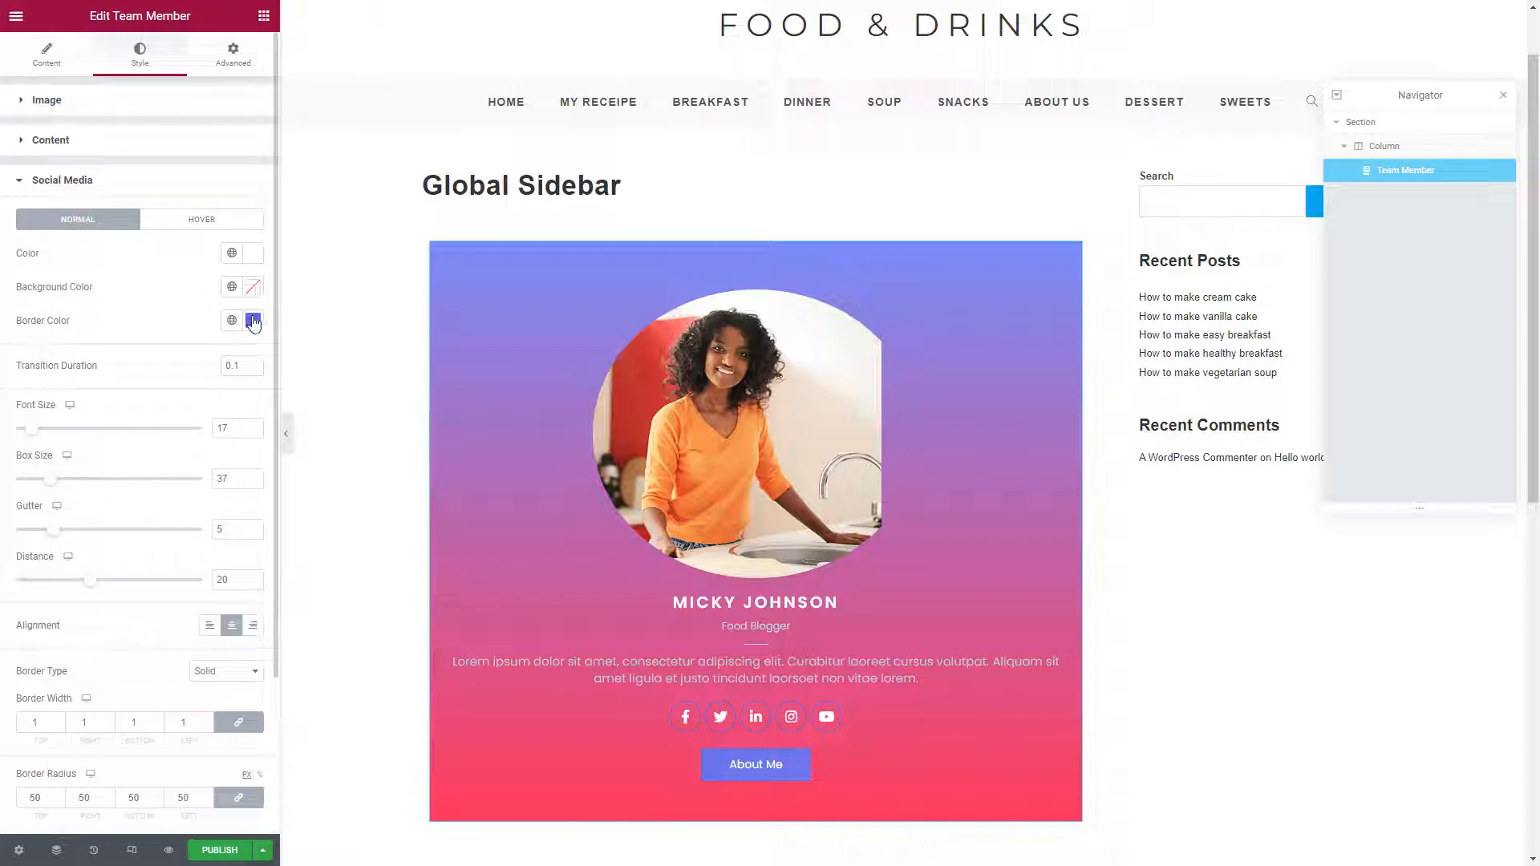
pyautogui.click(253, 323)
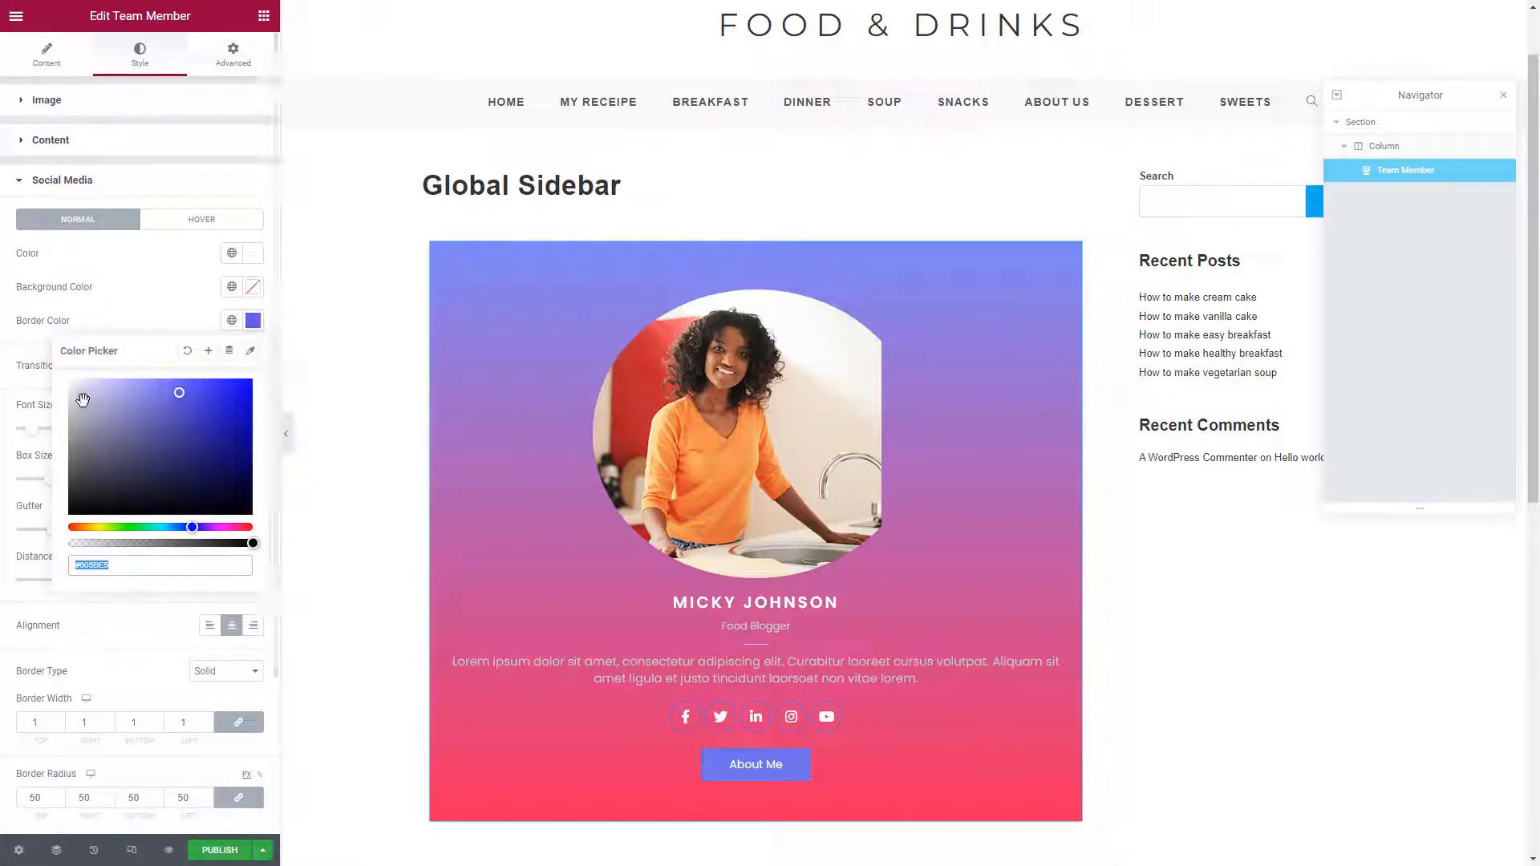
pyautogui.write('#FFFFFF')
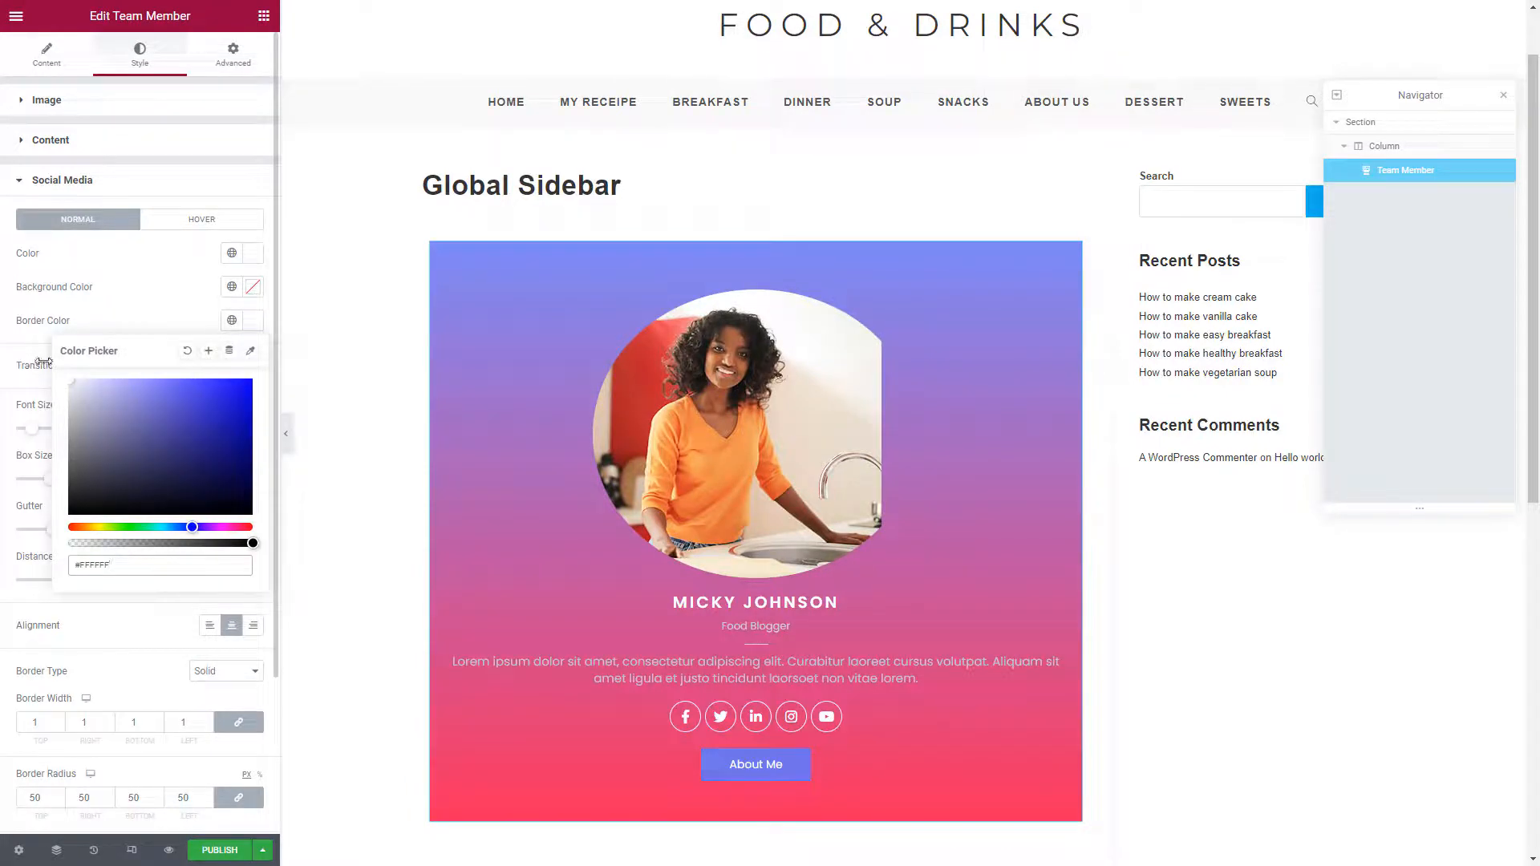
pyautogui.click(137, 305)
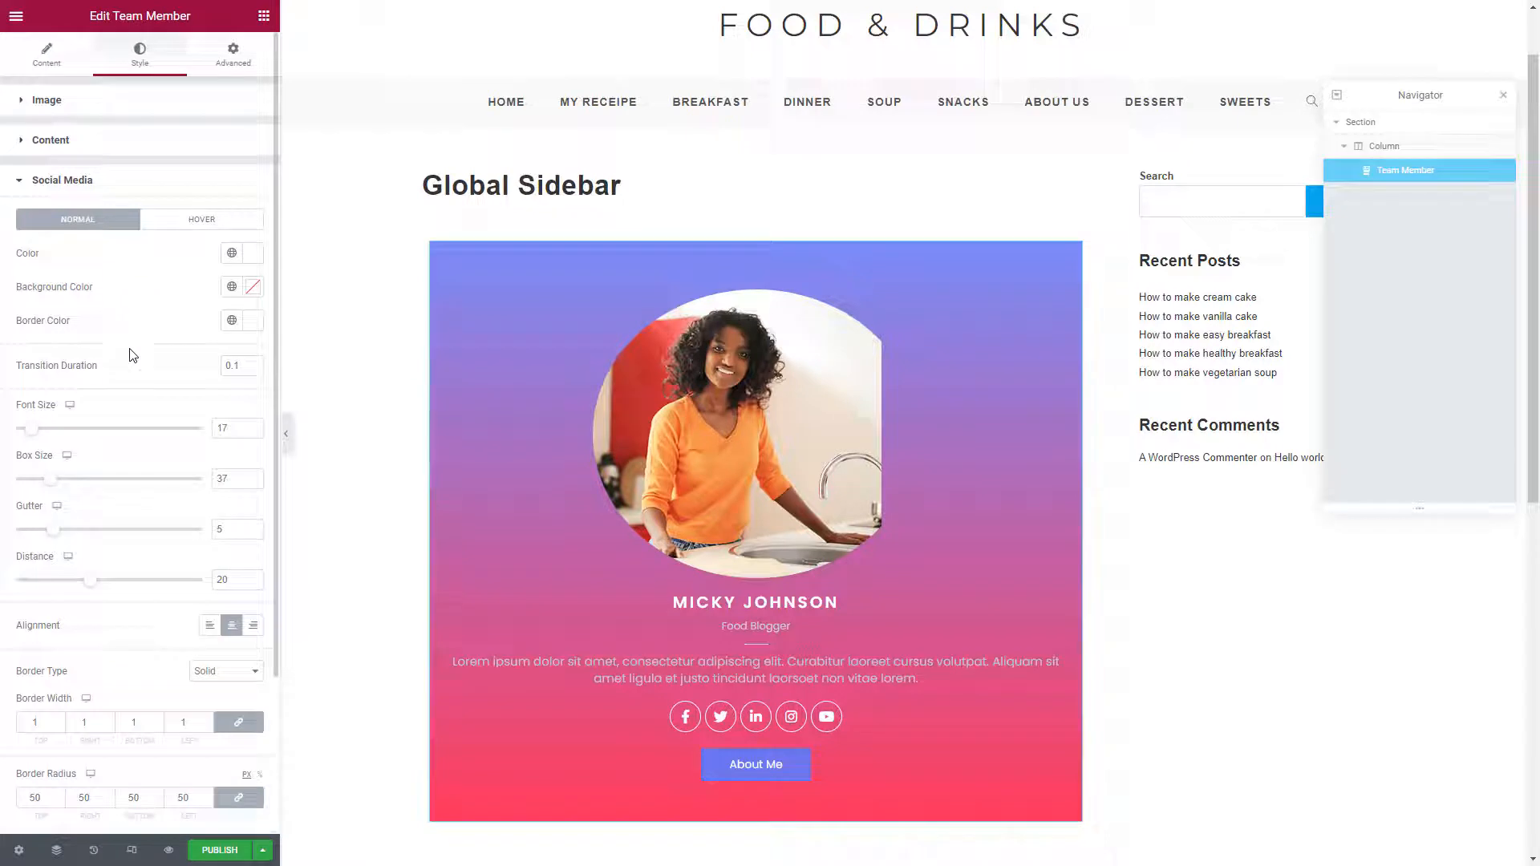
pyautogui.scroll(-1, 143, 398)
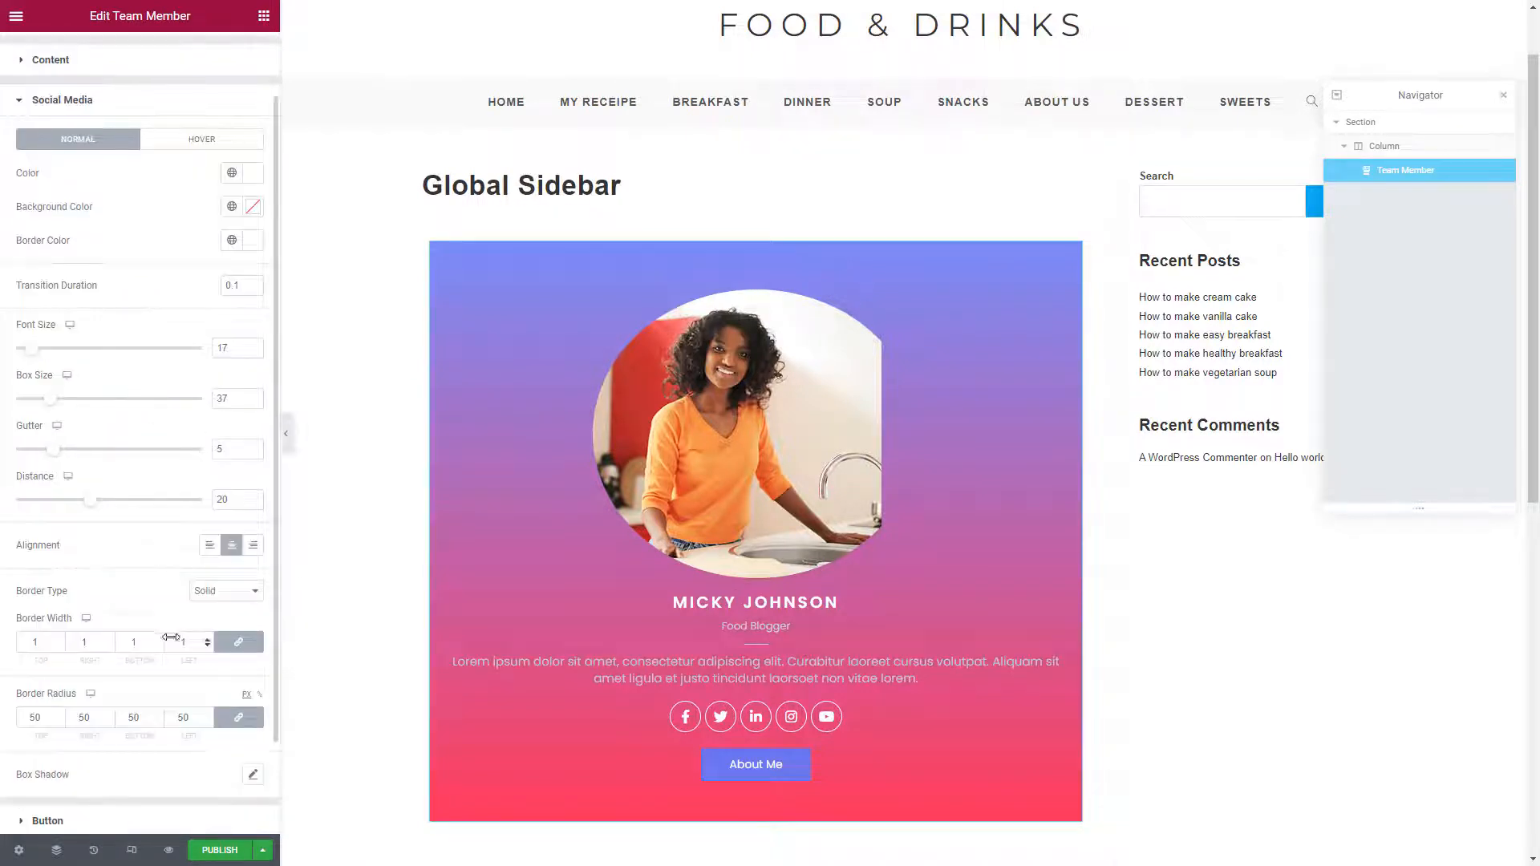
pyautogui.scroll(-2, 155, 626)
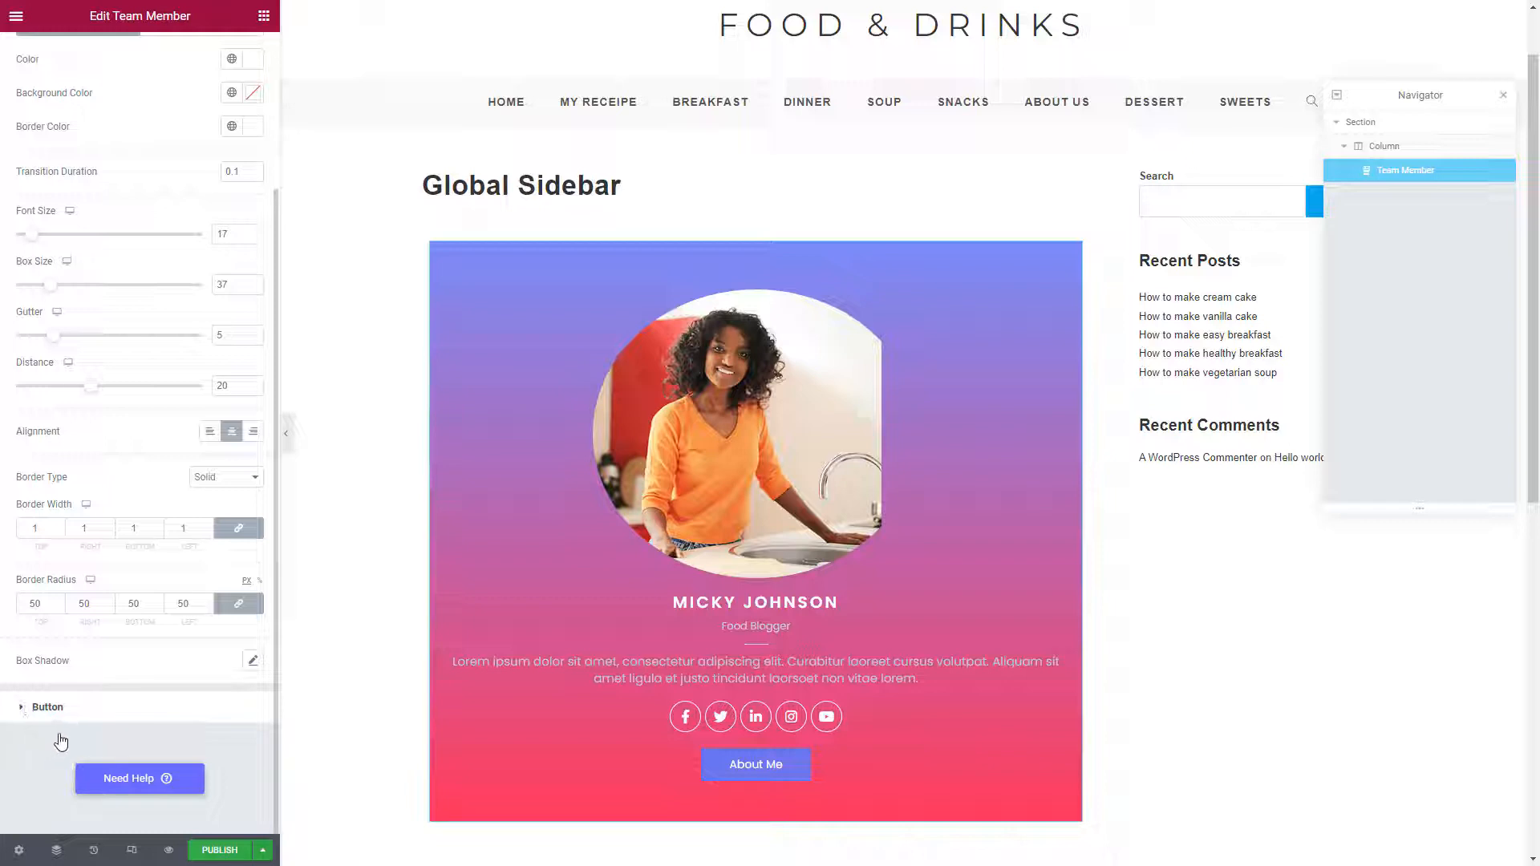
# Make the About Me button text blue
pyautogui.click(76, 707)
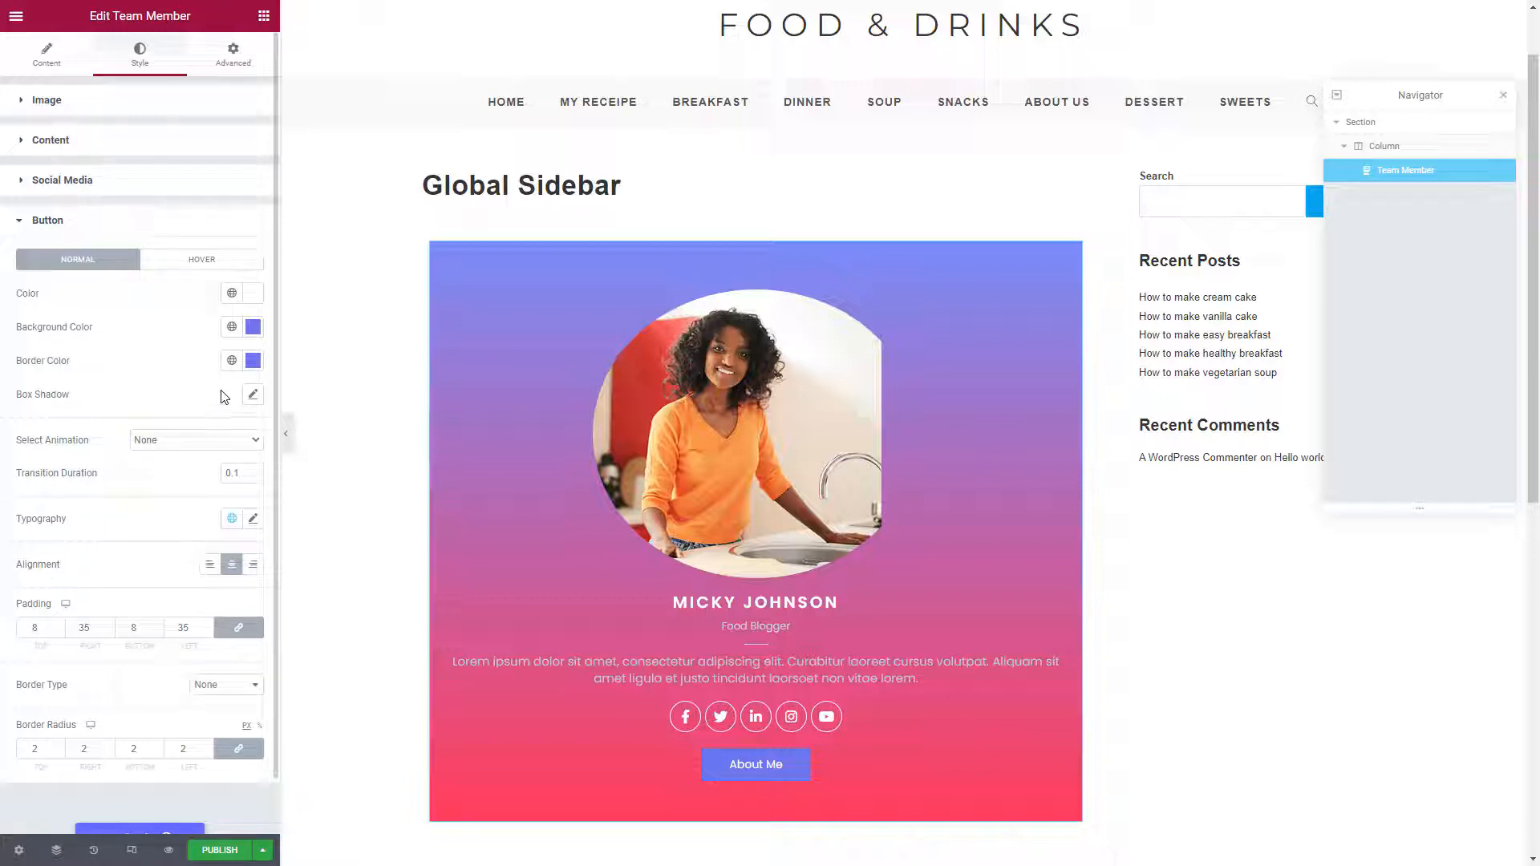
pyautogui.click(251, 298)
pyautogui.hotkey('ctrl', 'c')
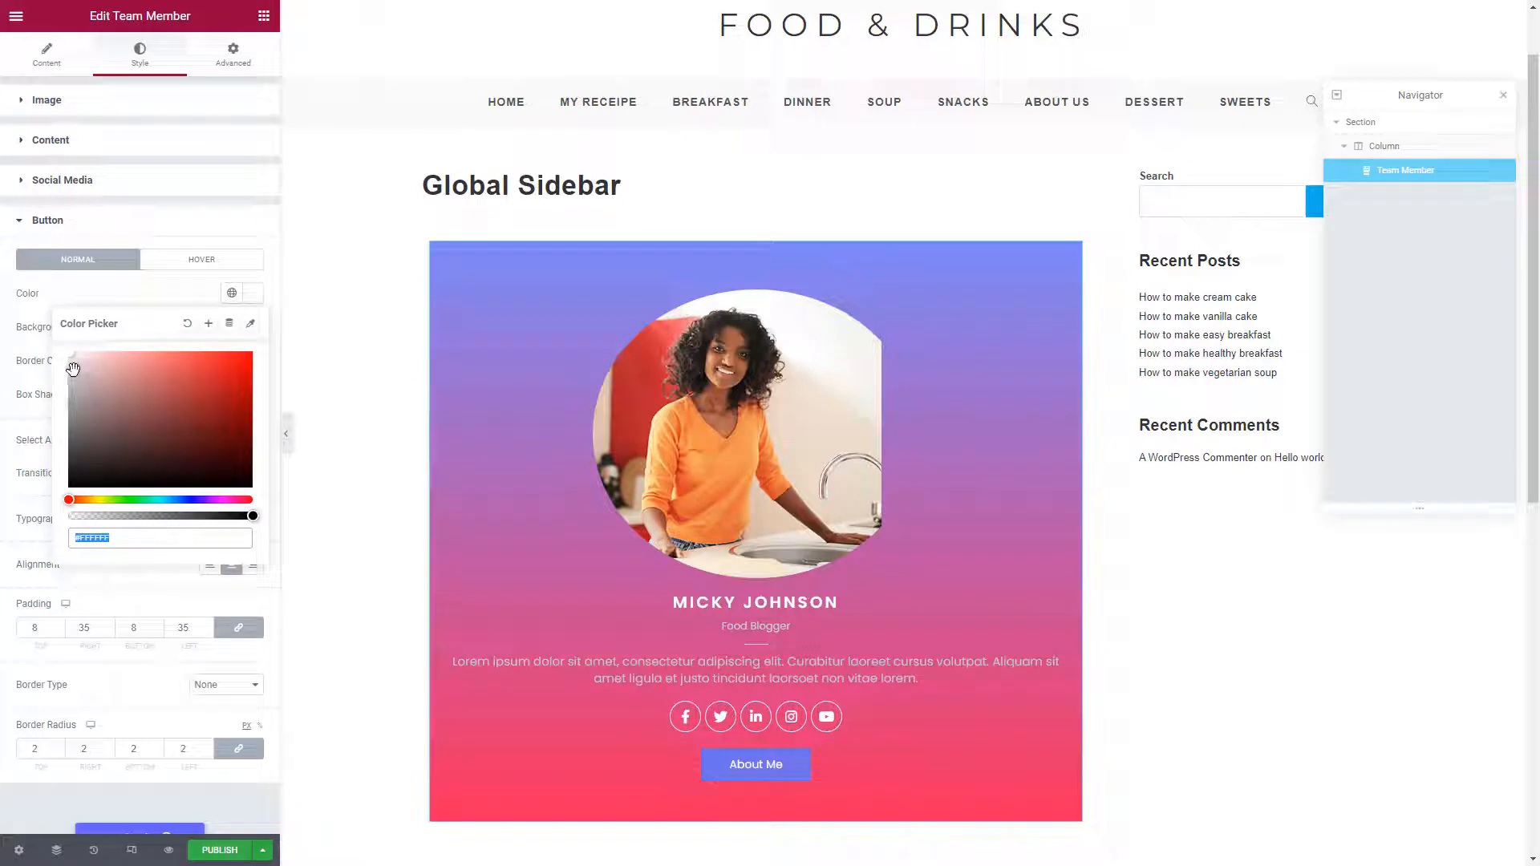
pyautogui.moveTo(69, 358); pyautogui.dragTo(44, 411)
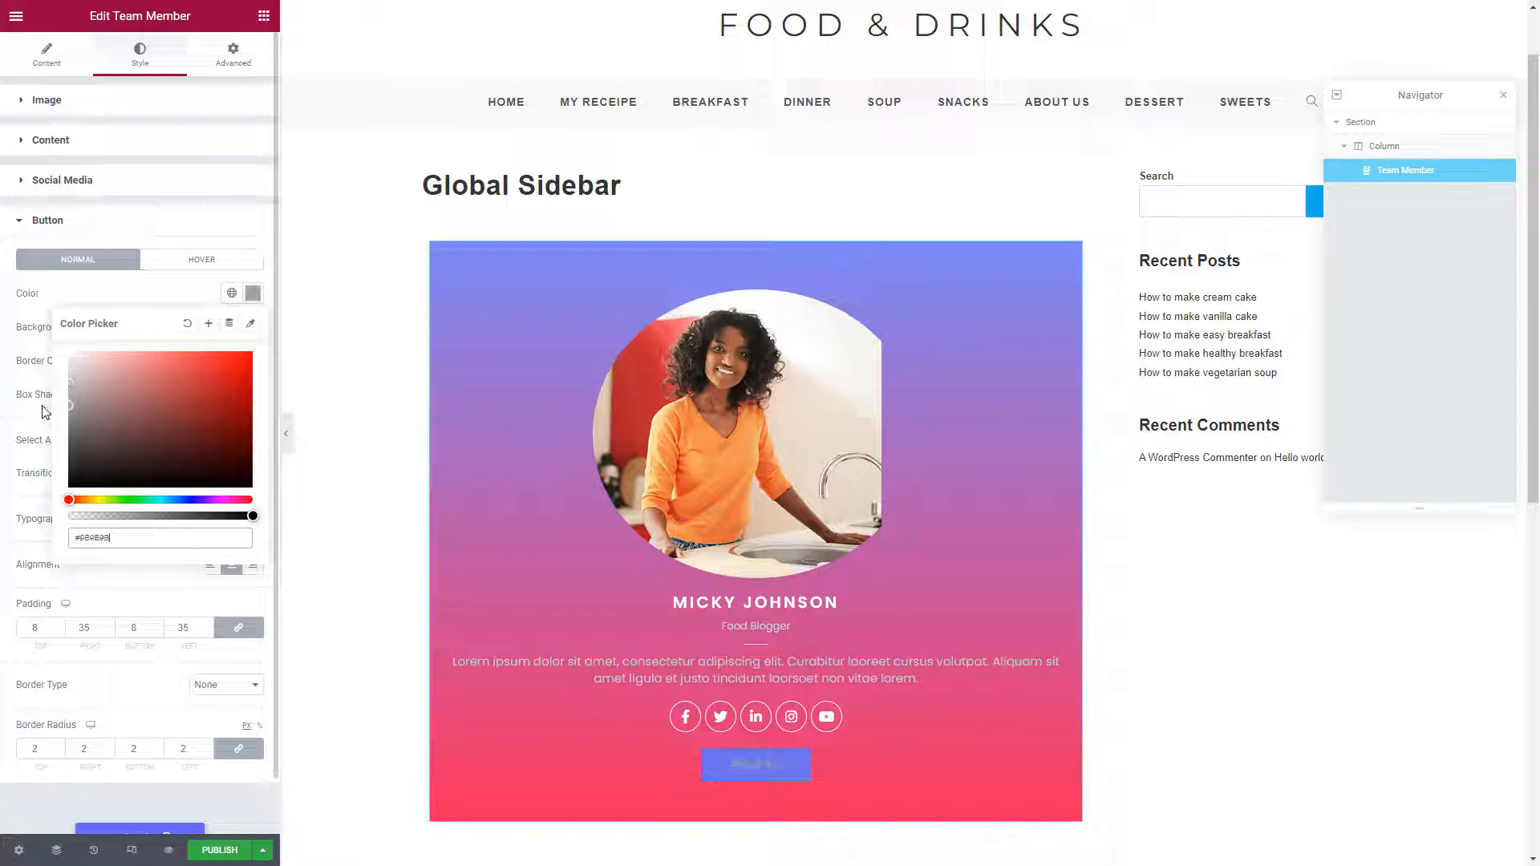
pyautogui.click(189, 500)
pyautogui.moveTo(165, 384); pyautogui.dragTo(185, 351)
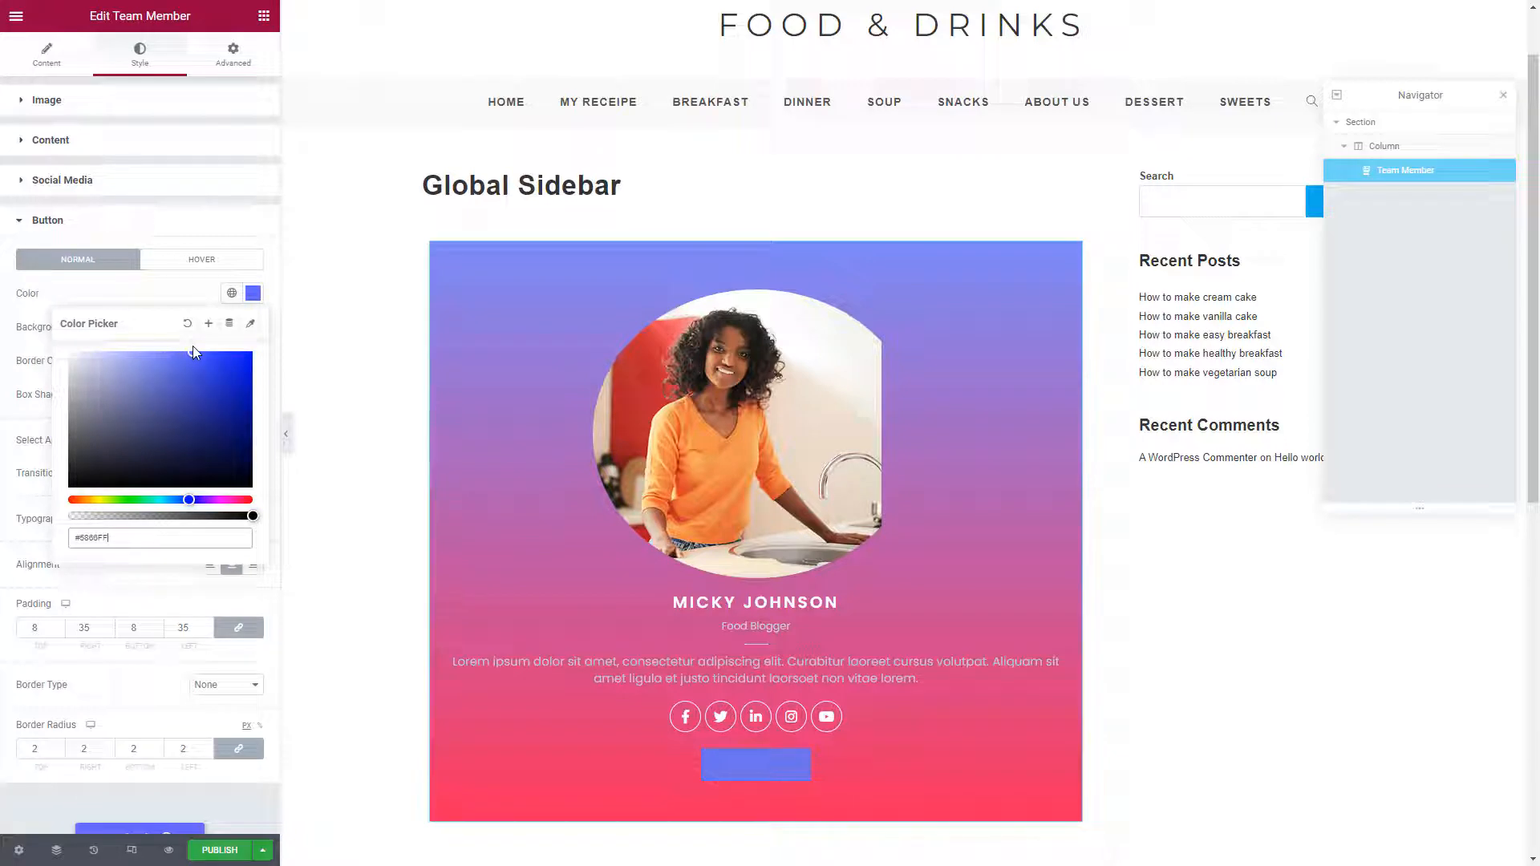
pyautogui.moveTo(183, 502); pyautogui.dragTo(183, 500)
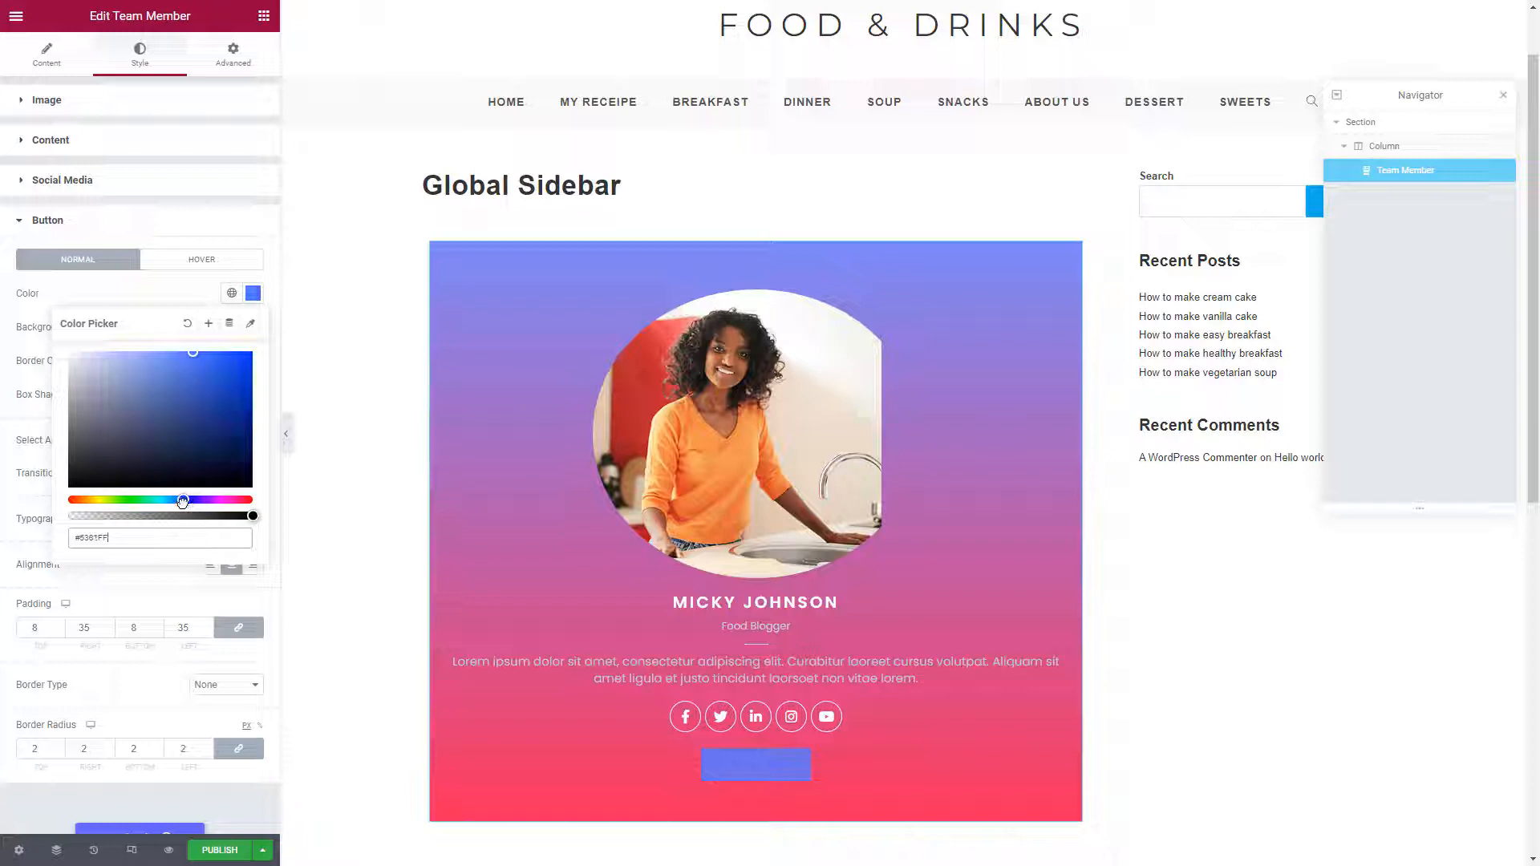
pyautogui.moveTo(188, 356); pyautogui.dragTo(187, 354)
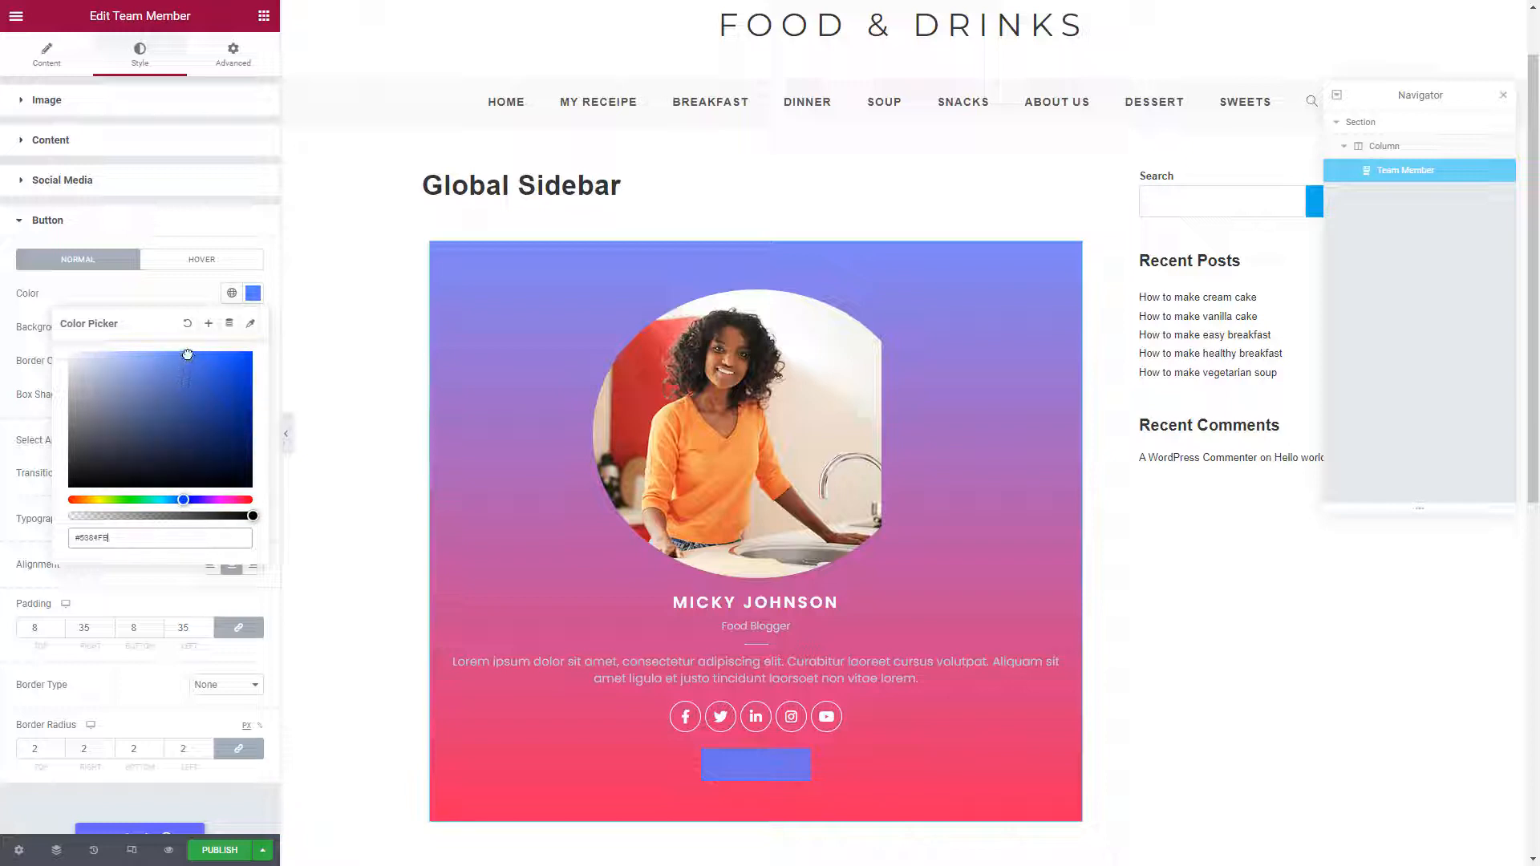
pyautogui.click(198, 300)
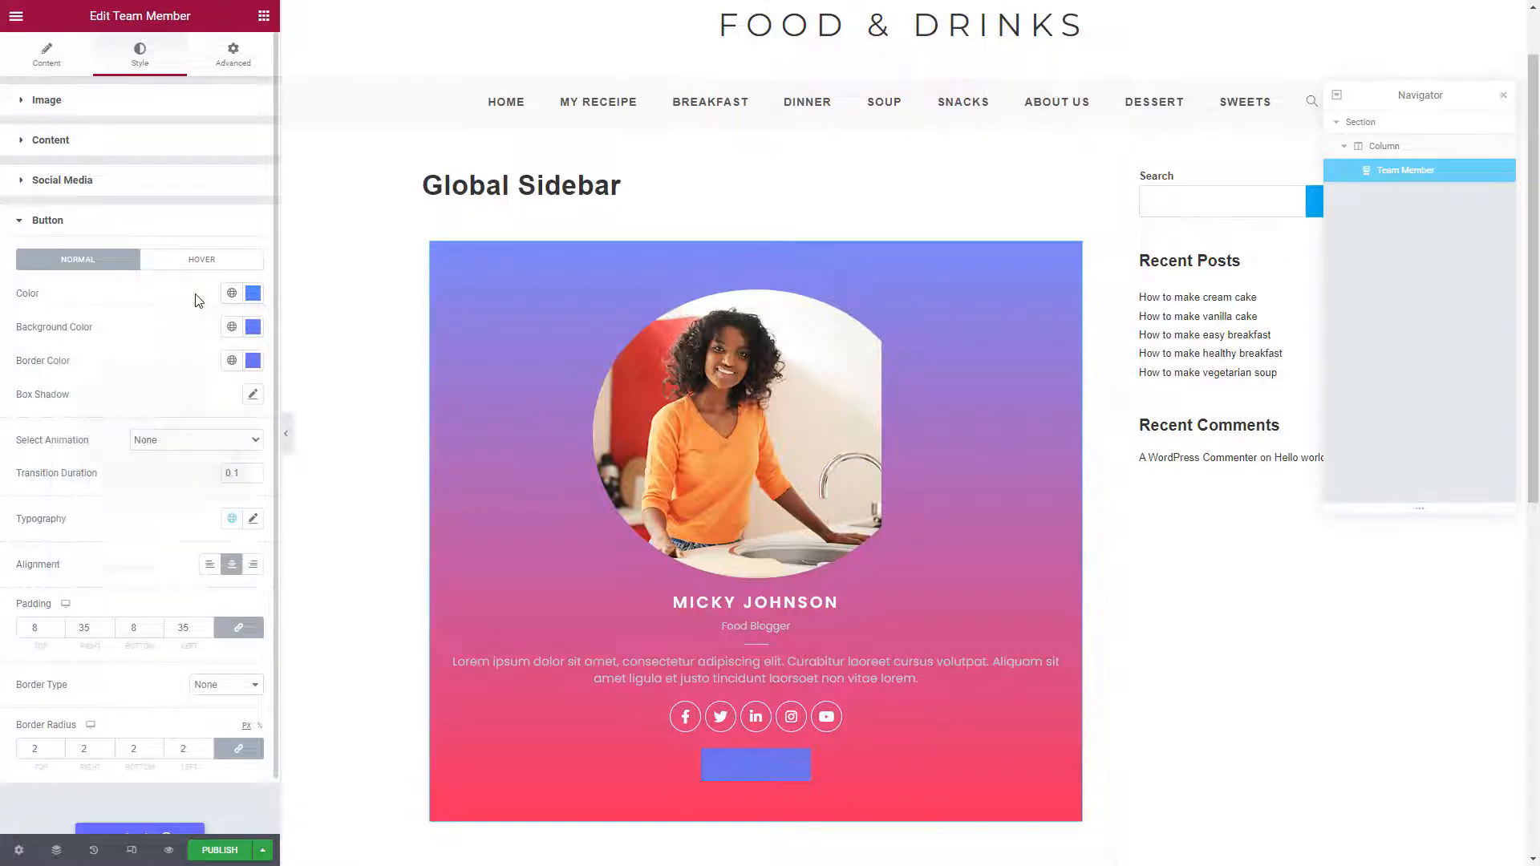
# Give the button a white background and a border radius of 20
pyautogui.click(252, 328)
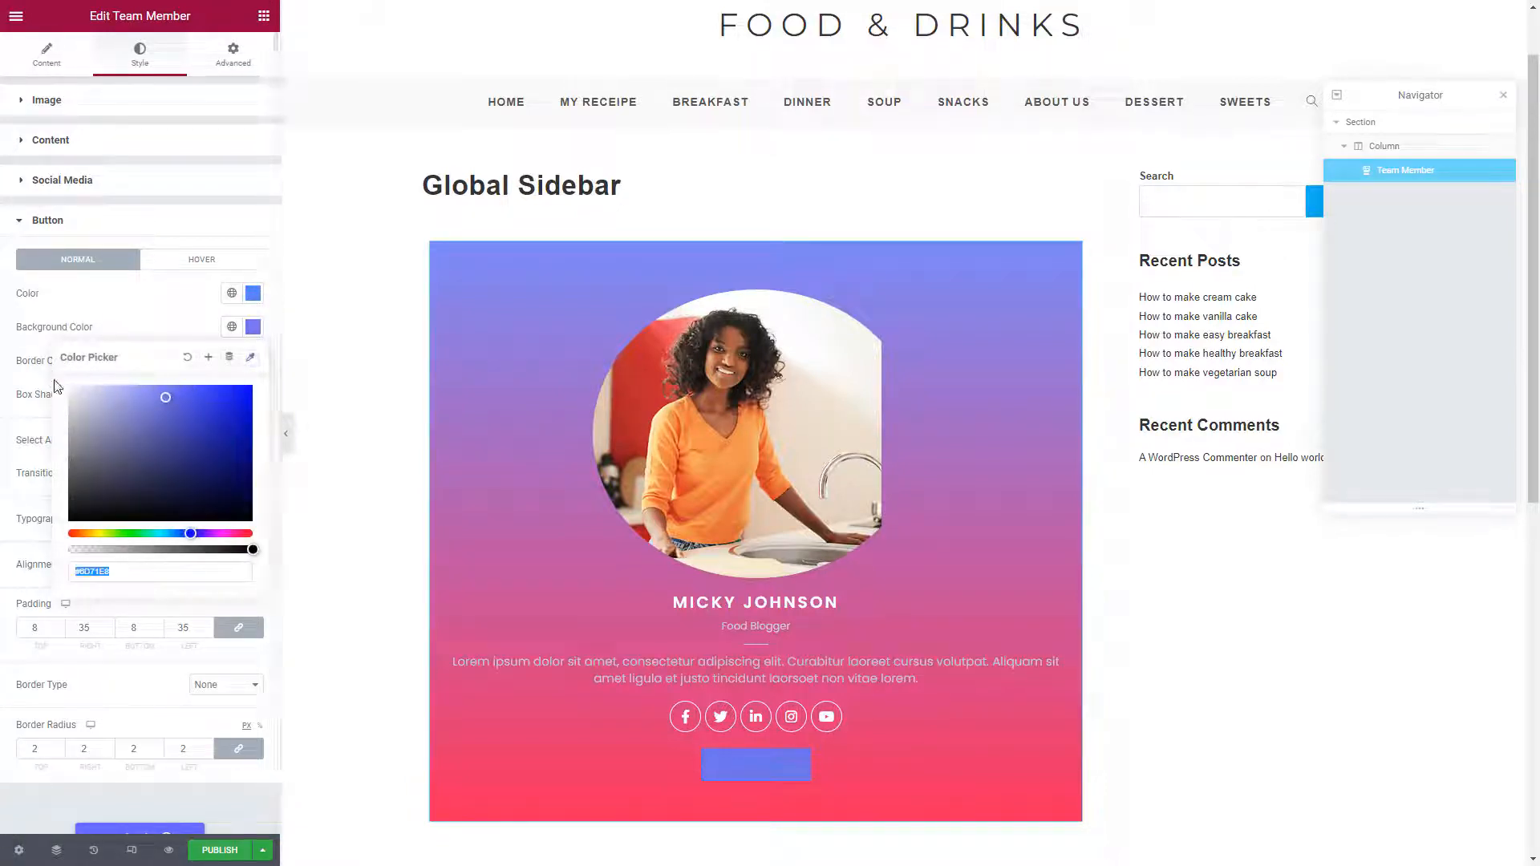
pyautogui.hotkey('ctrl', 'v')
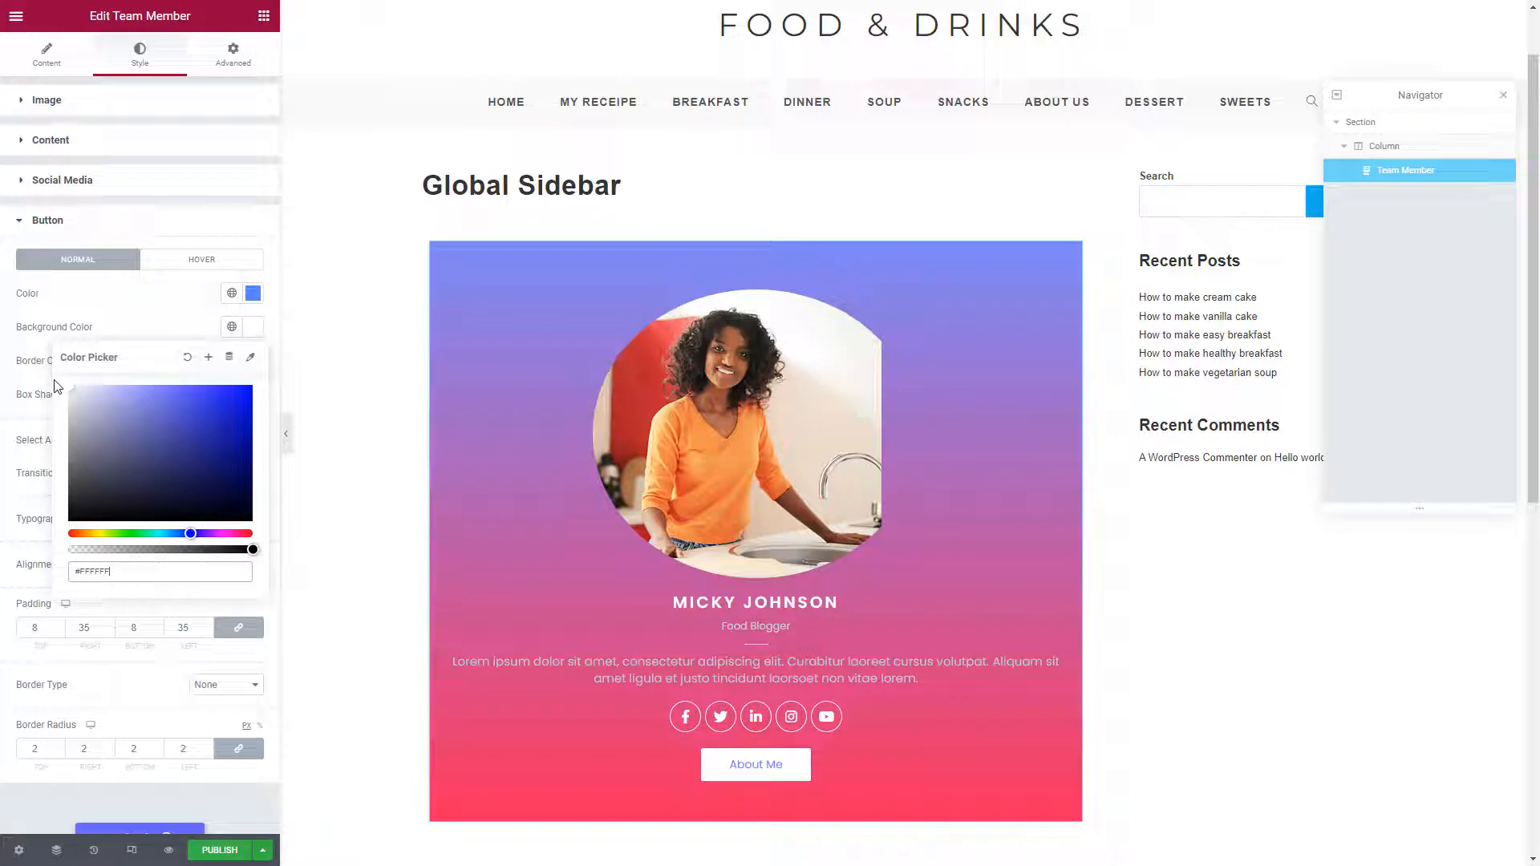
pyautogui.click(167, 327)
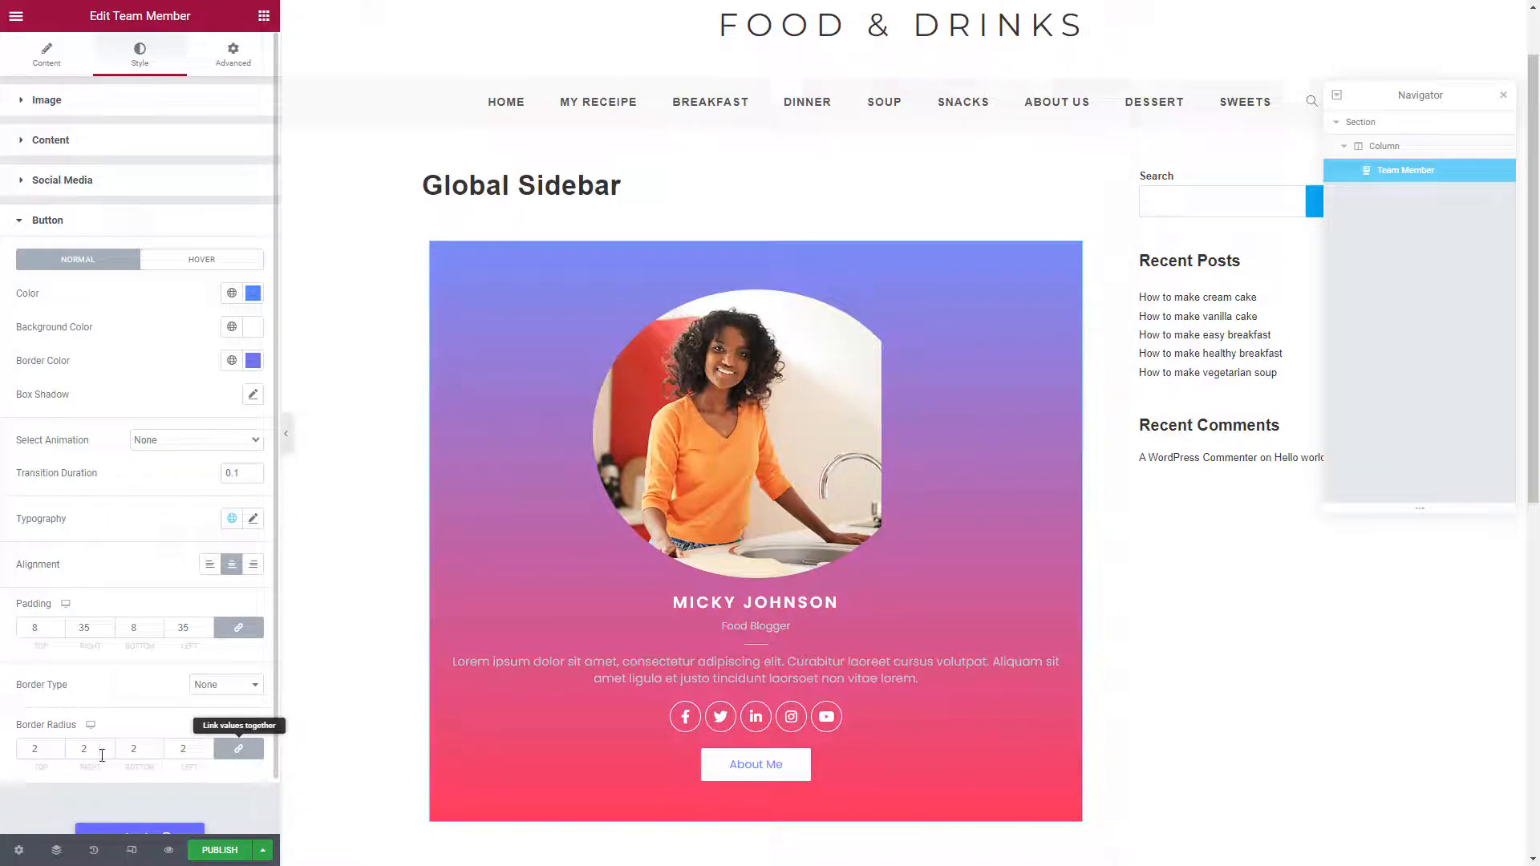
pyautogui.click(45, 756)
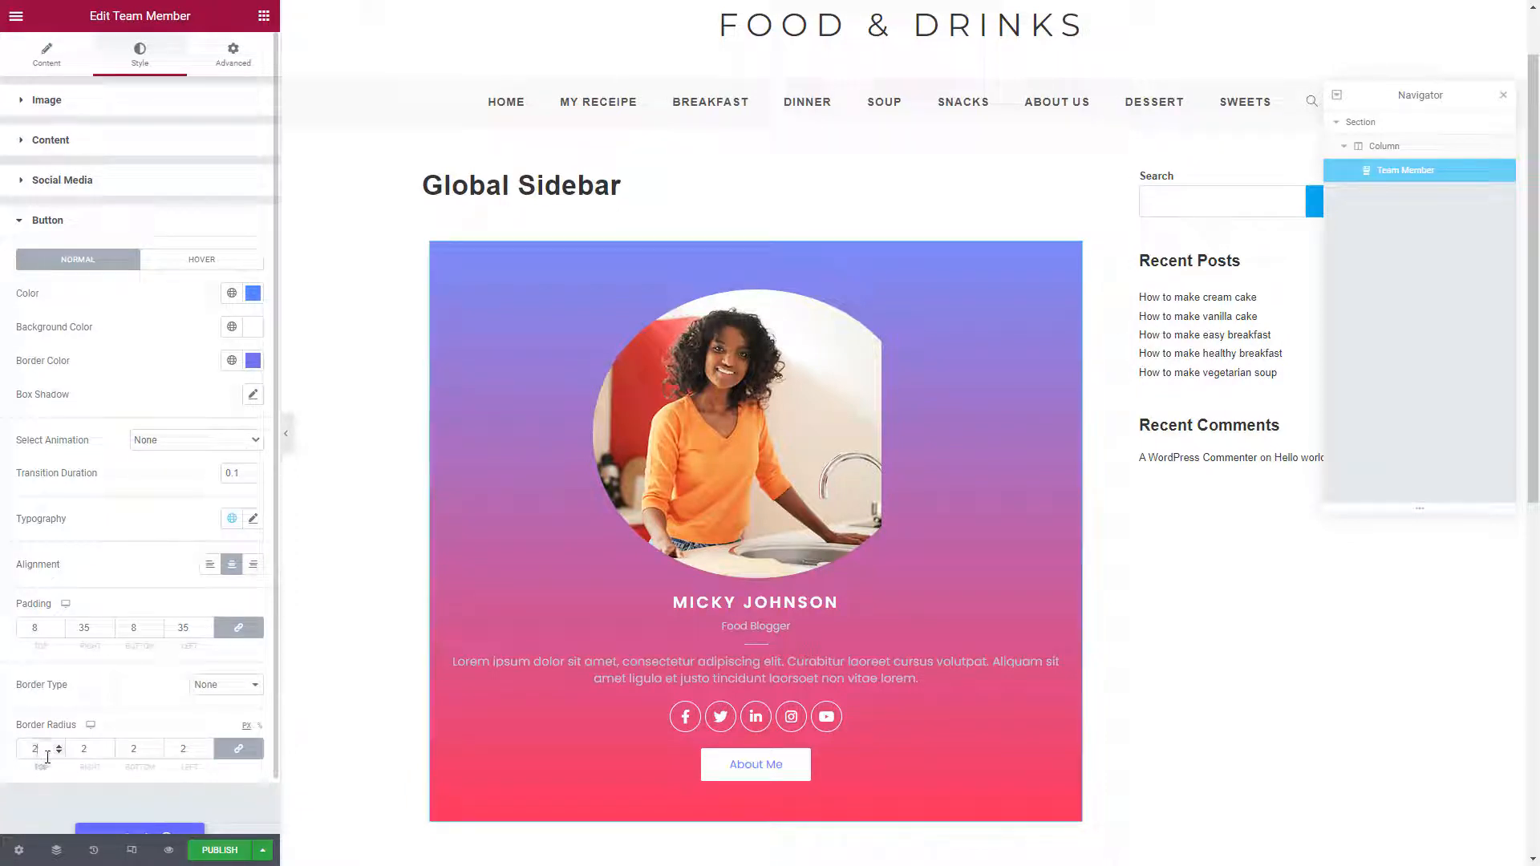
pyautogui.write('0')
# Set the button text to size 15, weight 500, uppercase
pyautogui.click(253, 521)
pyautogui.click(252, 521)
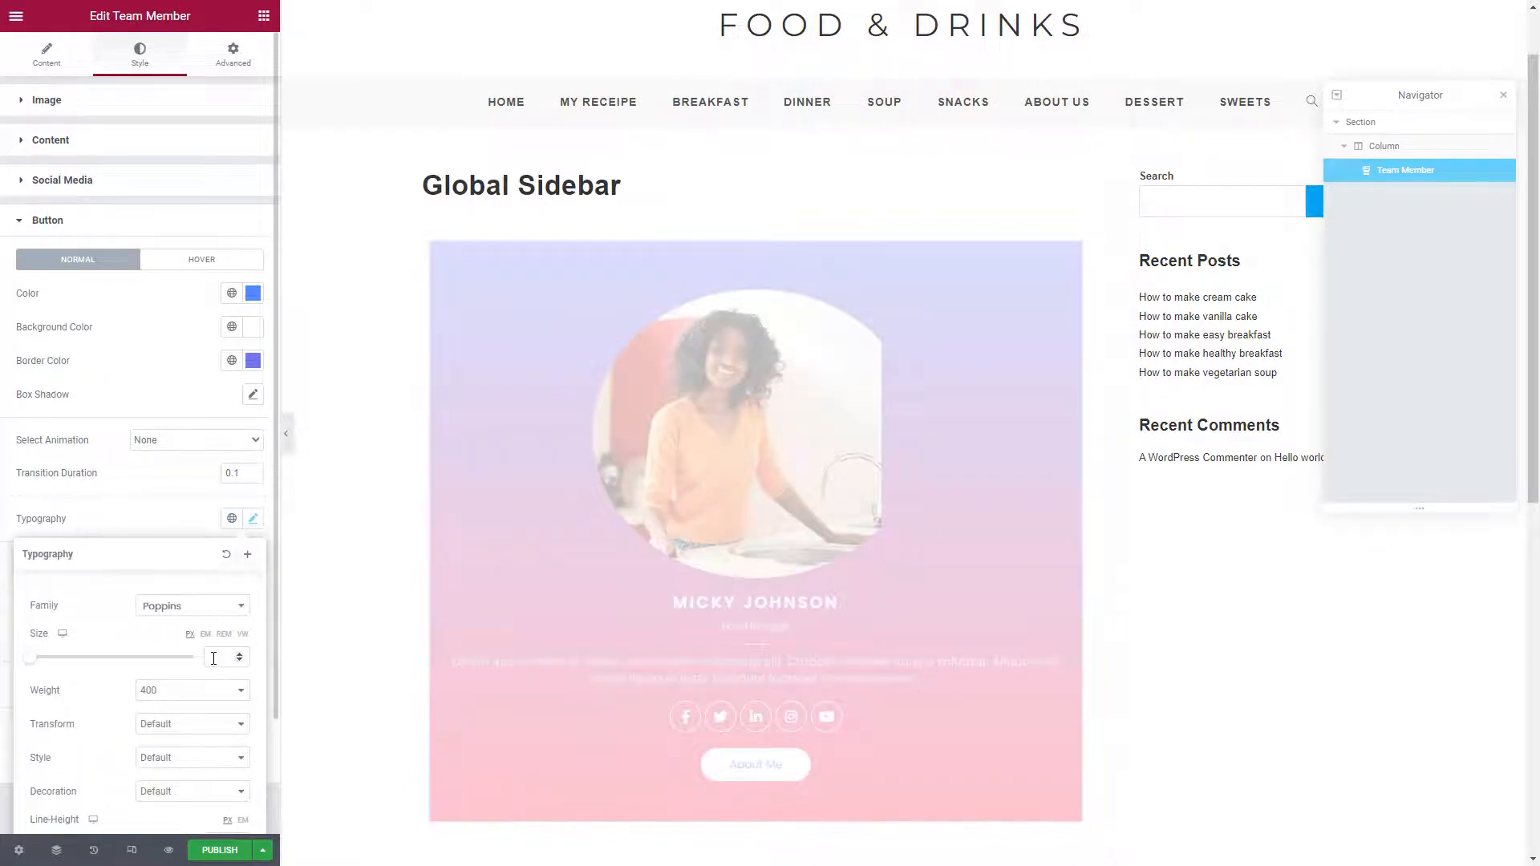
pyautogui.click(218, 658)
pyautogui.write('15')
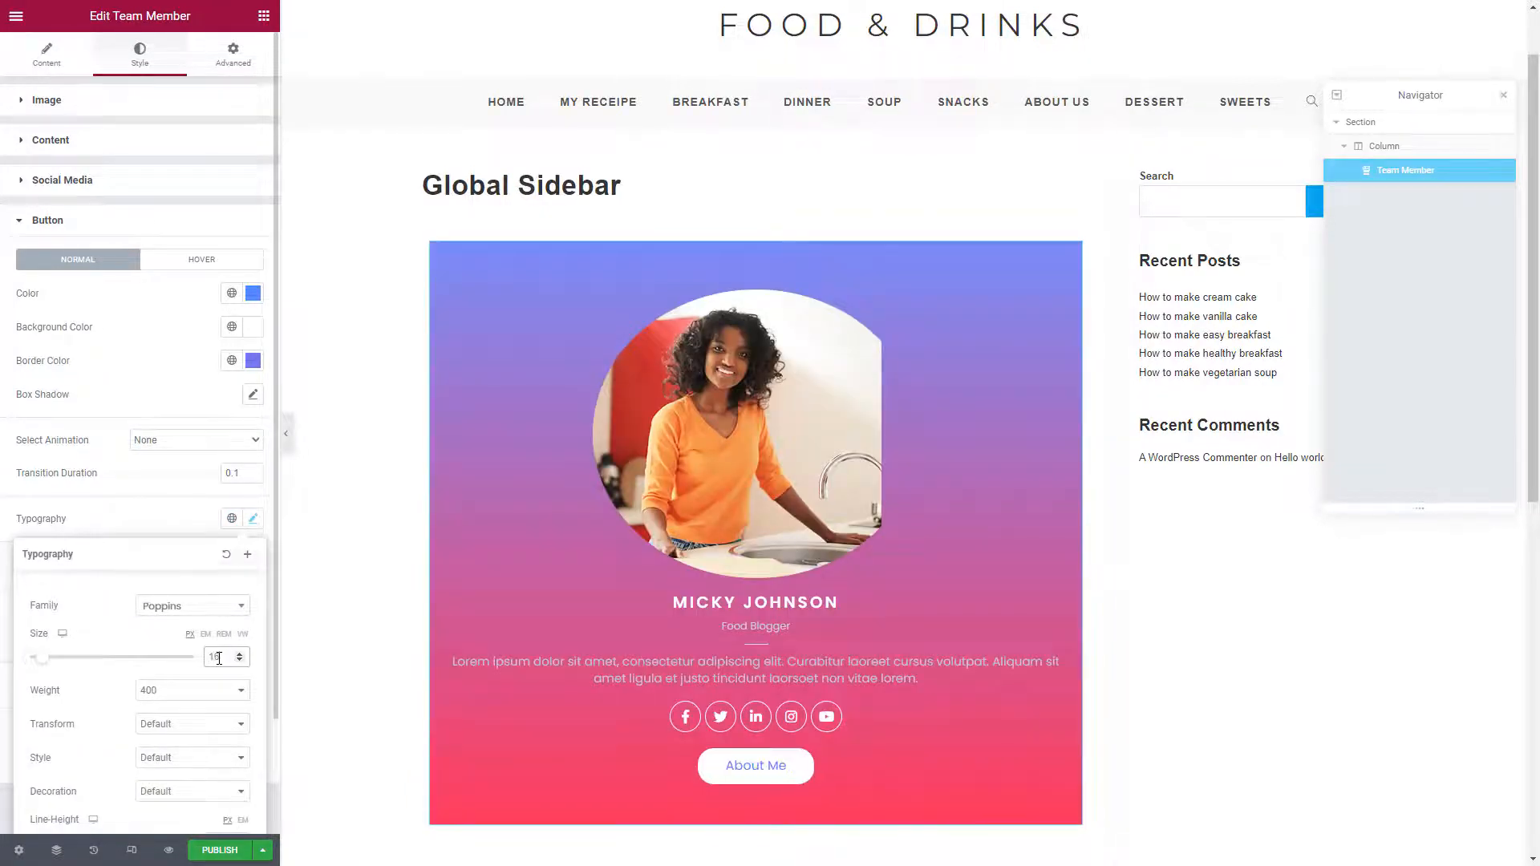
pyautogui.scroll(-1, 196, 696)
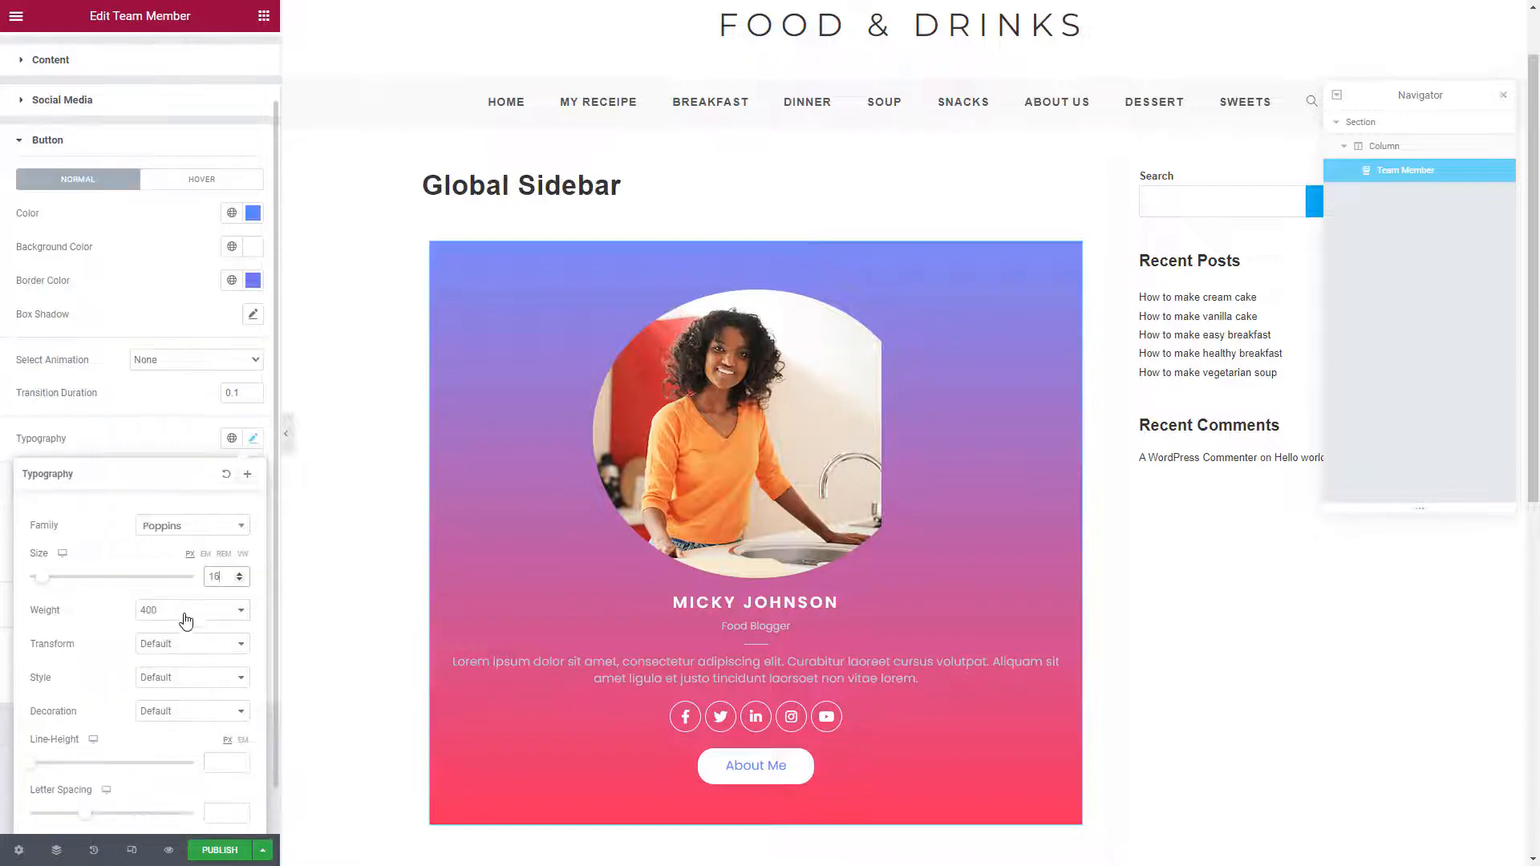
pyautogui.click(191, 612)
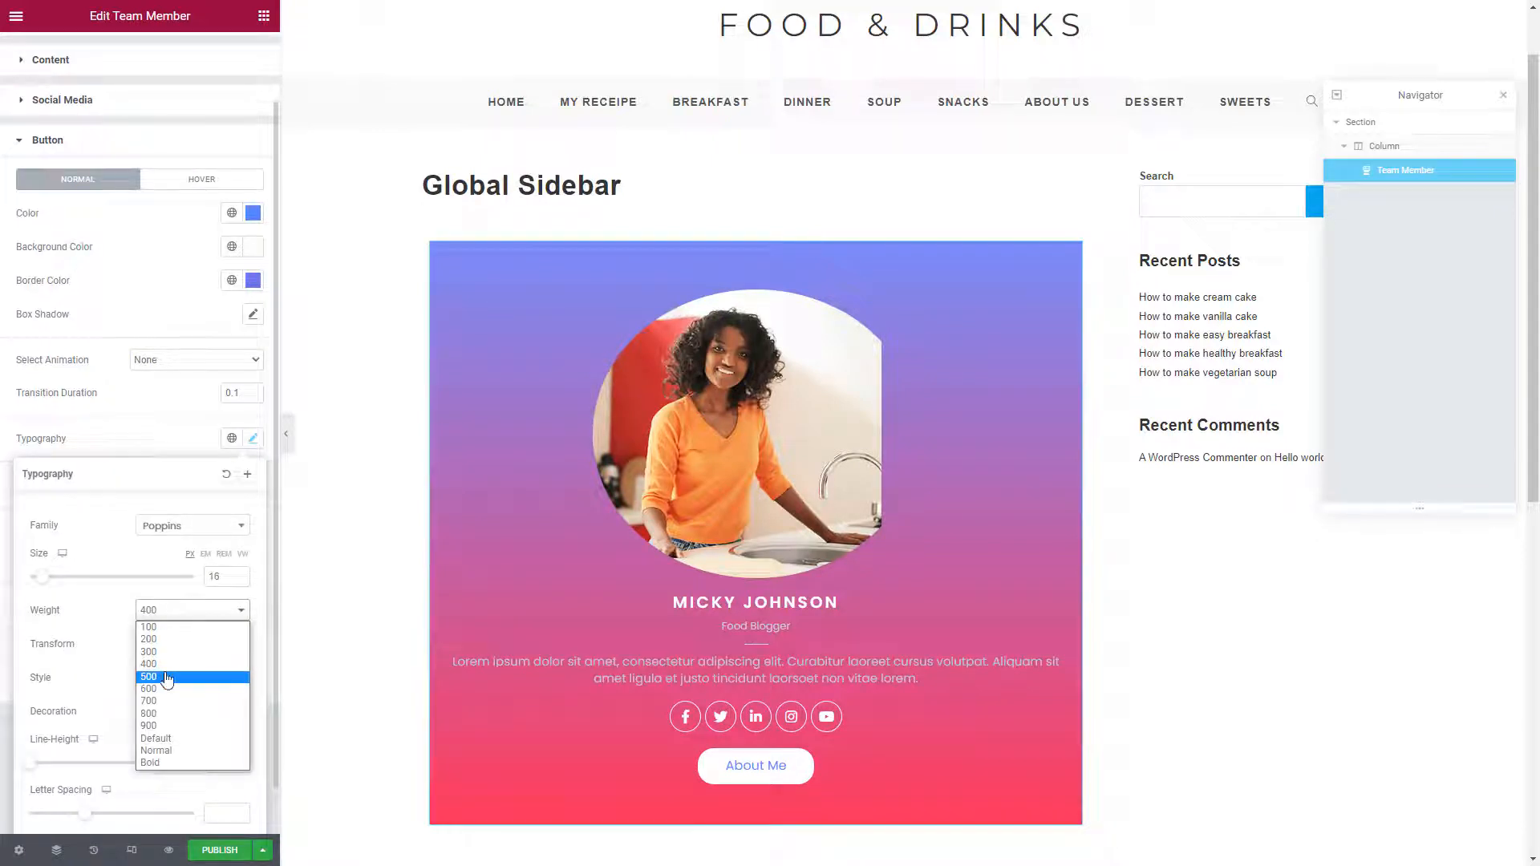
pyautogui.click(165, 677)
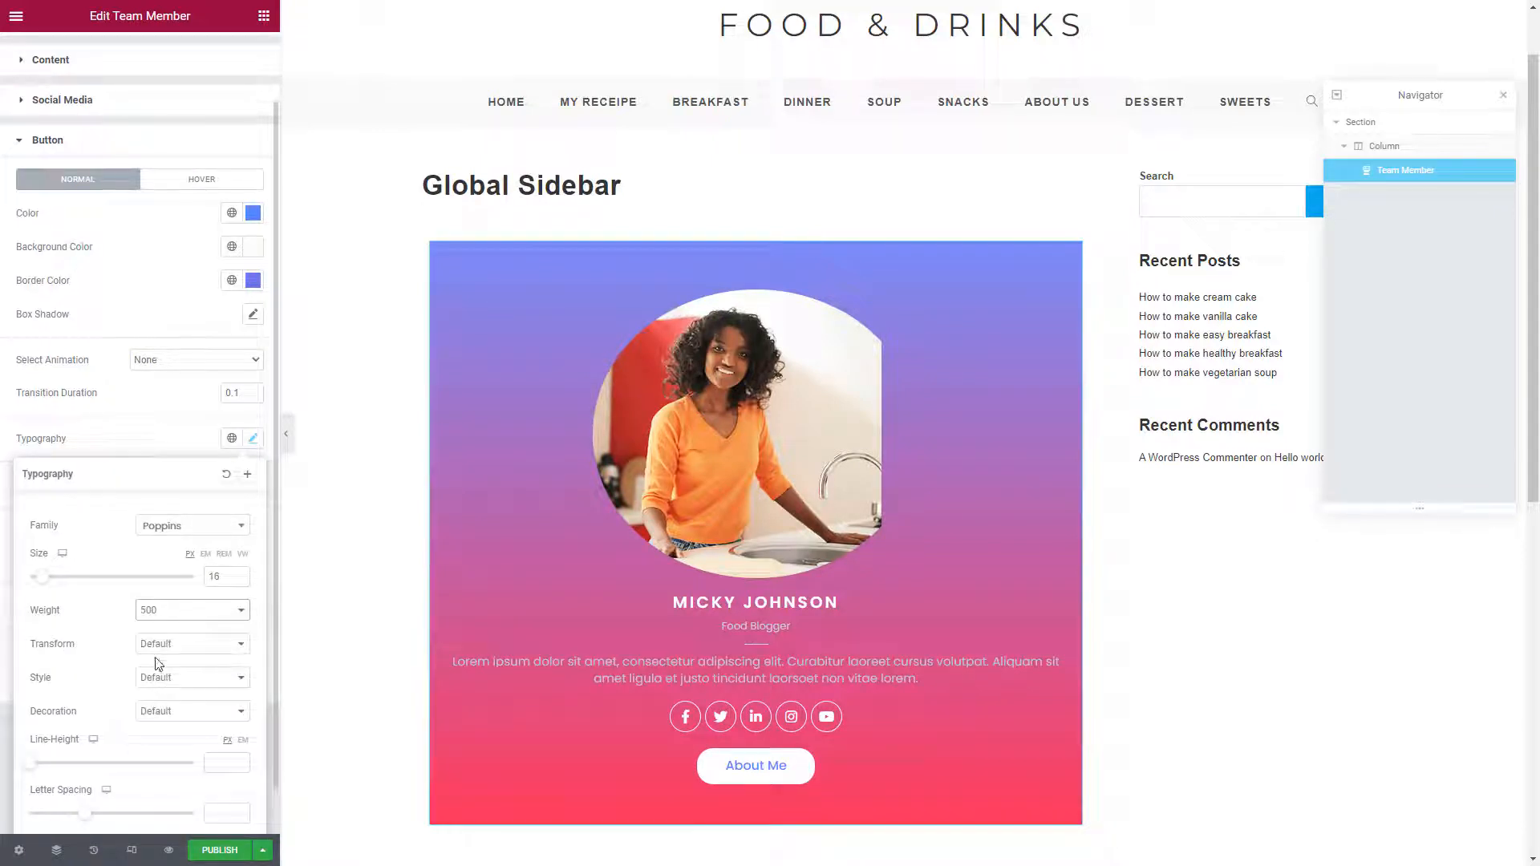
pyautogui.click(161, 644)
pyautogui.click(178, 673)
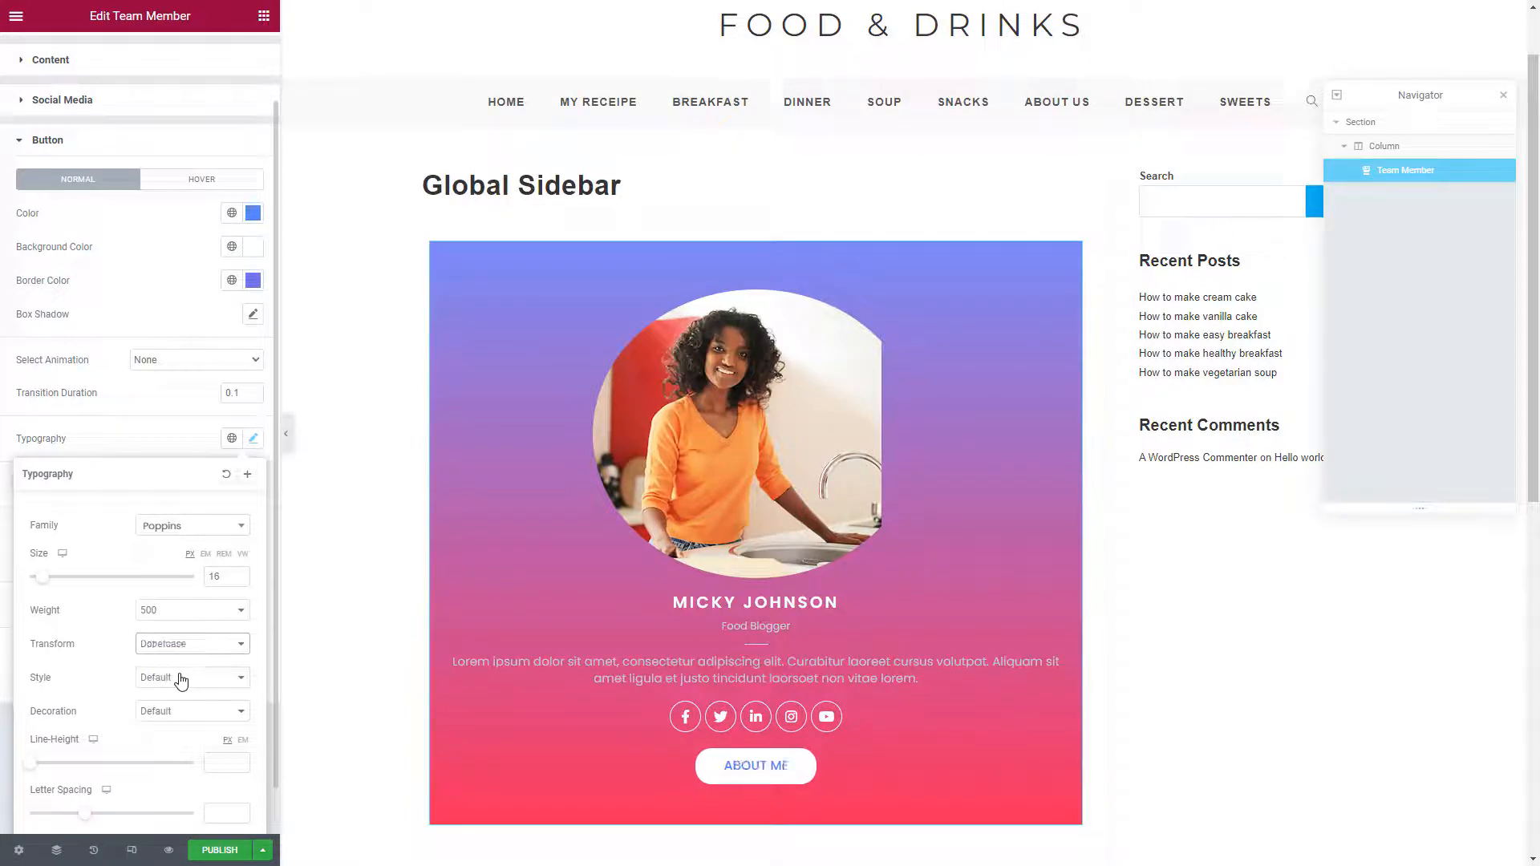
pyautogui.click(169, 426)
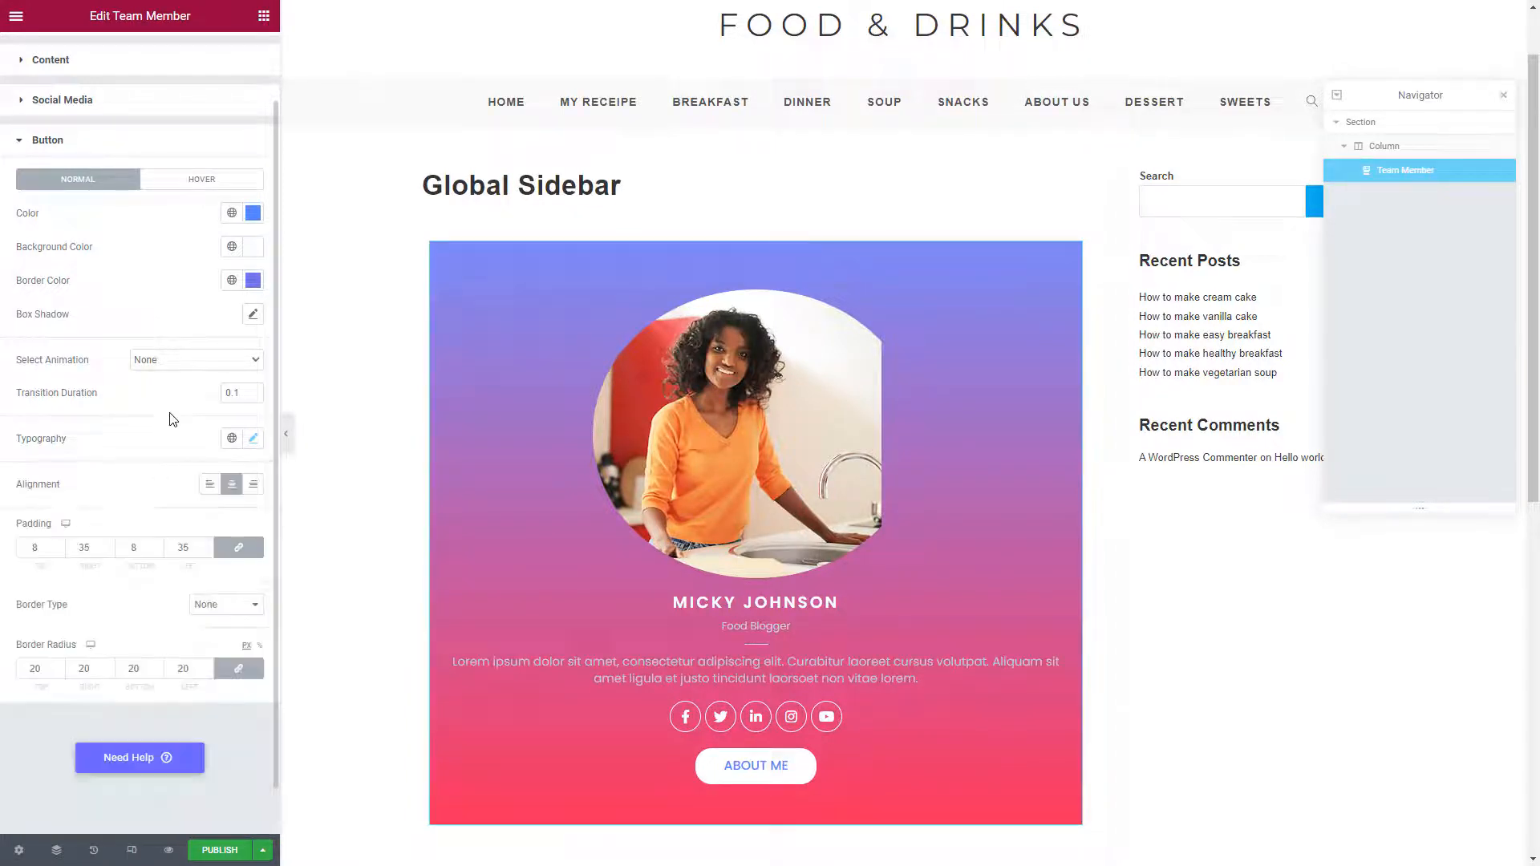
# Lower the button's box shadow blur for a softer shadow
pyautogui.click(252, 315)
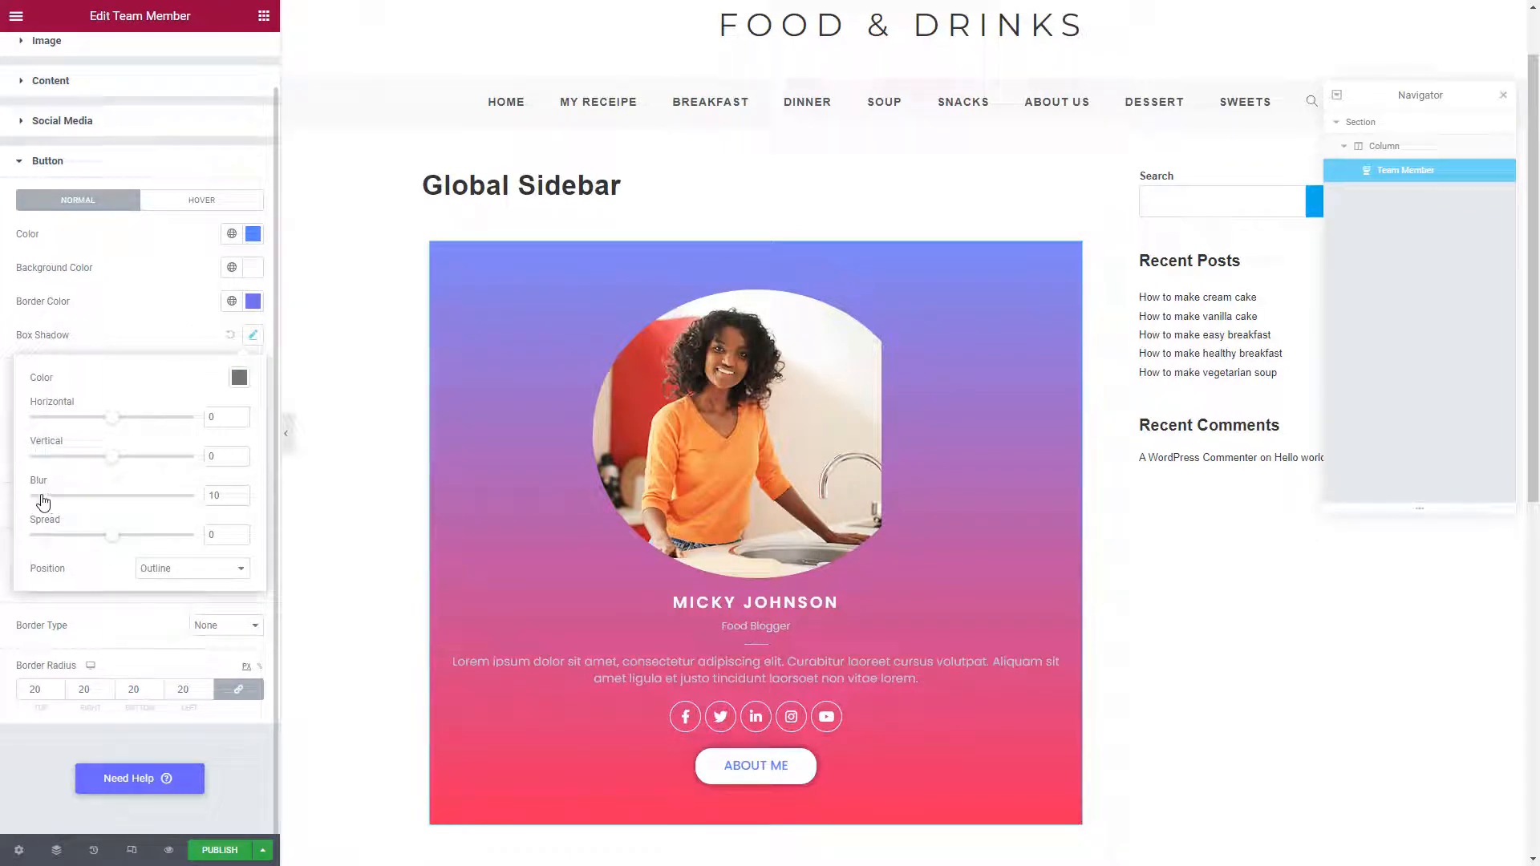
pyautogui.moveTo(41, 501); pyautogui.dragTo(28, 505)
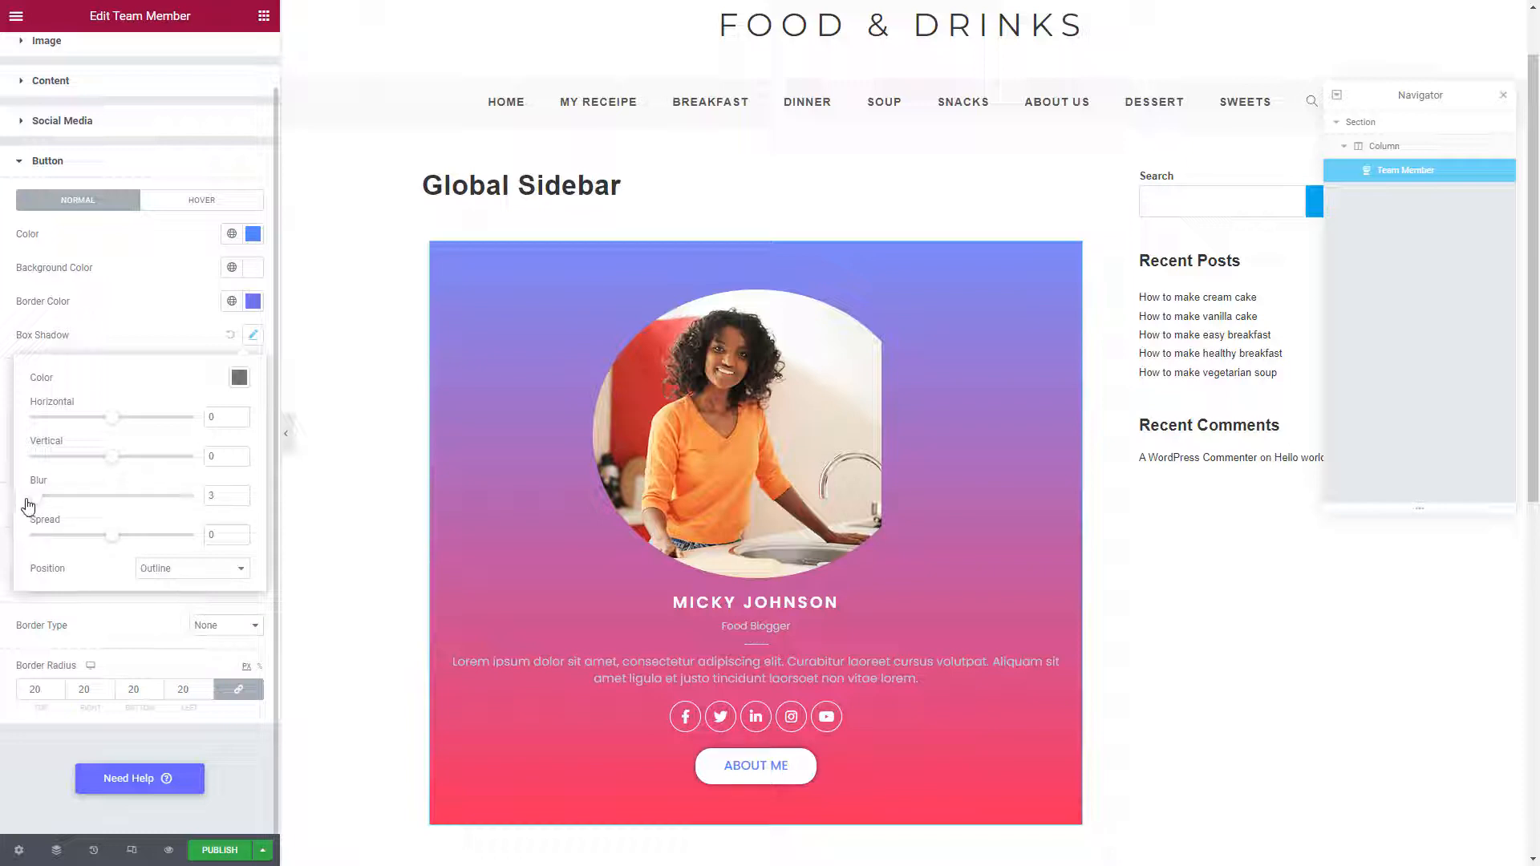
pyautogui.click(107, 330)
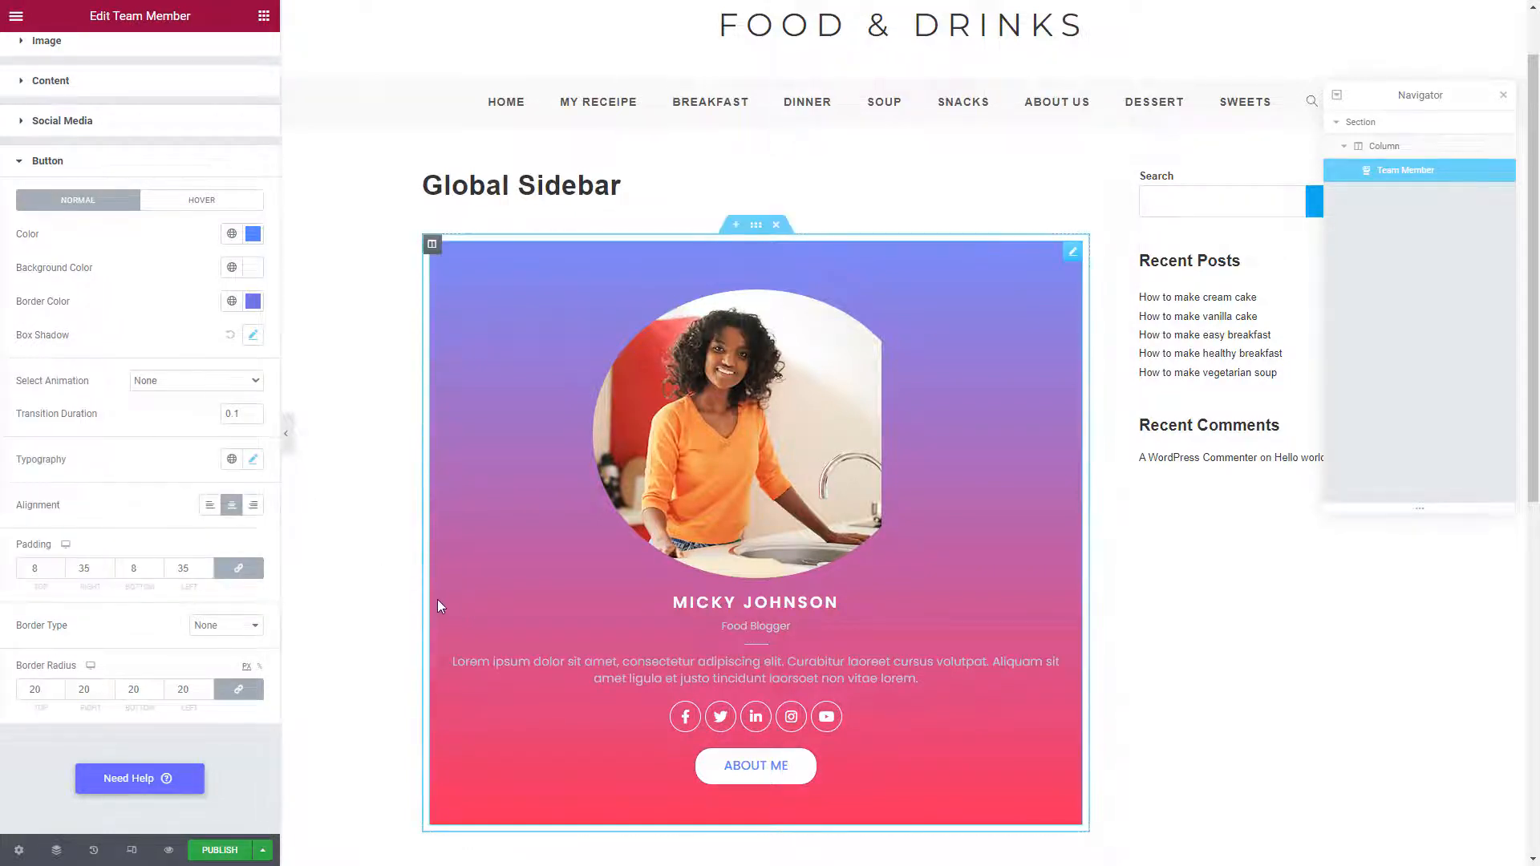
pyautogui.scroll(-3, 460, 599)
pyautogui.scroll(1, 513, 547)
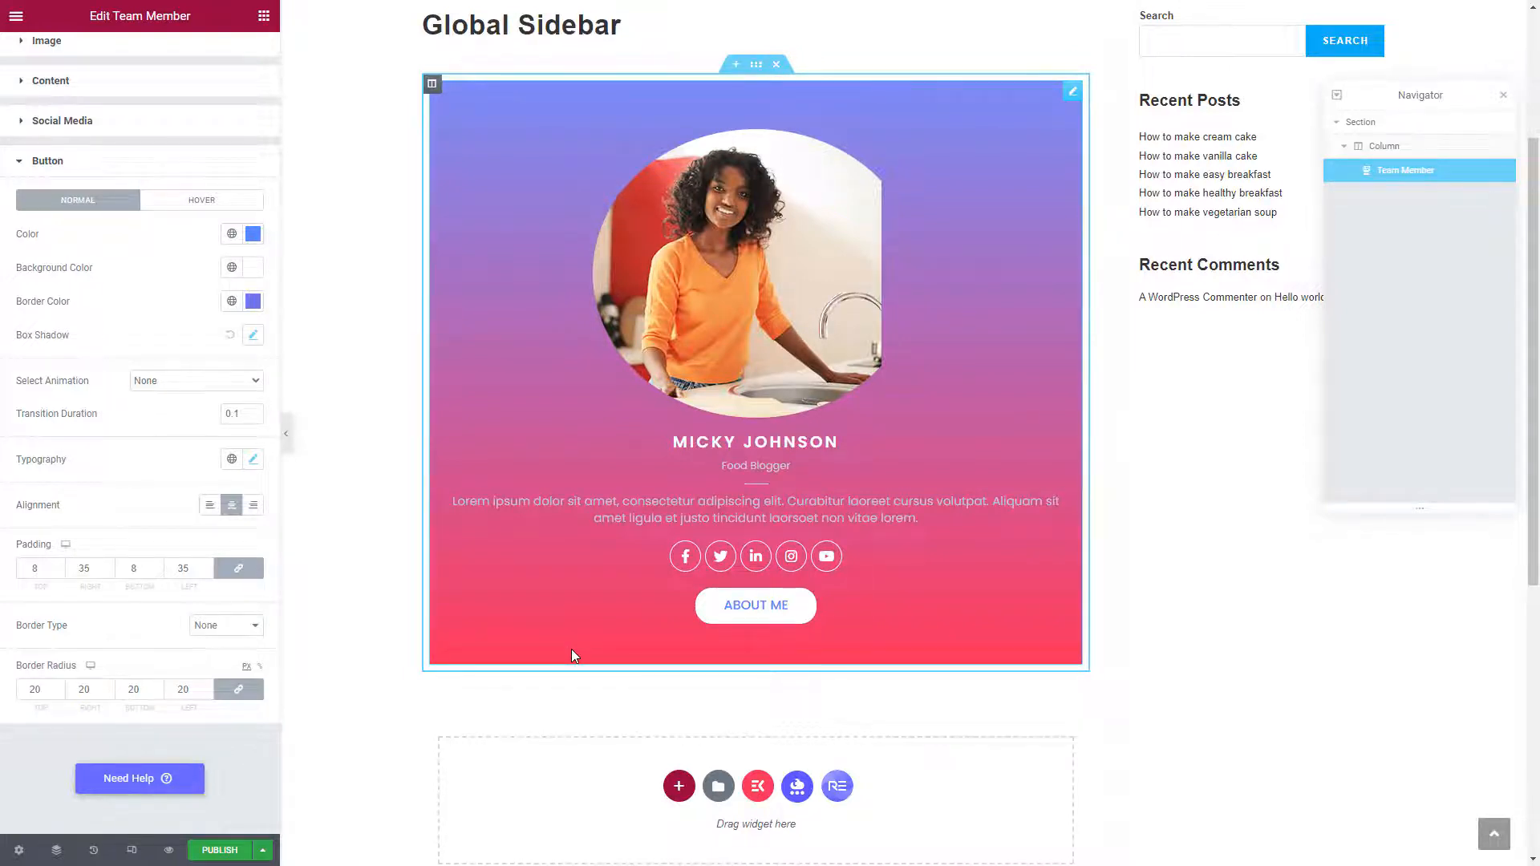
# Add a one-column section below the team card with a heading titled 'Latest Posts'
pyautogui.click(678, 789)
pyautogui.scroll(-2, 664, 727)
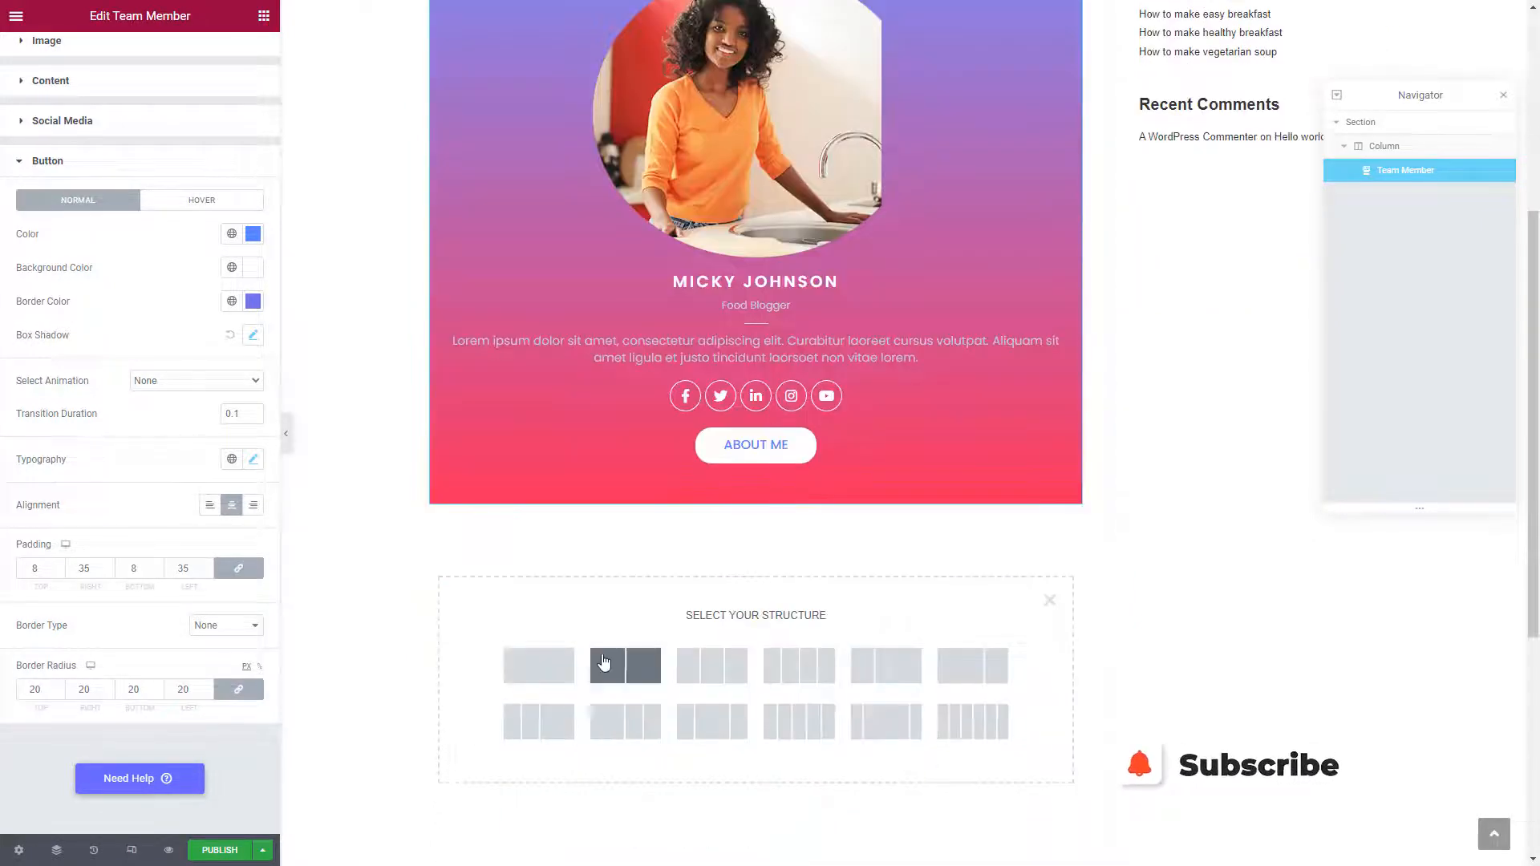
pyautogui.click(544, 669)
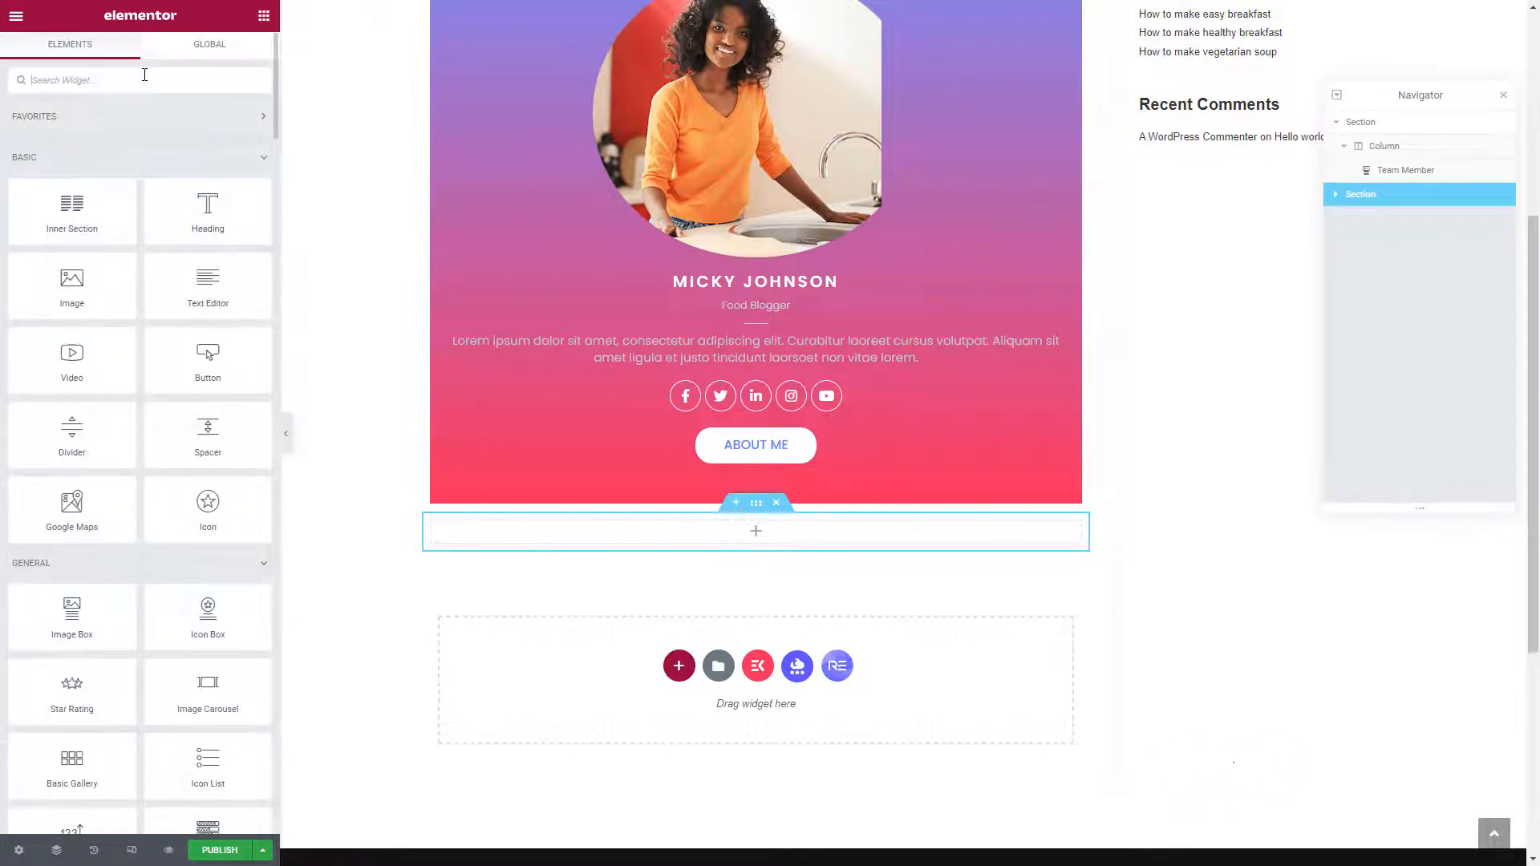
pyautogui.moveTo(201, 212); pyautogui.dragTo(502, 529)
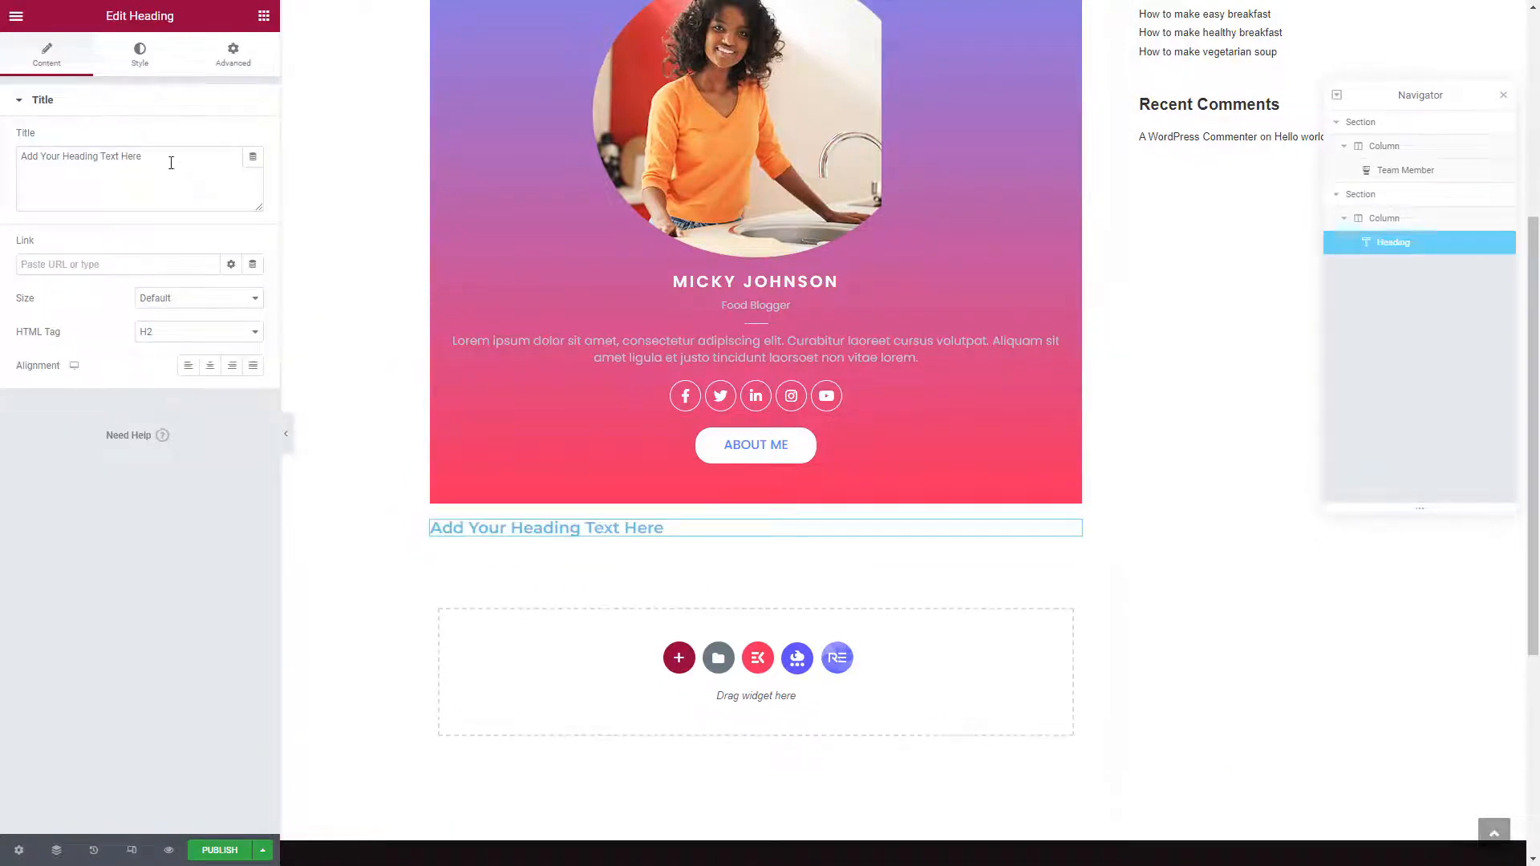
pyautogui.tripleClick(170, 163)
pyautogui.write('Latest')
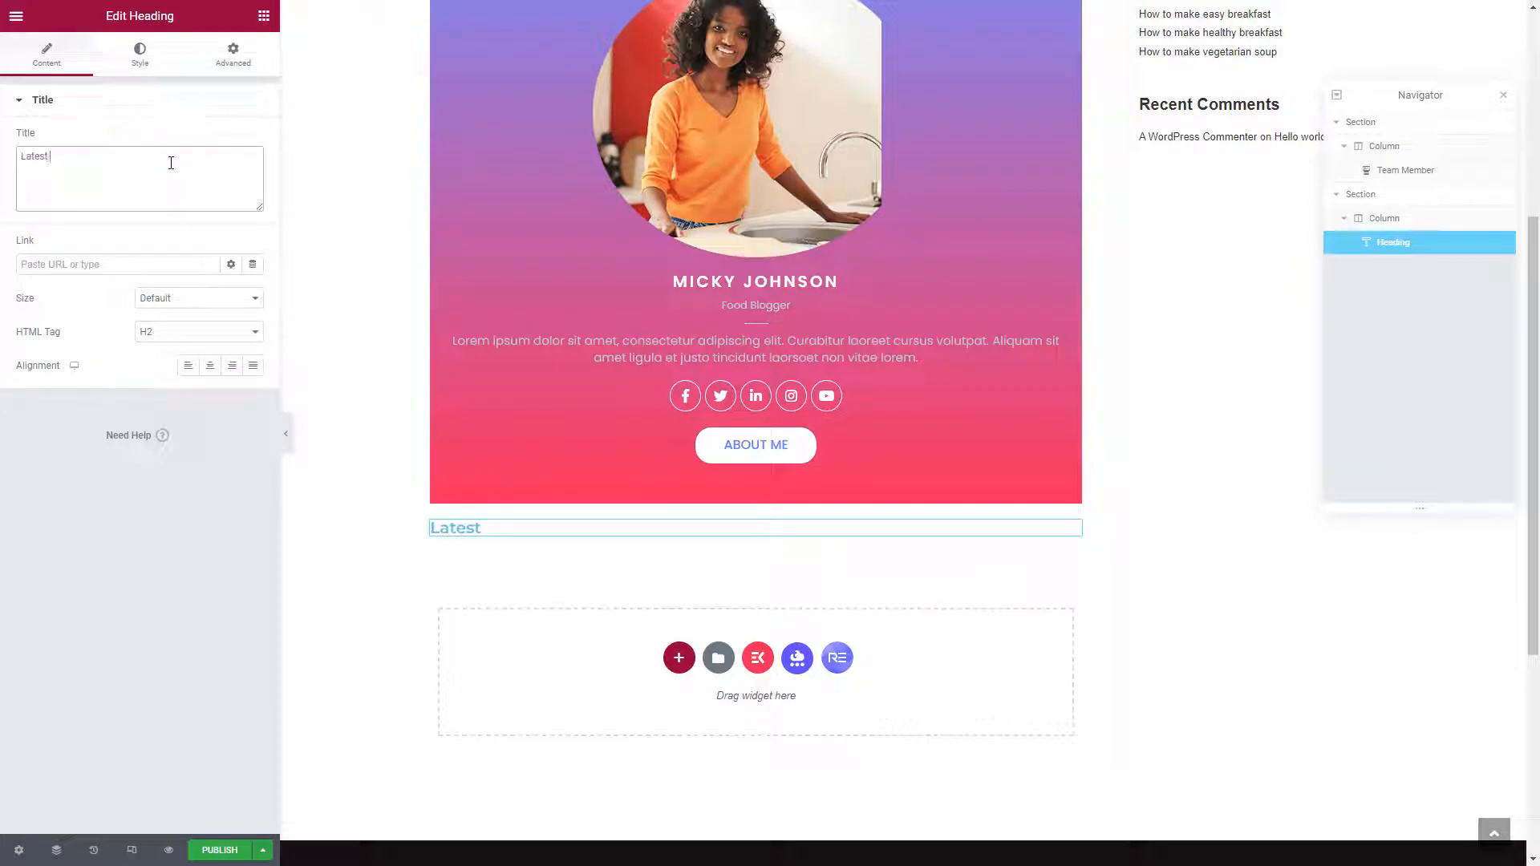
pyautogui.write(' Posts')
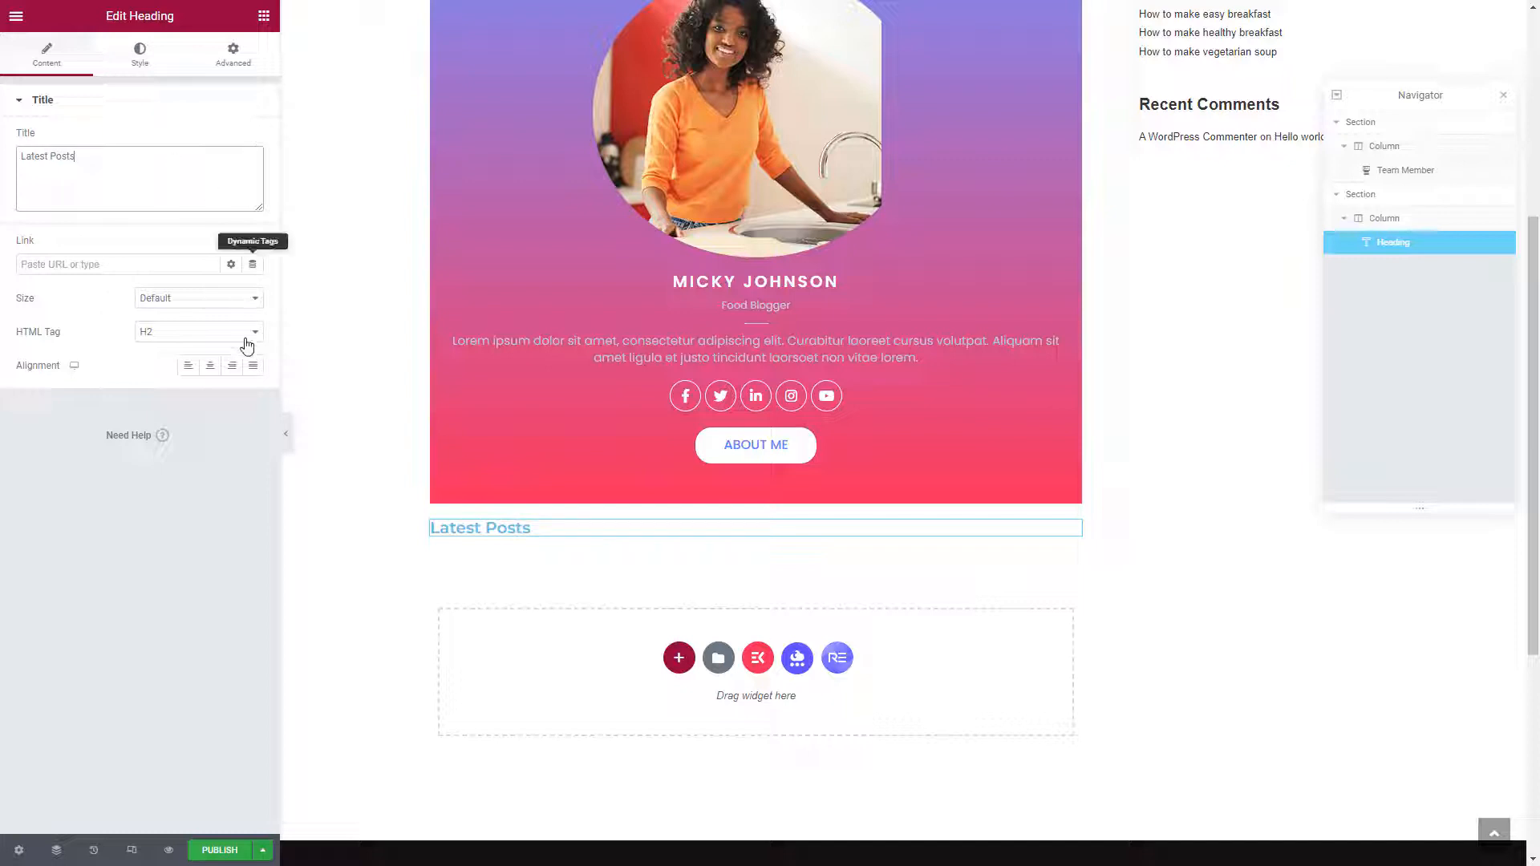
# Style the heading text black (#000000), size 16, uppercase
pyautogui.click(141, 57)
pyautogui.click(252, 139)
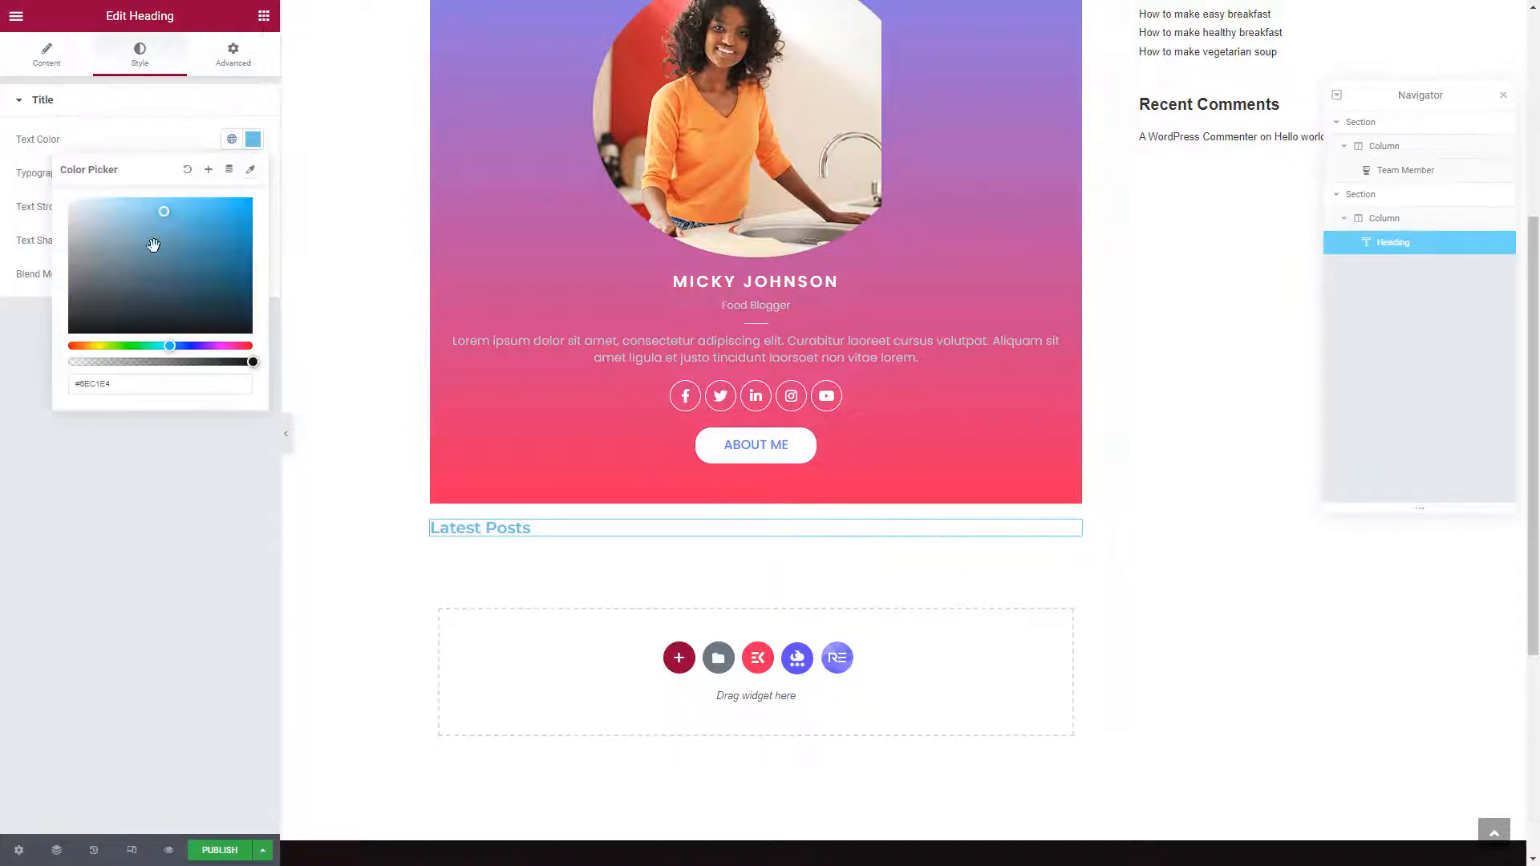
pyautogui.moveTo(153, 244); pyautogui.dragTo(27, 344)
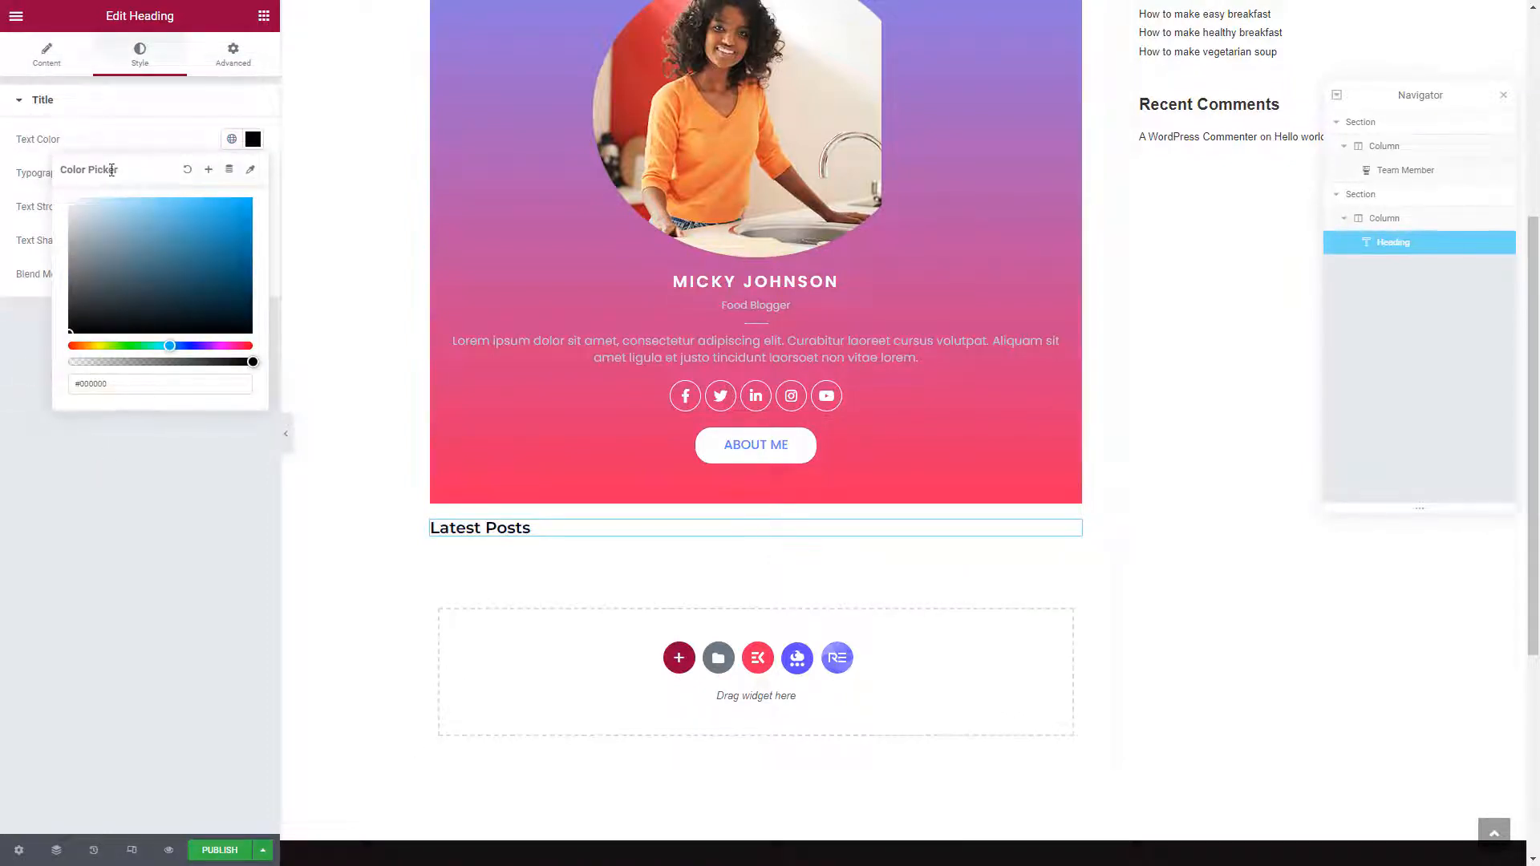
pyautogui.click(190, 137)
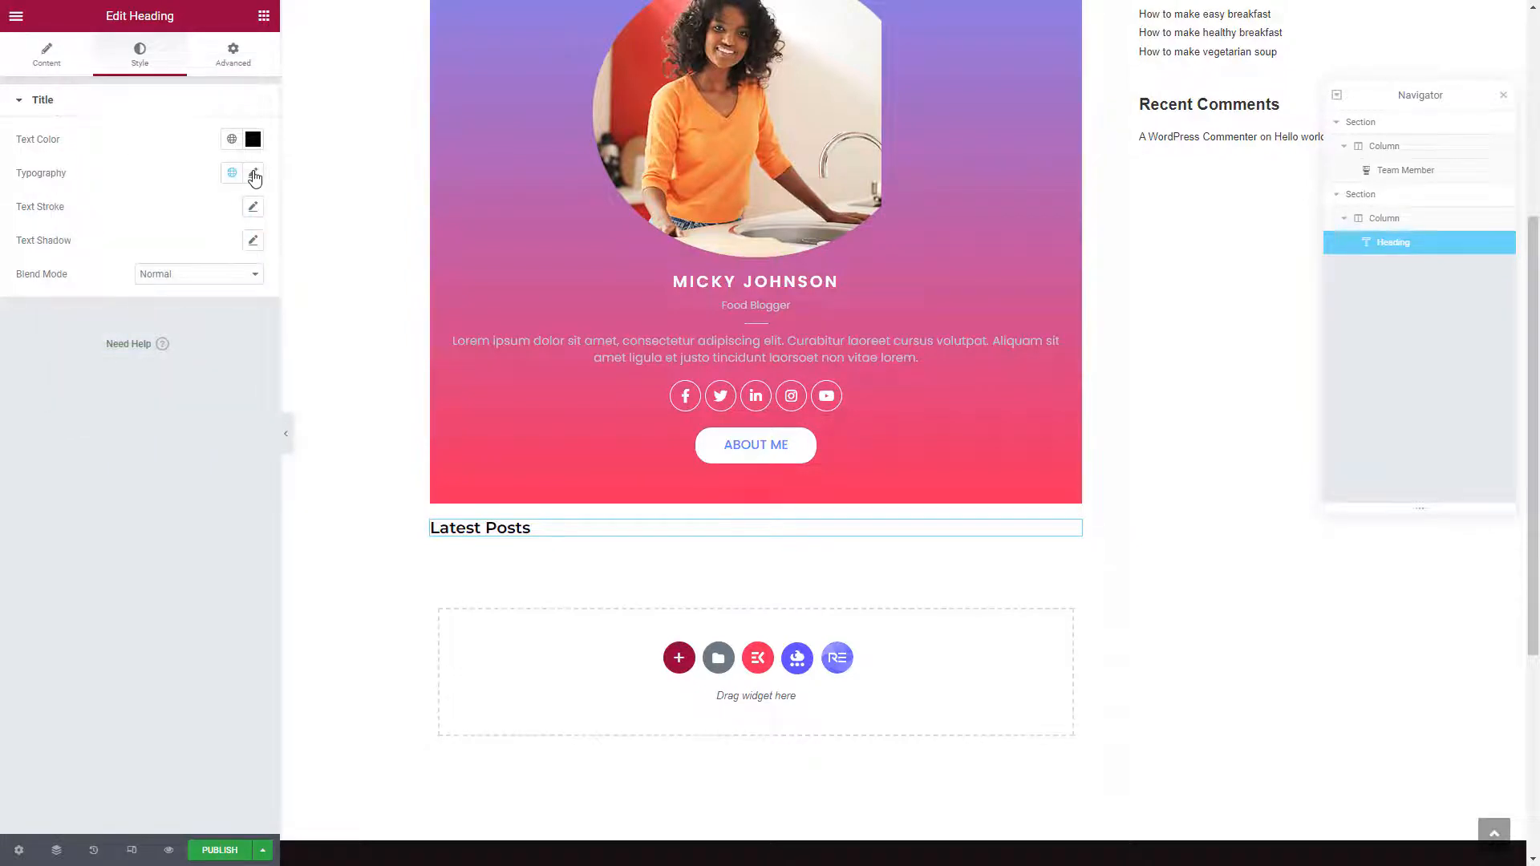
pyautogui.click(253, 176)
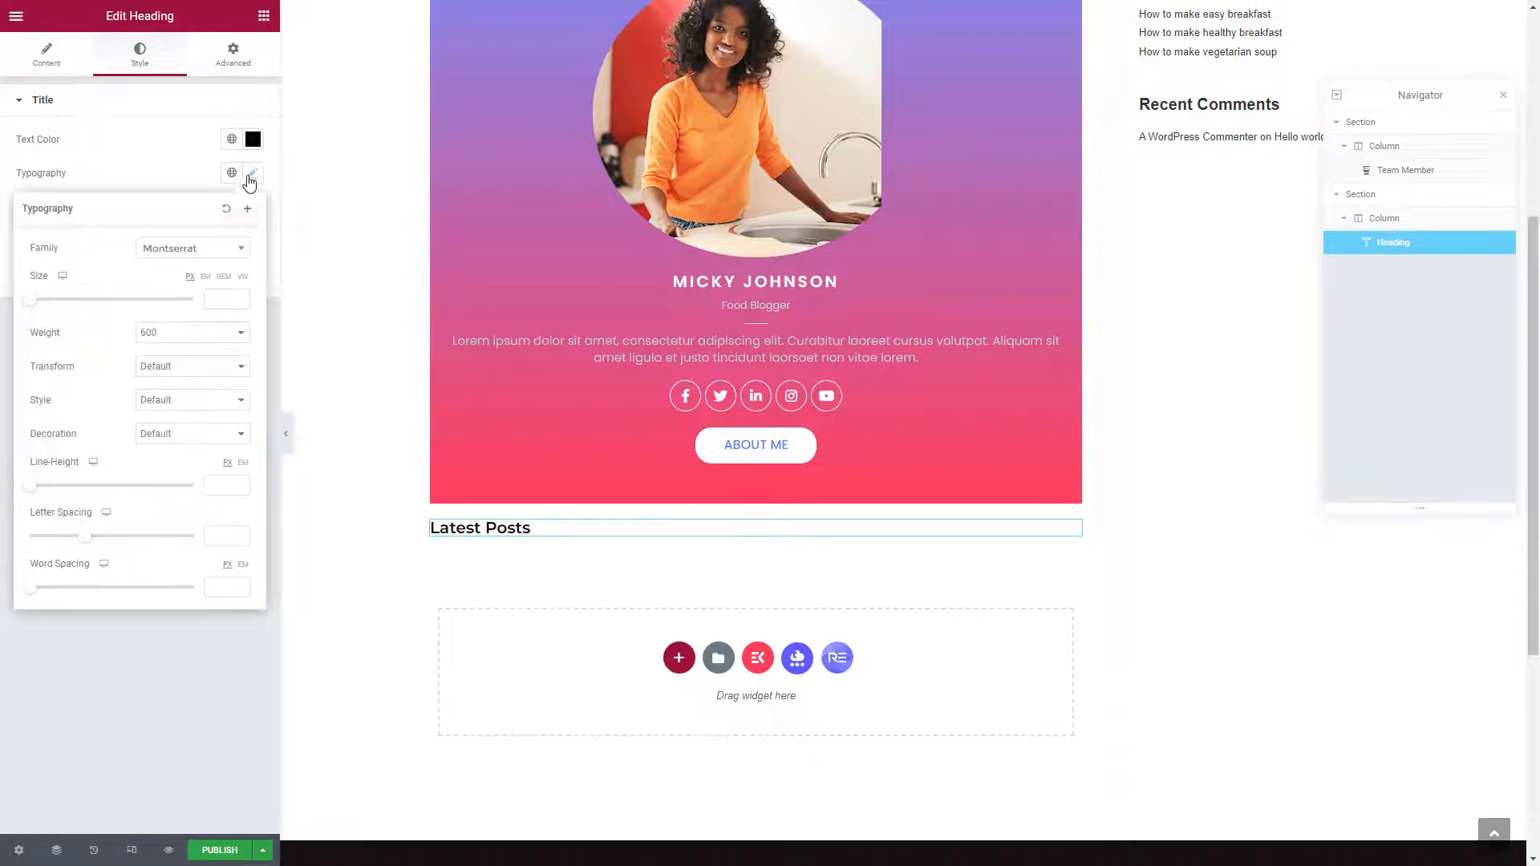
pyautogui.click(216, 304)
pyautogui.write('16')
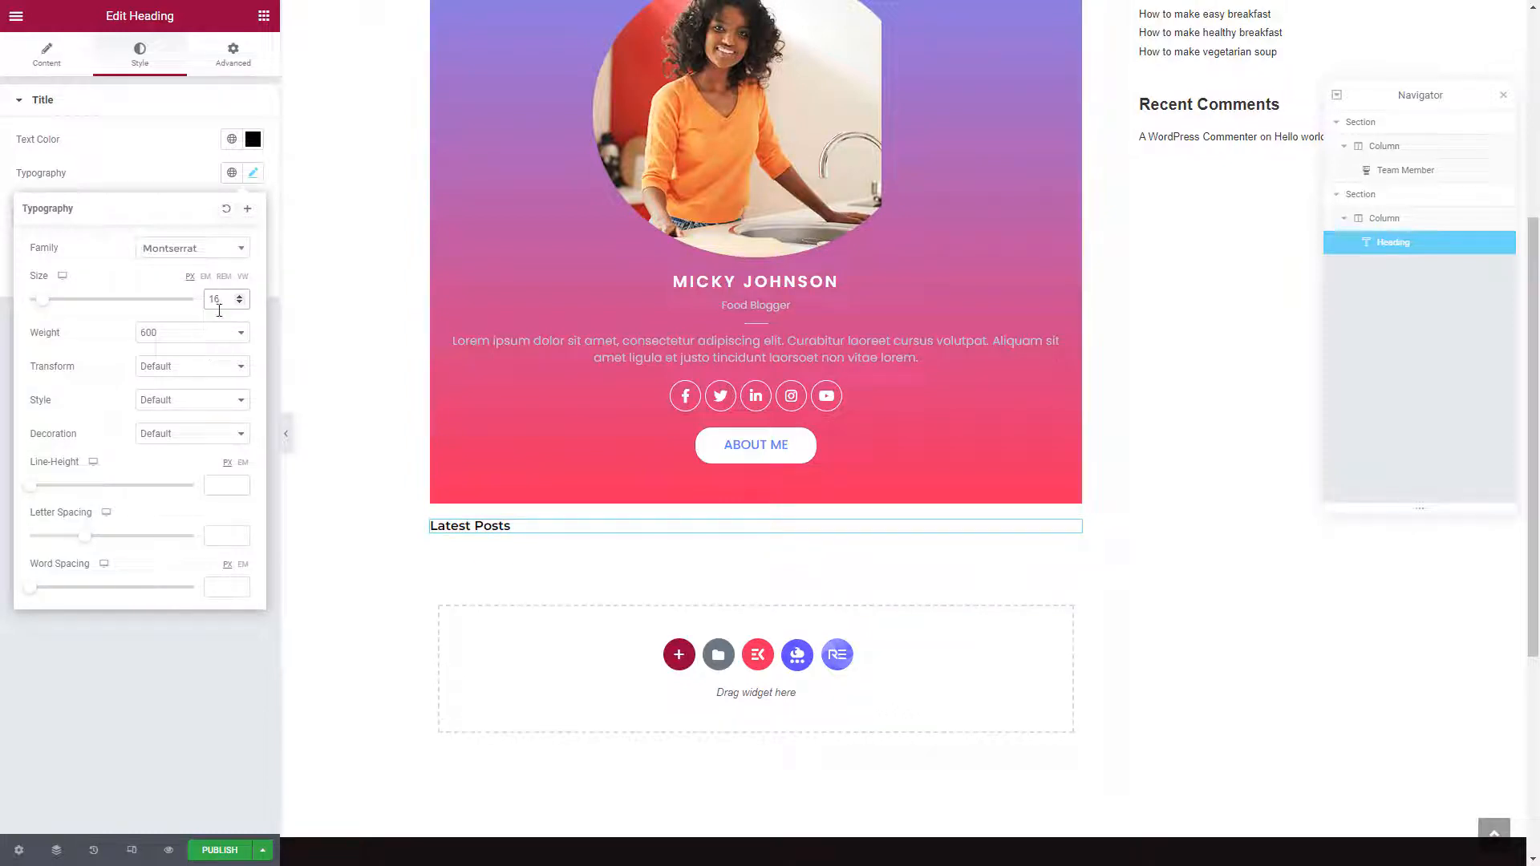
pyautogui.click(182, 369)
pyautogui.click(184, 396)
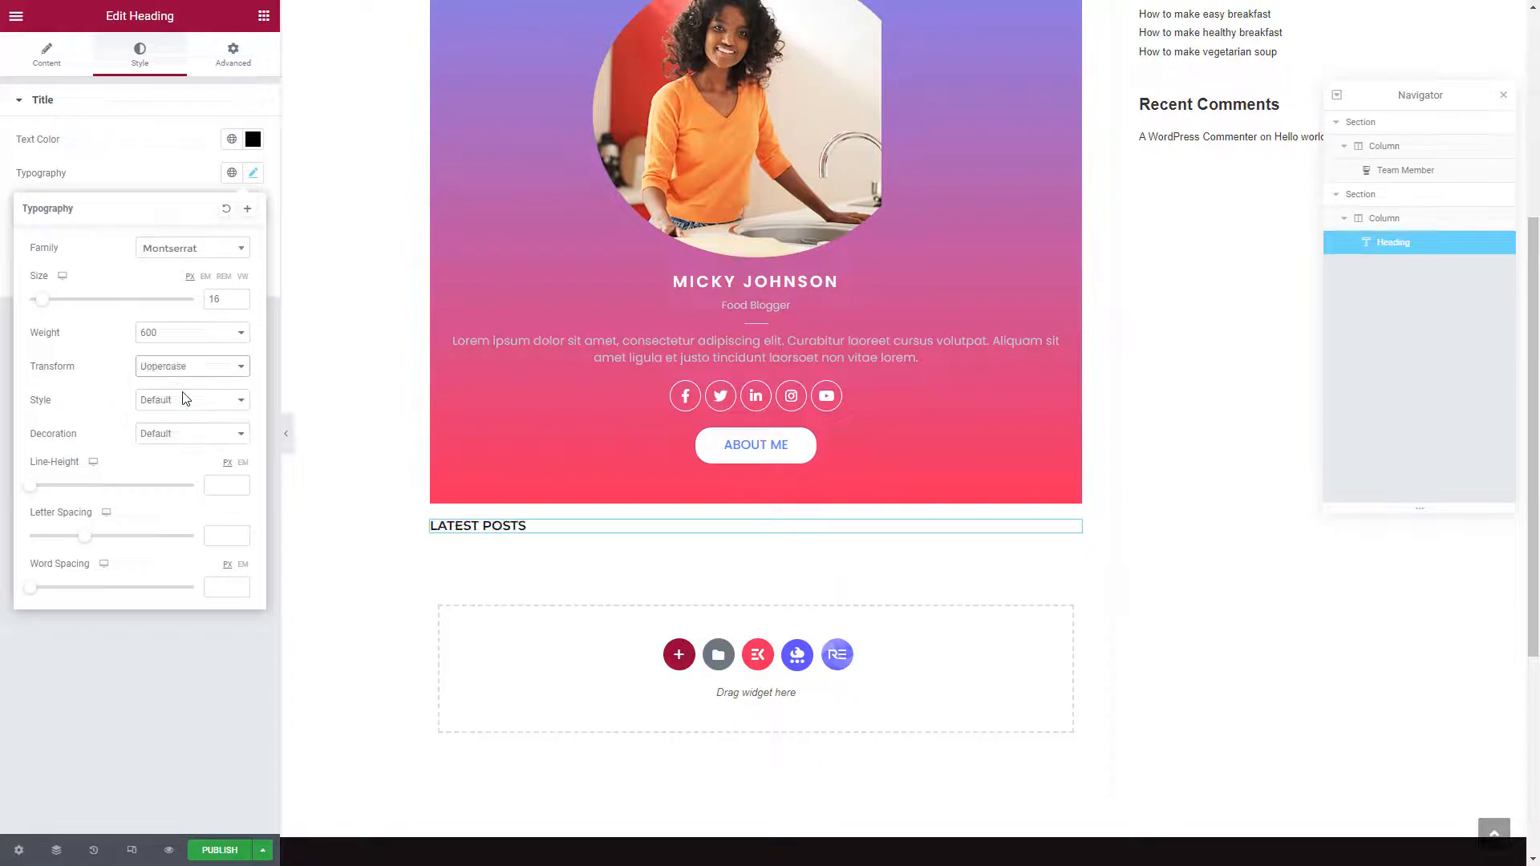
pyautogui.click(146, 153)
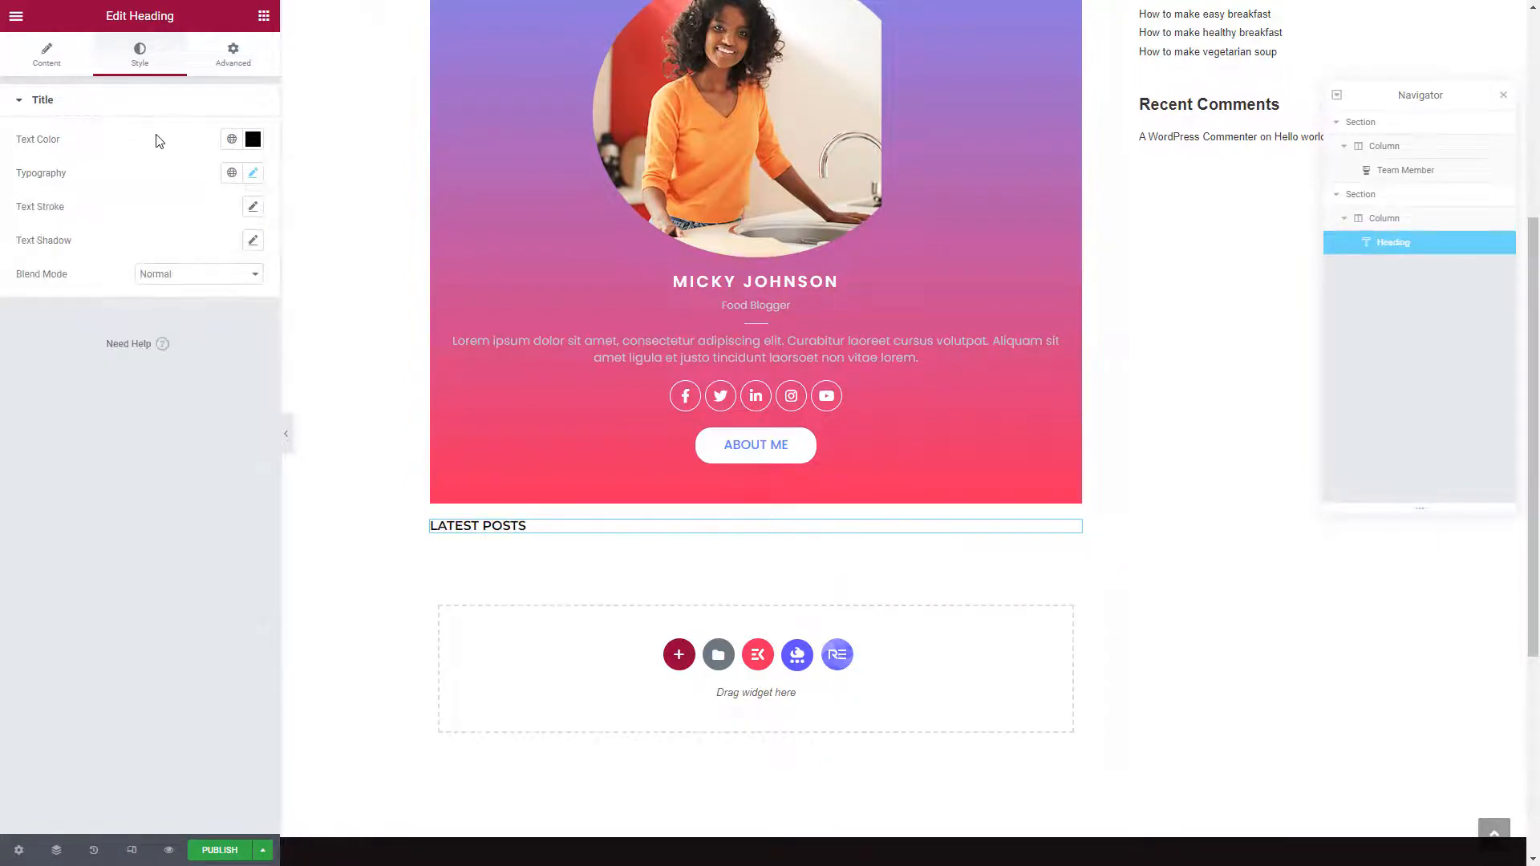
# Place a Post List widget under the heading, set to show Recent Post
pyautogui.click(263, 18)
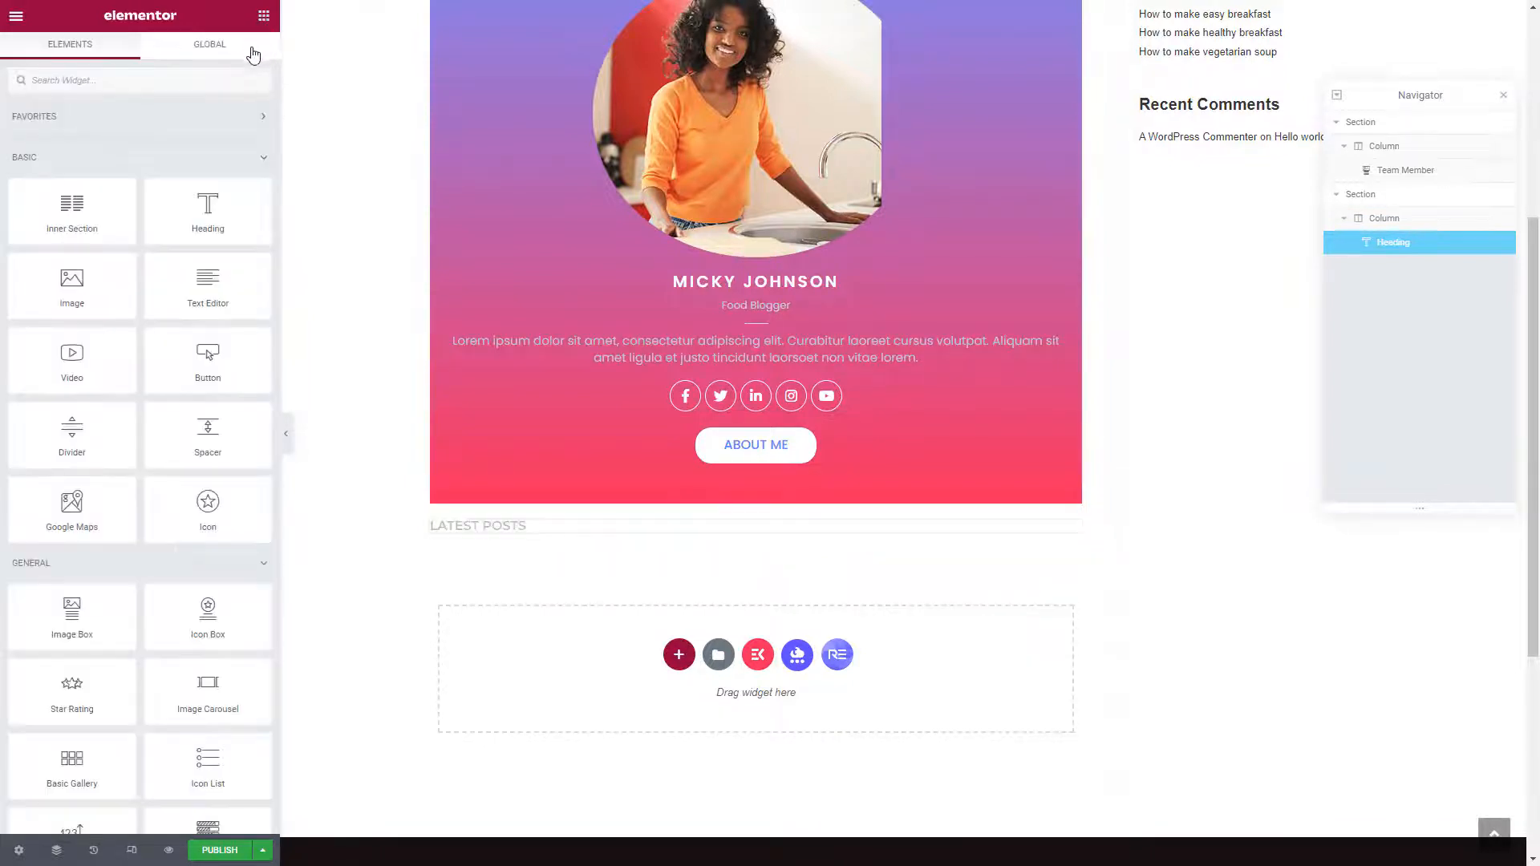
pyautogui.click(182, 81)
pyautogui.write('post')
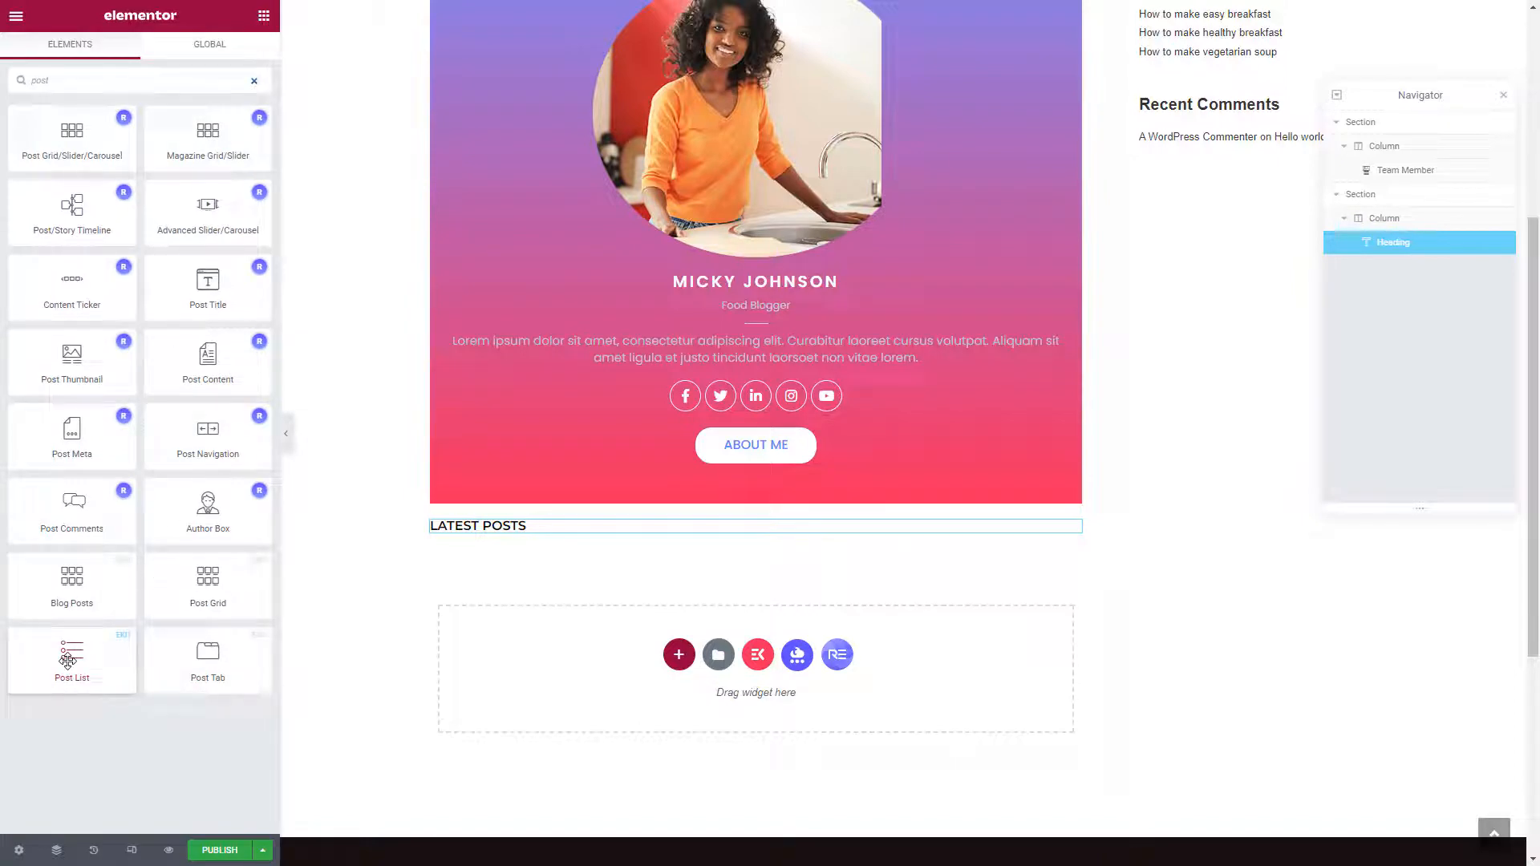
pyautogui.moveTo(68, 660); pyautogui.dragTo(478, 548)
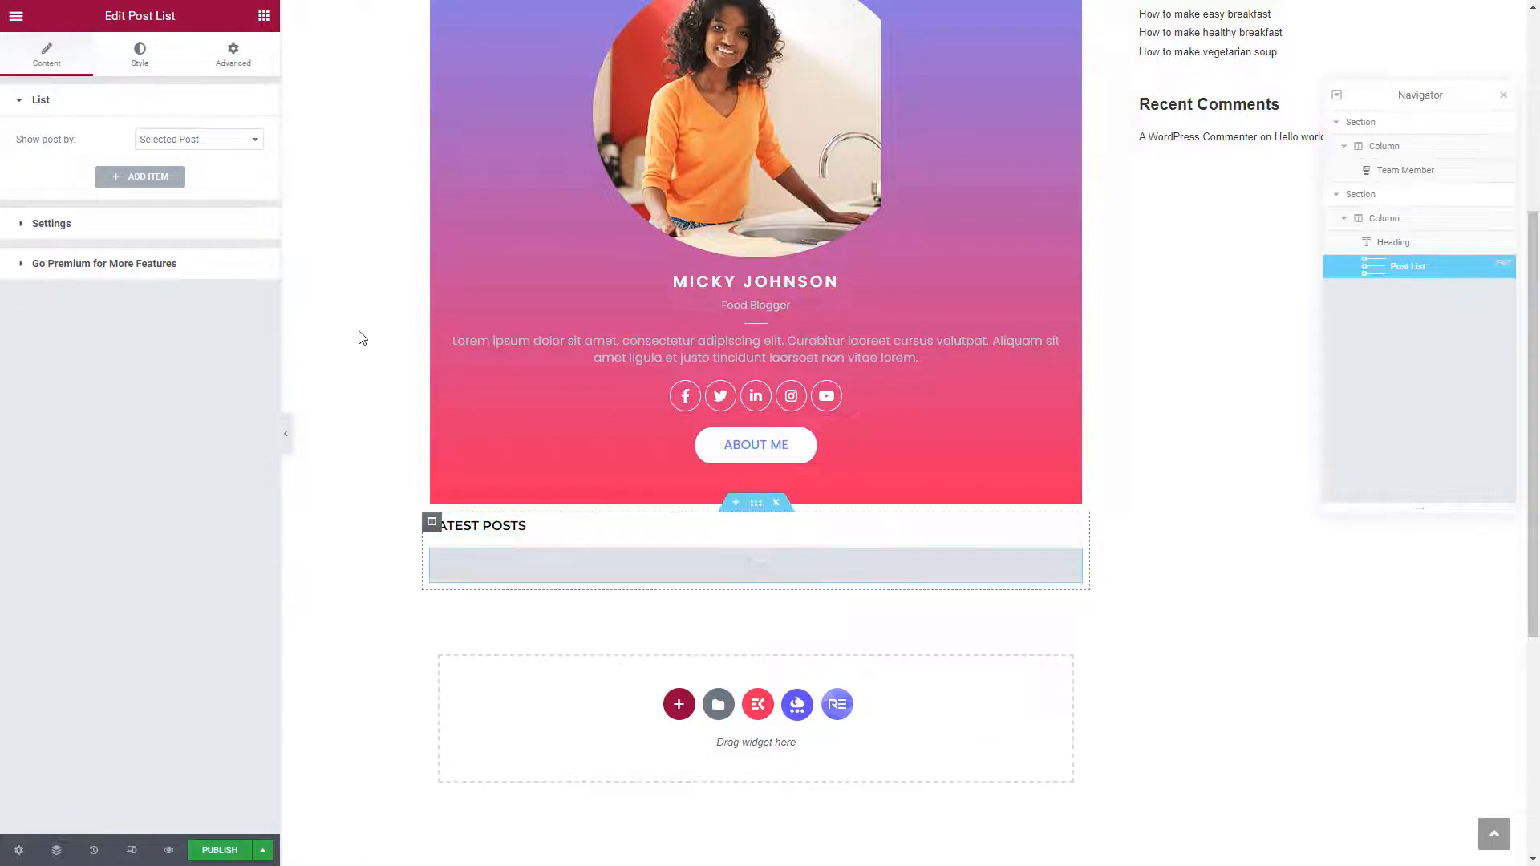
pyautogui.click(238, 140)
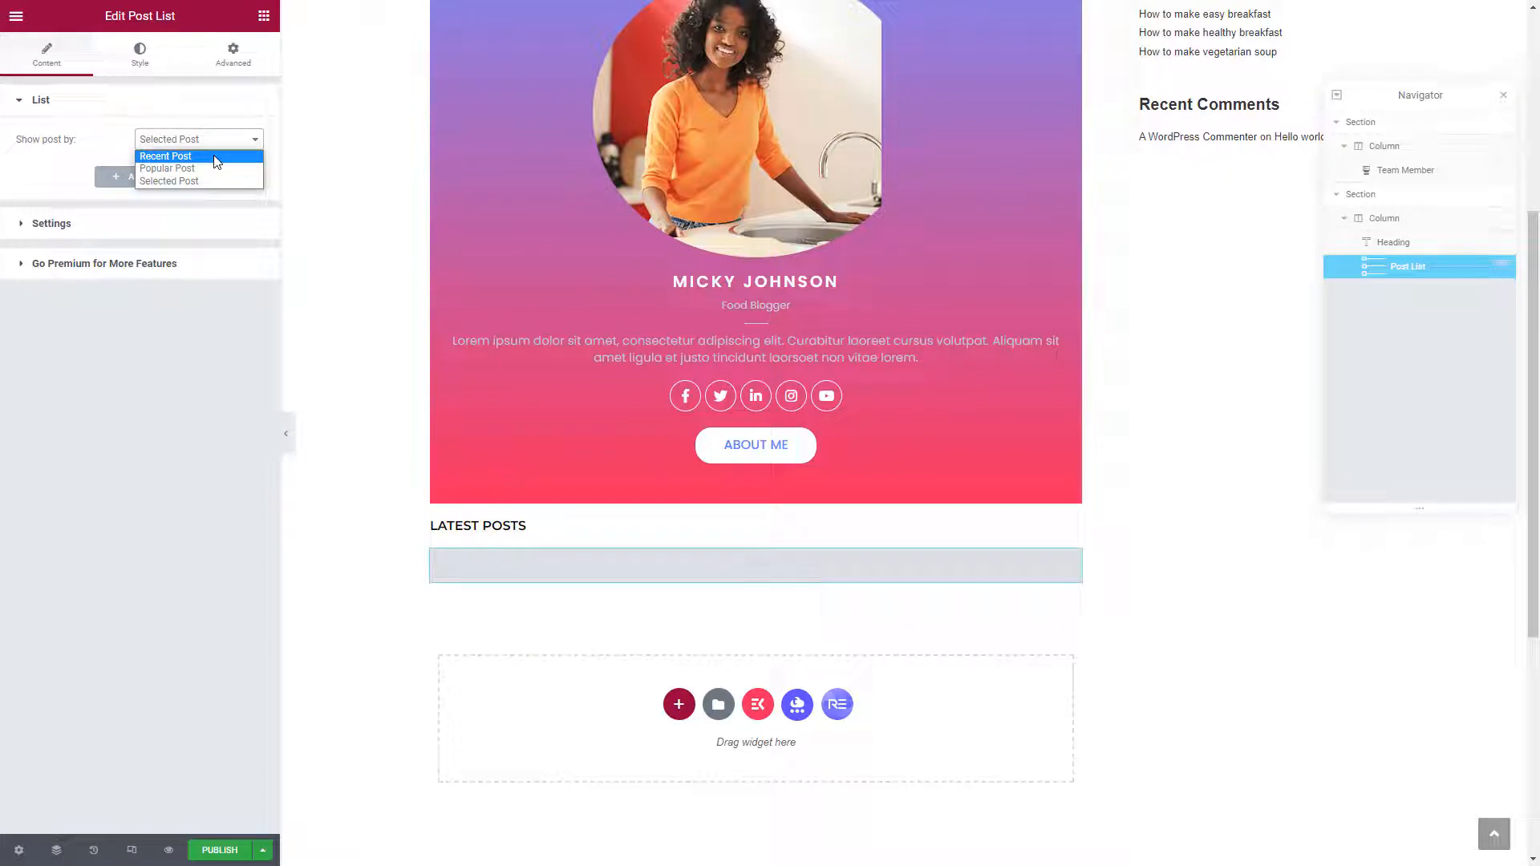
pyautogui.click(216, 157)
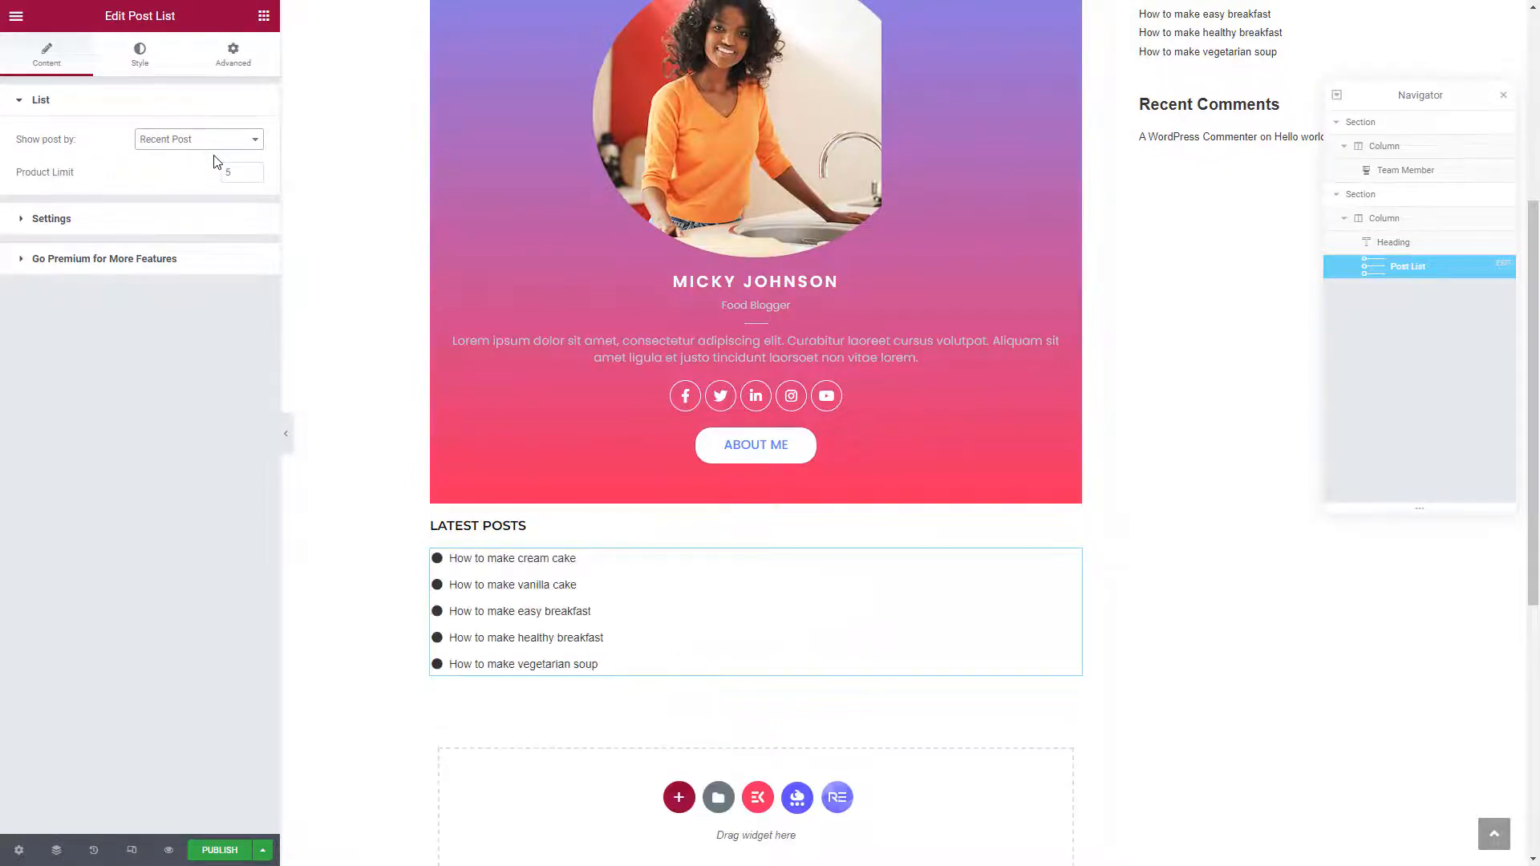
# Show 150x150 featured image thumbnails and category meta positioned at the bottom
pyautogui.click(25, 222)
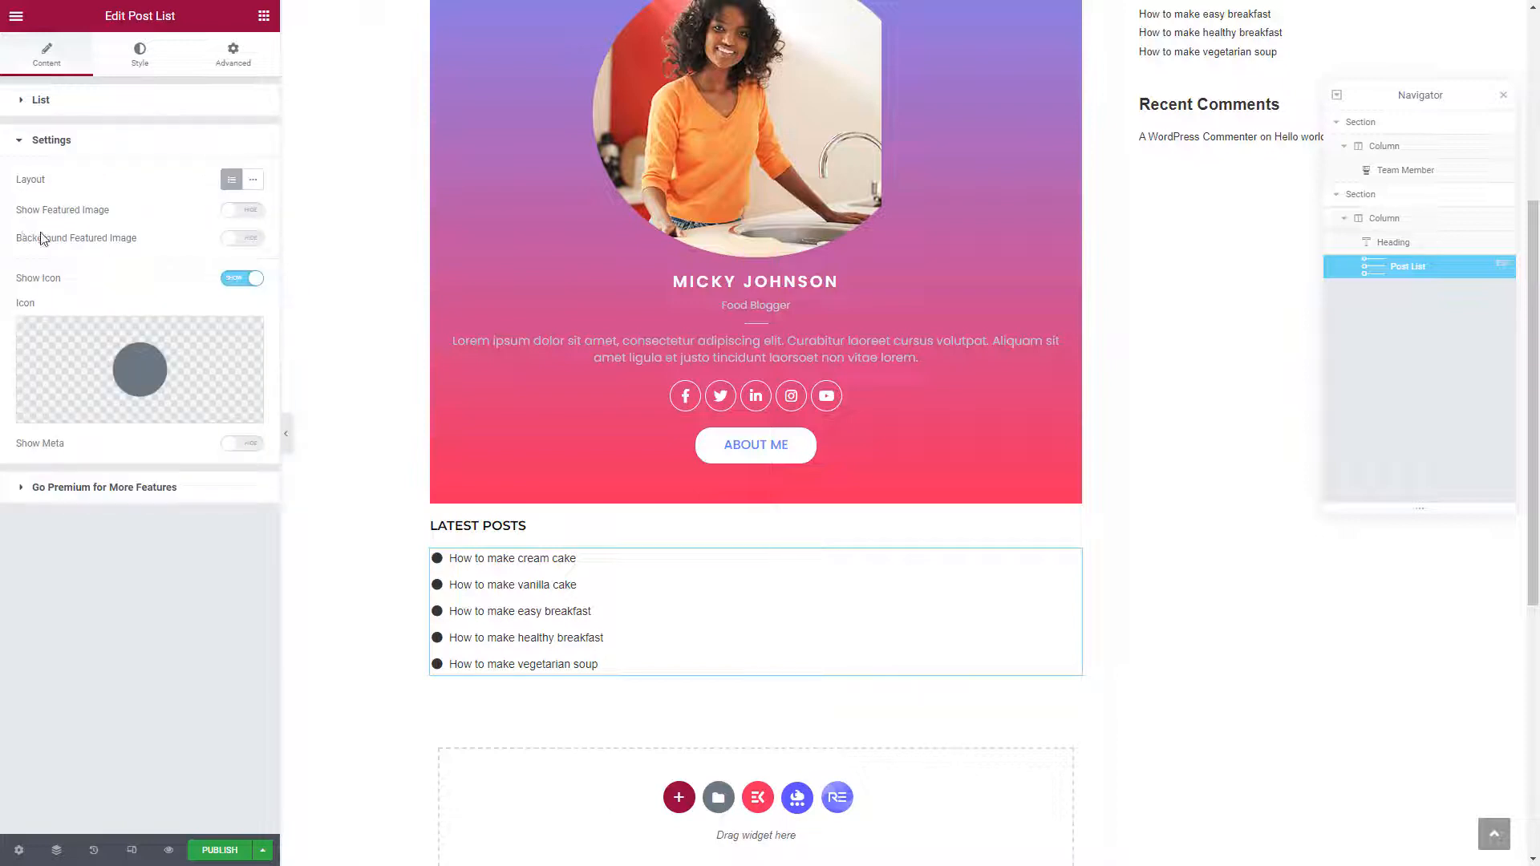
pyautogui.click(245, 211)
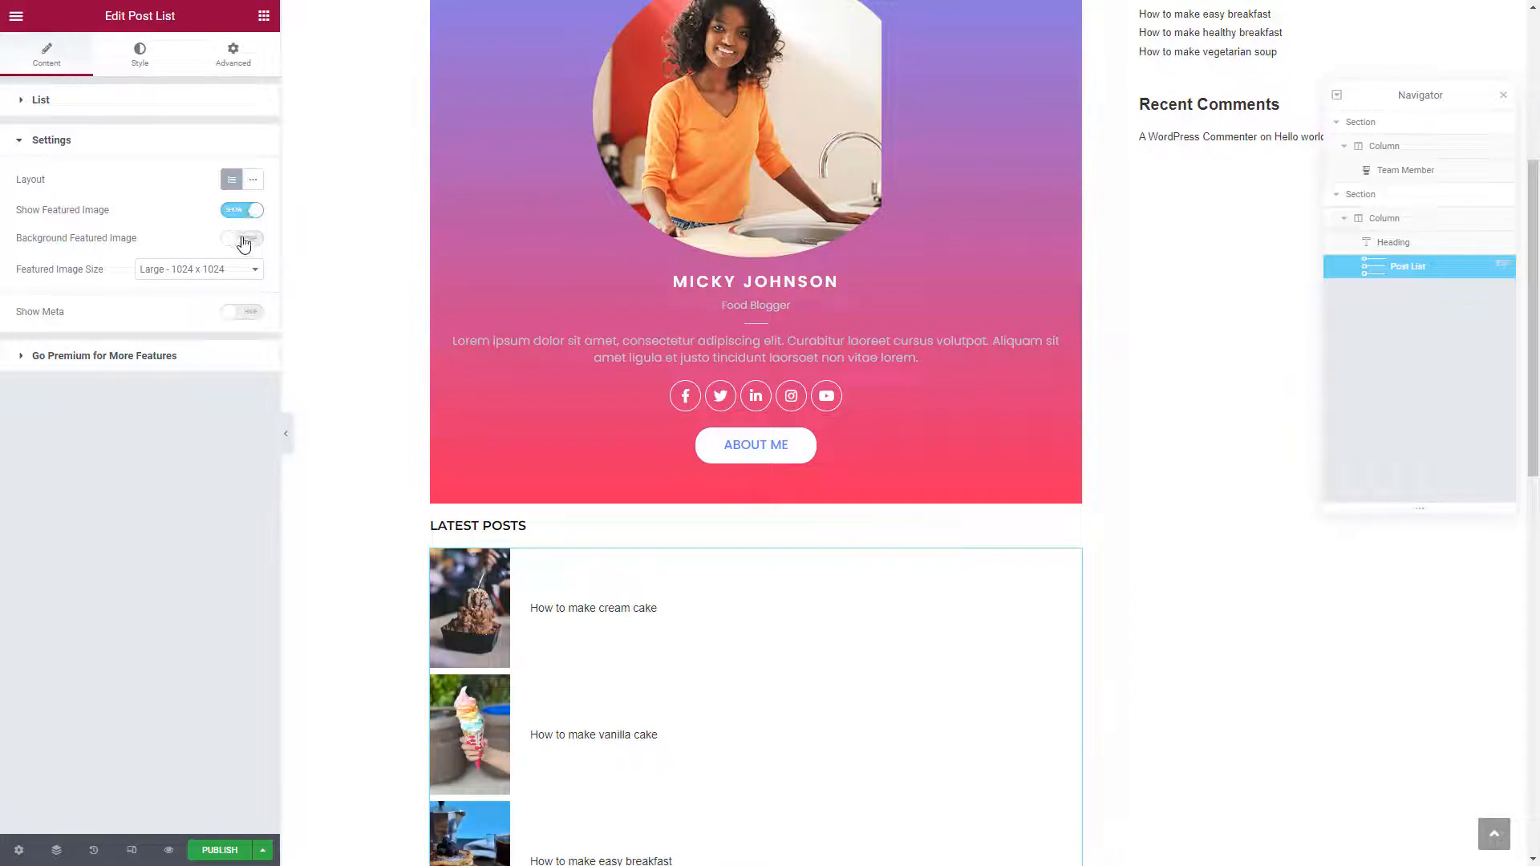
pyautogui.click(237, 271)
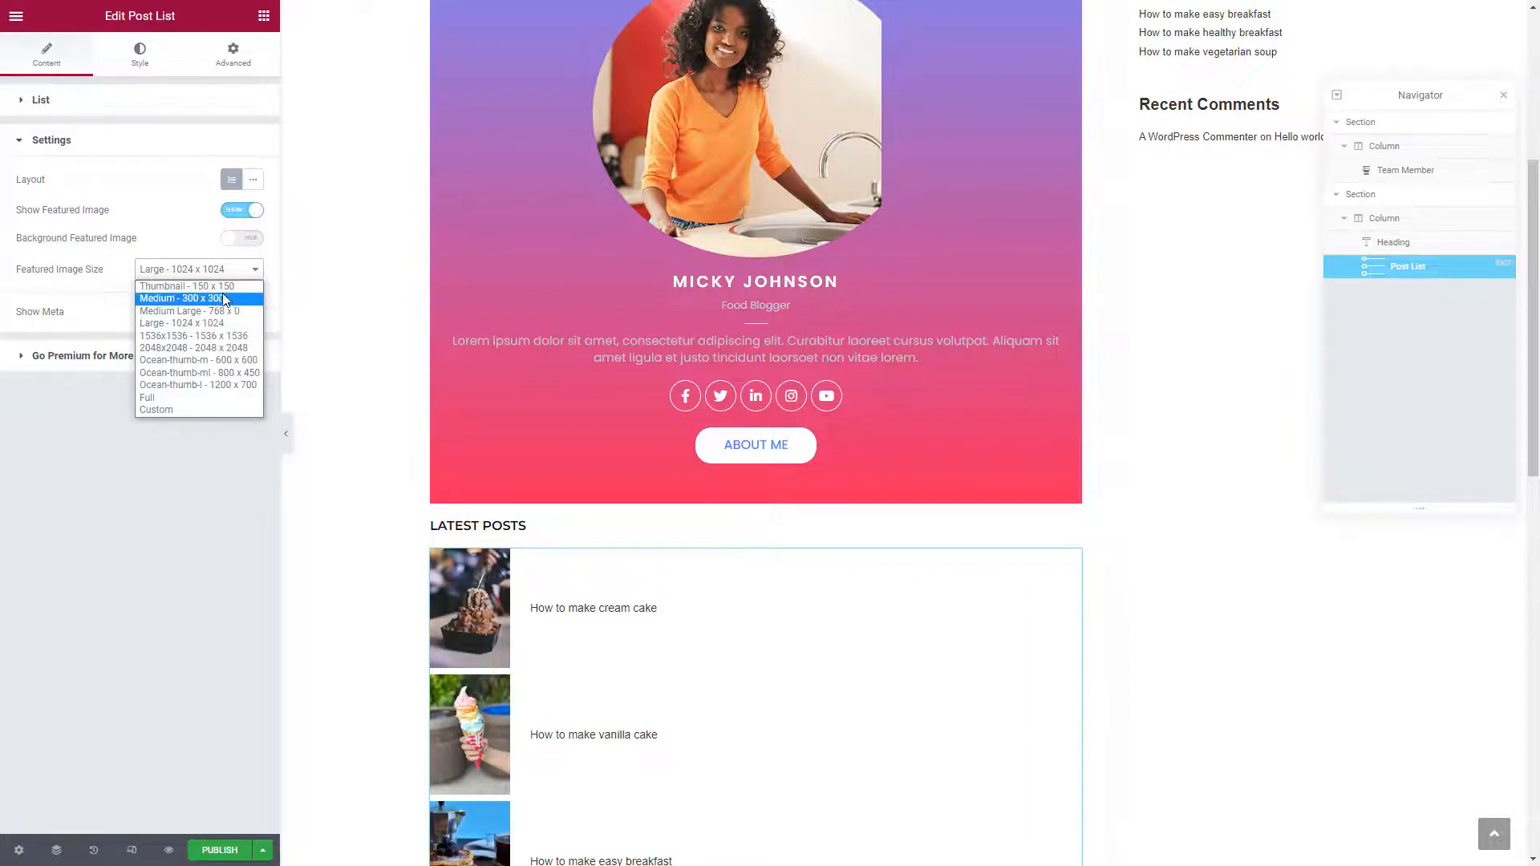
pyautogui.click(193, 282)
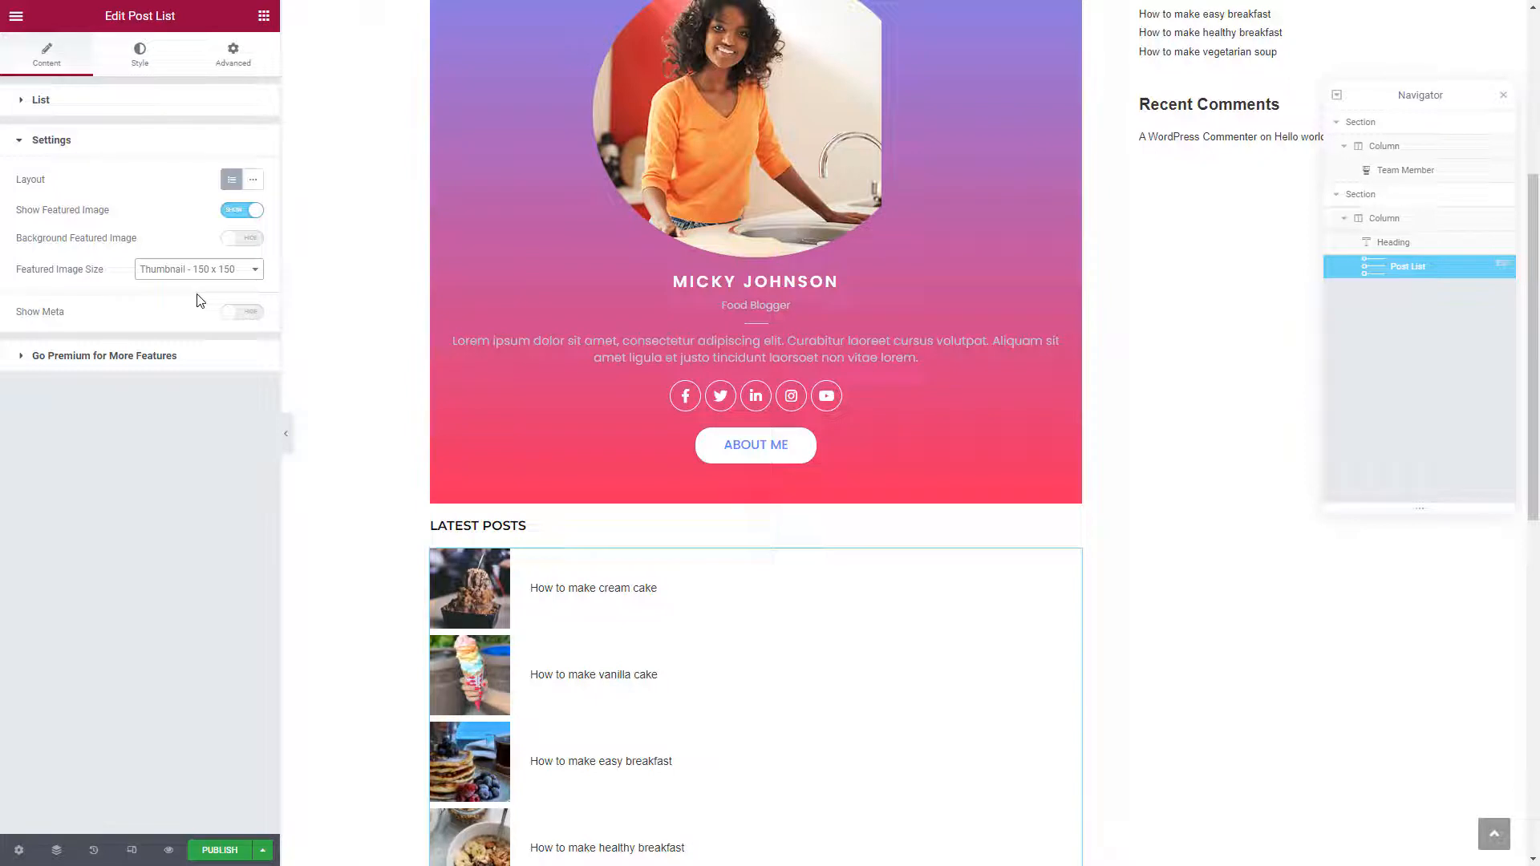
pyautogui.click(251, 318)
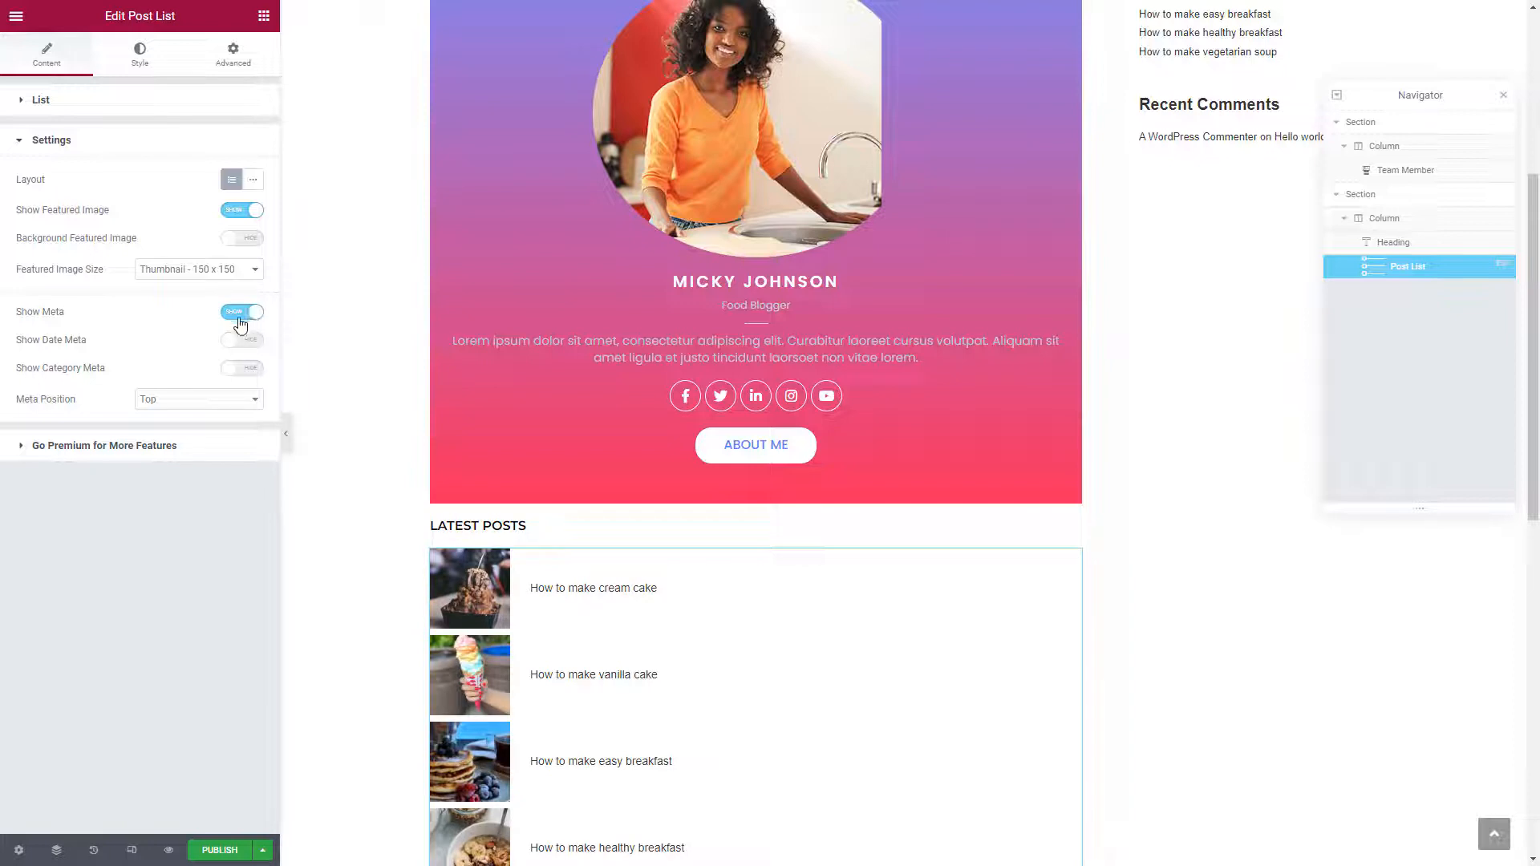
pyautogui.click(227, 373)
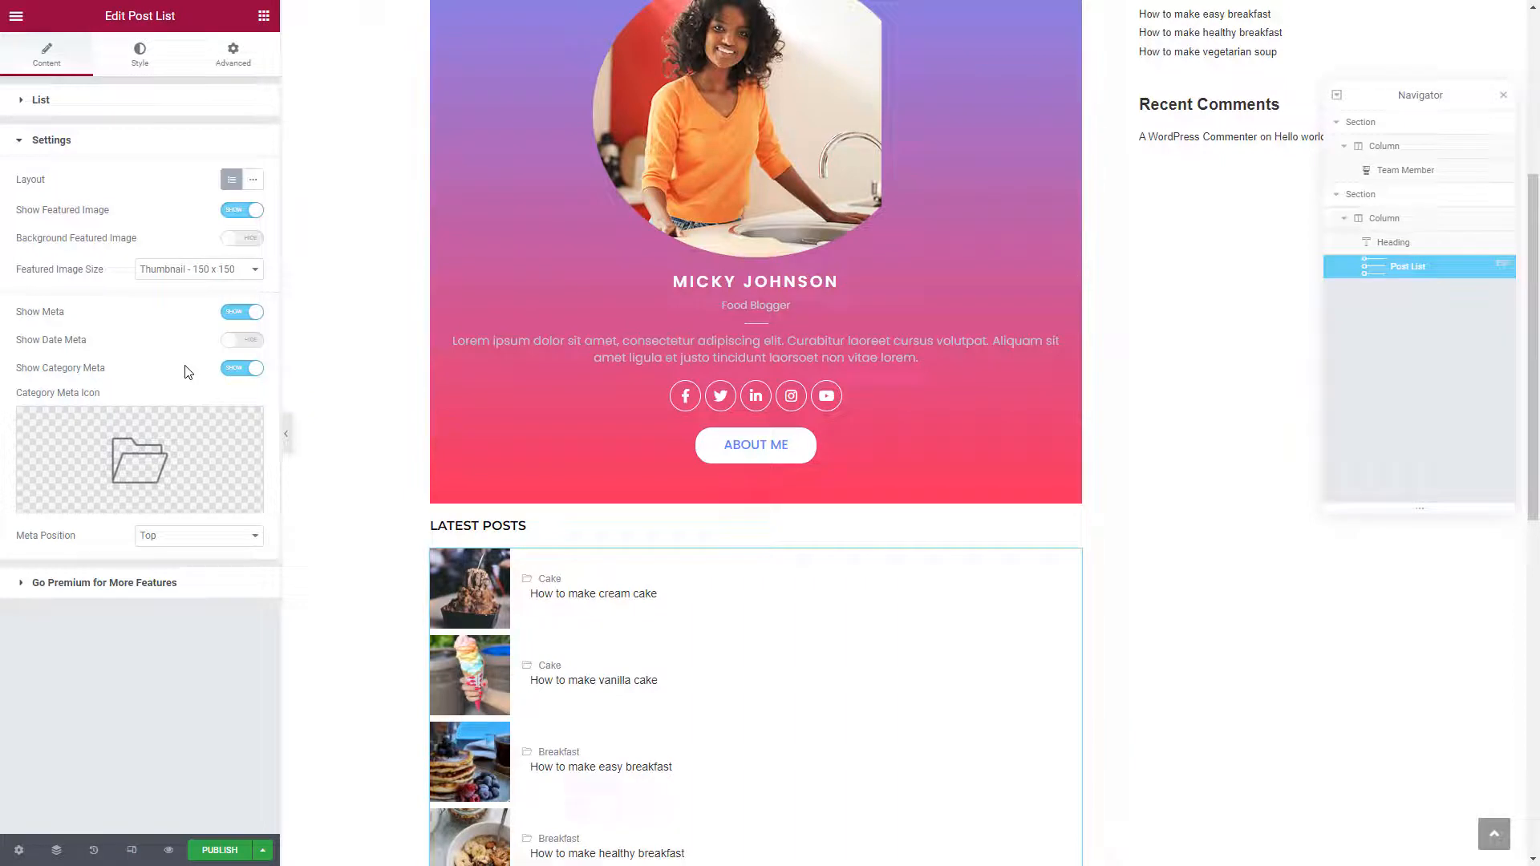
pyautogui.moveTo(168, 460)
pyautogui.click(185, 543)
pyautogui.click(186, 562)
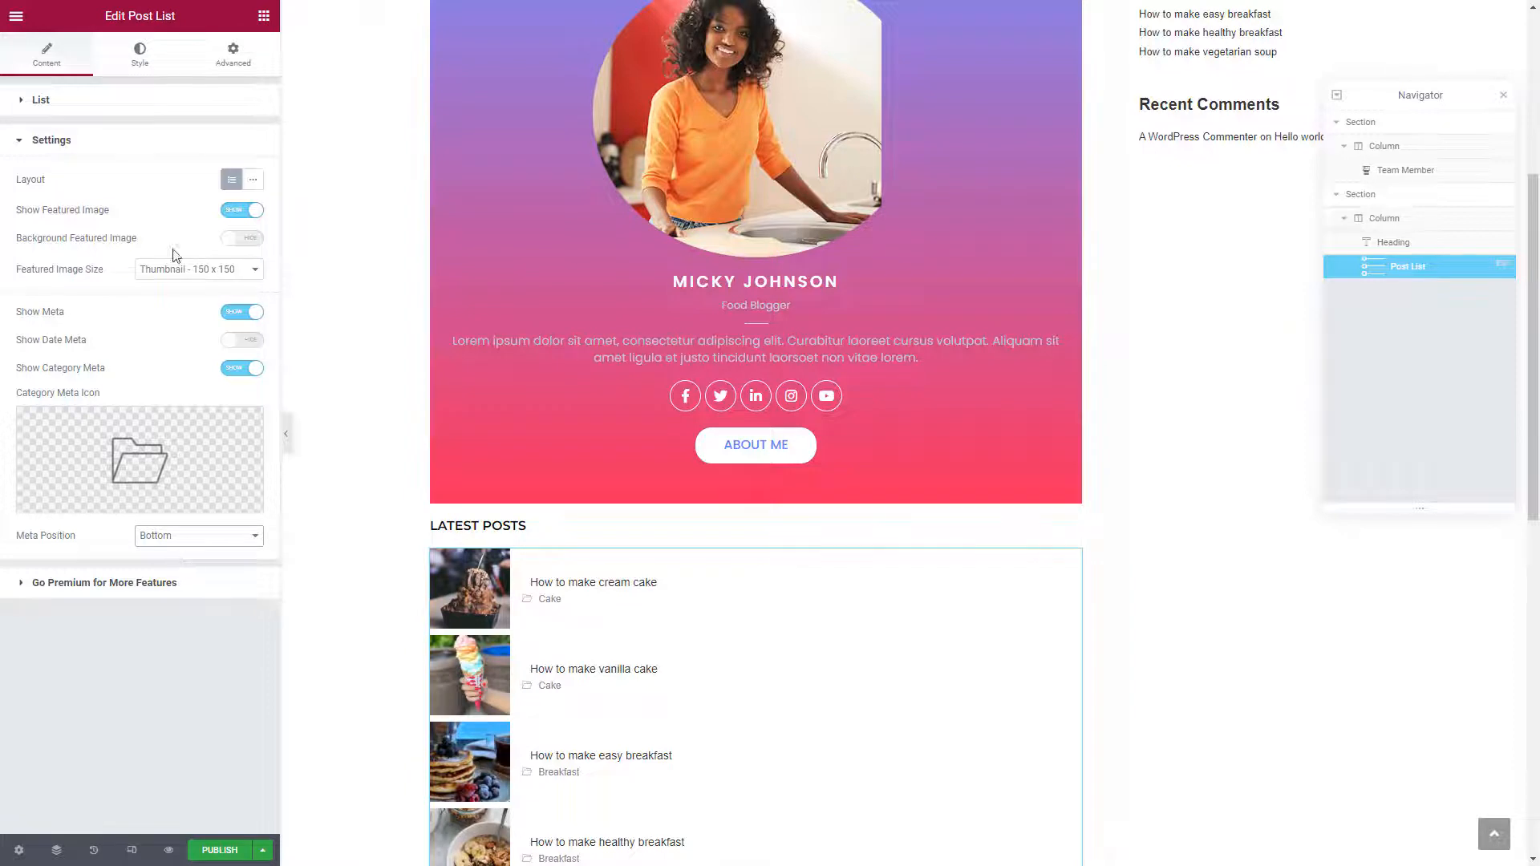
# Remove the post titles' left padding and set their font size to 18
pyautogui.click(144, 64)
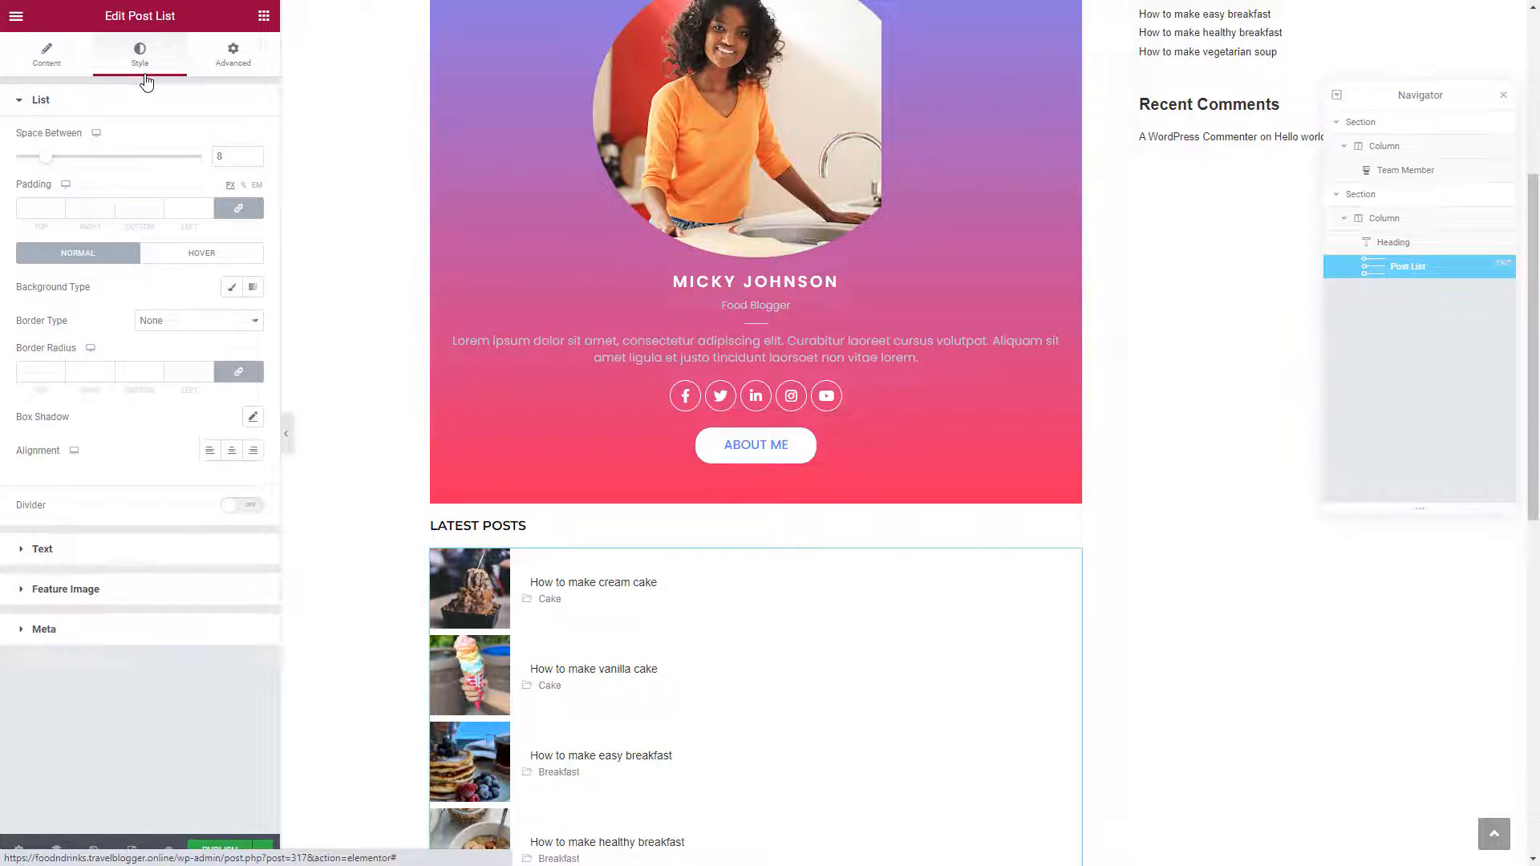
pyautogui.click(21, 560)
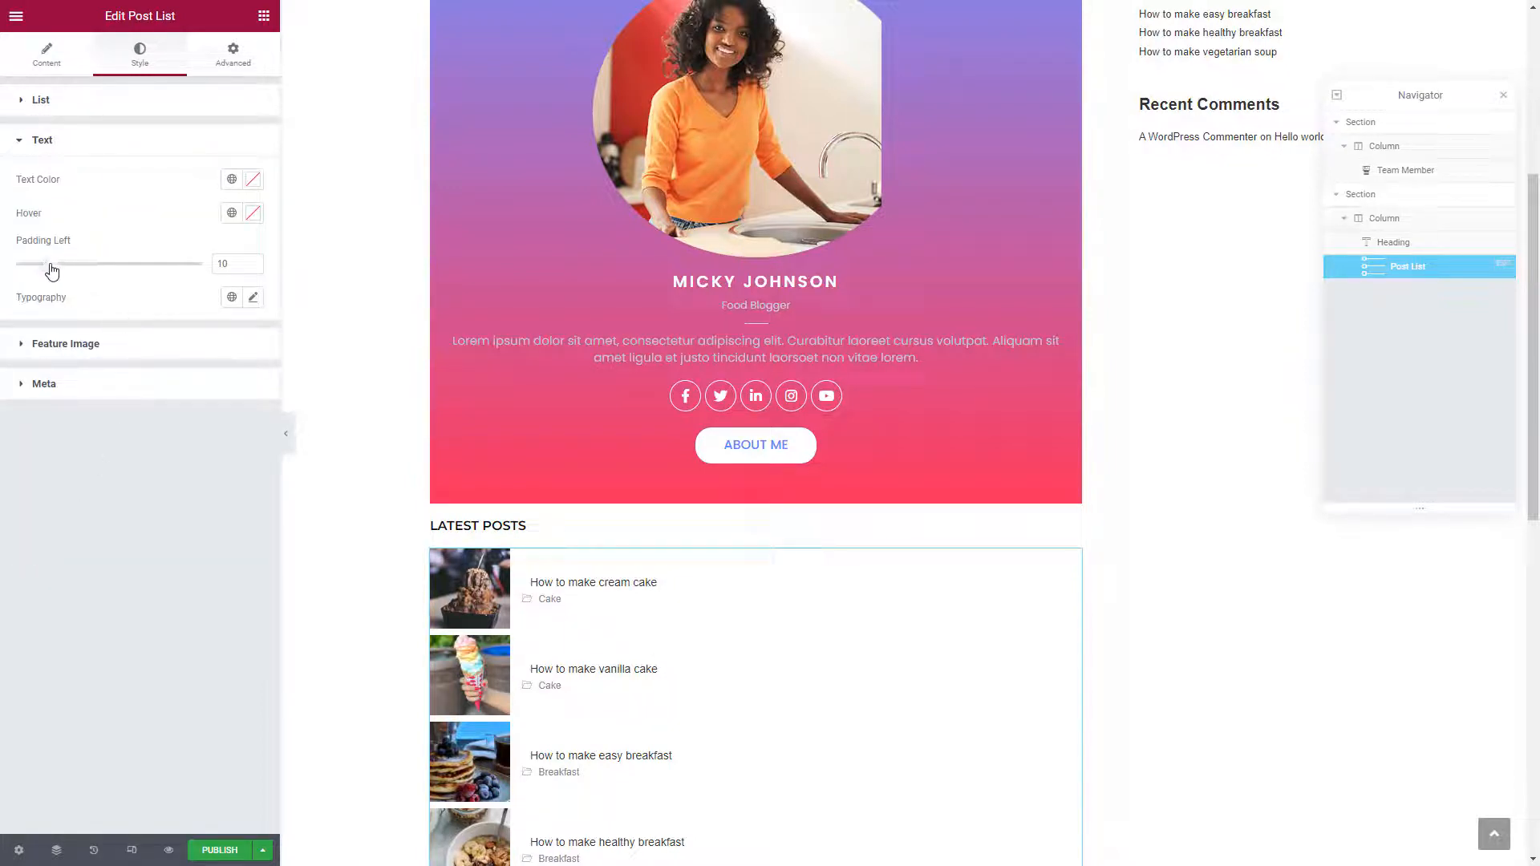
pyautogui.moveTo(52, 265); pyautogui.dragTo(16, 266)
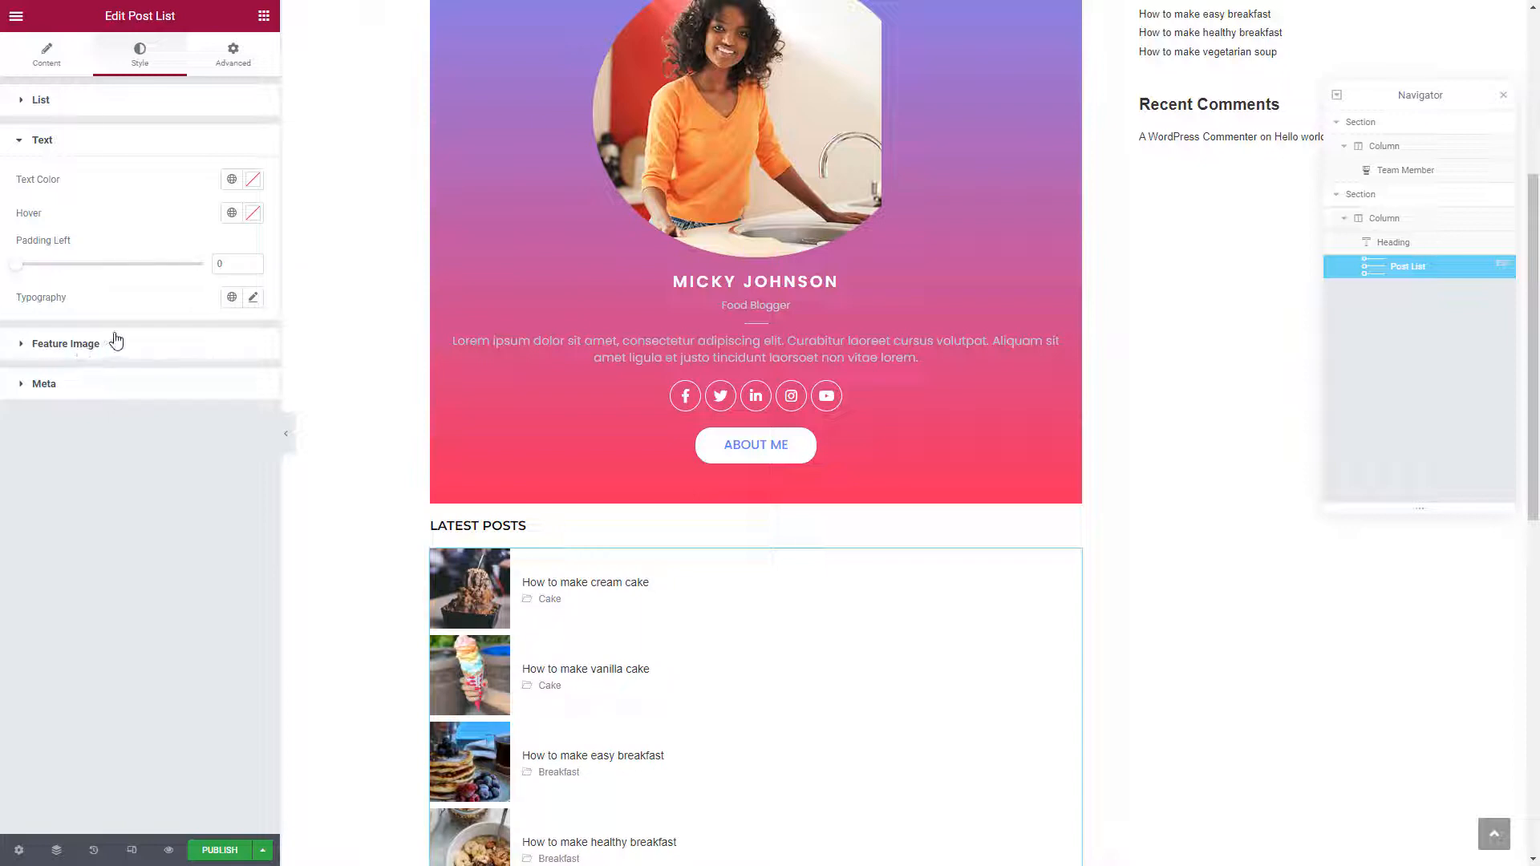
pyautogui.click(254, 298)
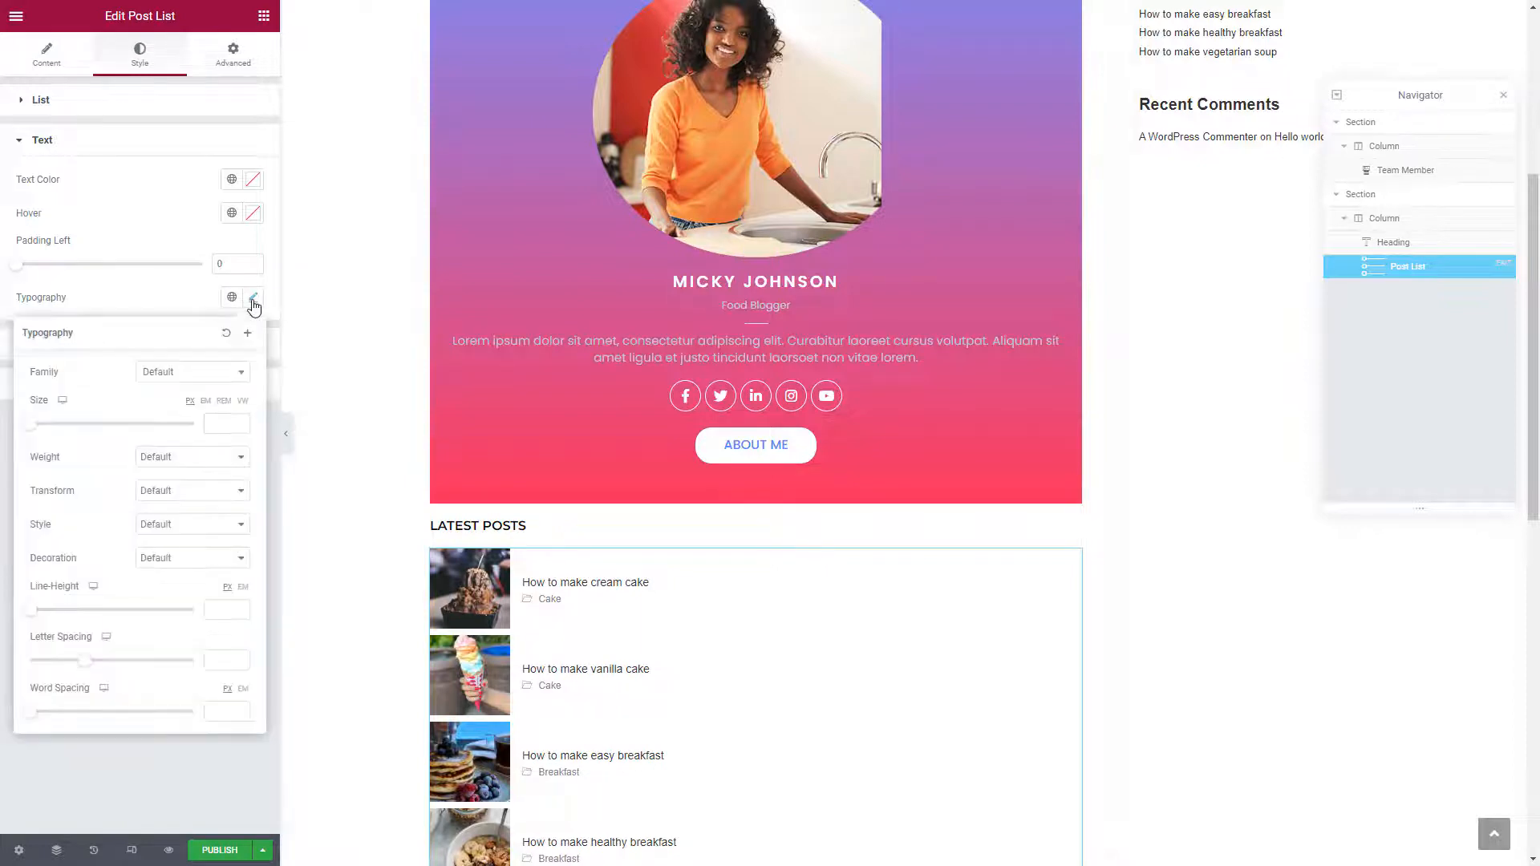
pyautogui.click(217, 418)
pyautogui.write('18')
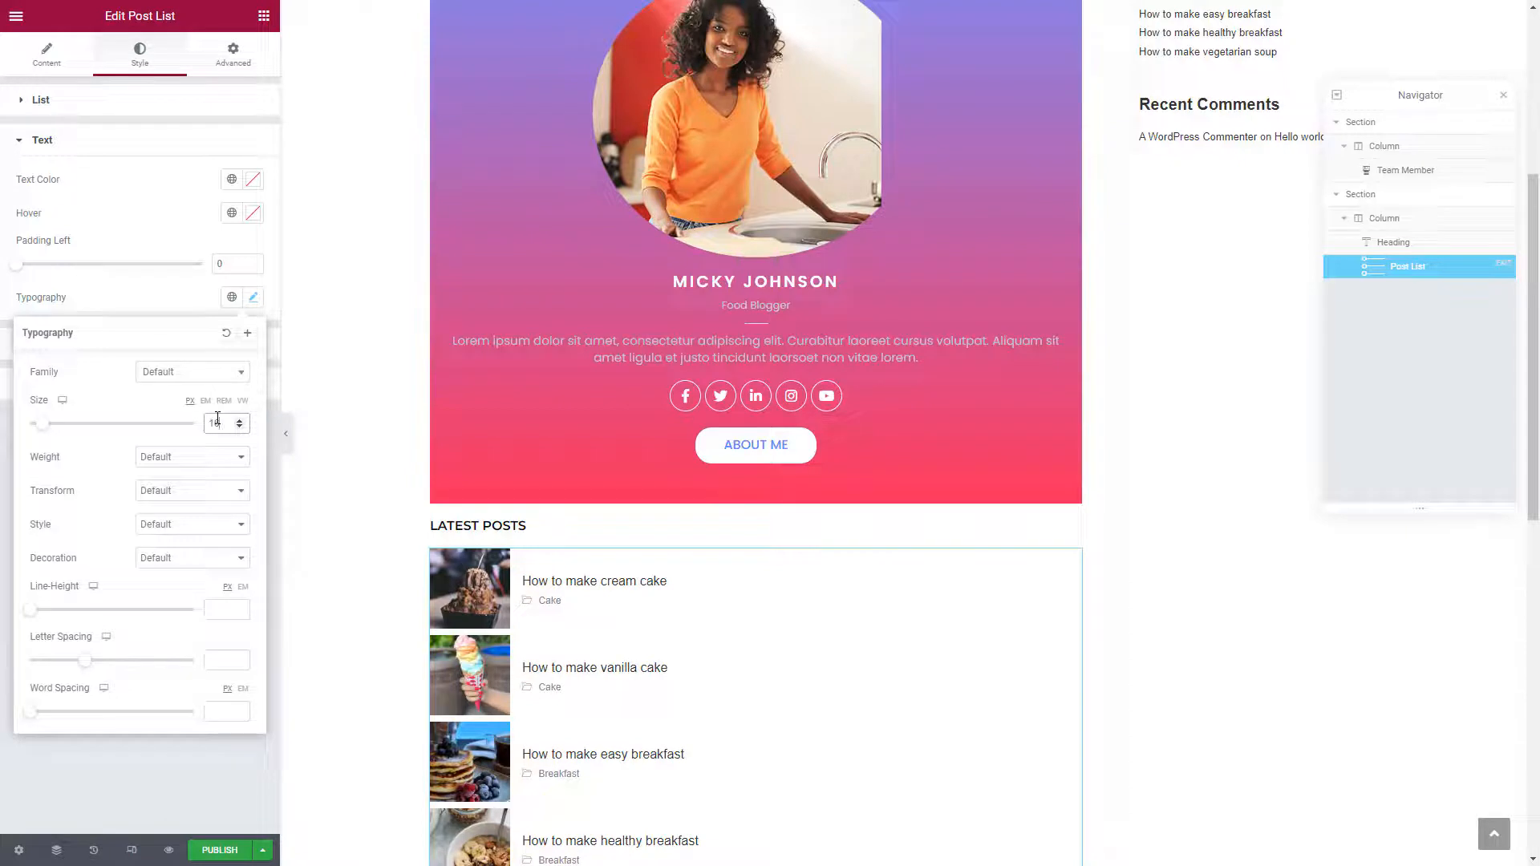
pyautogui.click(168, 297)
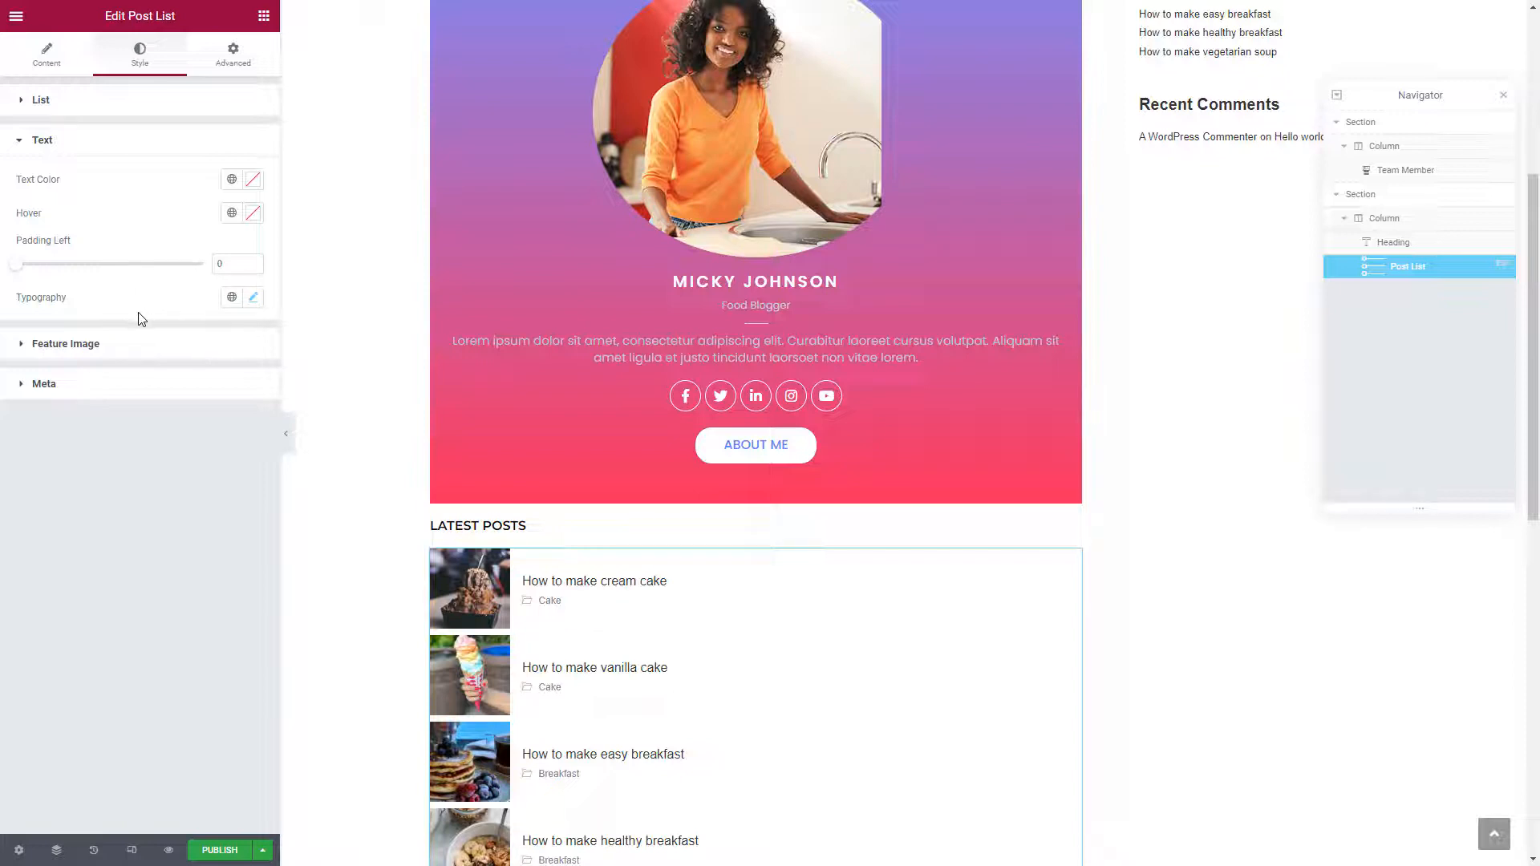
pyautogui.click(21, 351)
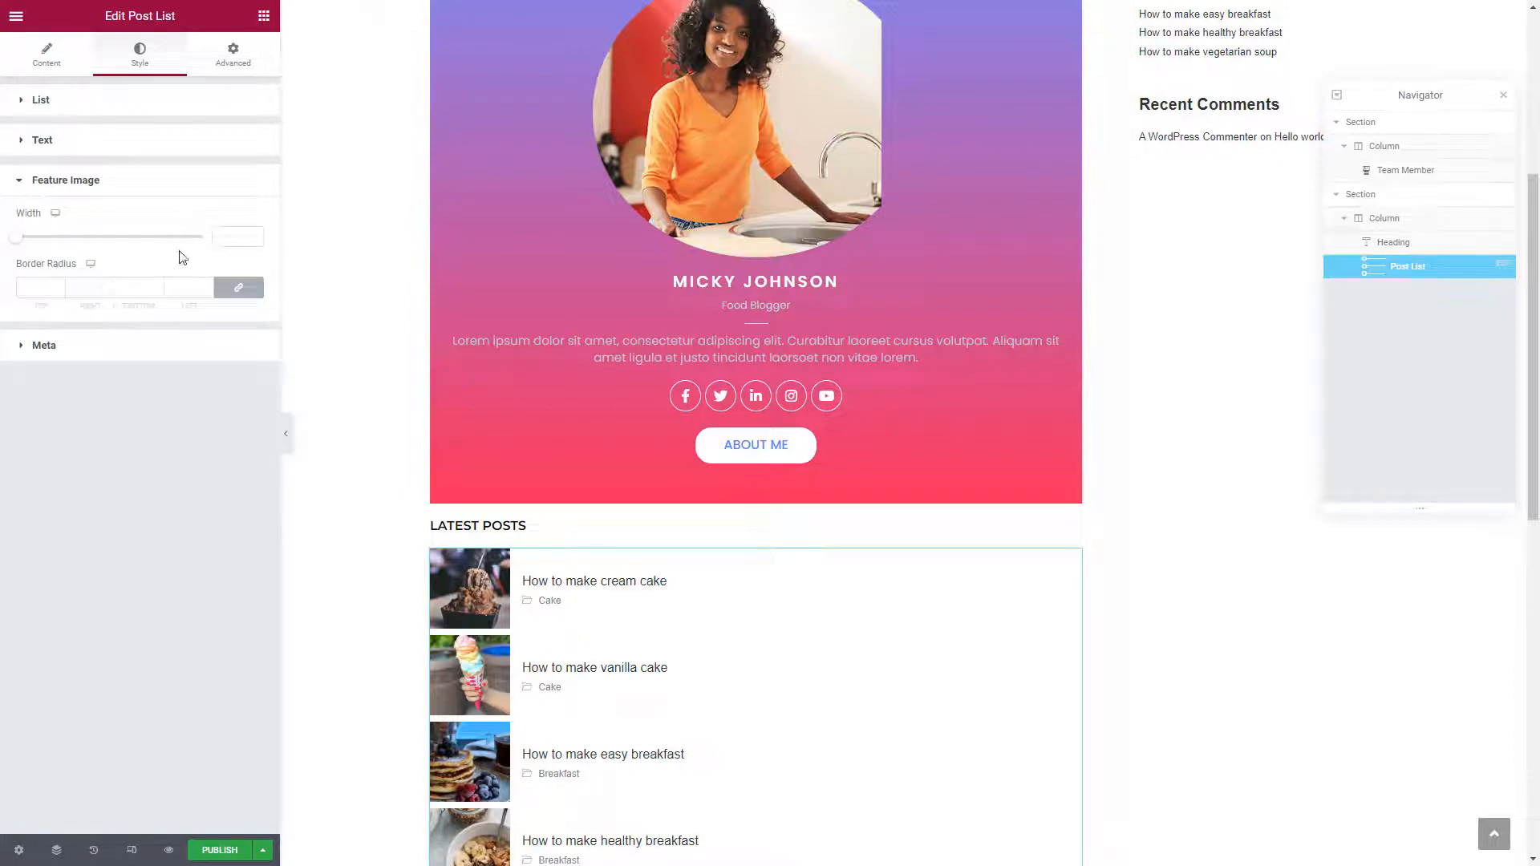
pyautogui.click(28, 180)
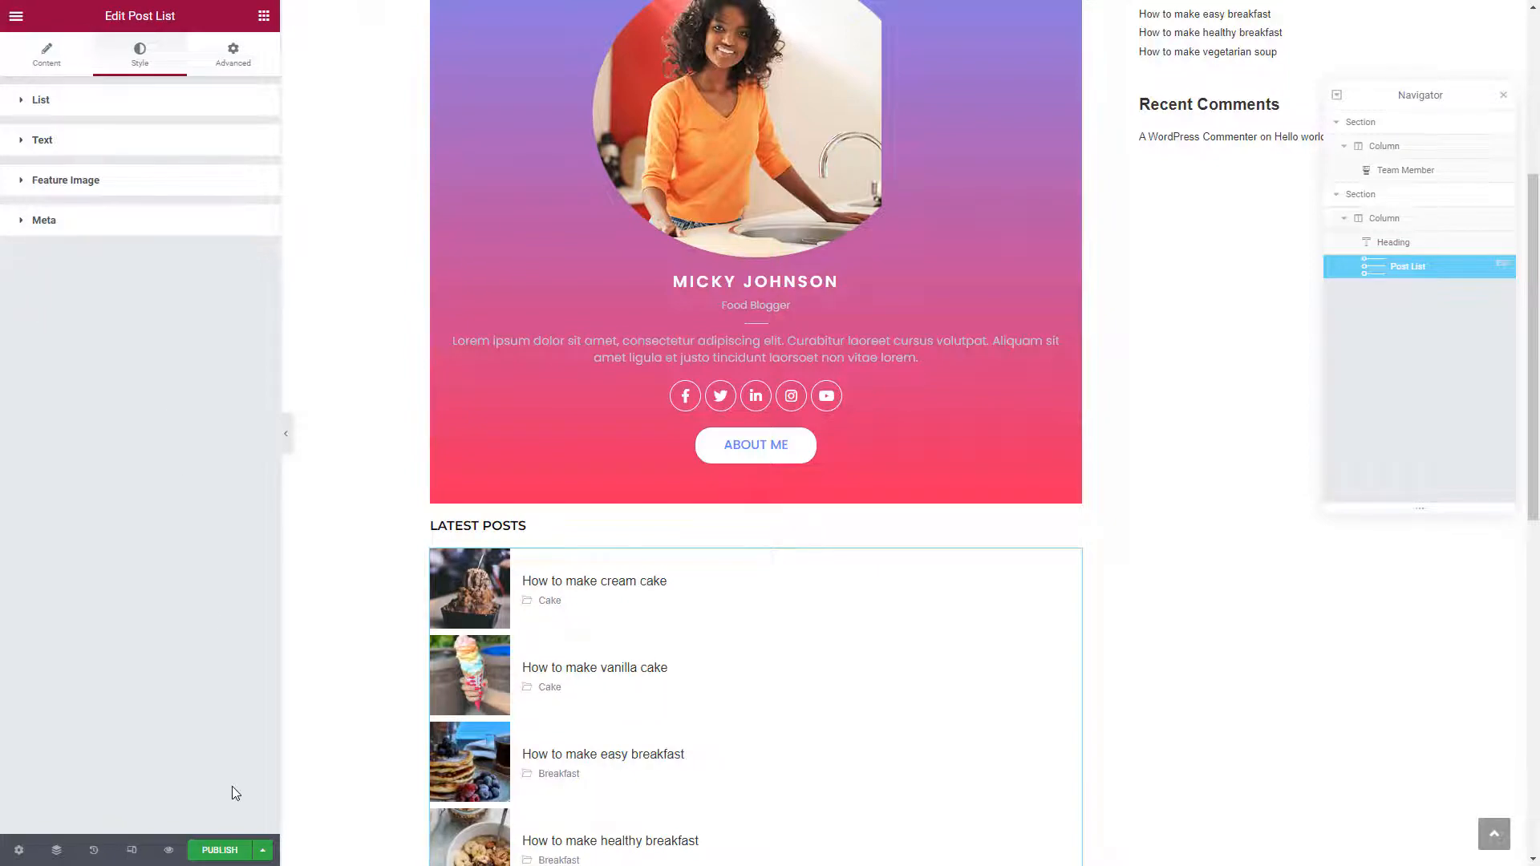
# Add a new section below the Latest Posts list and drop a Heading widget into it
pyautogui.scroll(-2, 537, 705)
pyautogui.scroll(-3, 545, 702)
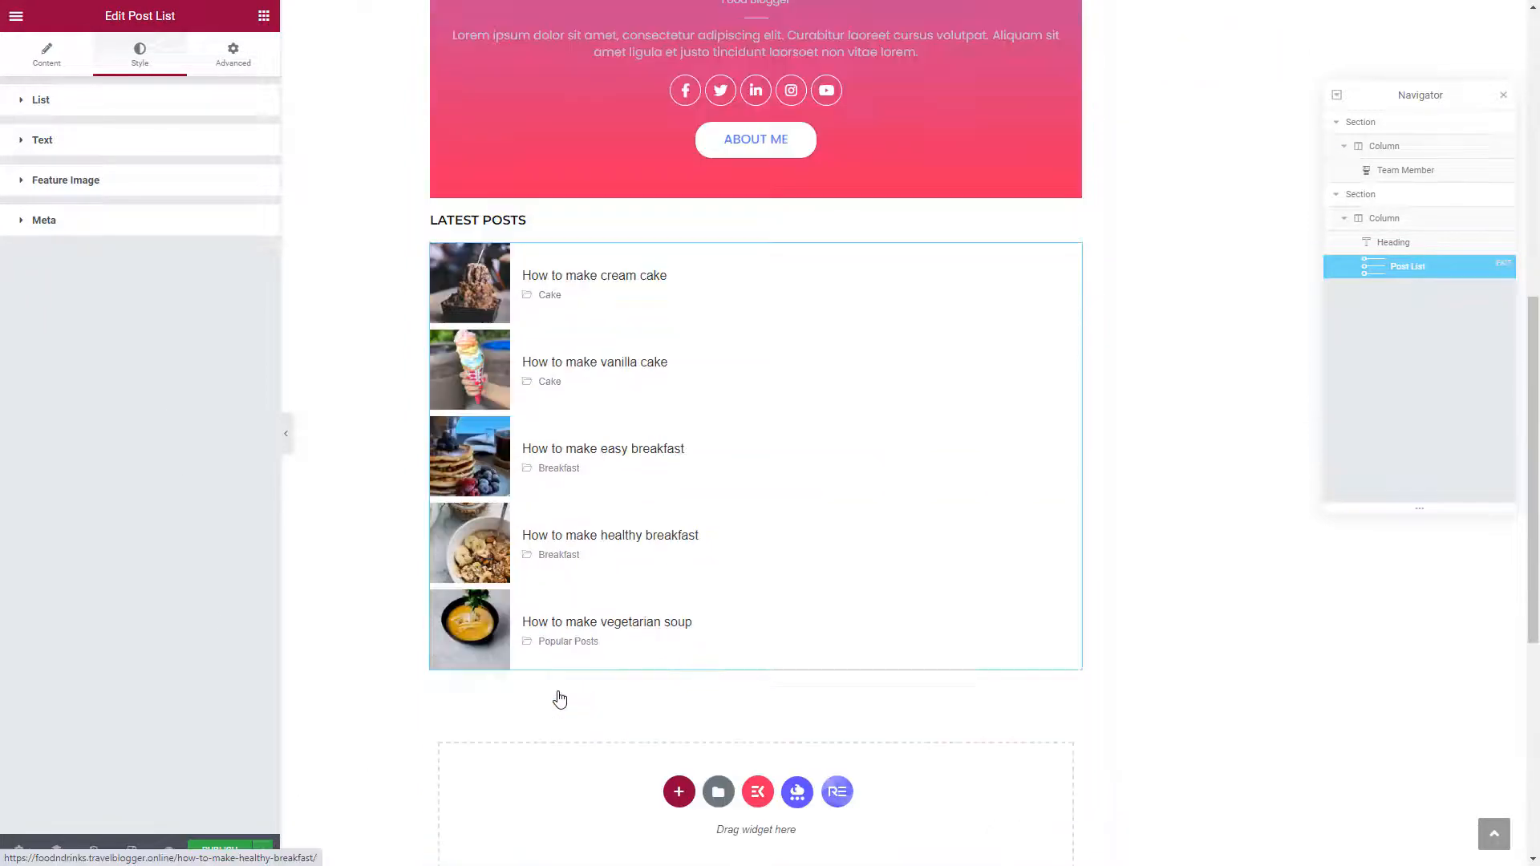
pyautogui.click(678, 780)
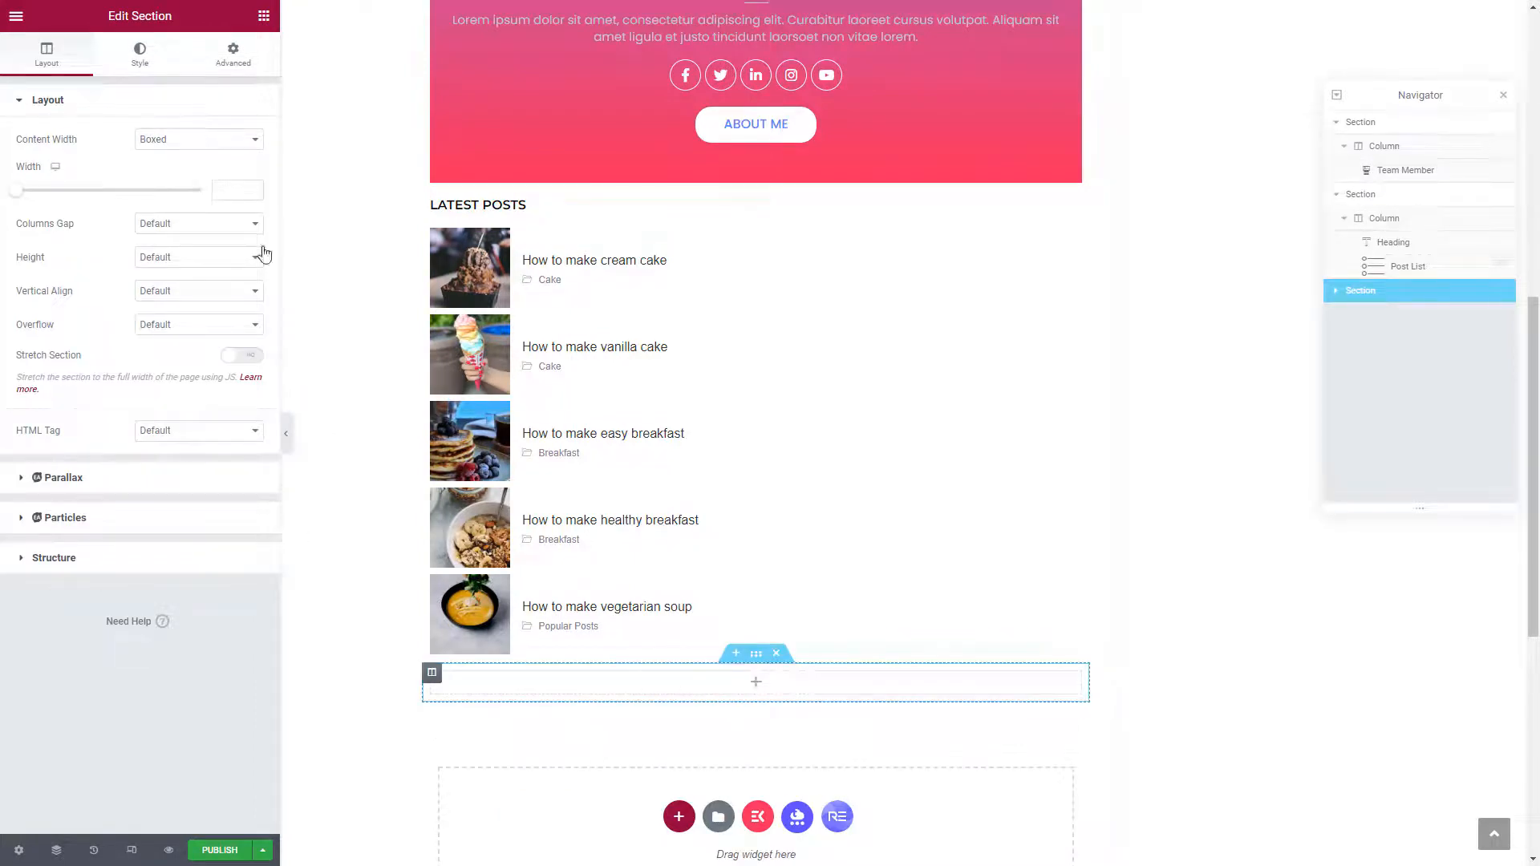
pyautogui.click(264, 16)
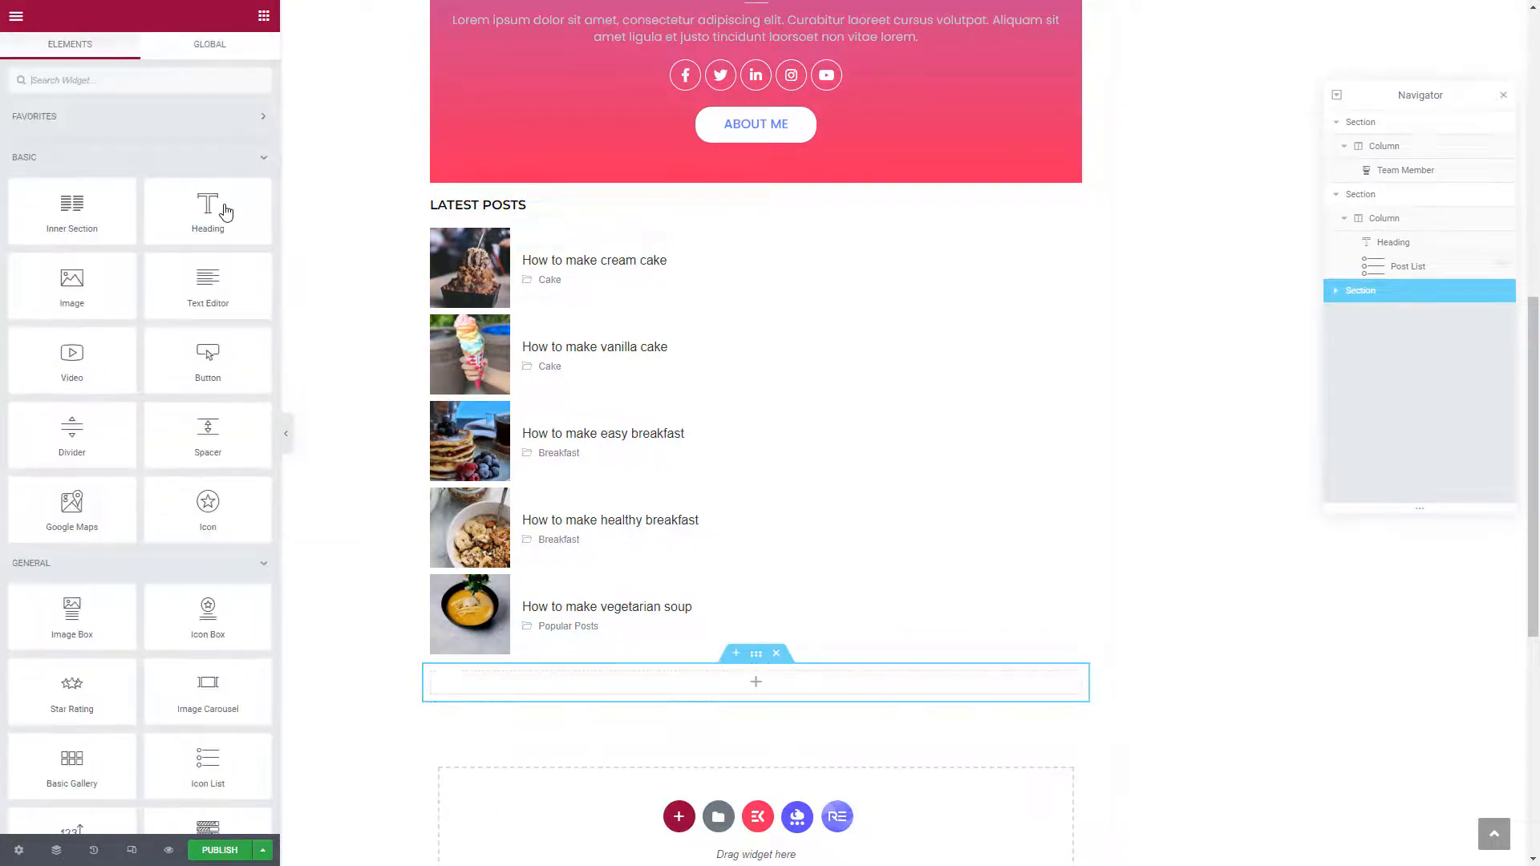
pyautogui.moveTo(225, 211); pyautogui.dragTo(506, 661)
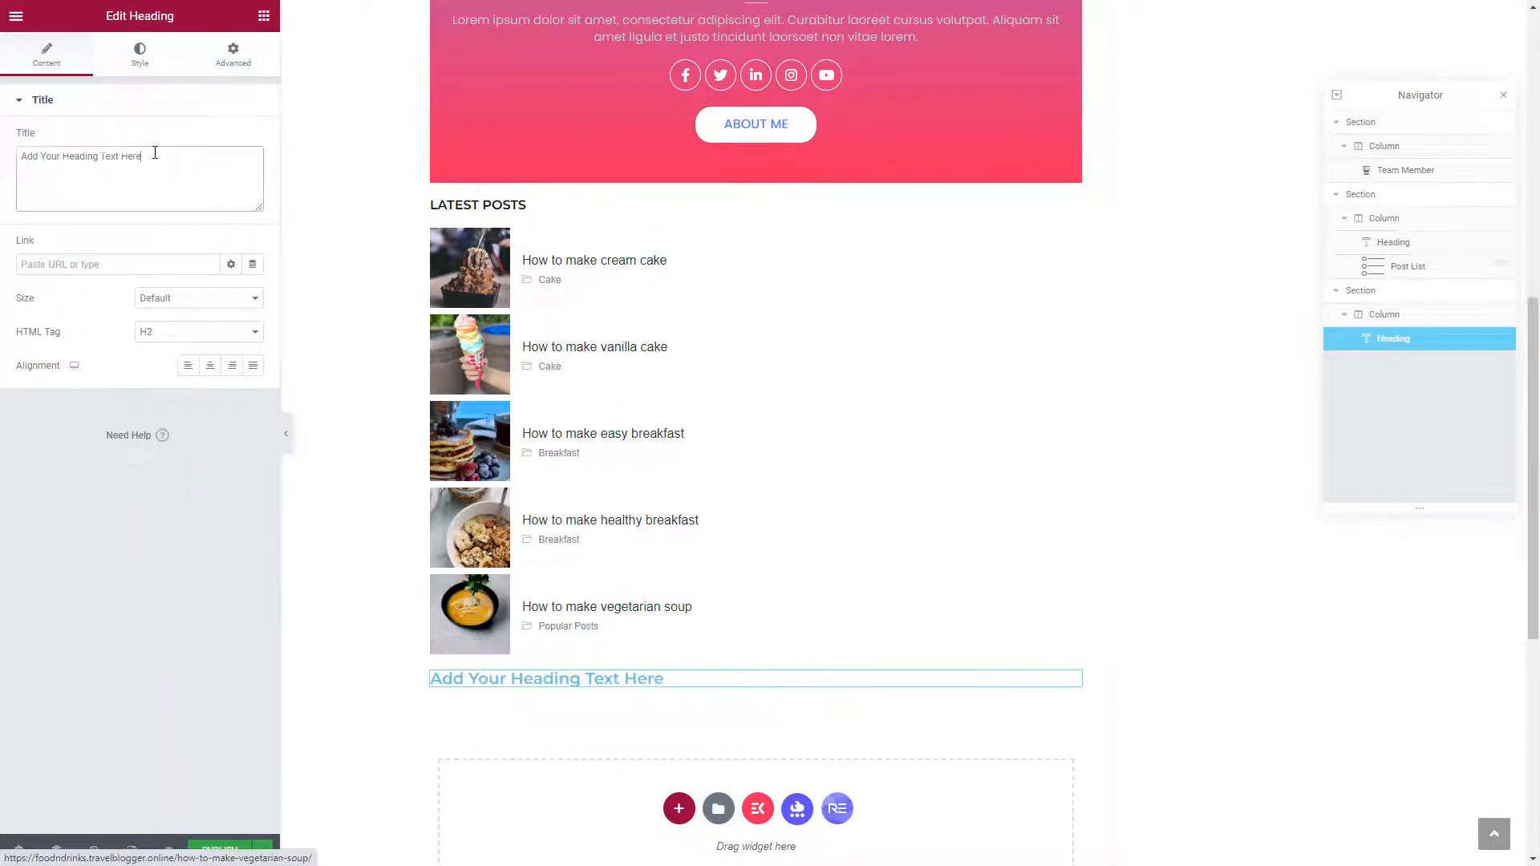
# Change the heading text to 'For more info'
pyautogui.tripleClick(154, 153)
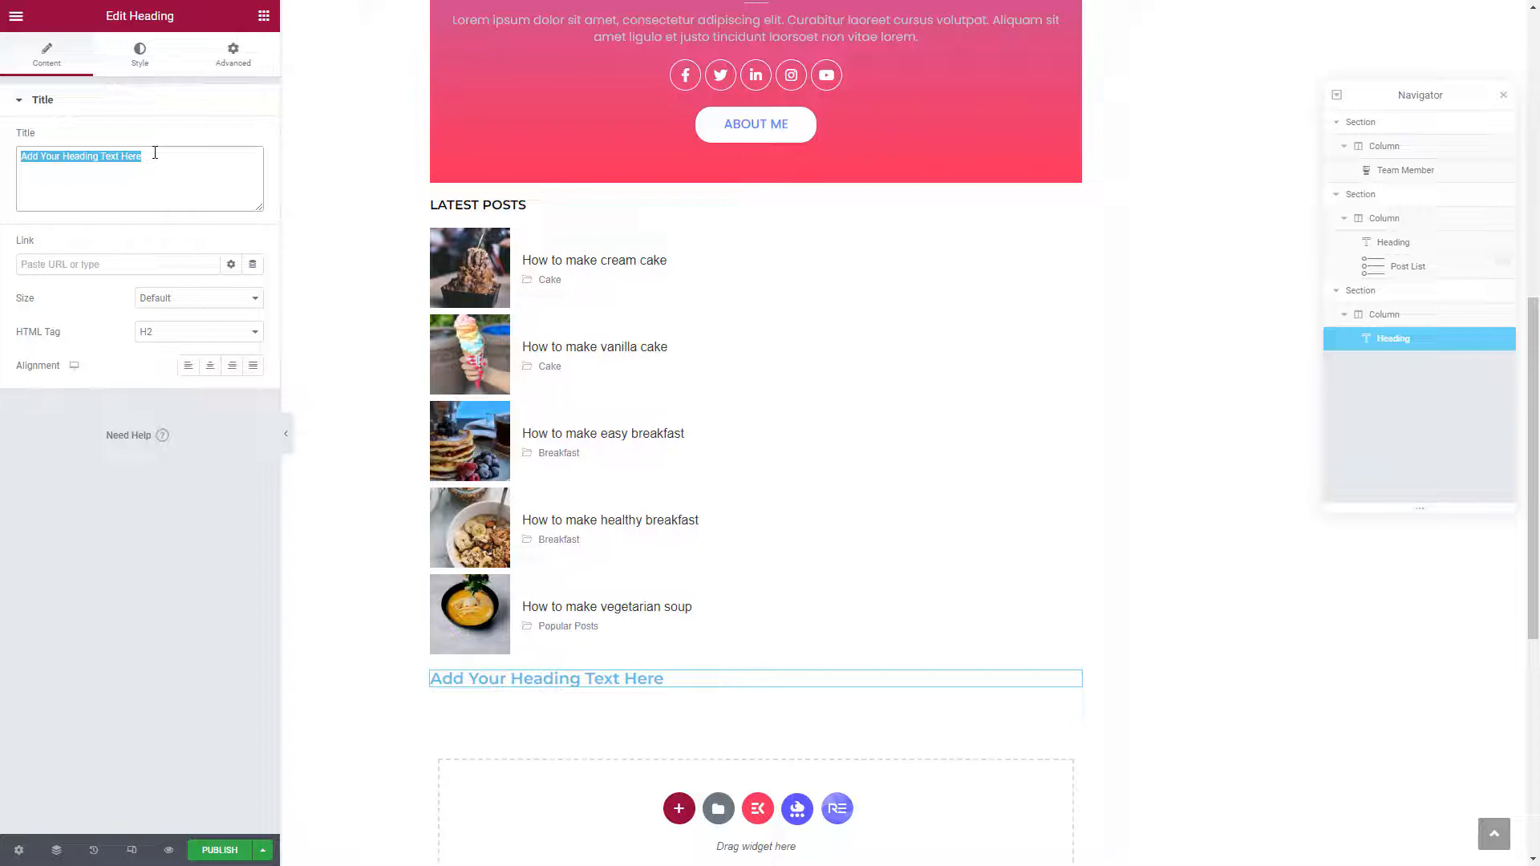
pyautogui.write('F')
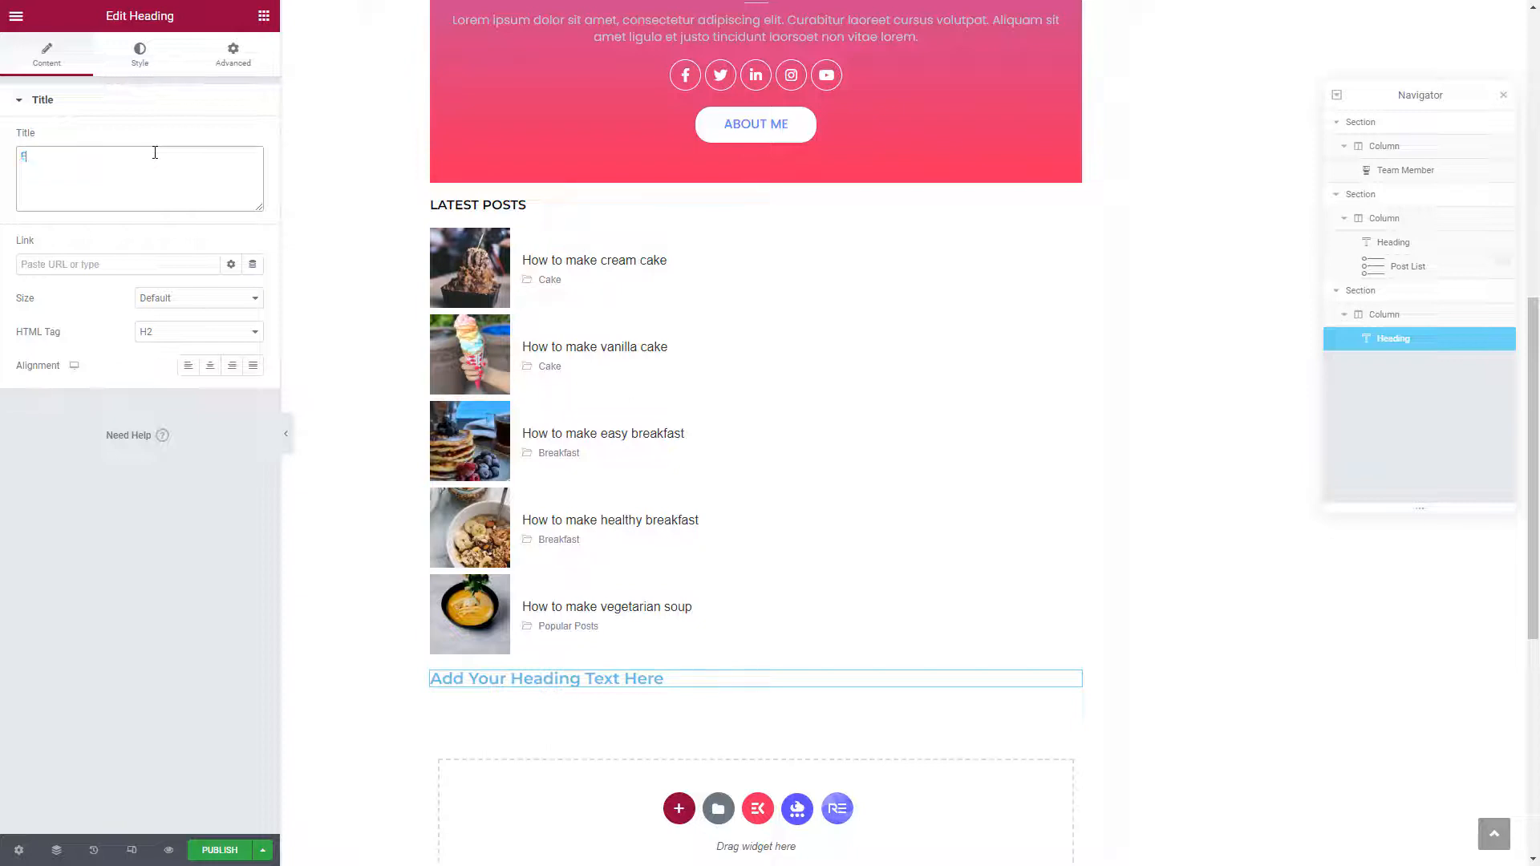
pyautogui.write('or more')
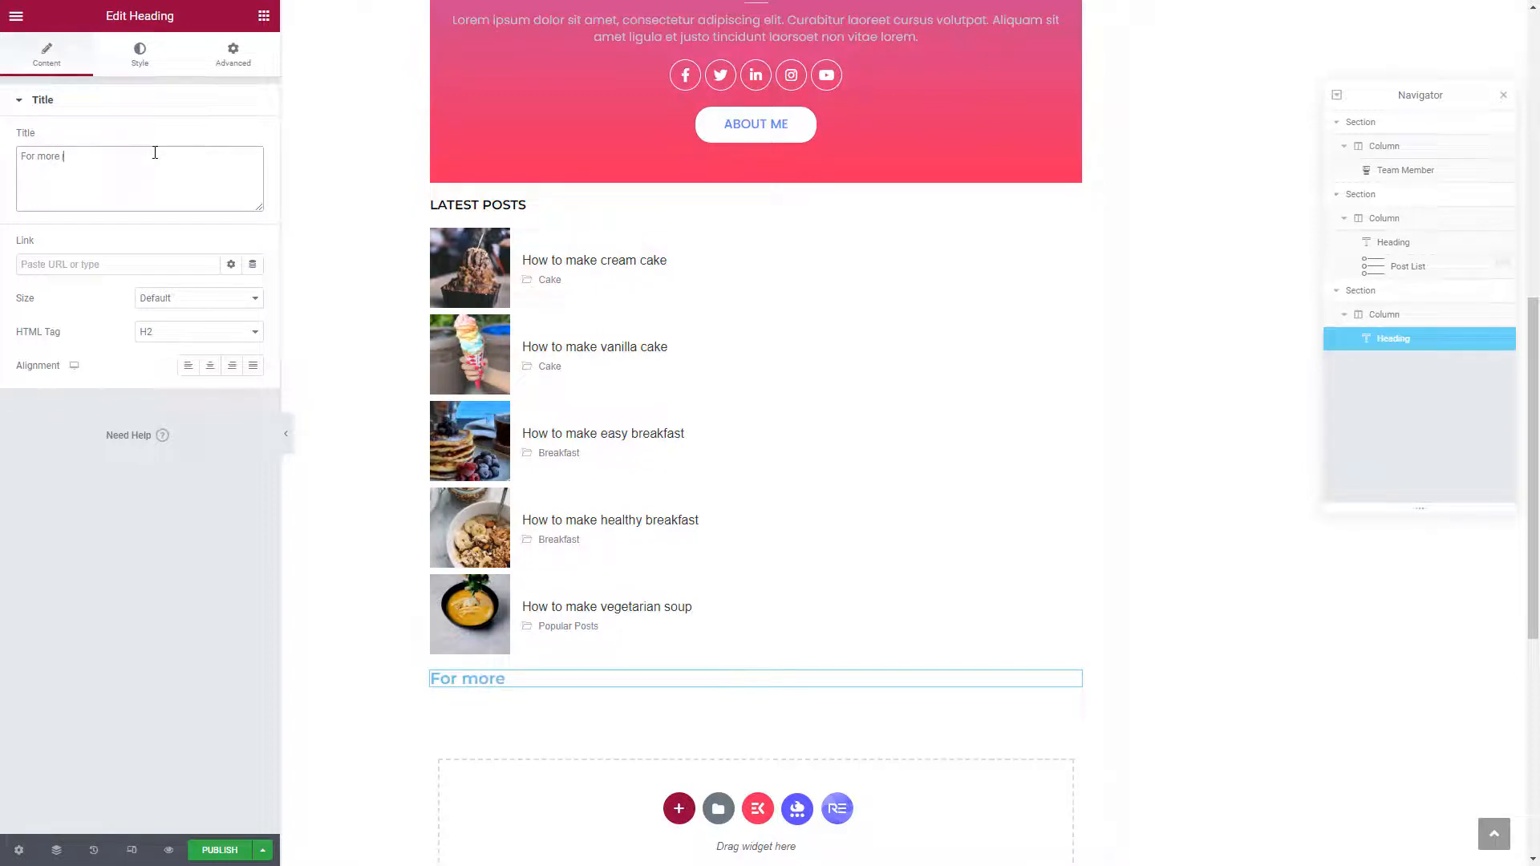
pyautogui.write(' infor')
pyautogui.hotkey('ctrl', 'shift', 'Left')
pyautogui.write('info')
# Set the heading text colour to black (#000000)
pyautogui.click(147, 63)
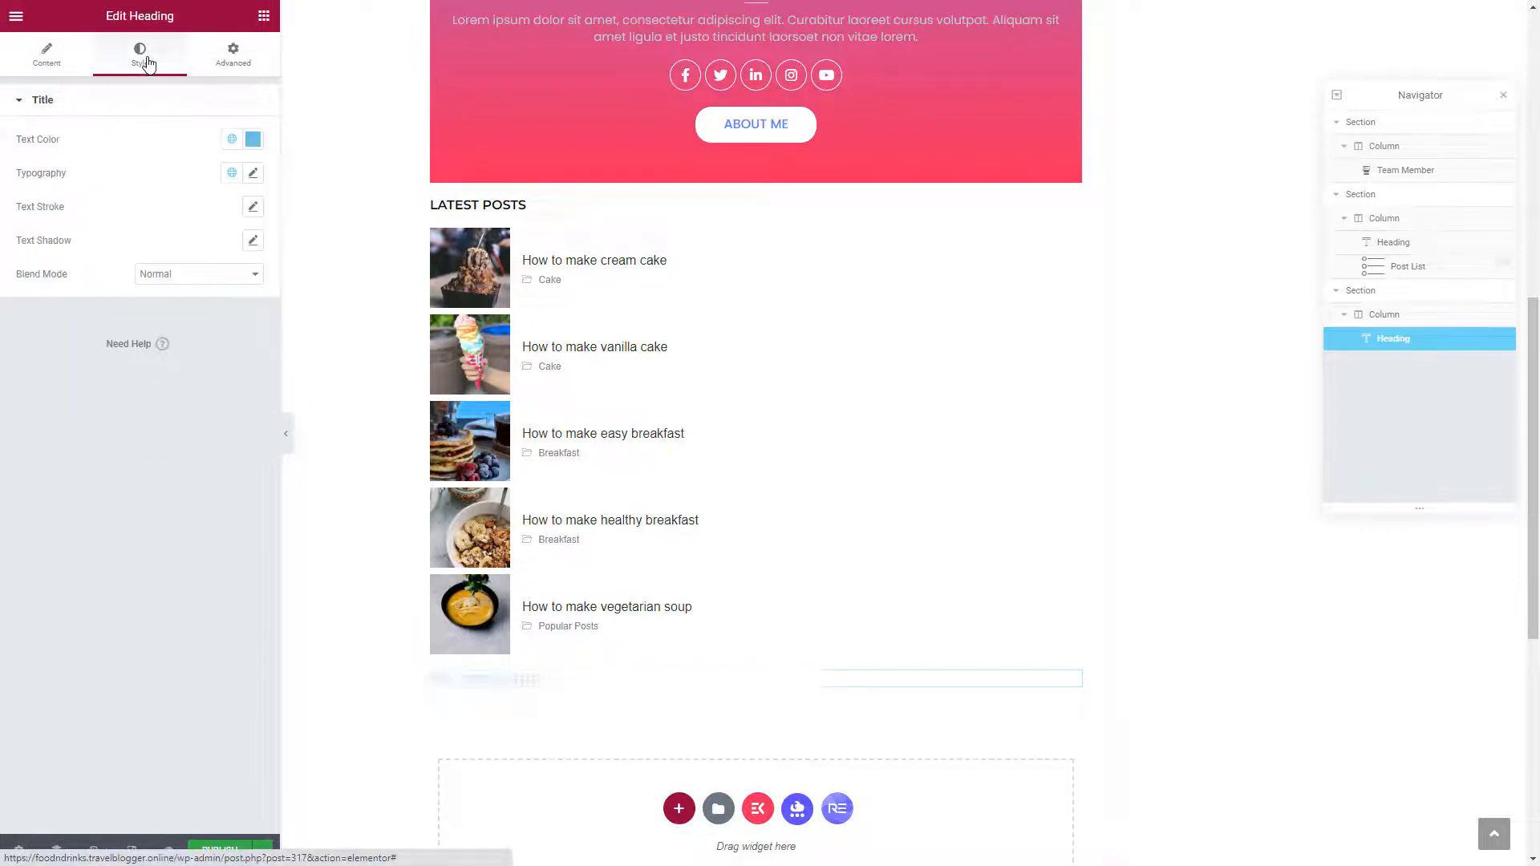
pyautogui.click(258, 141)
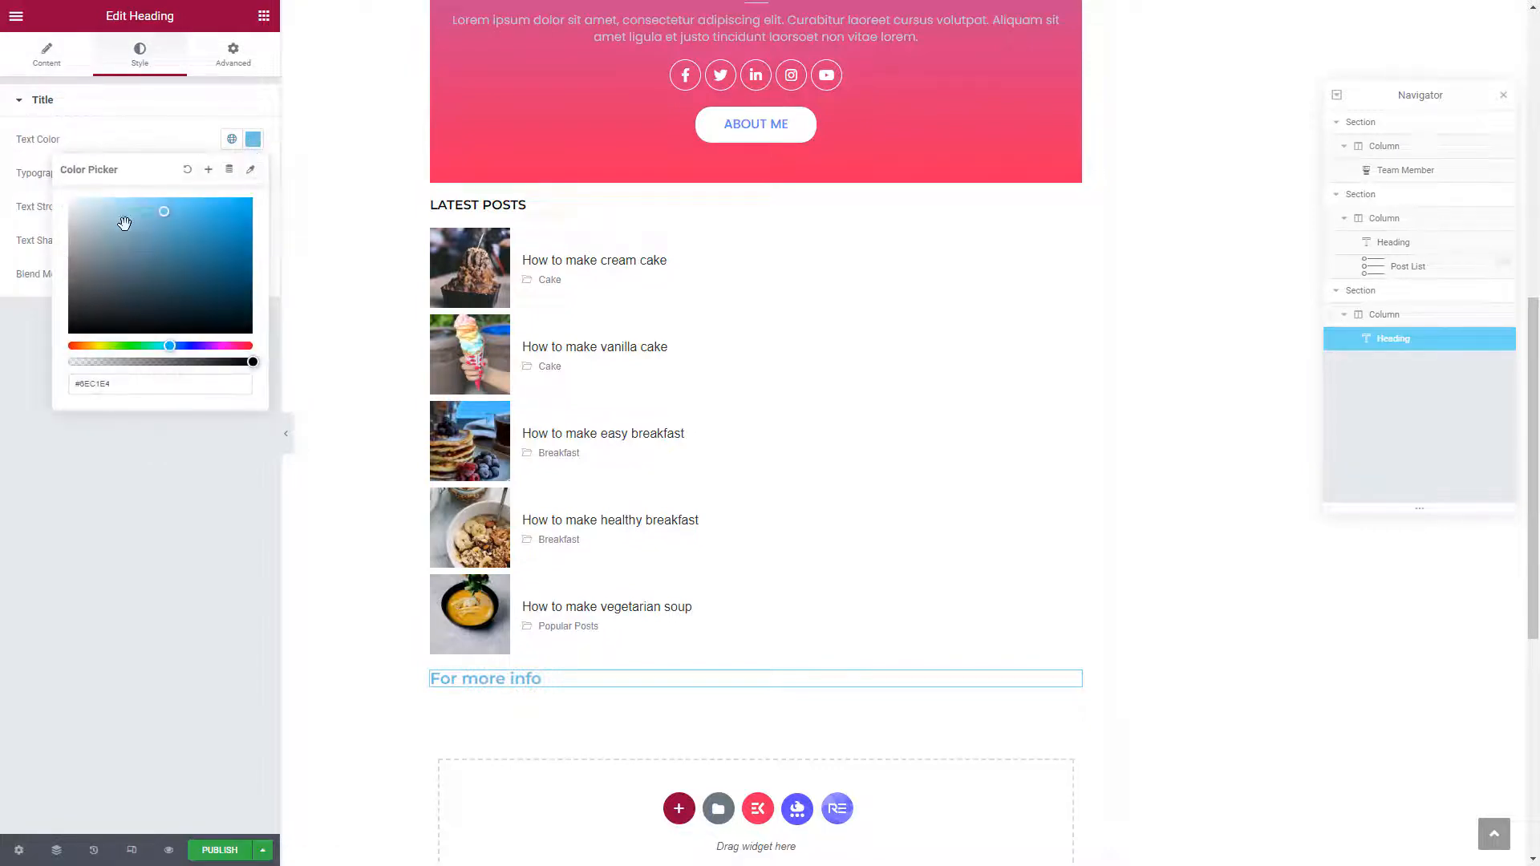
pyautogui.moveTo(79, 210); pyautogui.dragTo(46, 342)
pyautogui.click(179, 152)
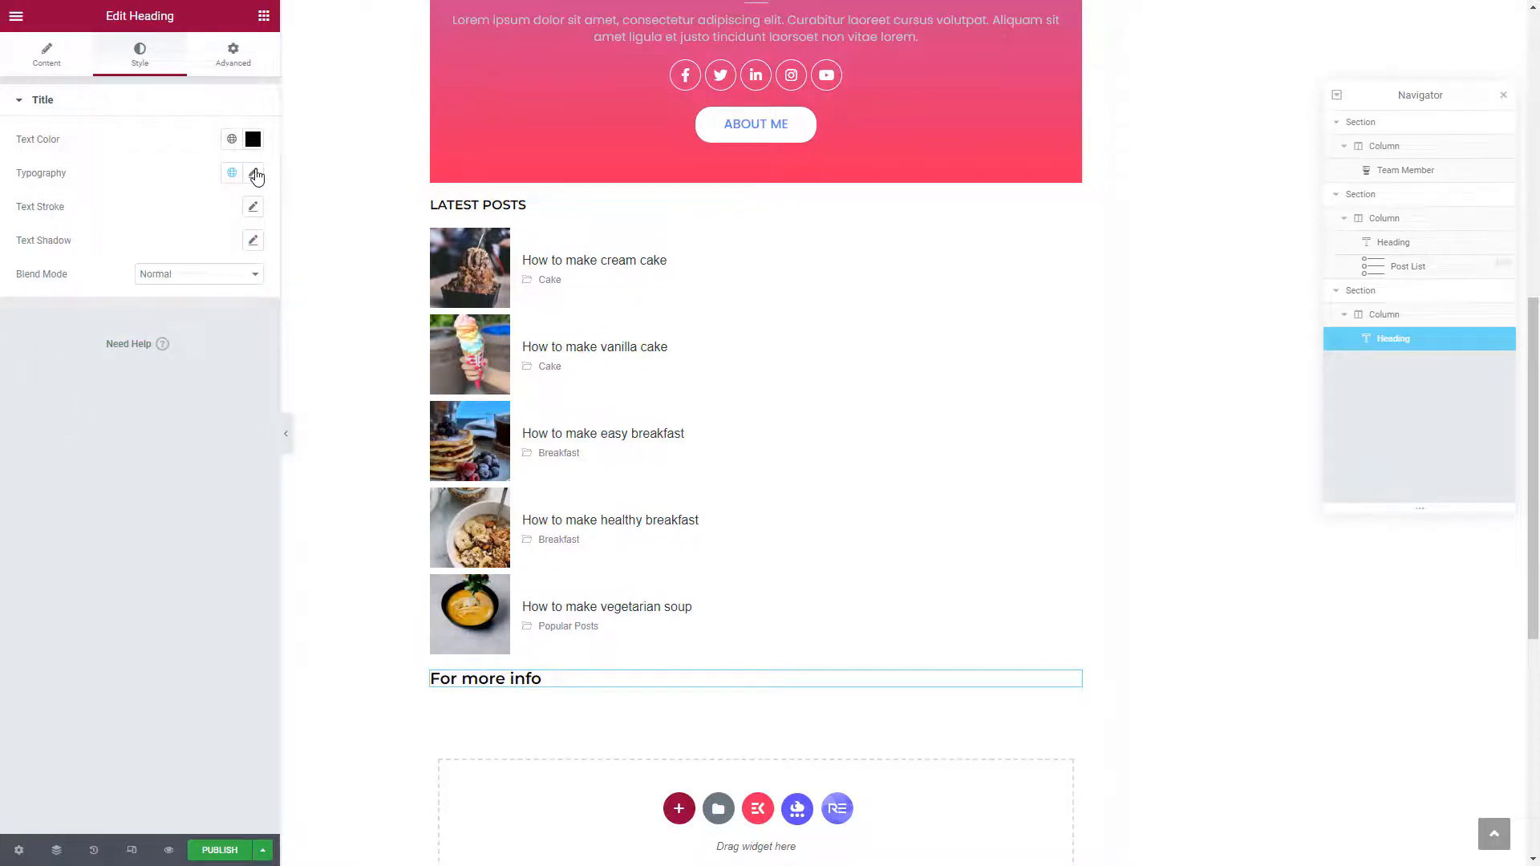
# Set the heading typography to size 16 with Uppercase text transform
pyautogui.click(254, 174)
pyautogui.click(214, 302)
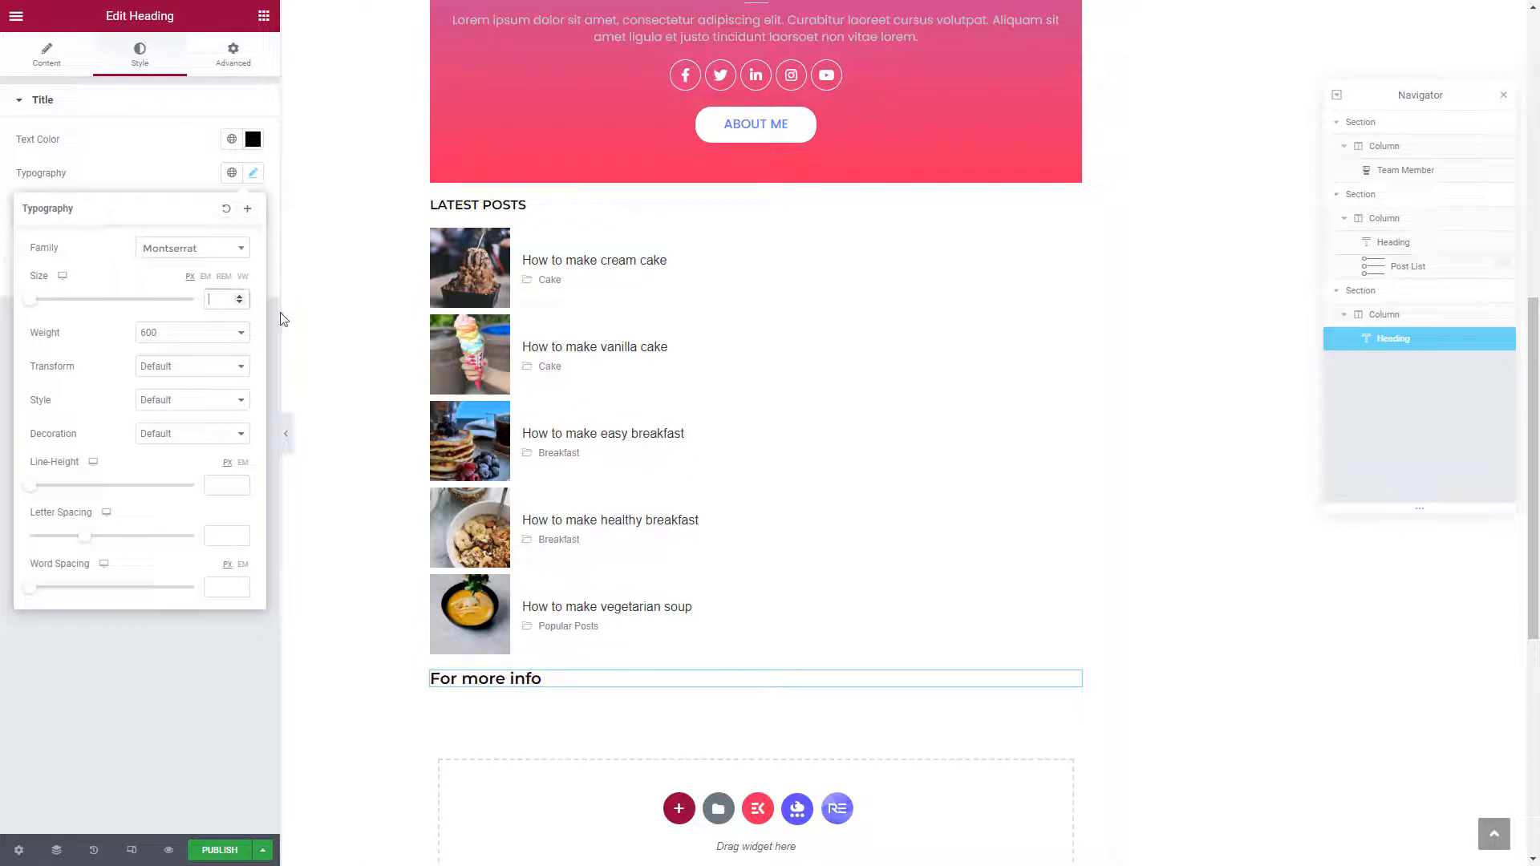
pyautogui.write('16')
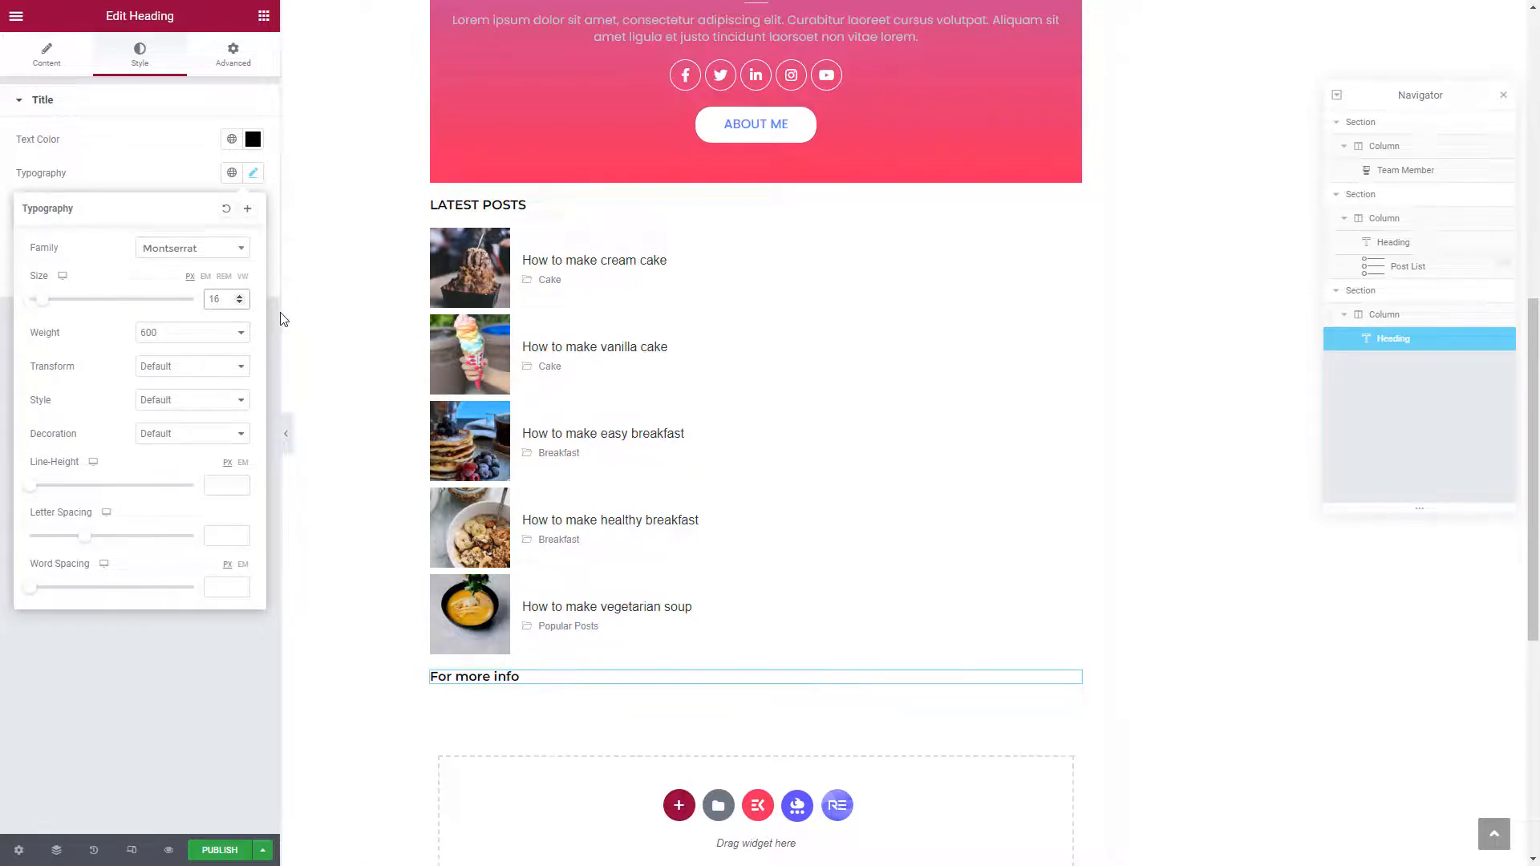
pyautogui.click(155, 161)
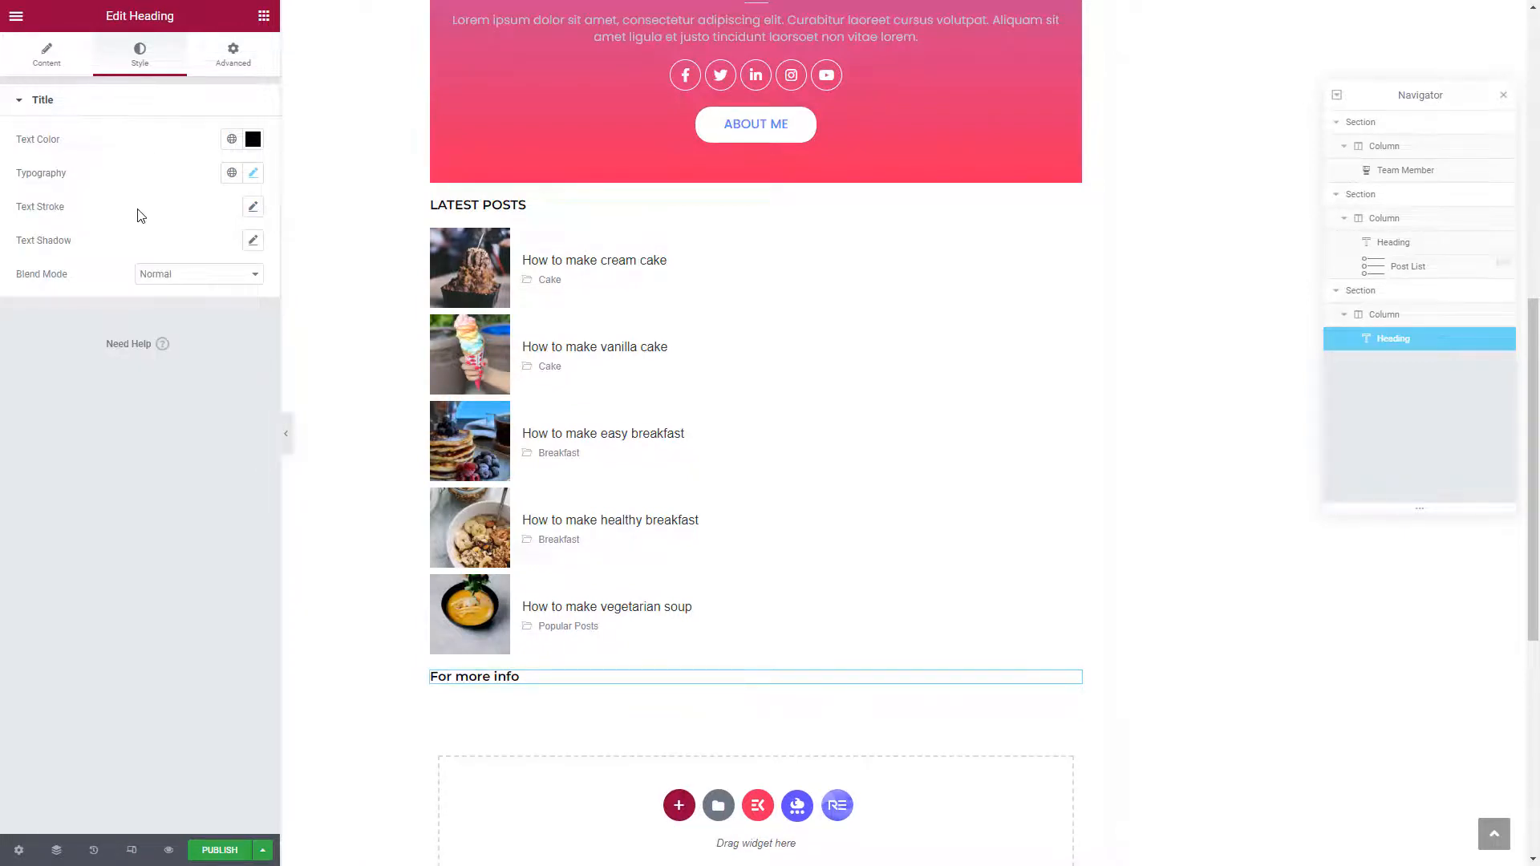
pyautogui.click(251, 173)
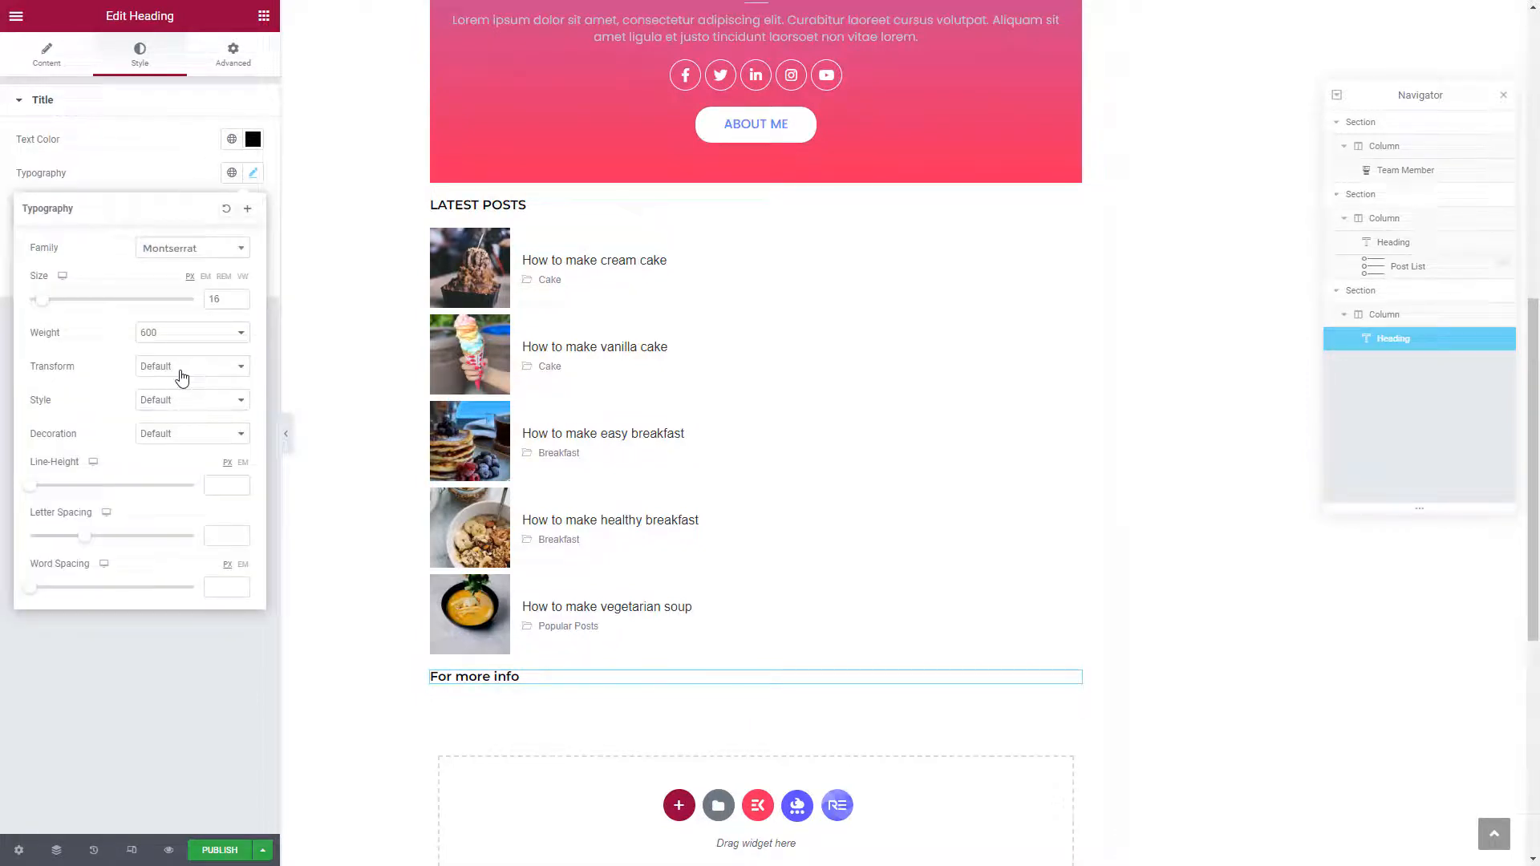
pyautogui.click(182, 367)
pyautogui.click(190, 398)
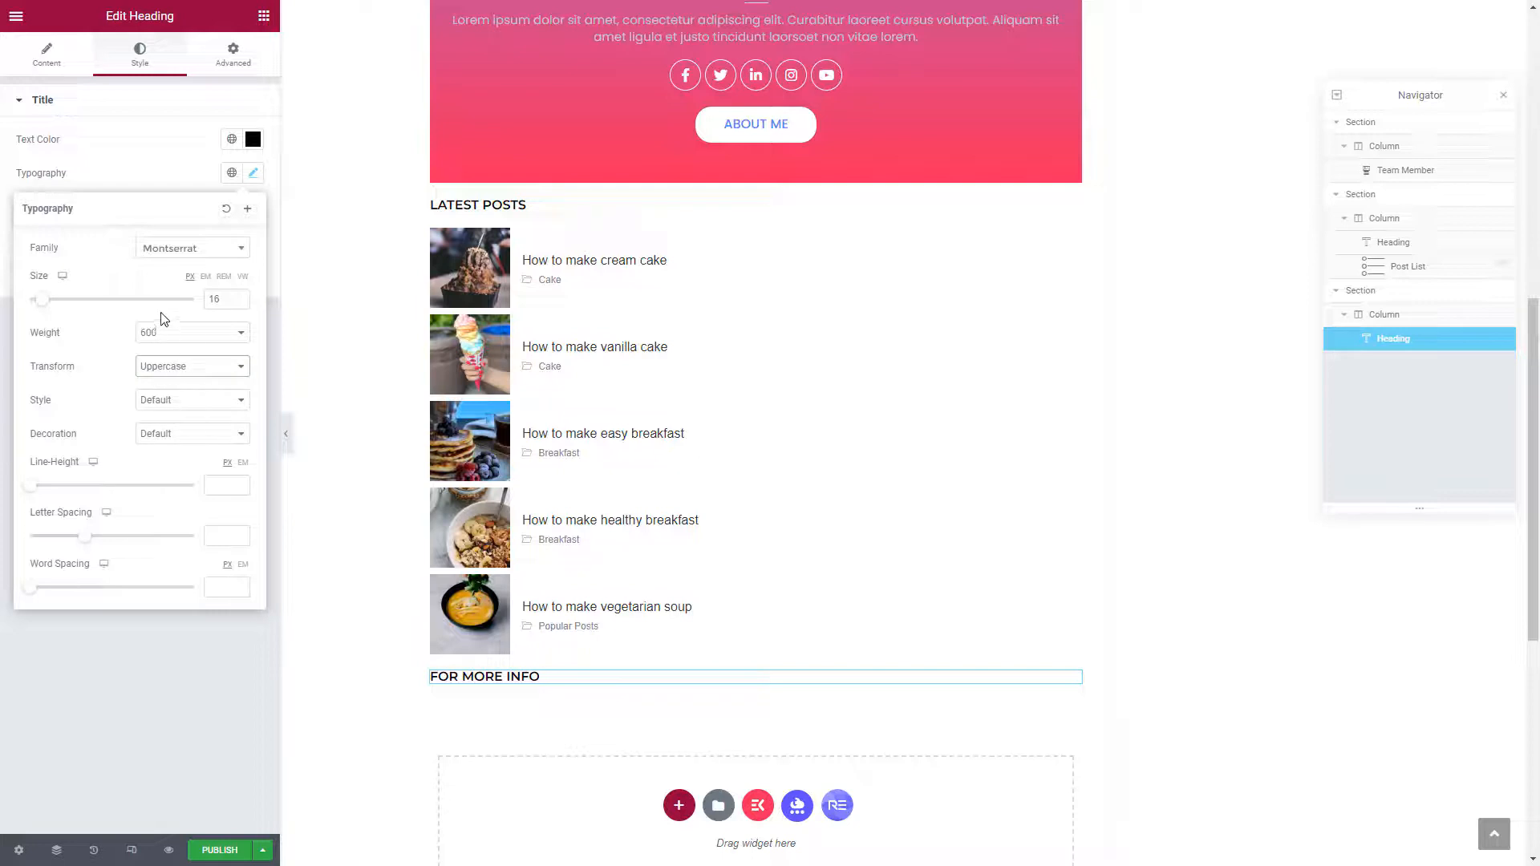
pyautogui.click(141, 157)
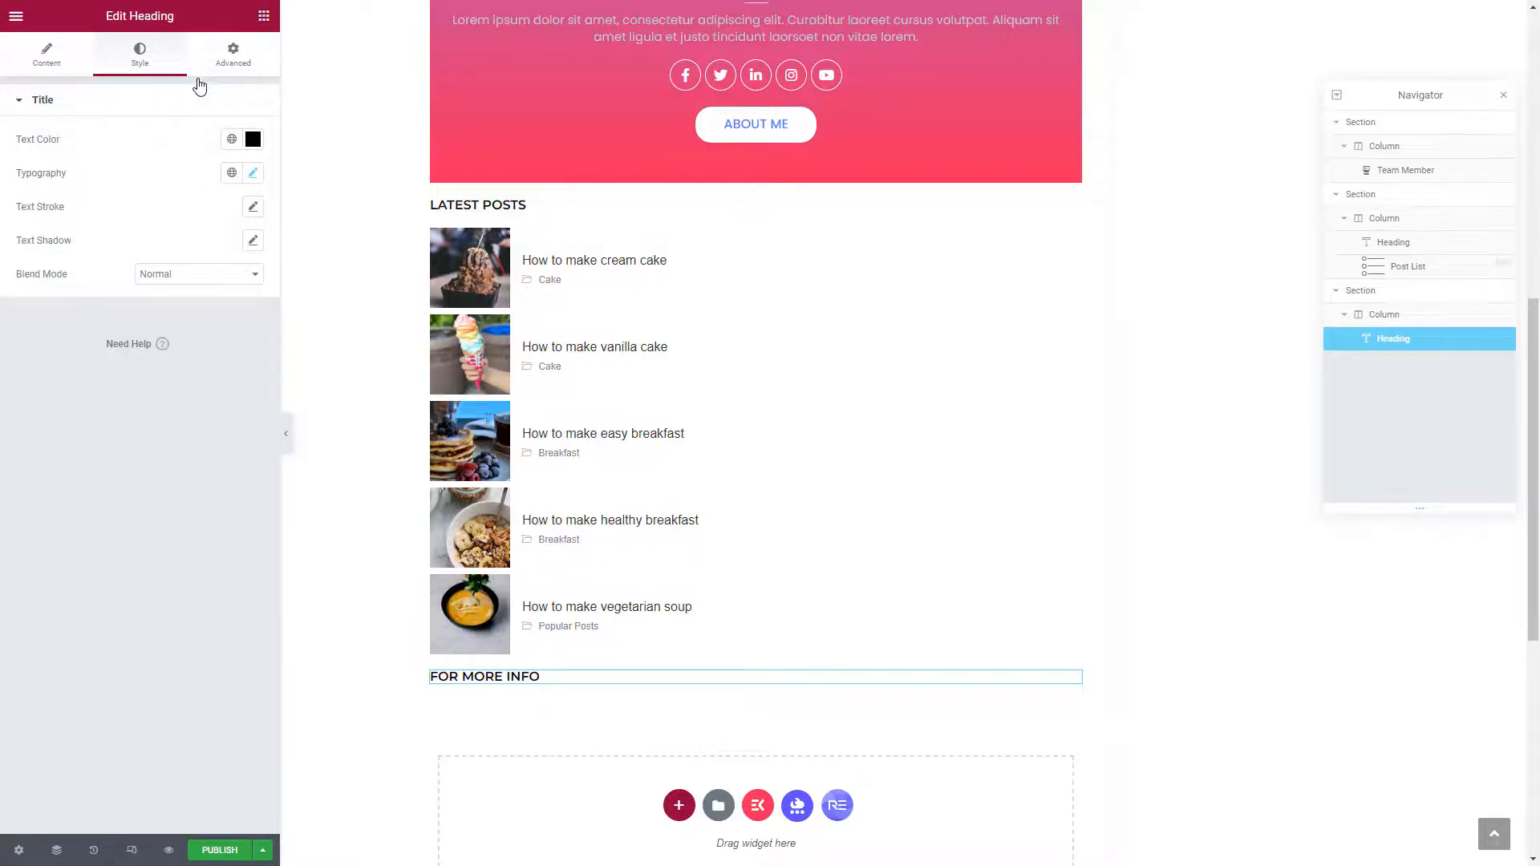
pyautogui.click(264, 16)
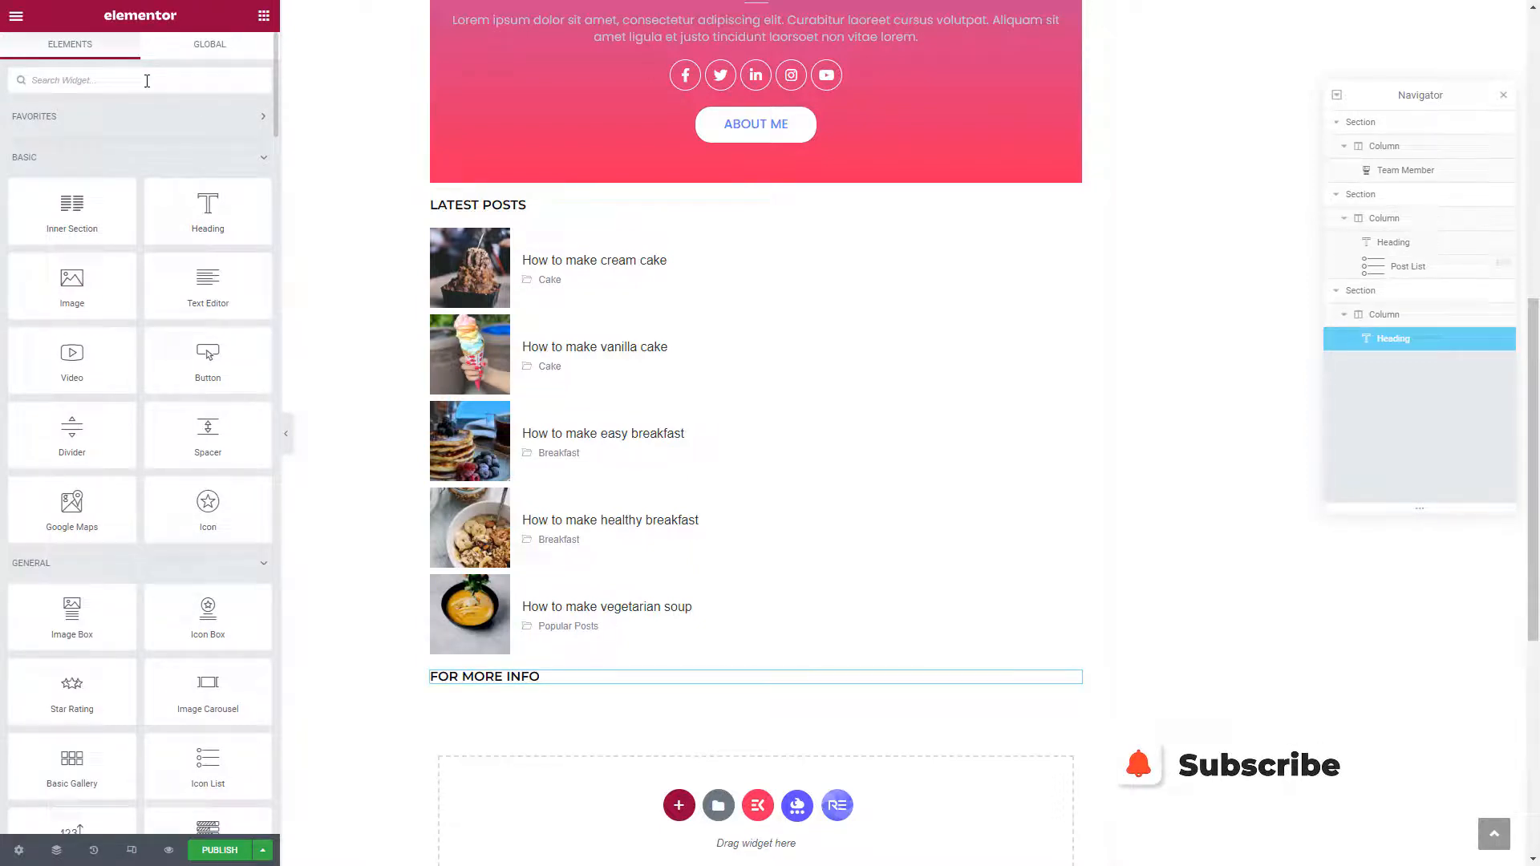
# Find the Mailchimp widget with 'news' and place it below the FOR MORE INFO heading
pyautogui.write('news')
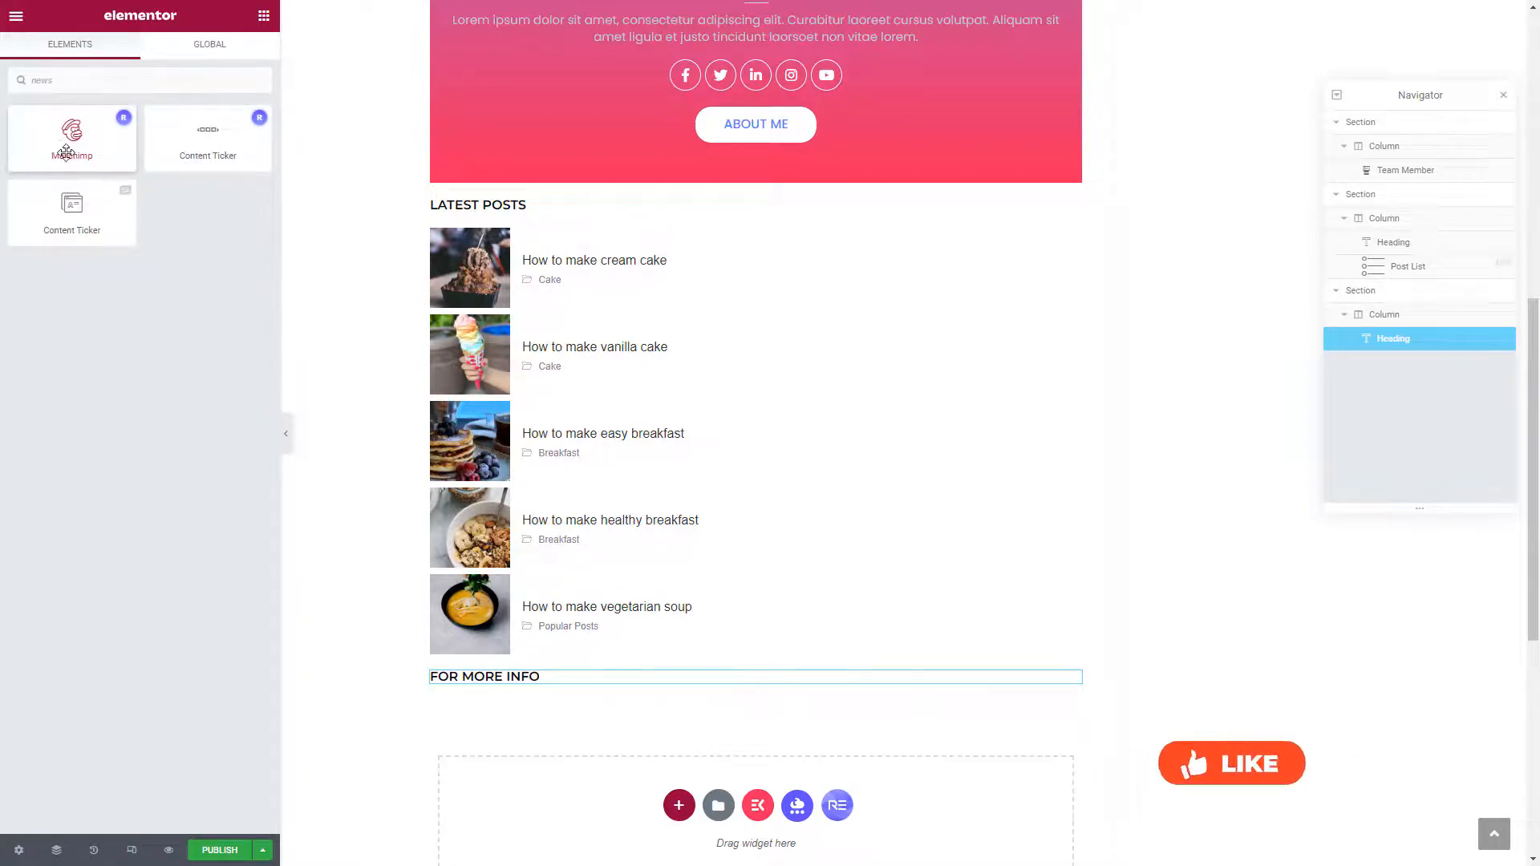
pyautogui.moveTo(67, 152); pyautogui.dragTo(481, 689)
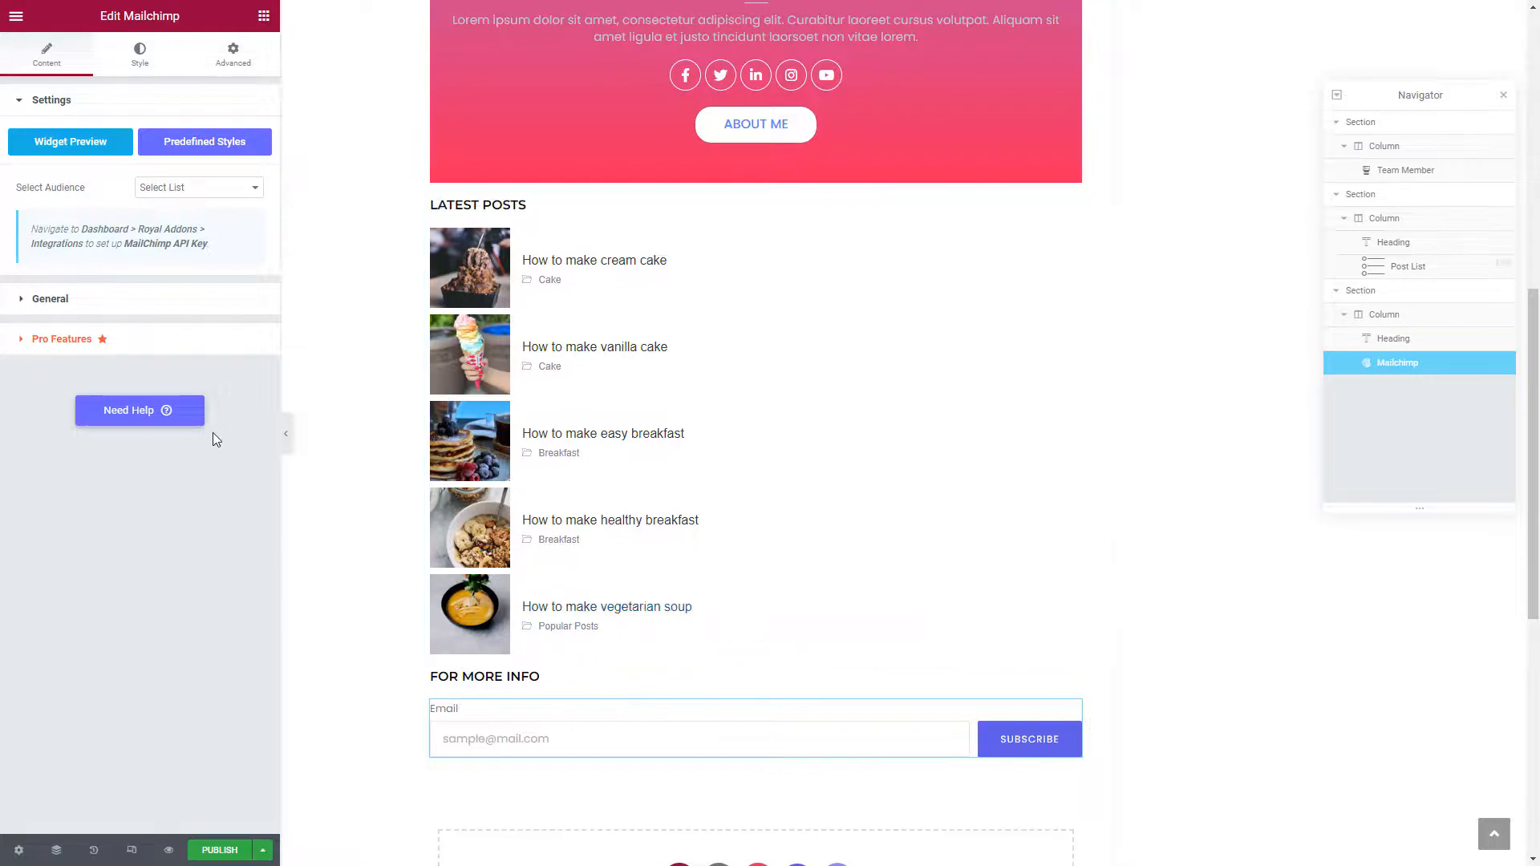
pyautogui.click(169, 191)
pyautogui.click(128, 193)
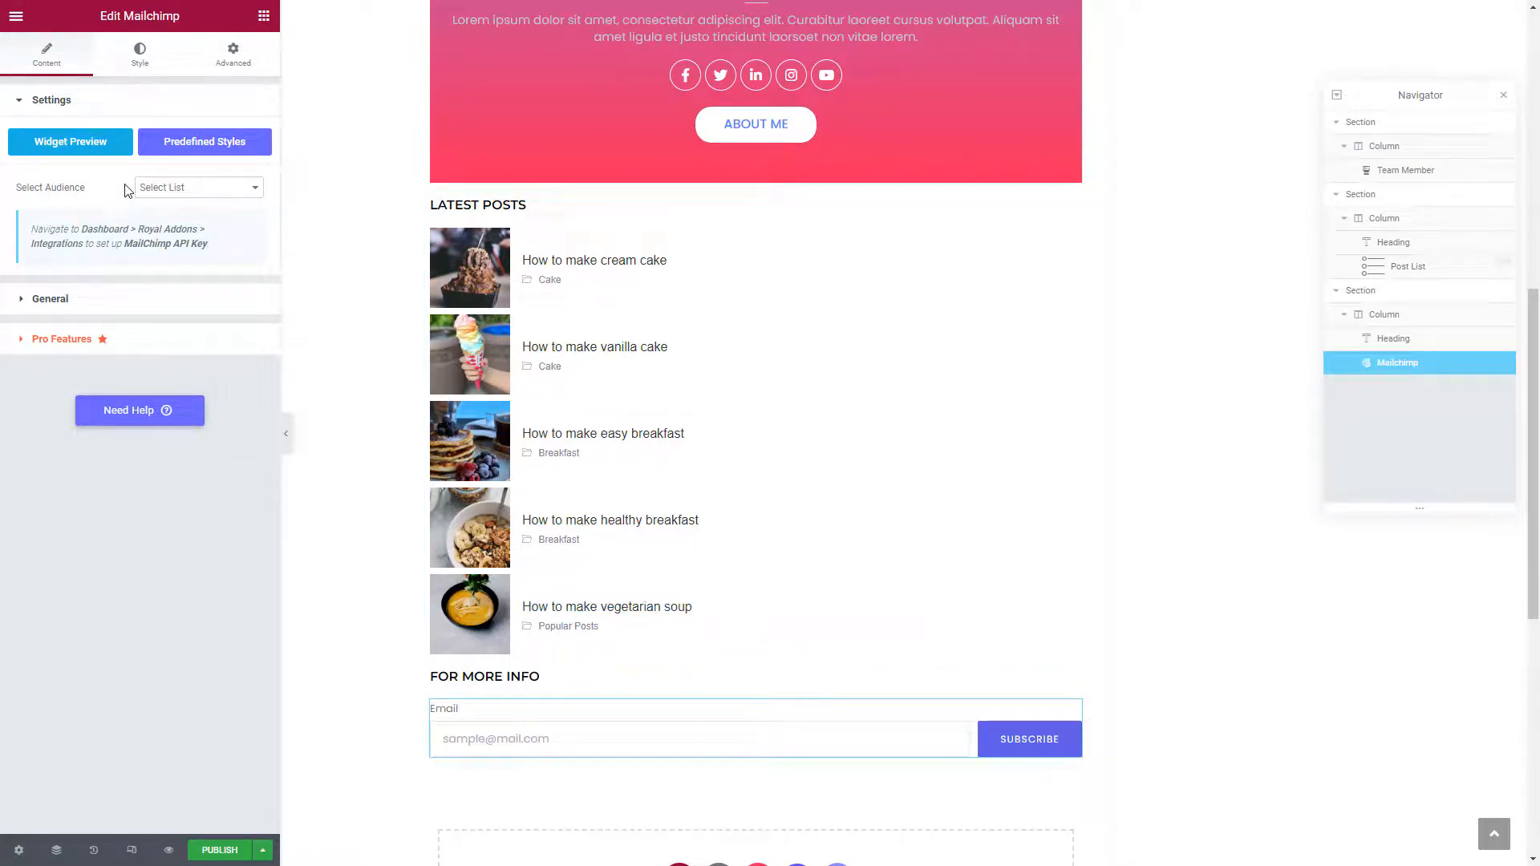
# Clear the Email label, show the 'Join the family!' form header and set its icon to None
pyautogui.click(35, 302)
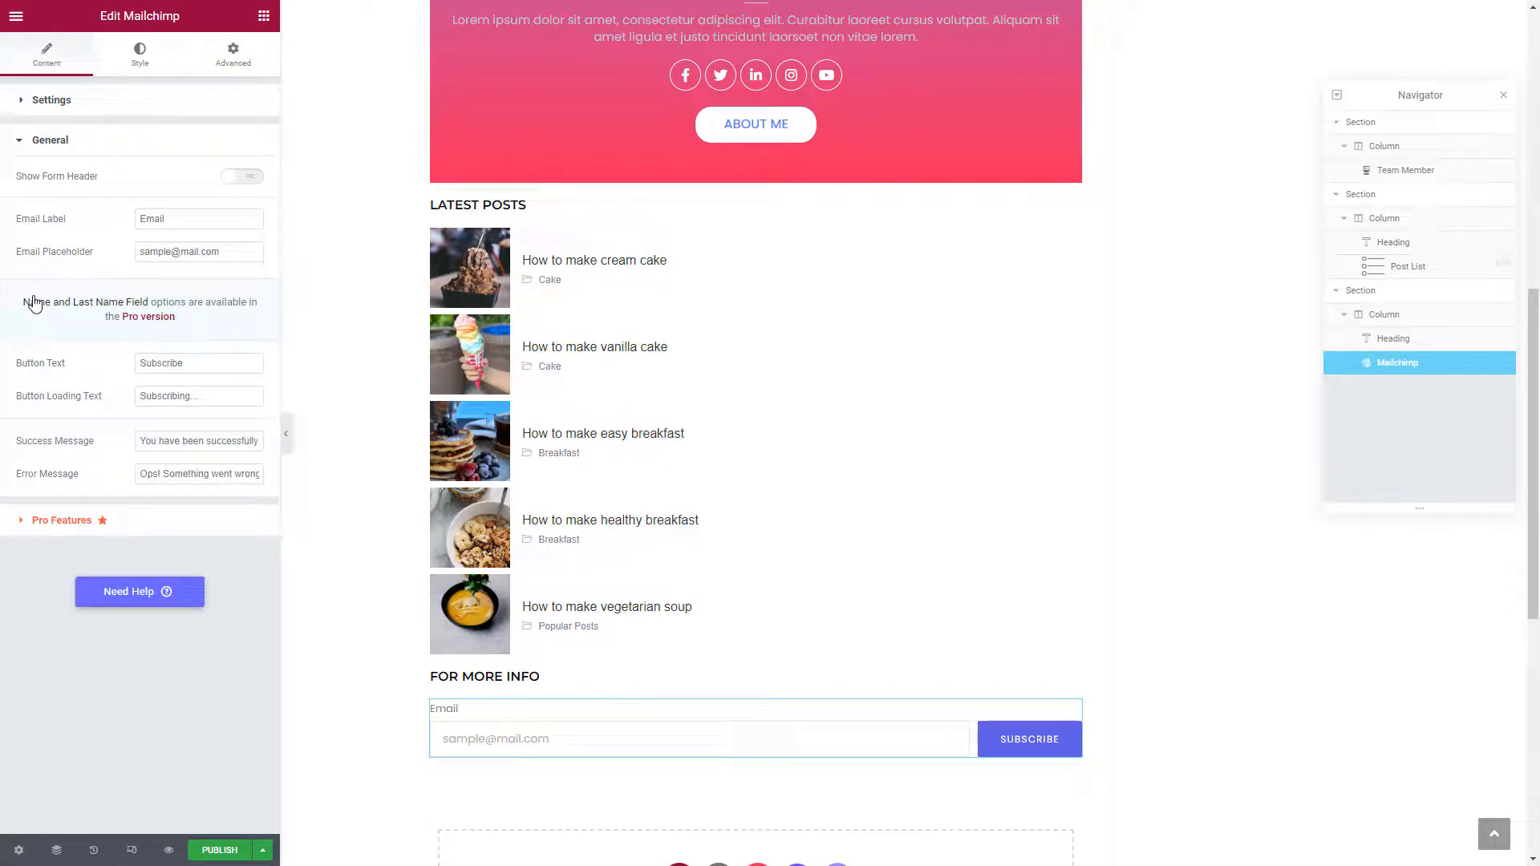
pyautogui.doubleClick(199, 216)
pyautogui.press('BackSpace')
pyautogui.click(242, 176)
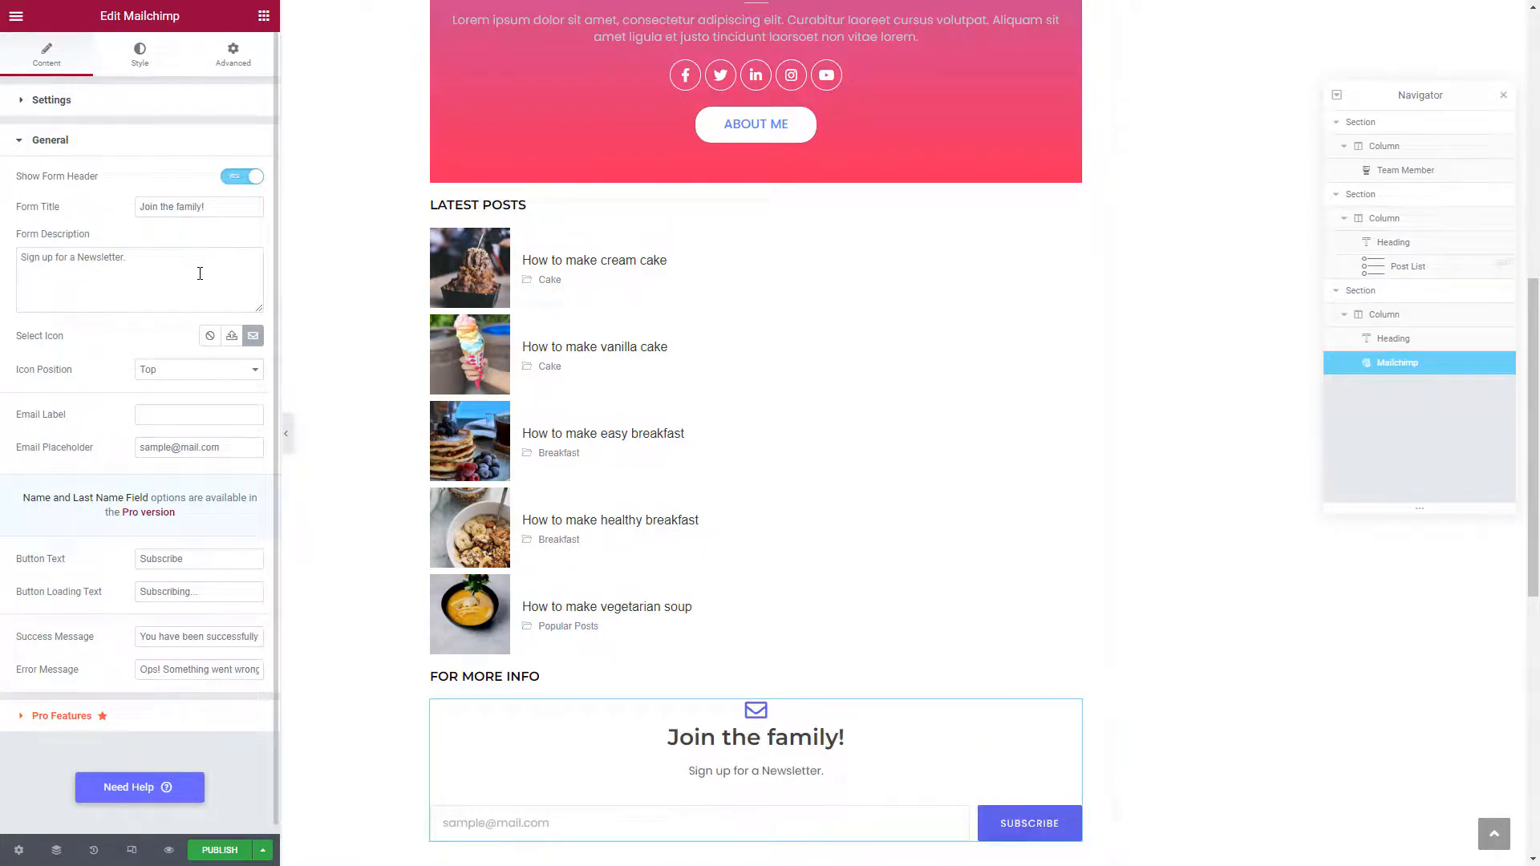
pyautogui.click(211, 337)
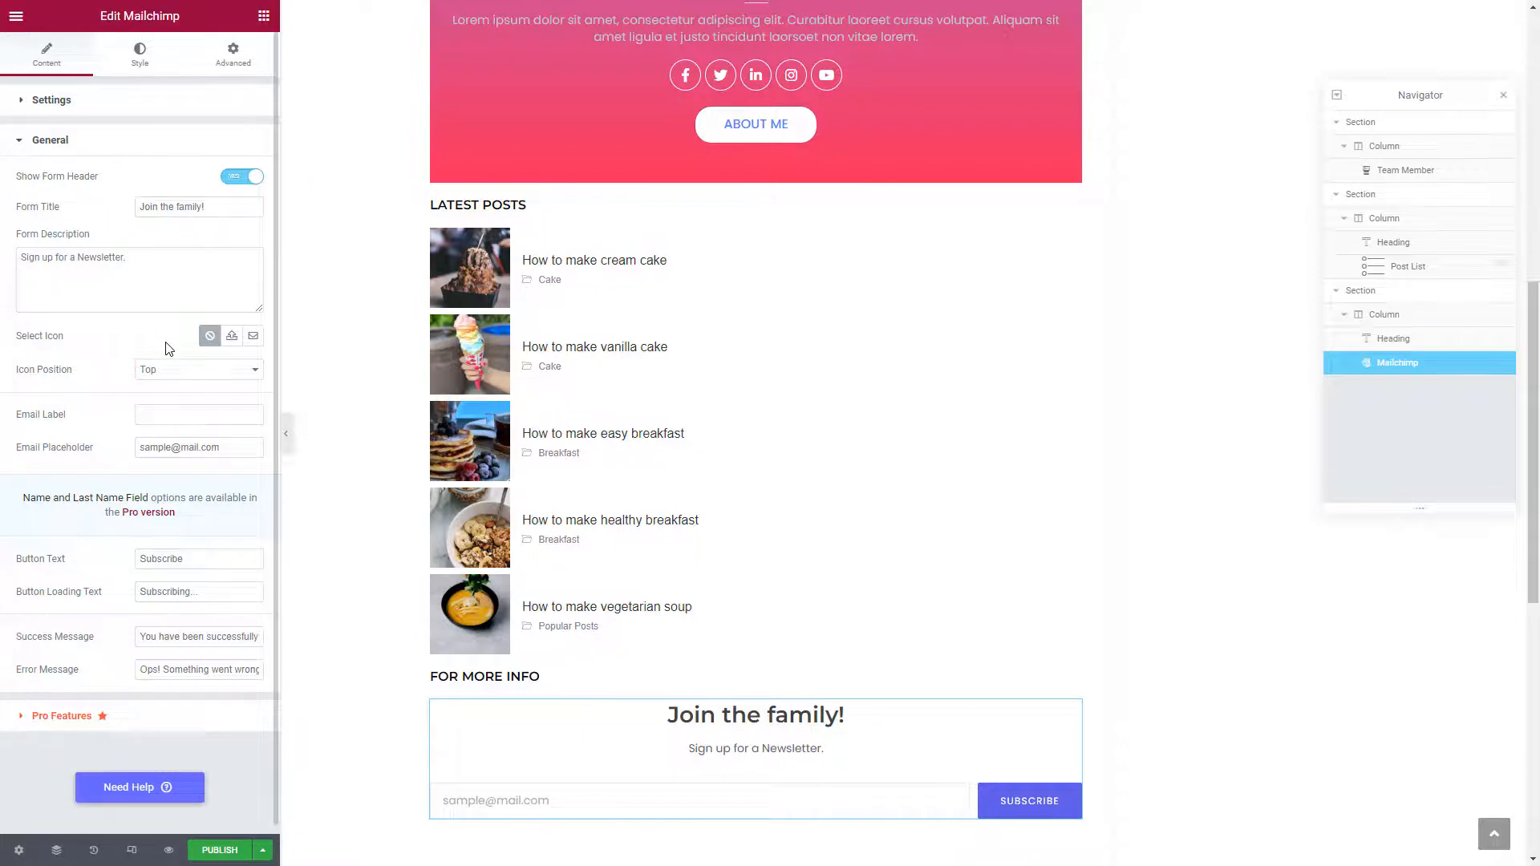
# Change the email field placeholder to 'Enter your email'
pyautogui.scroll(-1, 169, 341)
pyautogui.click(175, 442)
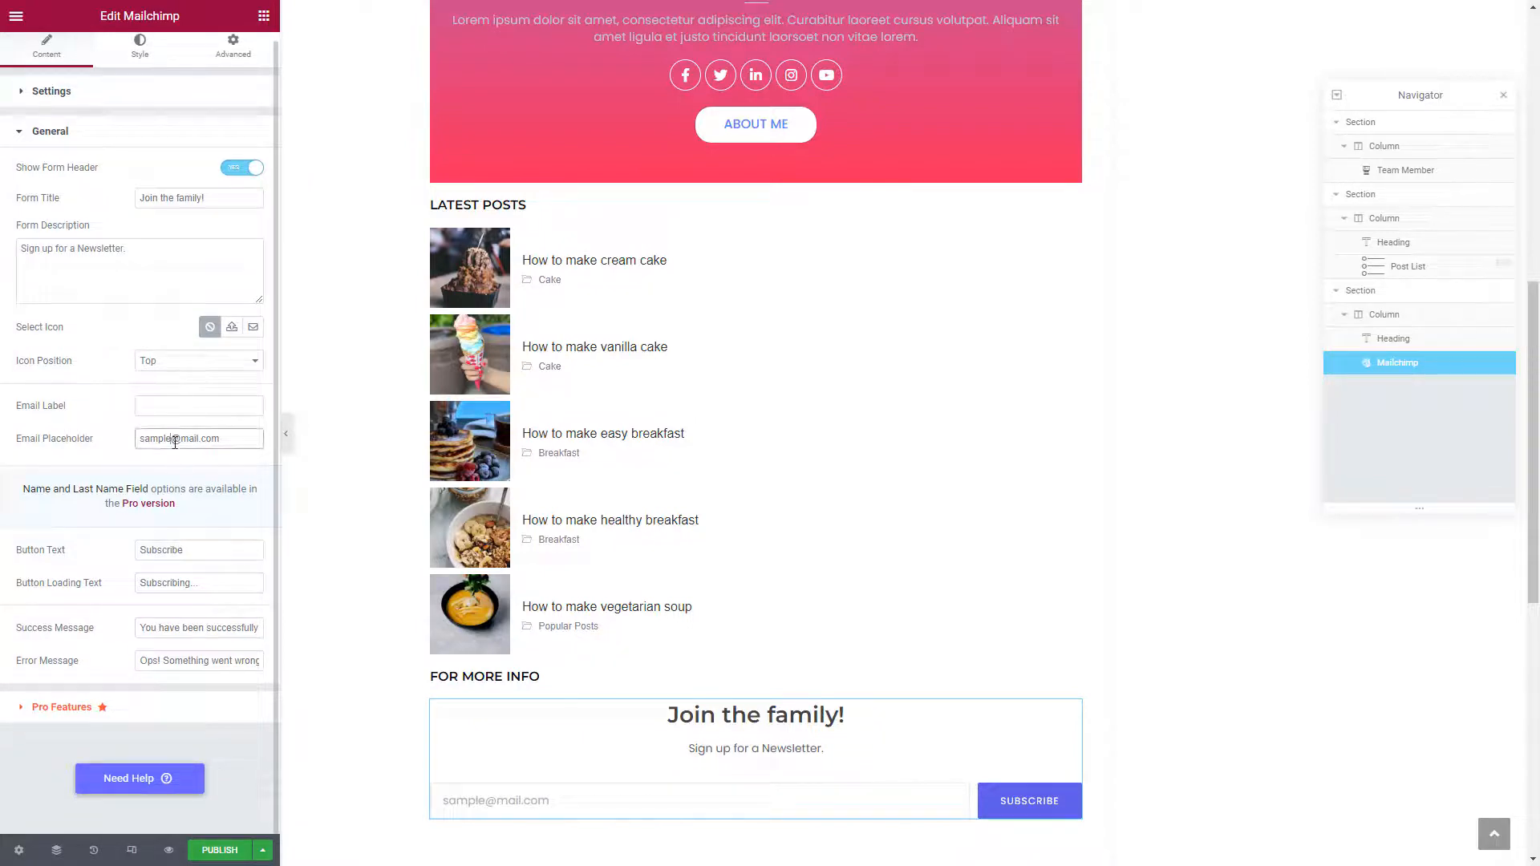
pyautogui.hotkey('ctrl', 'a')
pyautogui.write('Enter')
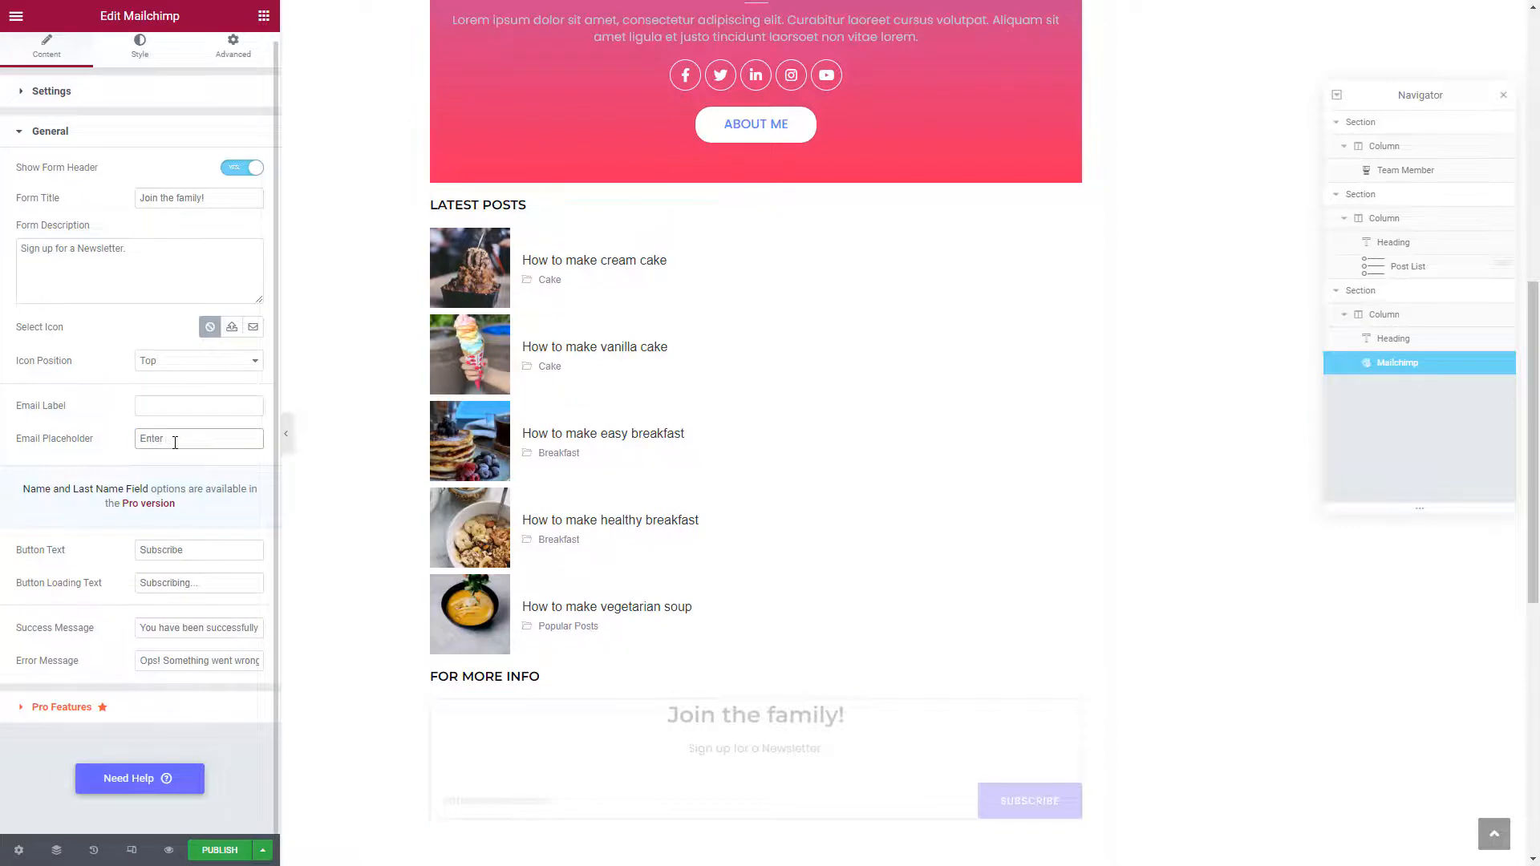
pyautogui.write(' your email')
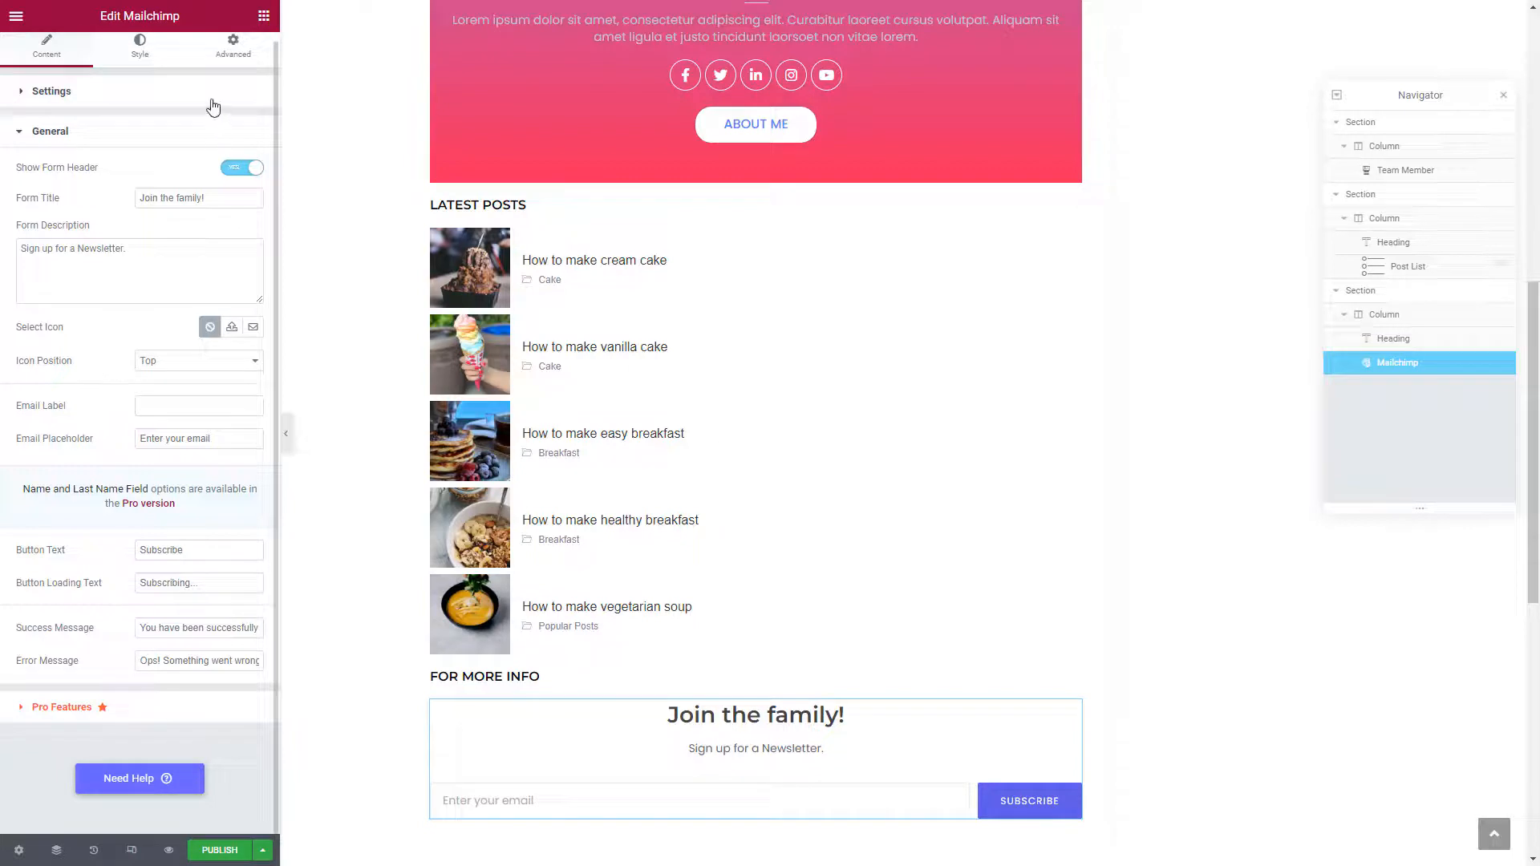
# Set the form header title typography to size 20 with Bold weight
pyautogui.click(157, 49)
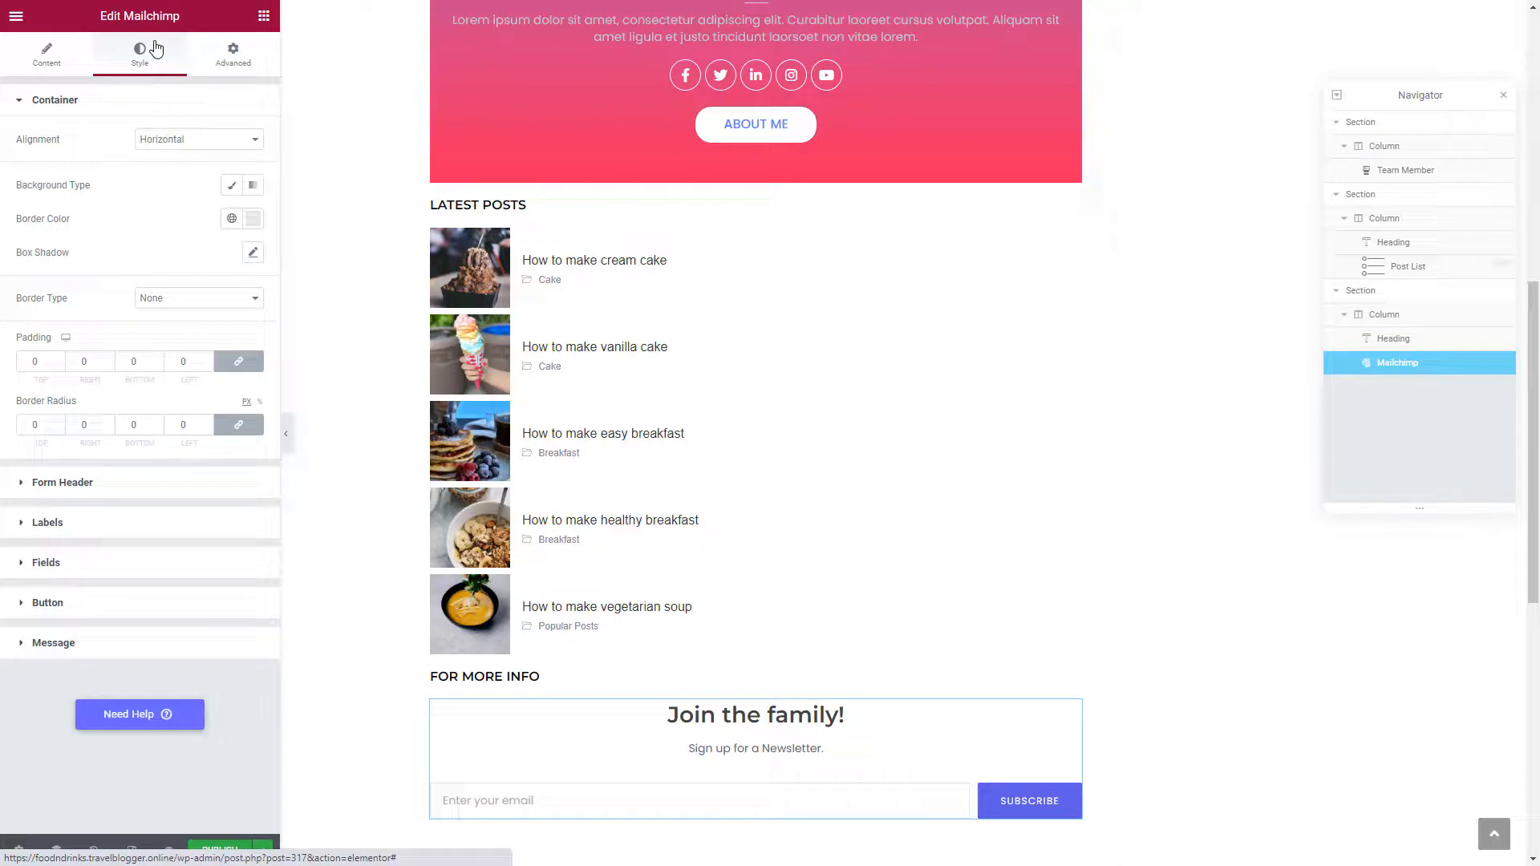
pyautogui.click(24, 497)
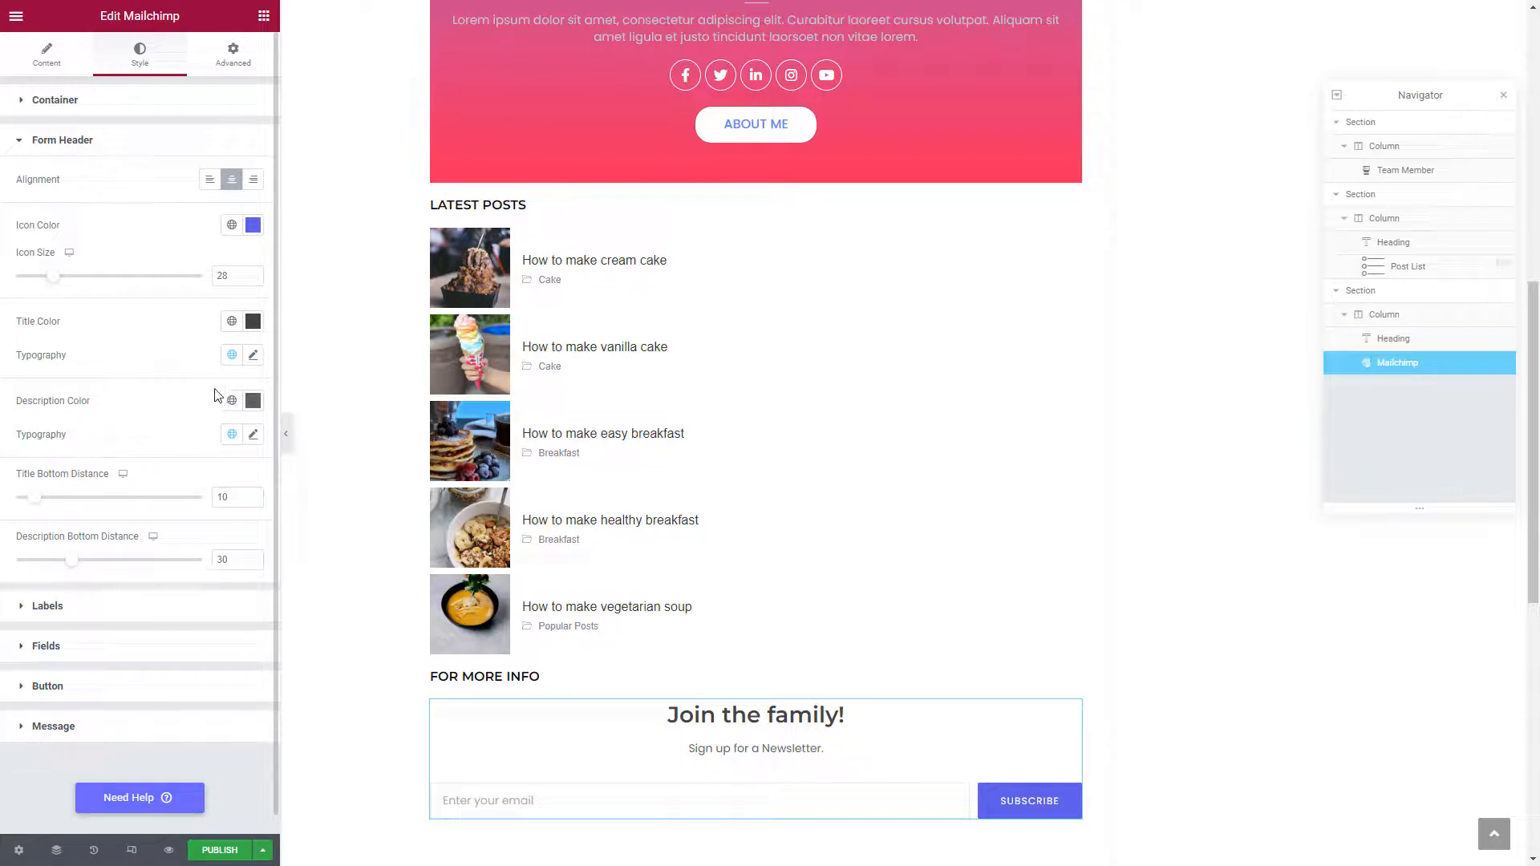
pyautogui.click(253, 355)
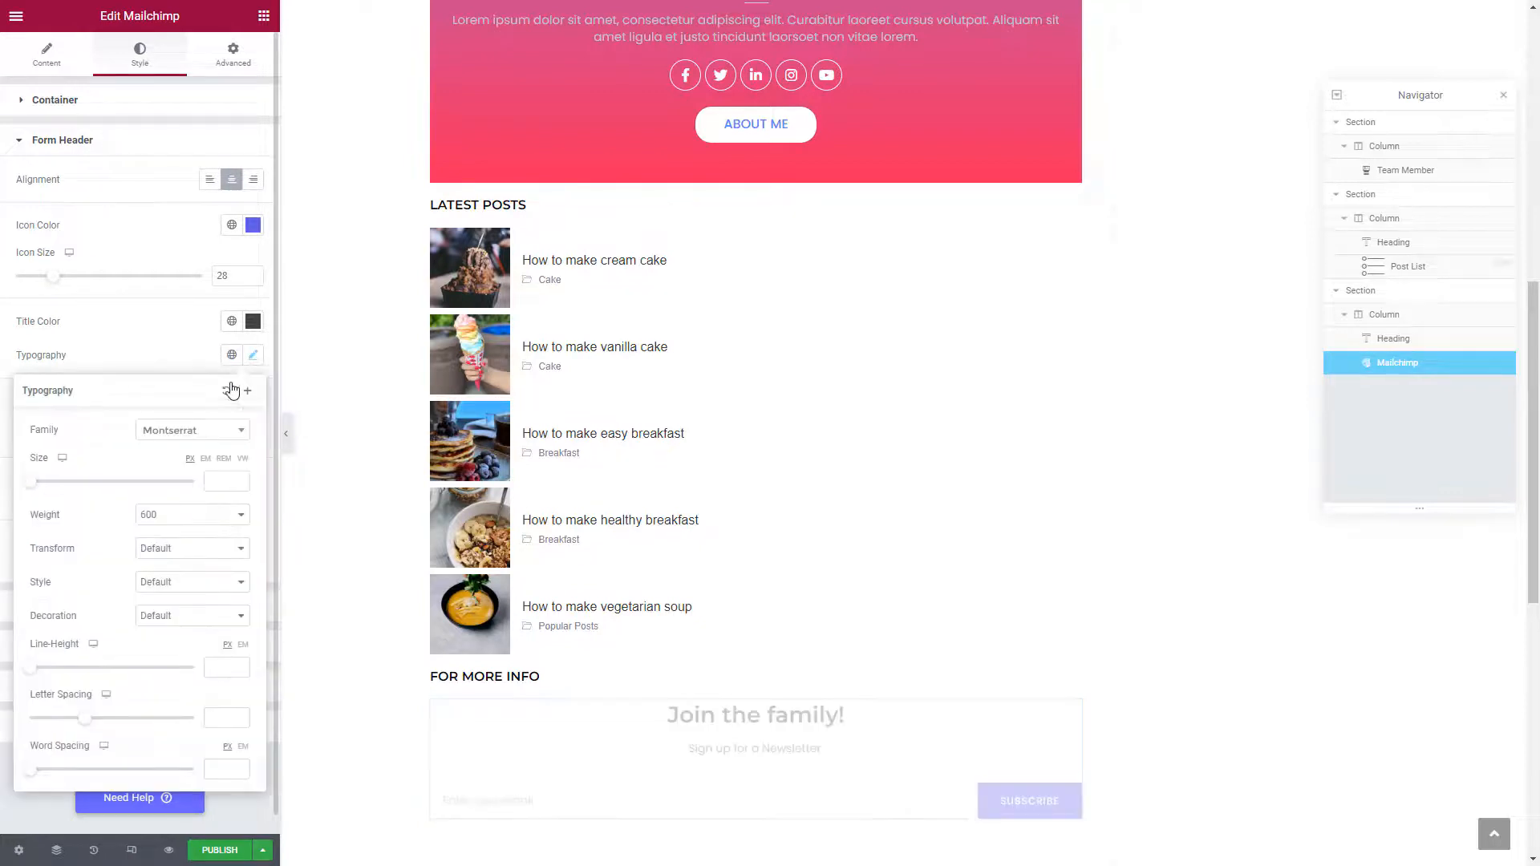
pyautogui.click(220, 481)
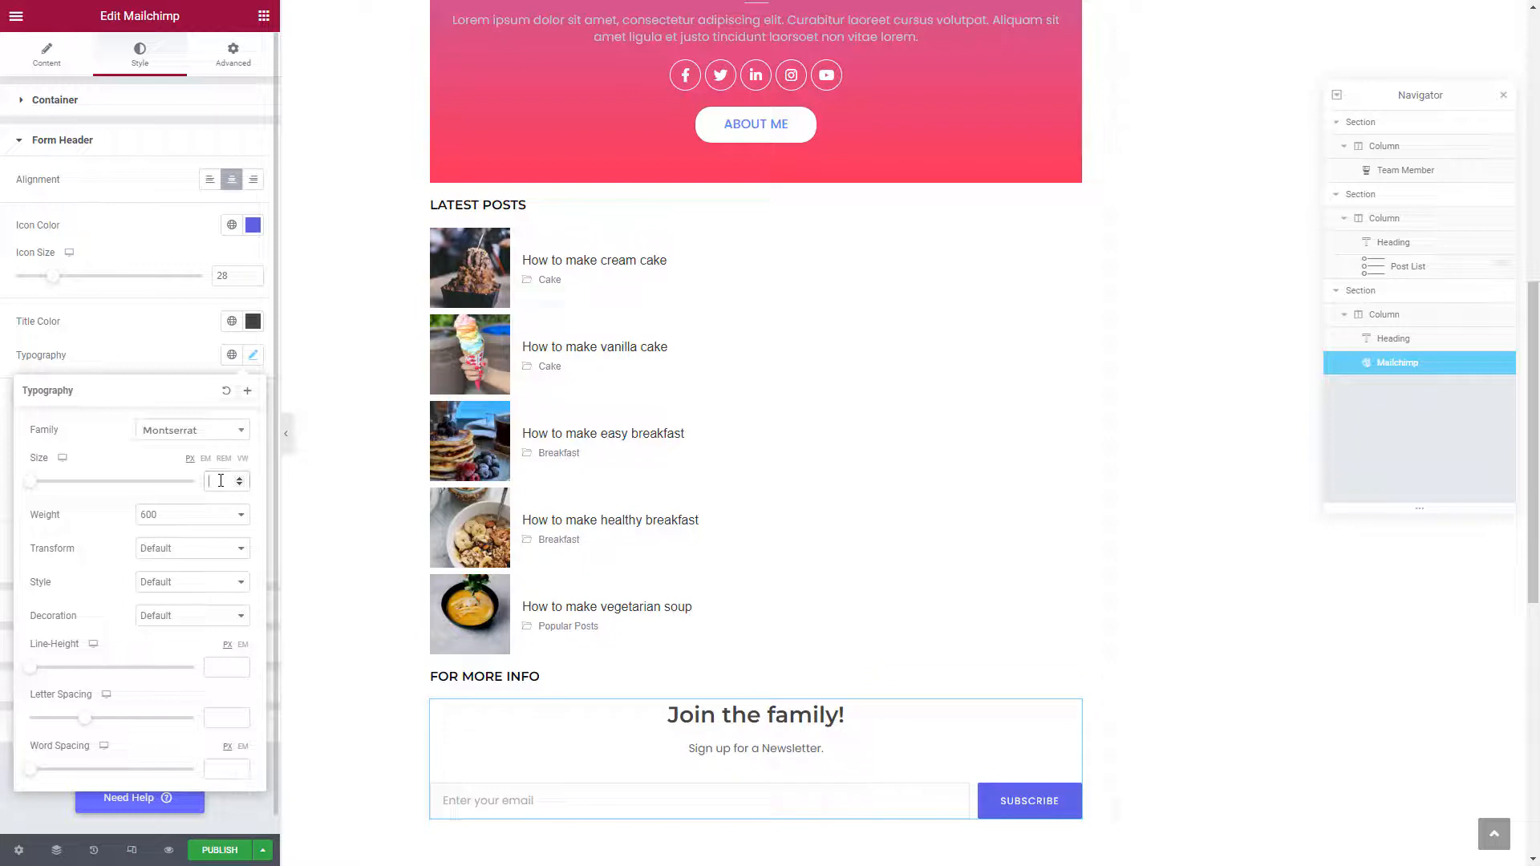
pyautogui.write('20')
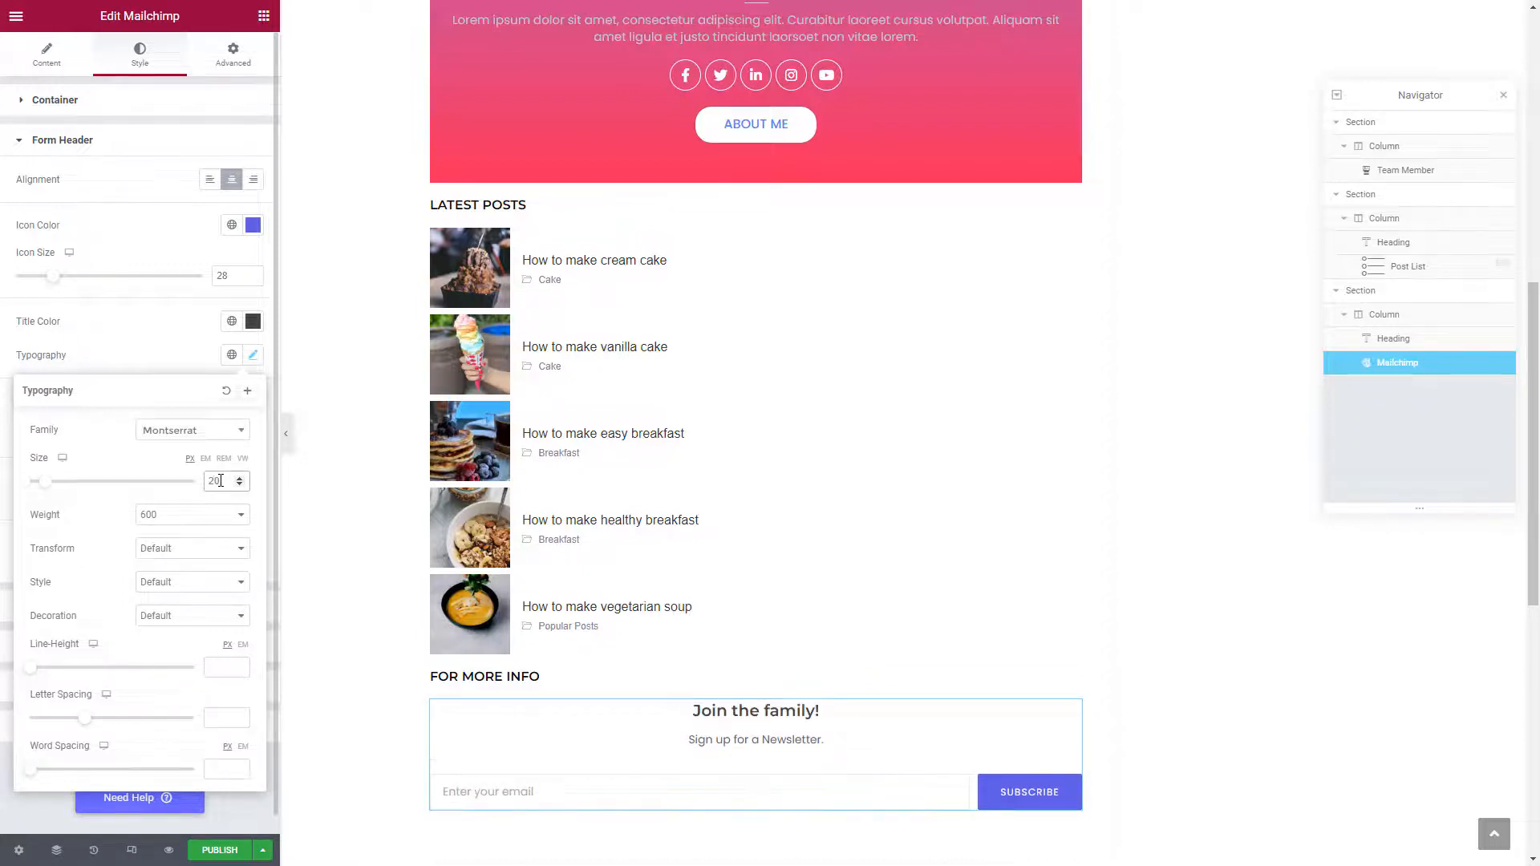
pyautogui.click(182, 524)
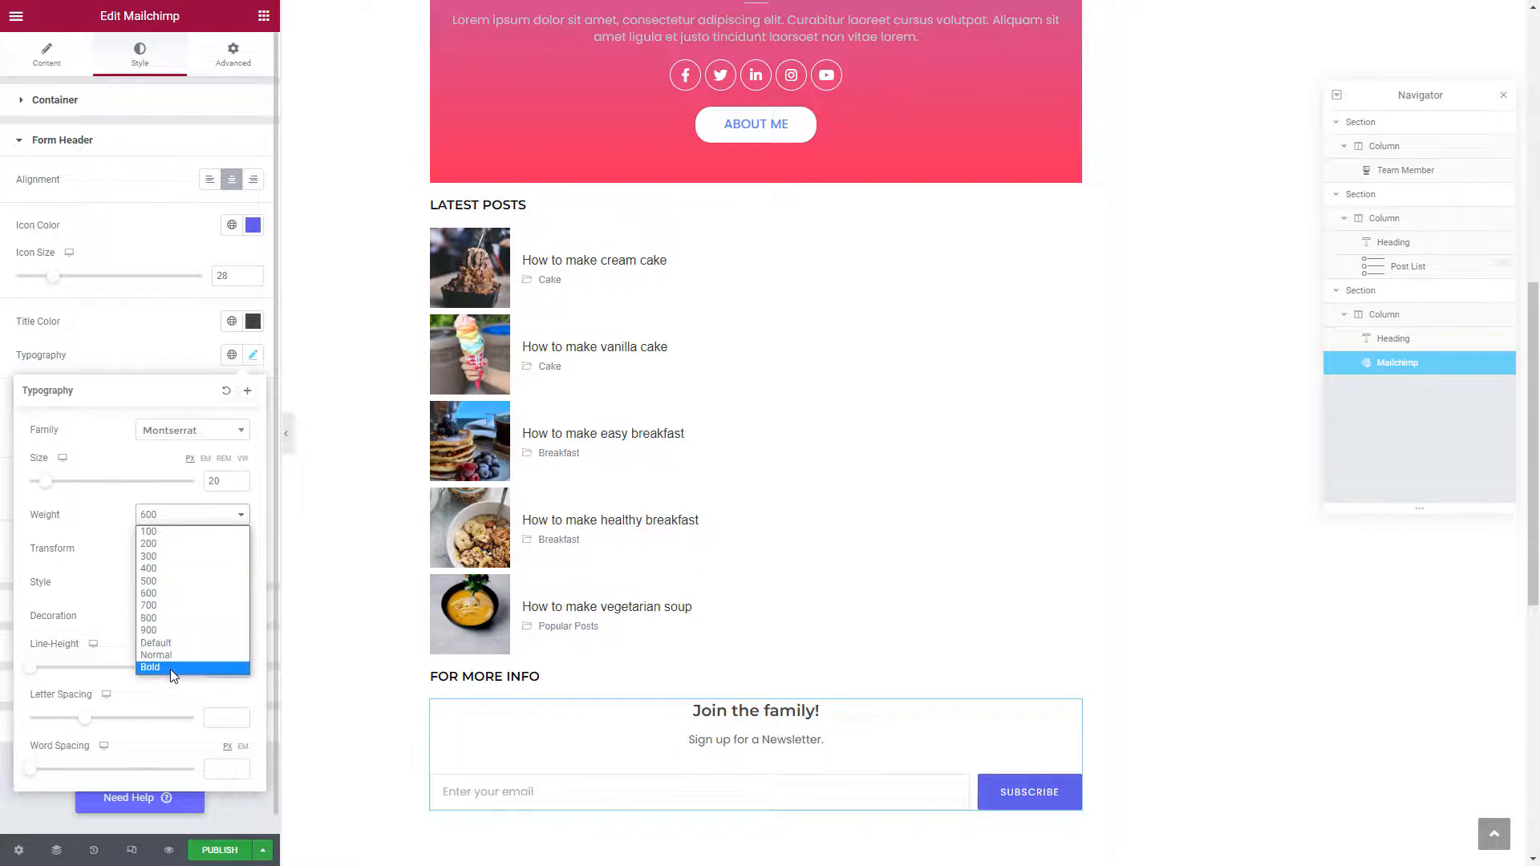
pyautogui.click(170, 667)
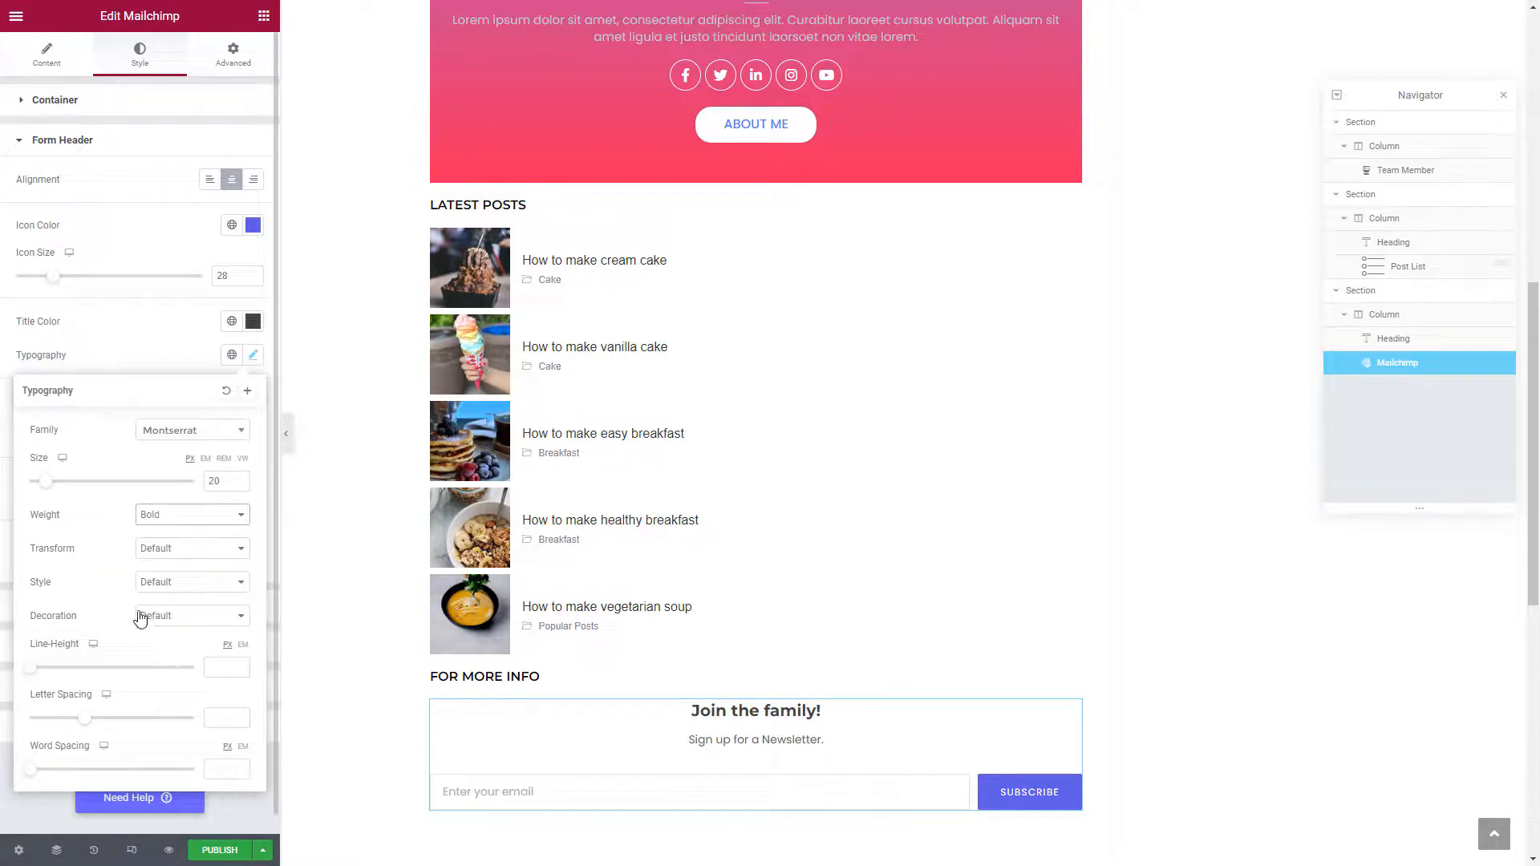
pyautogui.click(126, 360)
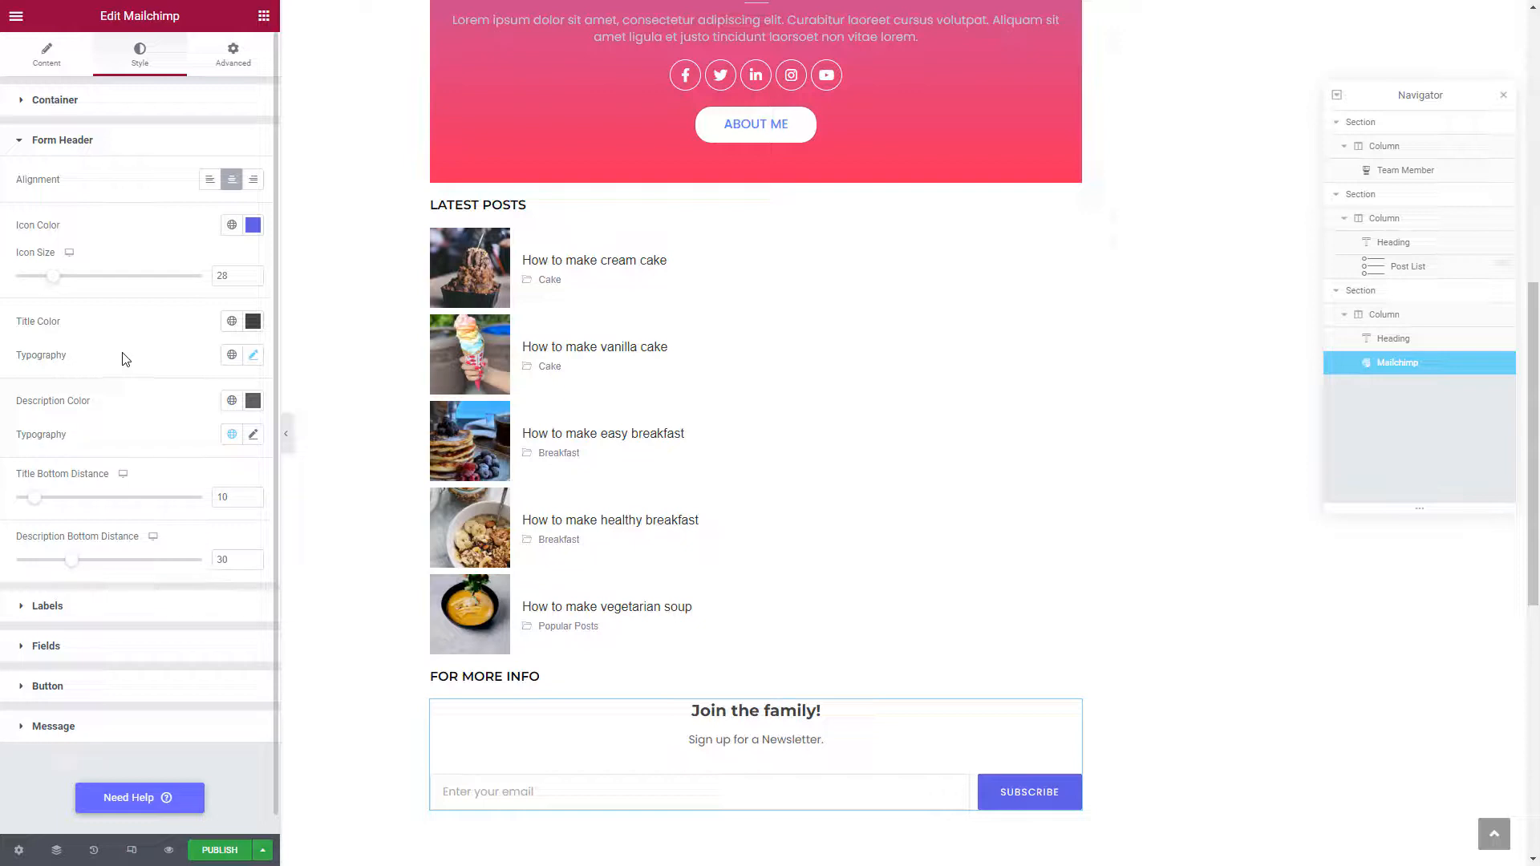
# Give the Mailchimp form a Classic background in a light blue shade
pyautogui.click(224, 65)
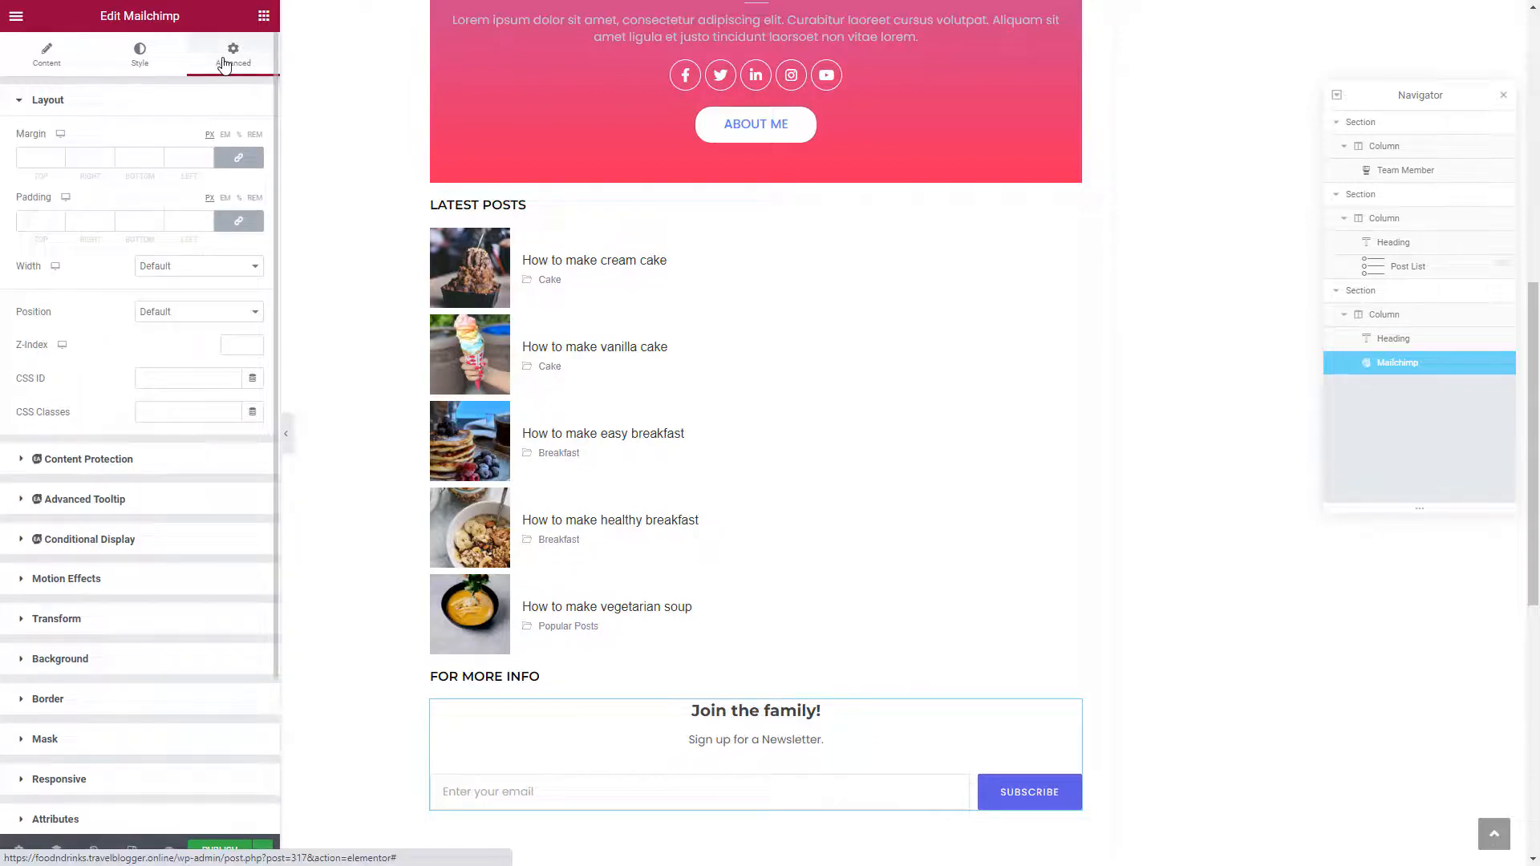
pyautogui.scroll(-1, 78, 410)
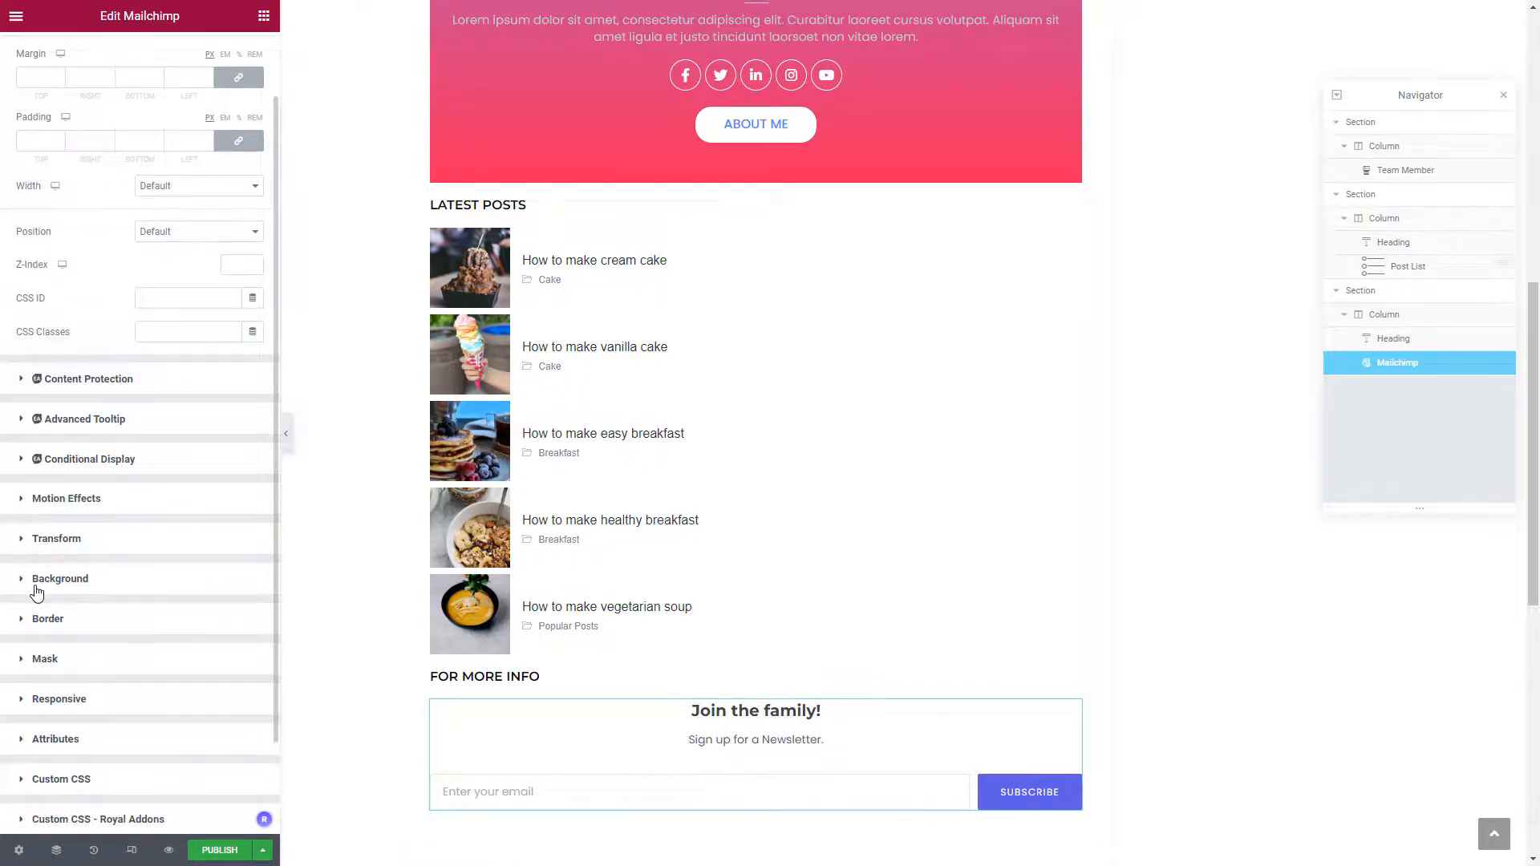
pyautogui.click(72, 579)
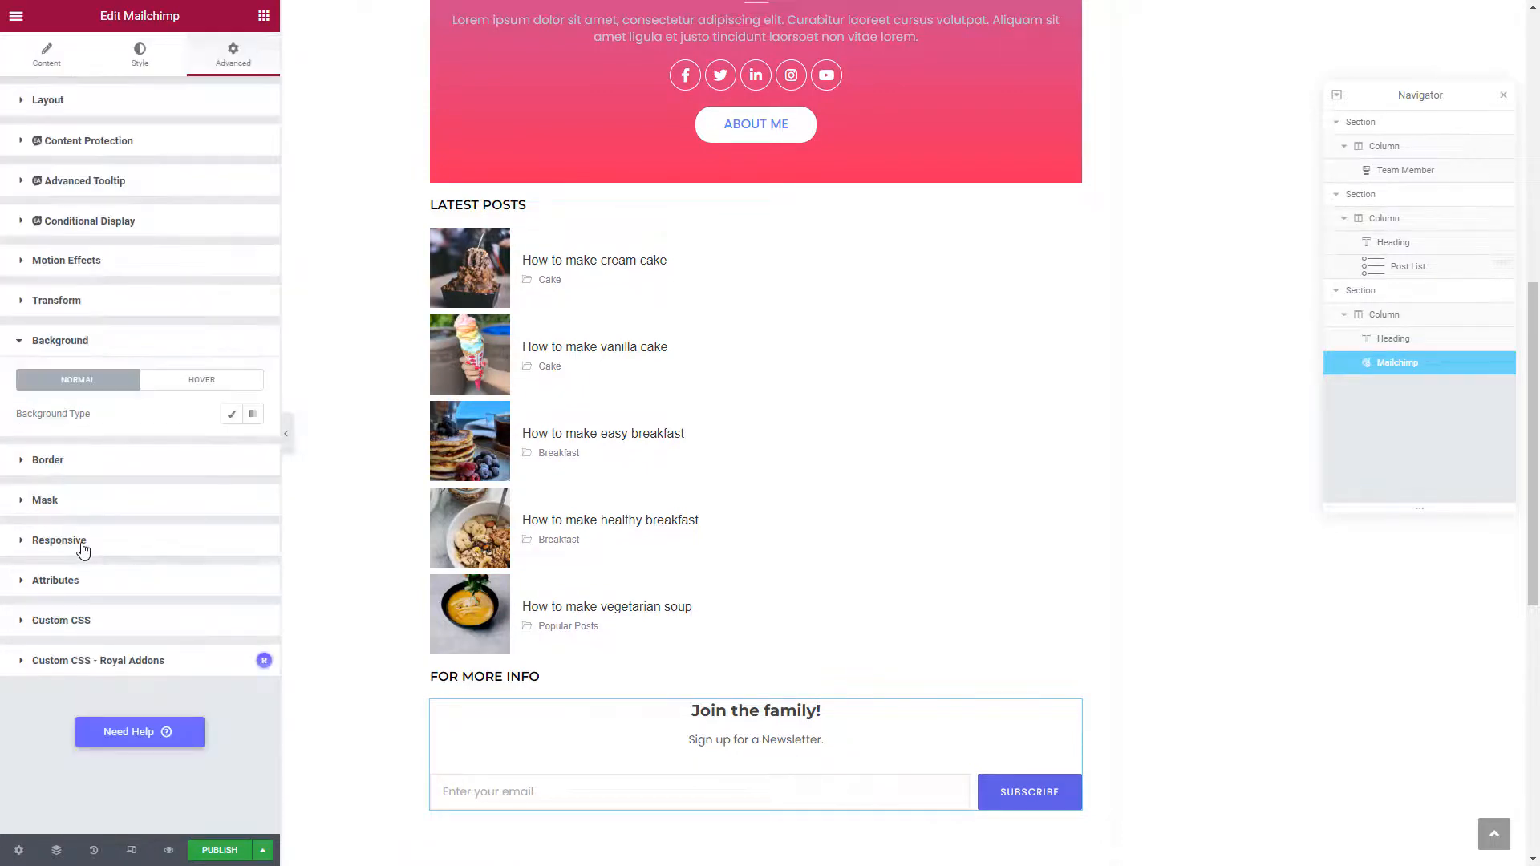
pyautogui.click(231, 418)
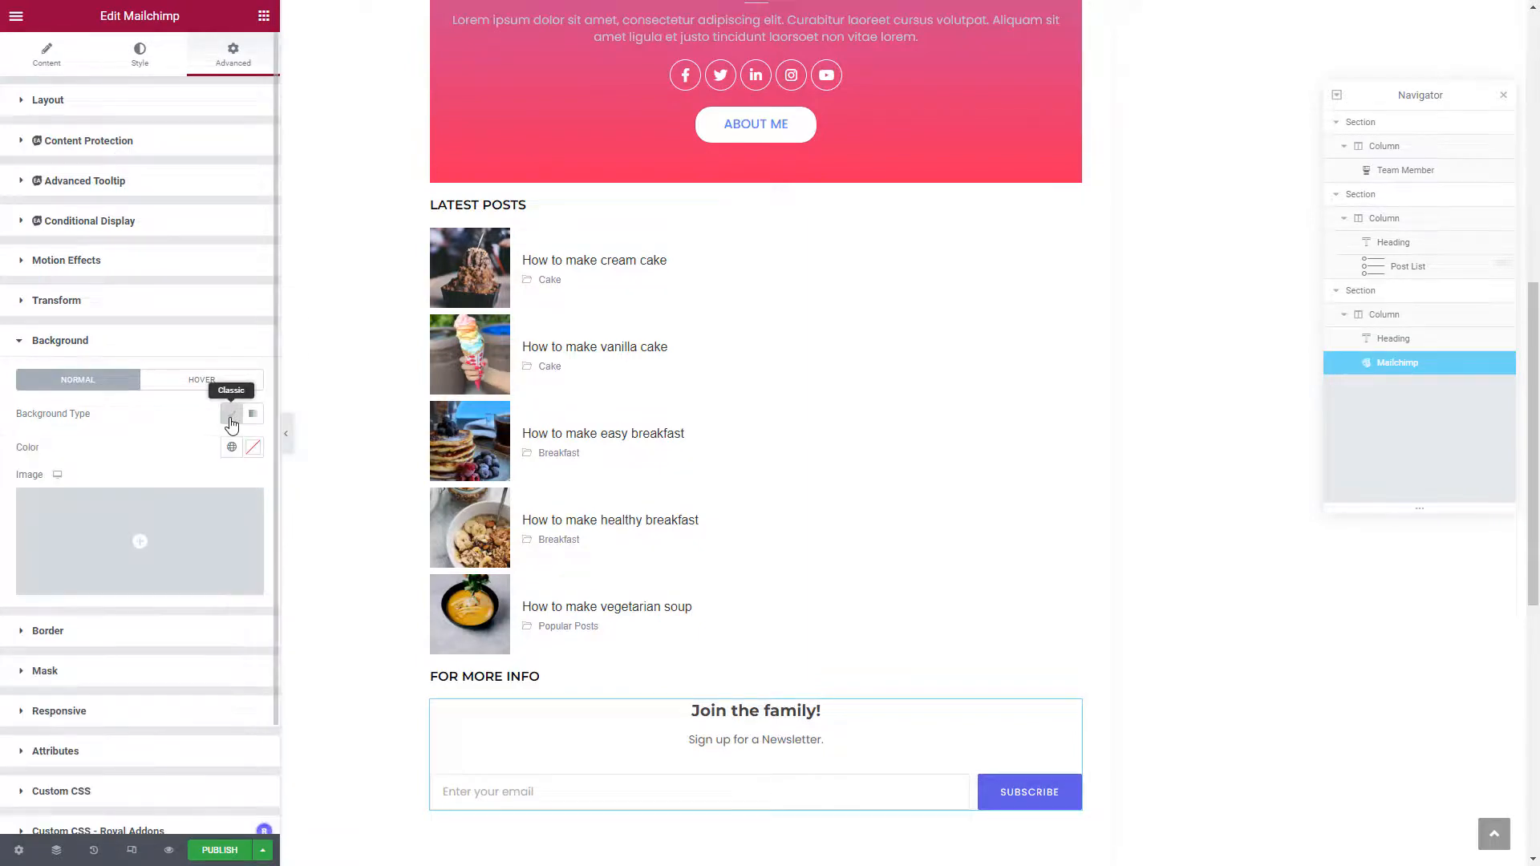
pyautogui.click(251, 450)
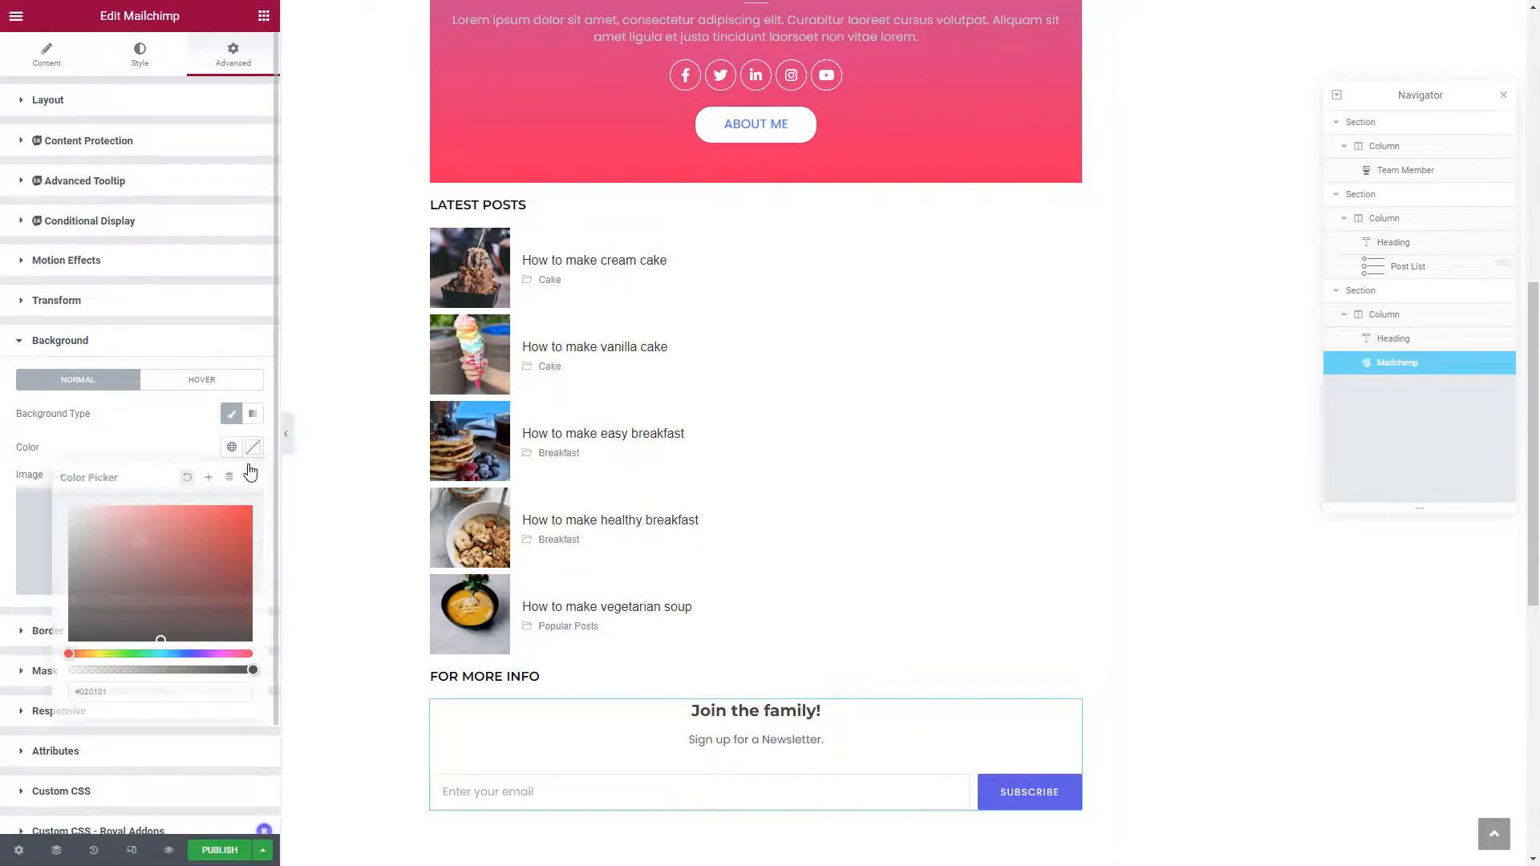
pyautogui.click(170, 655)
pyautogui.click(164, 654)
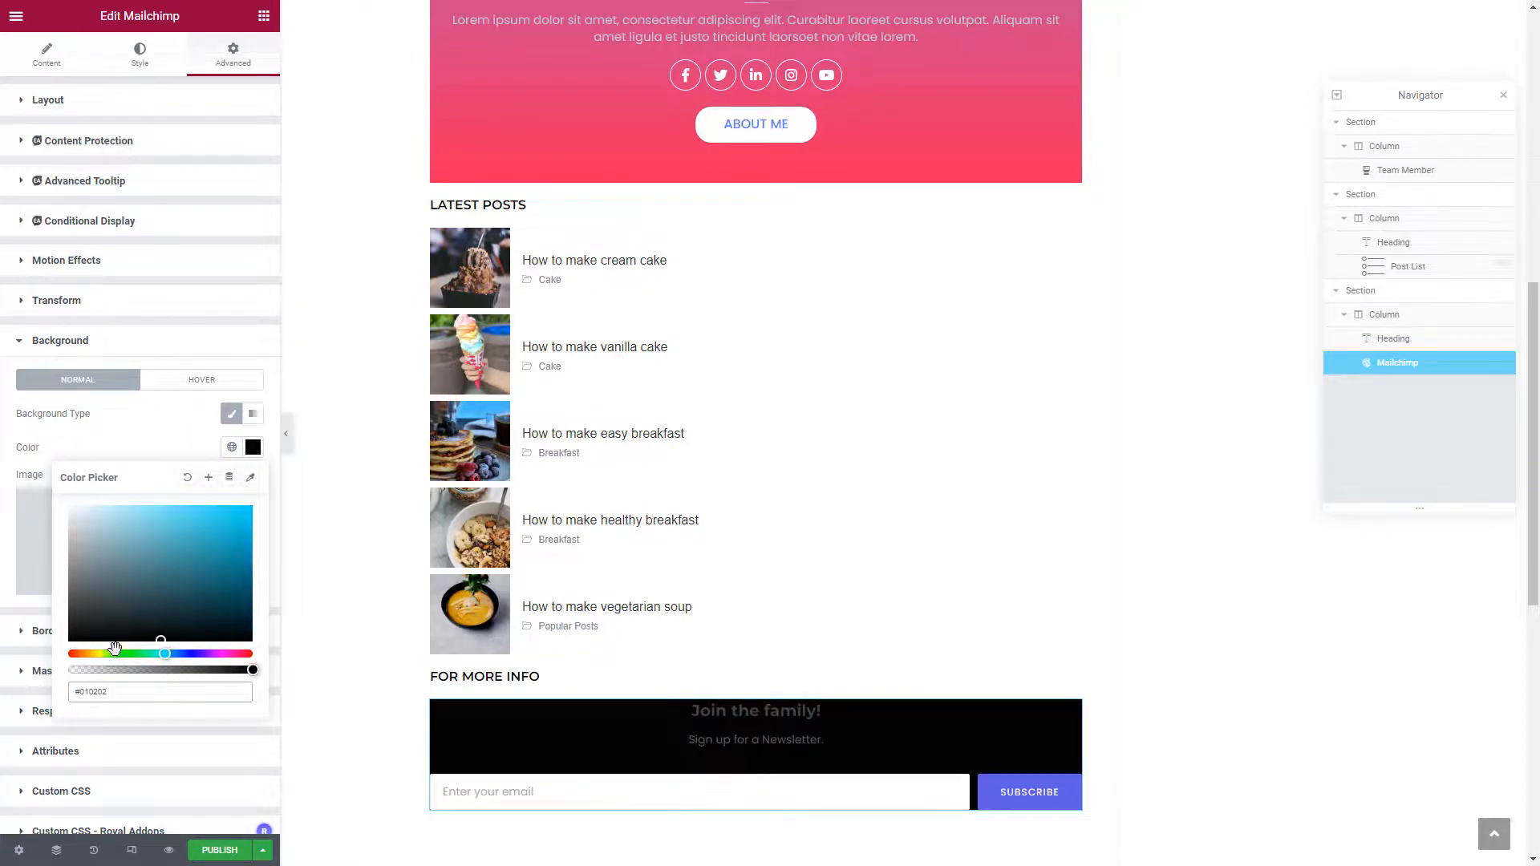
pyautogui.click(98, 655)
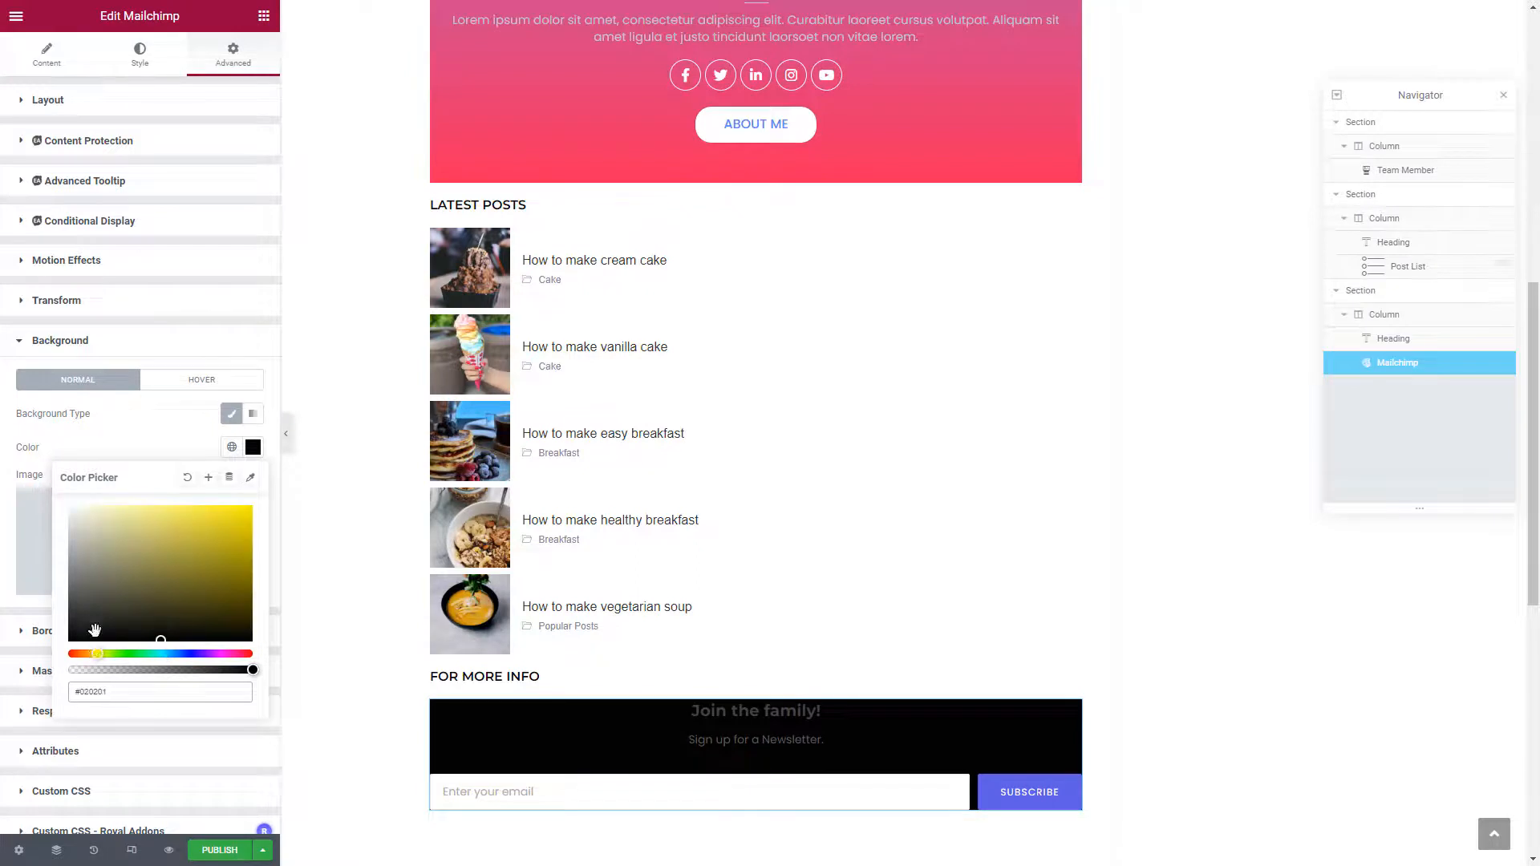
pyautogui.click(179, 525)
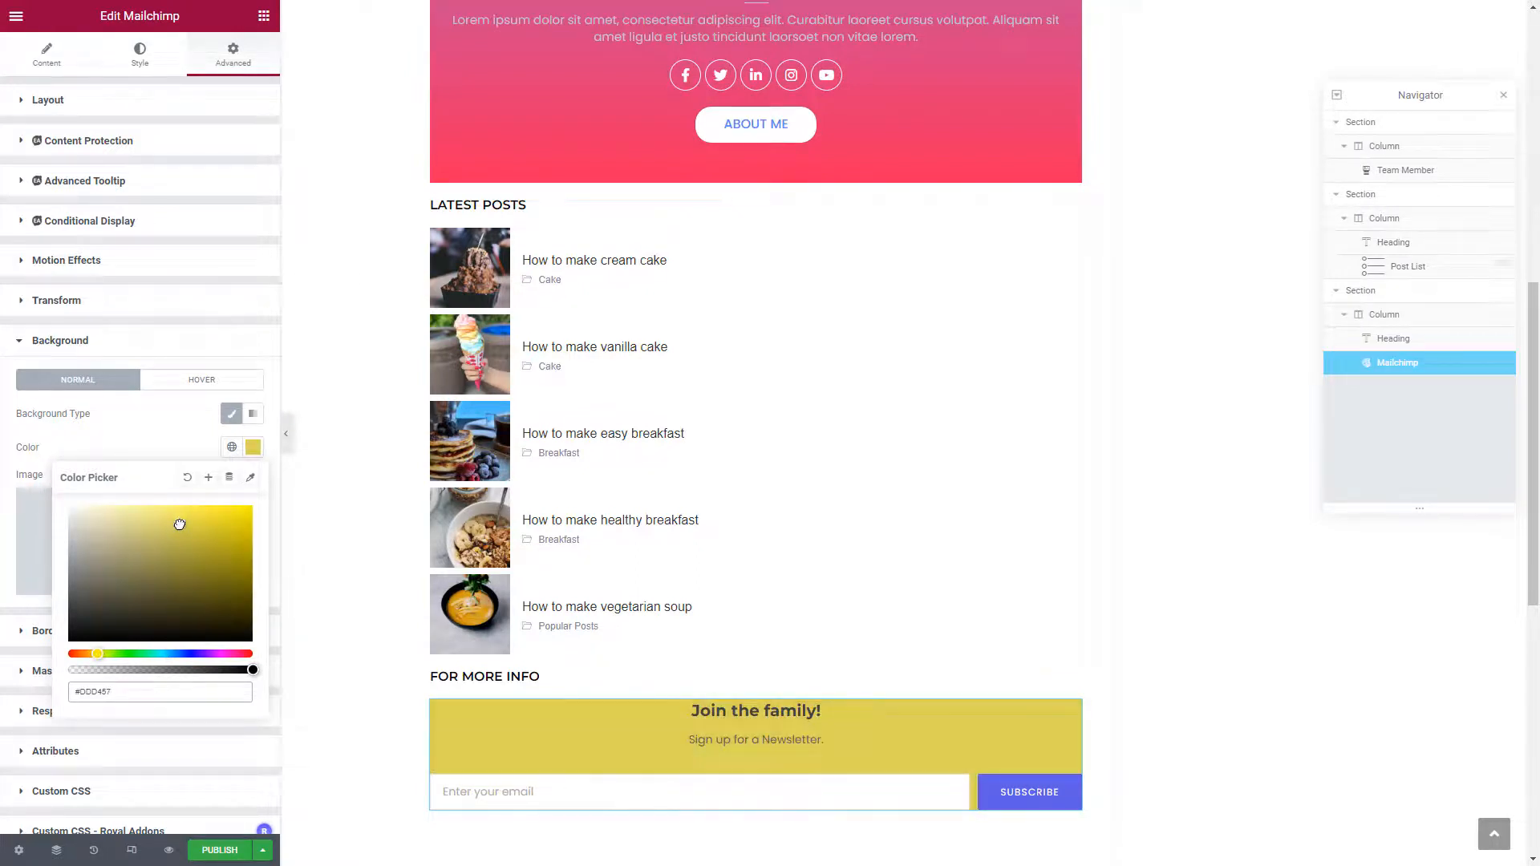
pyautogui.click(165, 654)
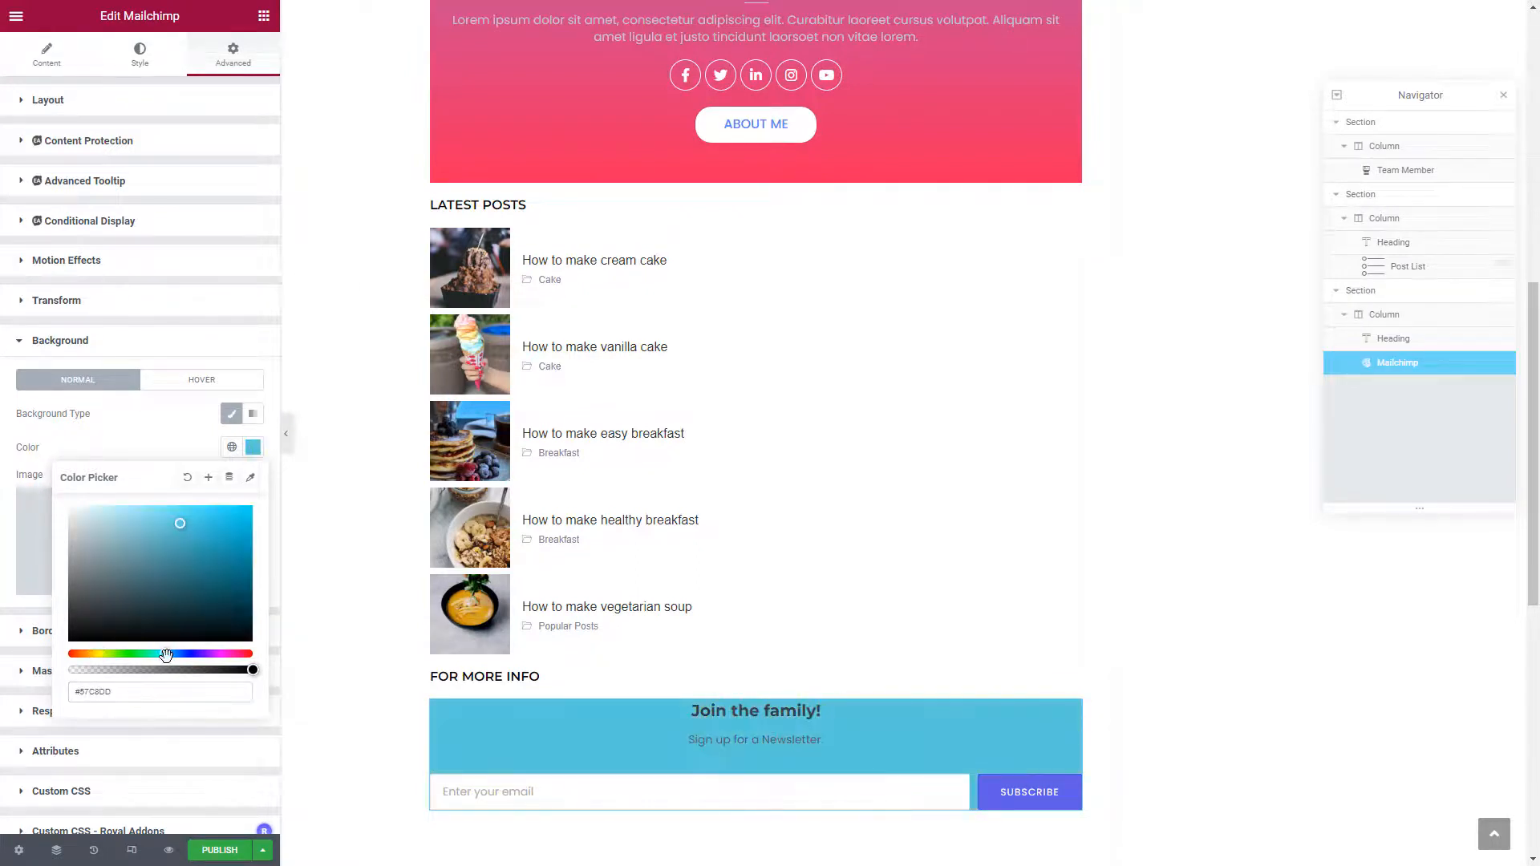
pyautogui.click(174, 654)
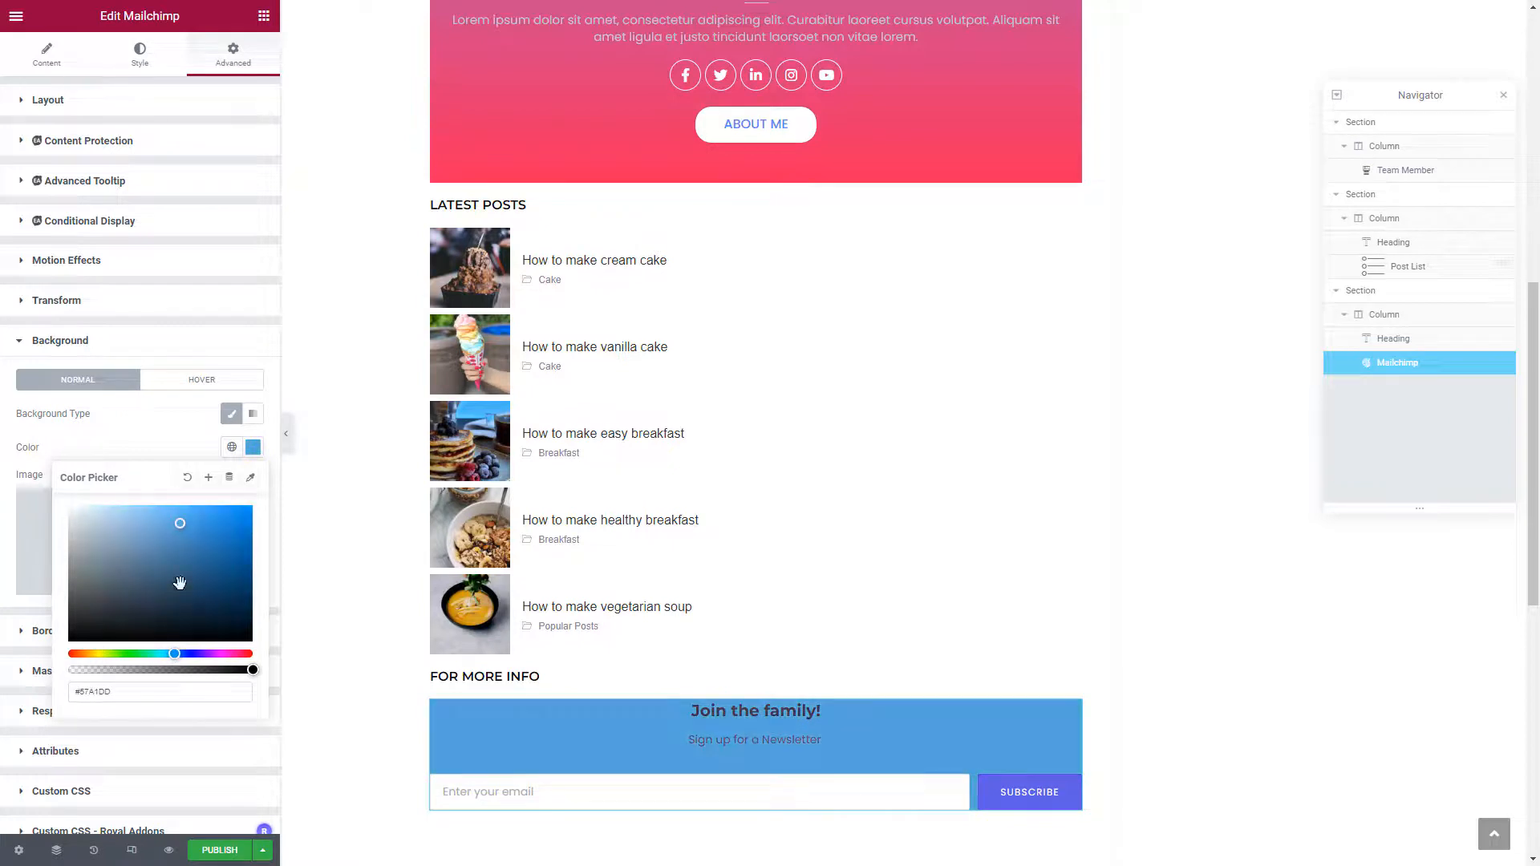
pyautogui.click(179, 519)
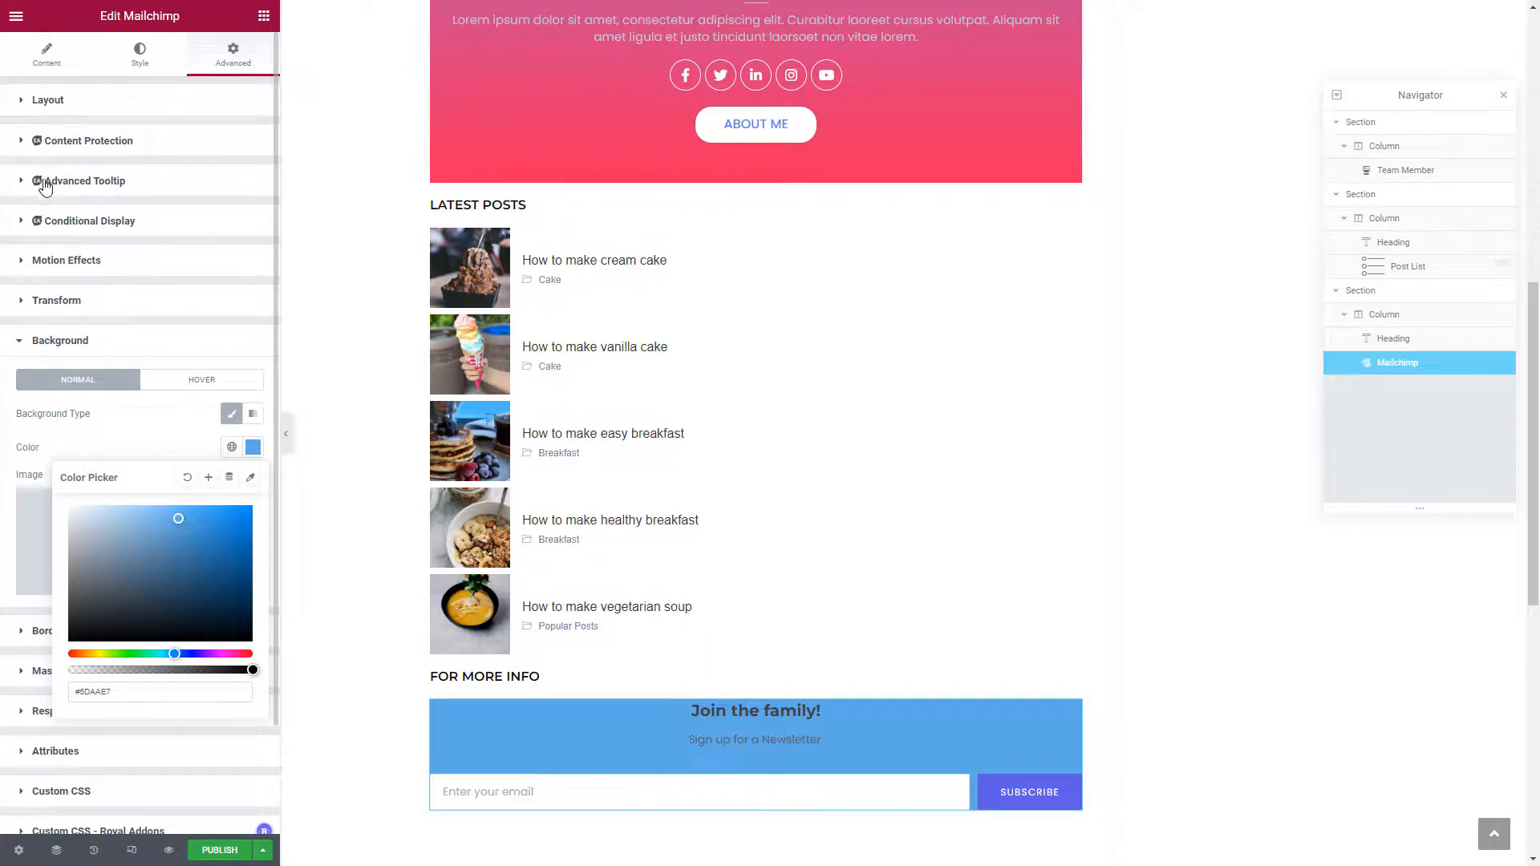
# Set the form's linked Layout padding to 30 on all sides
pyautogui.click(20, 102)
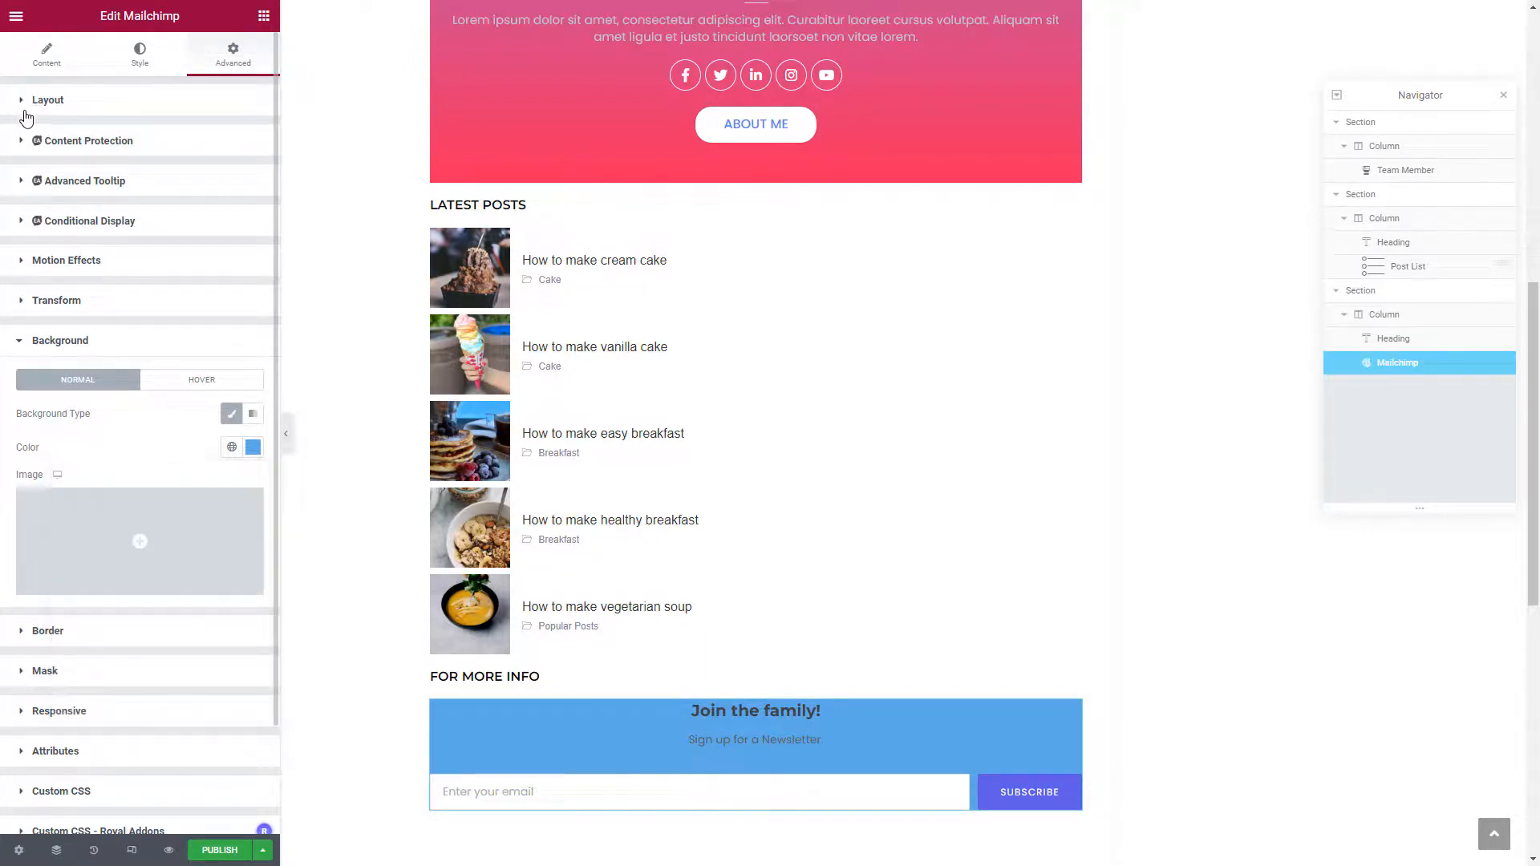
pyautogui.click(27, 117)
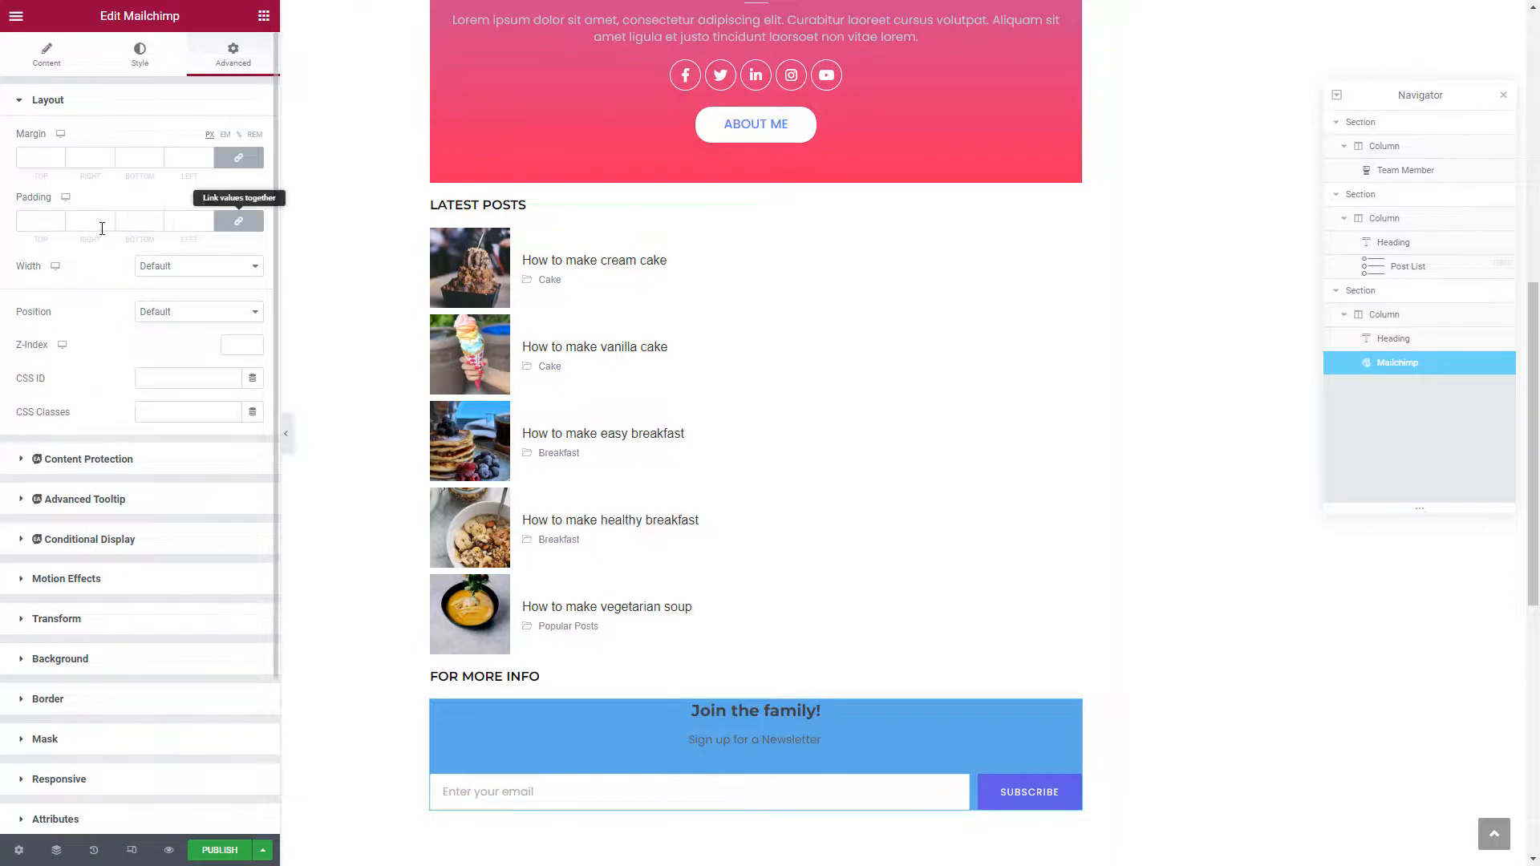
pyautogui.click(27, 221)
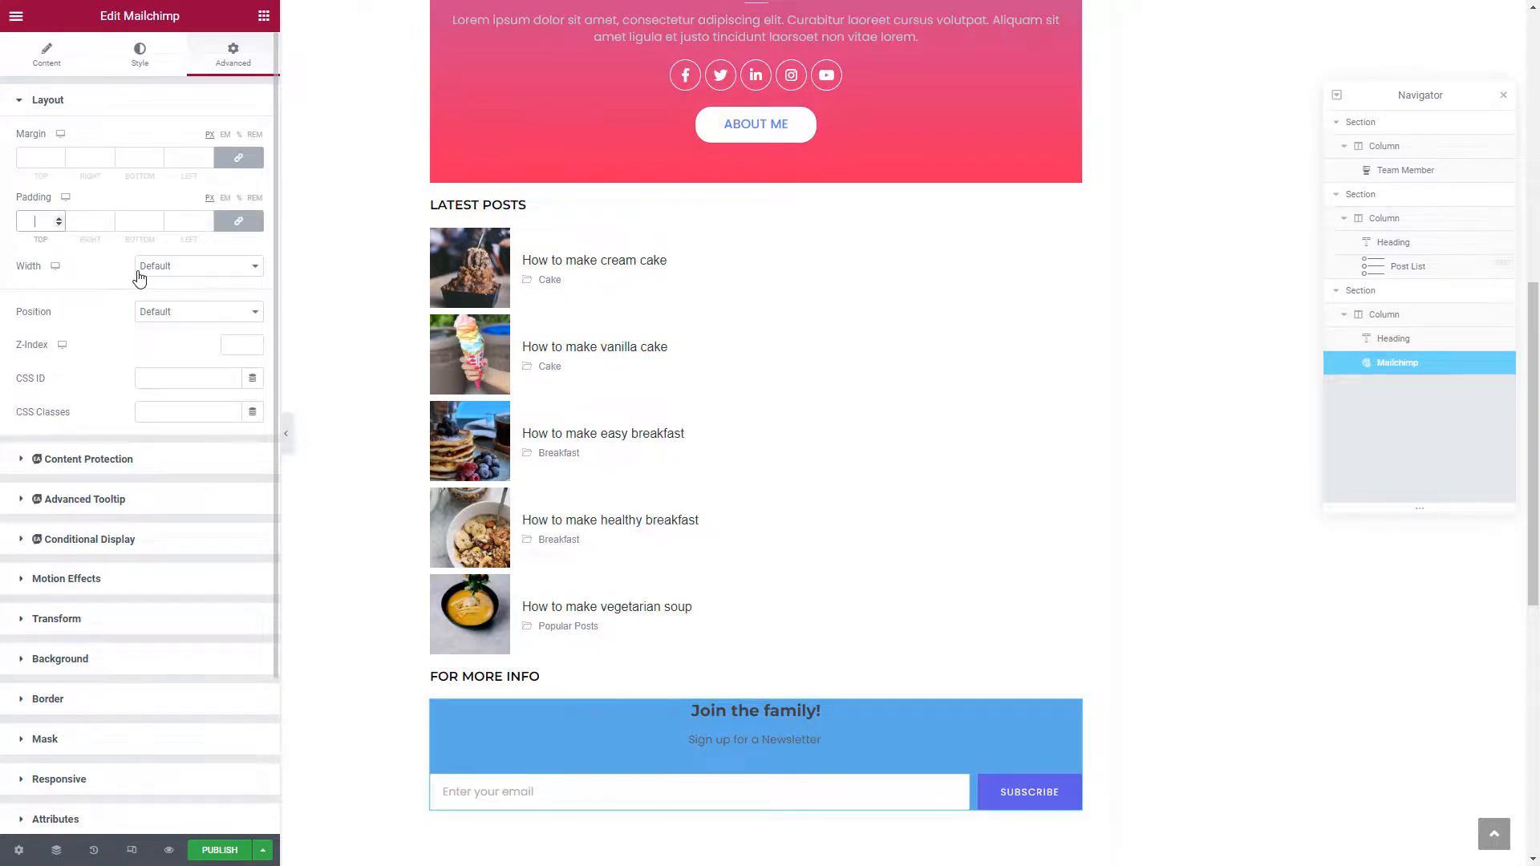
pyautogui.write('30')
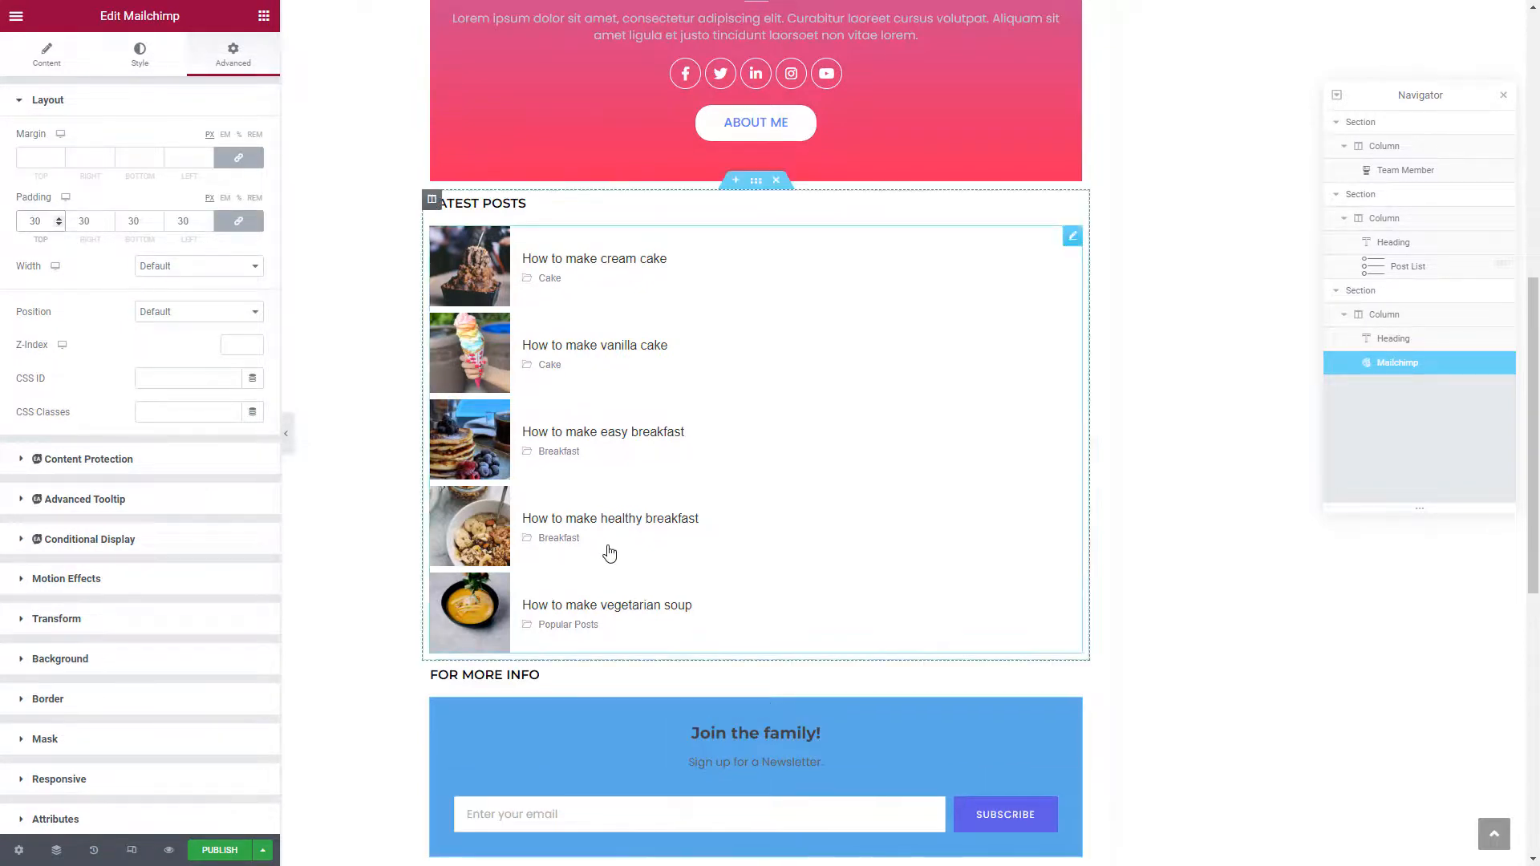
# Publish the Global Sidebar template
pyautogui.scroll(-2, 608, 552)
pyautogui.scroll(-1, 608, 552)
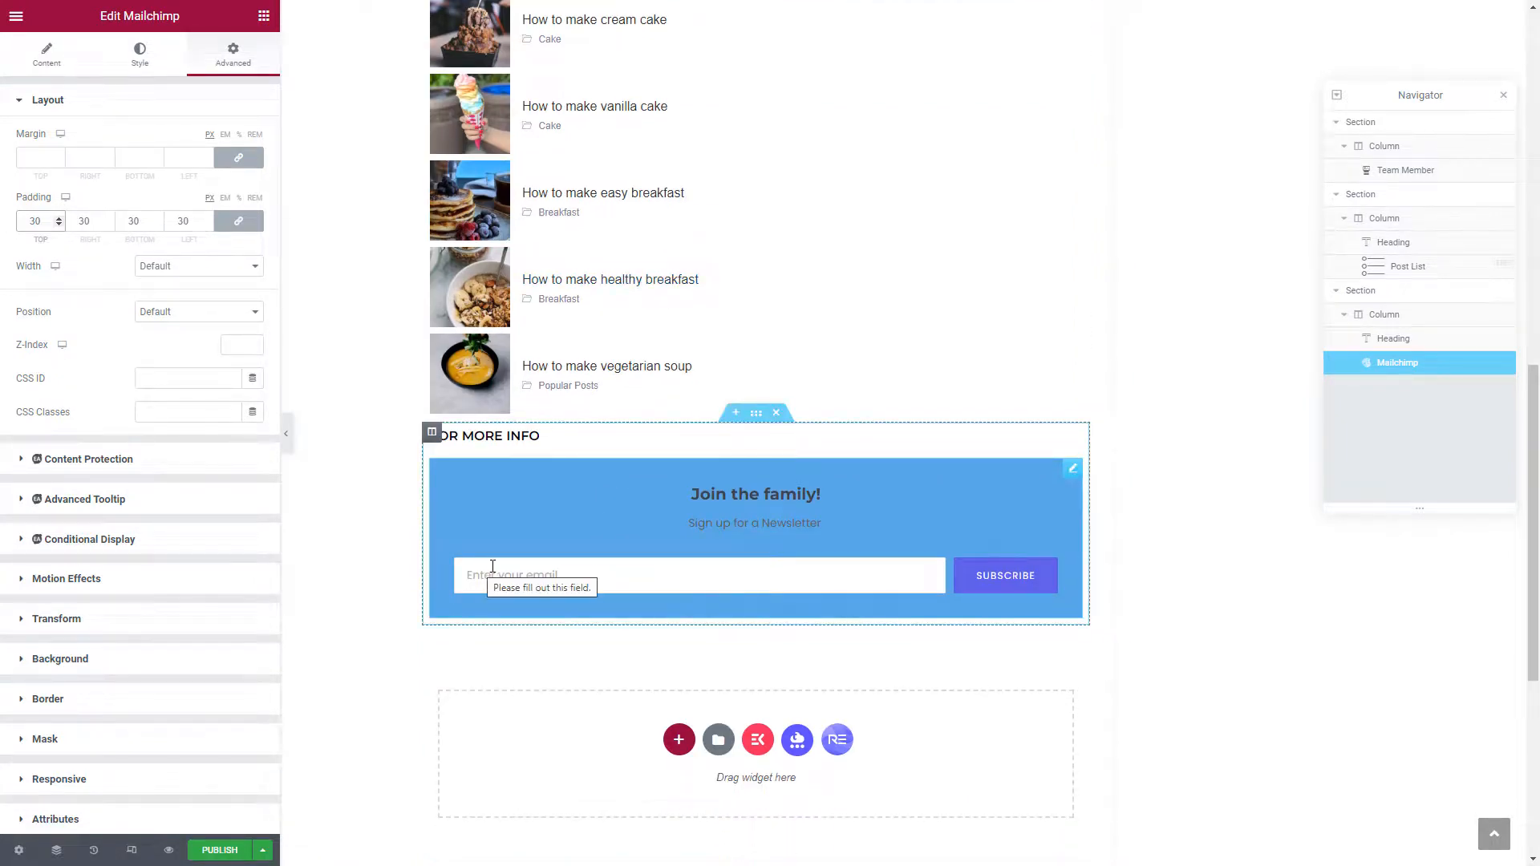
pyautogui.click(210, 850)
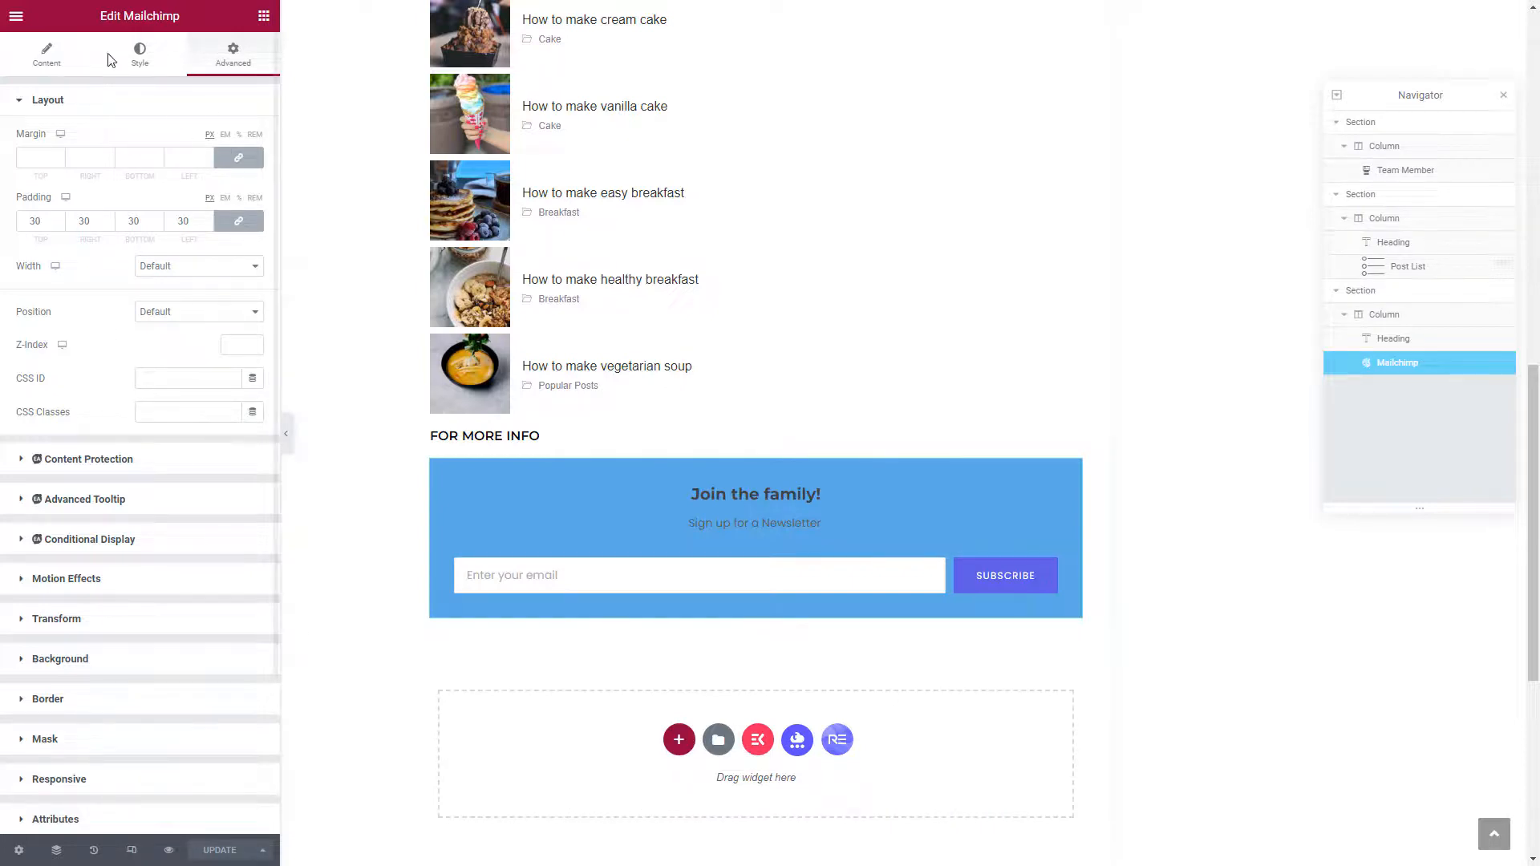
# Exit Elementor and copy the template shortcode [INSERT_ELEMENTOR id="317"]
pyautogui.click(11, 17)
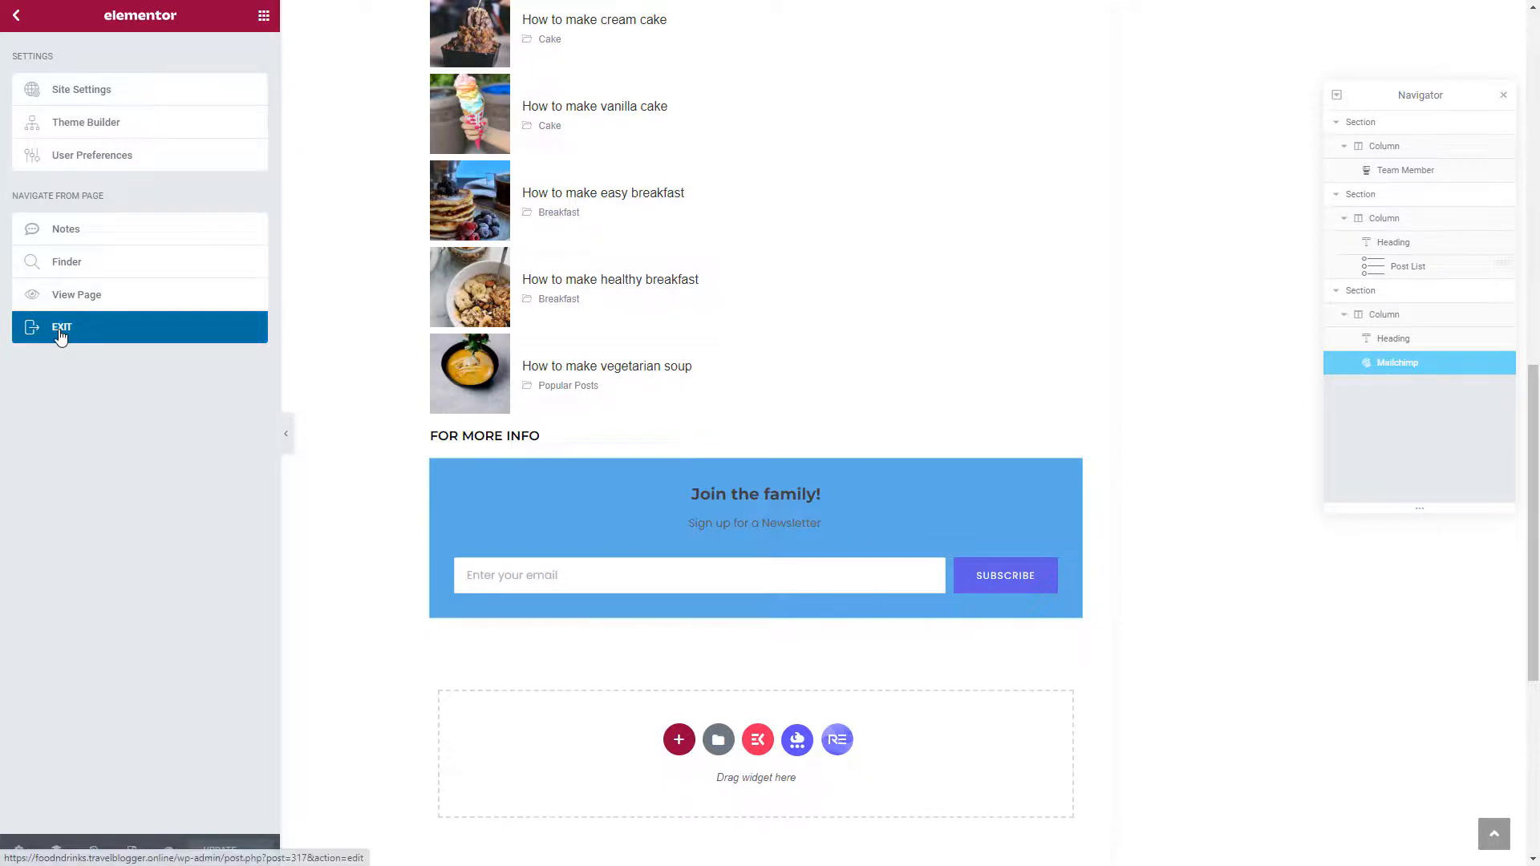
pyautogui.click(60, 334)
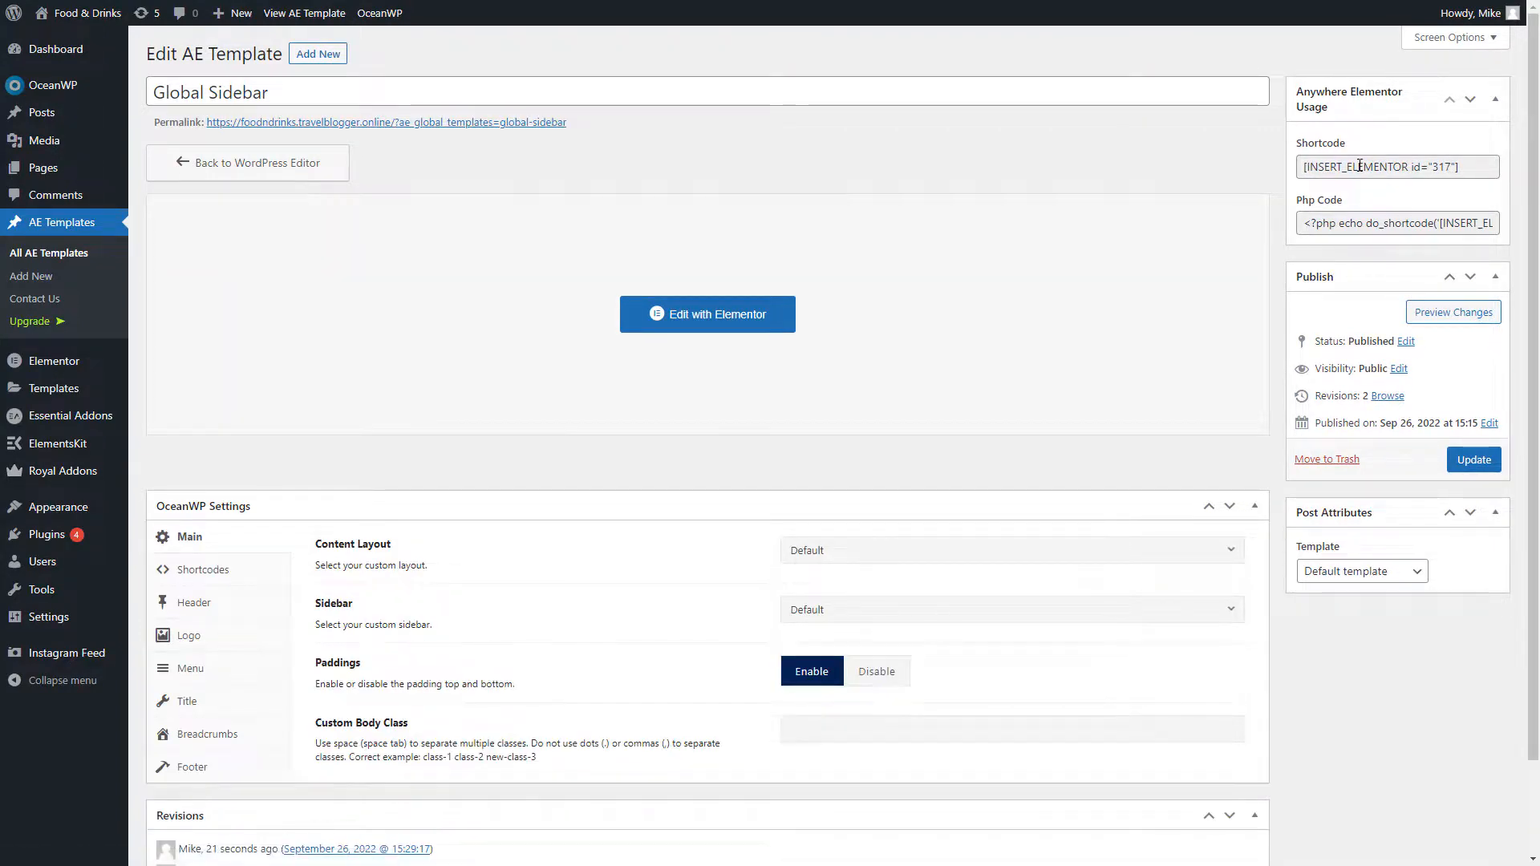
pyautogui.click(1360, 166)
pyautogui.rightClick(1359, 166)
pyautogui.click(1356, 174)
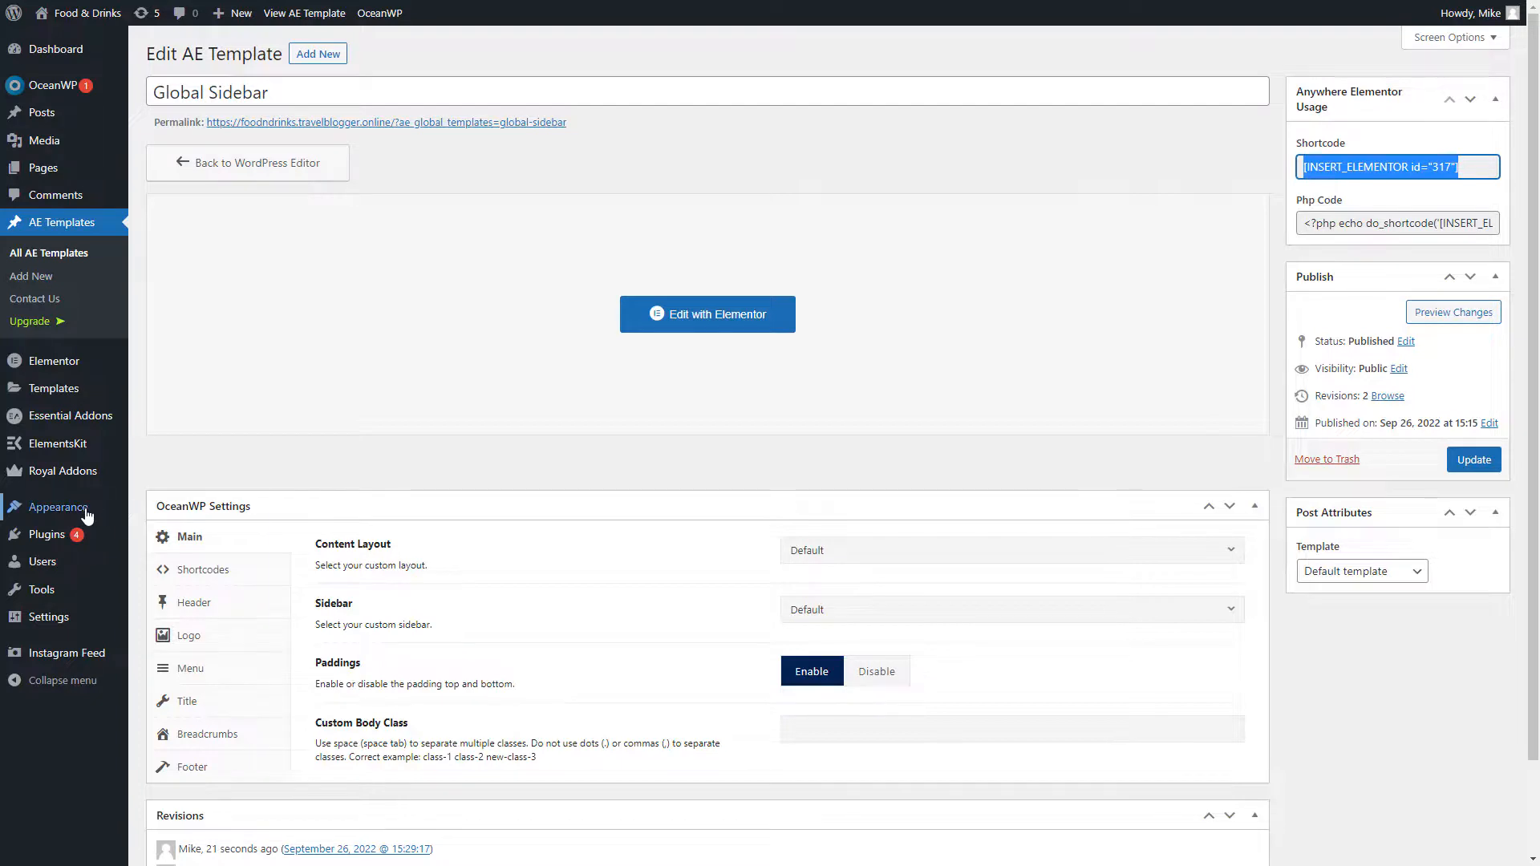
# Go to Appearance > Widgets and dismiss the block widgets welcome tour
pyautogui.moveTo(49, 507)
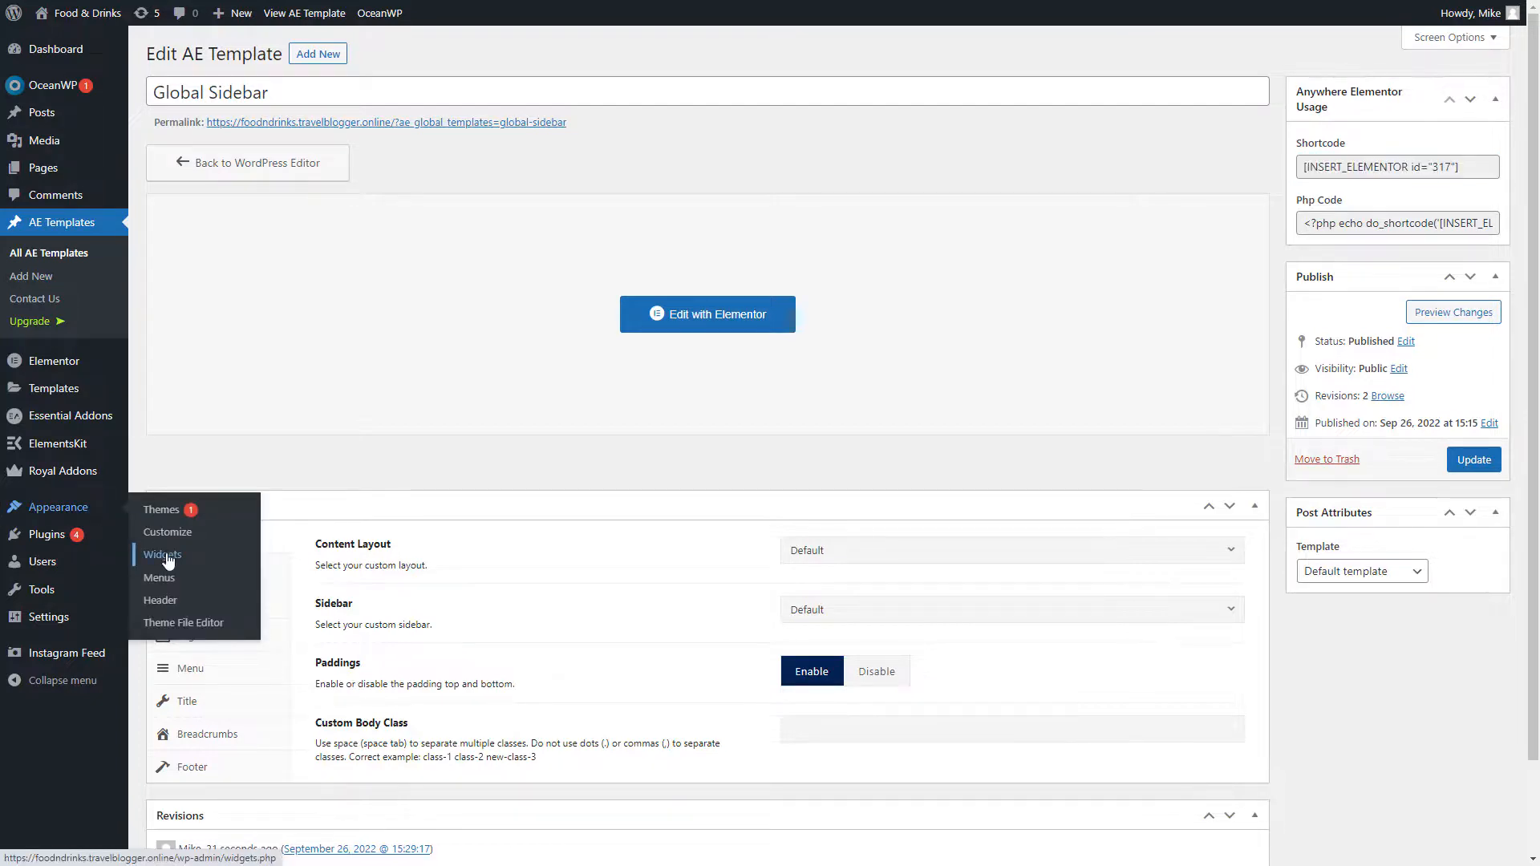
pyautogui.click(164, 557)
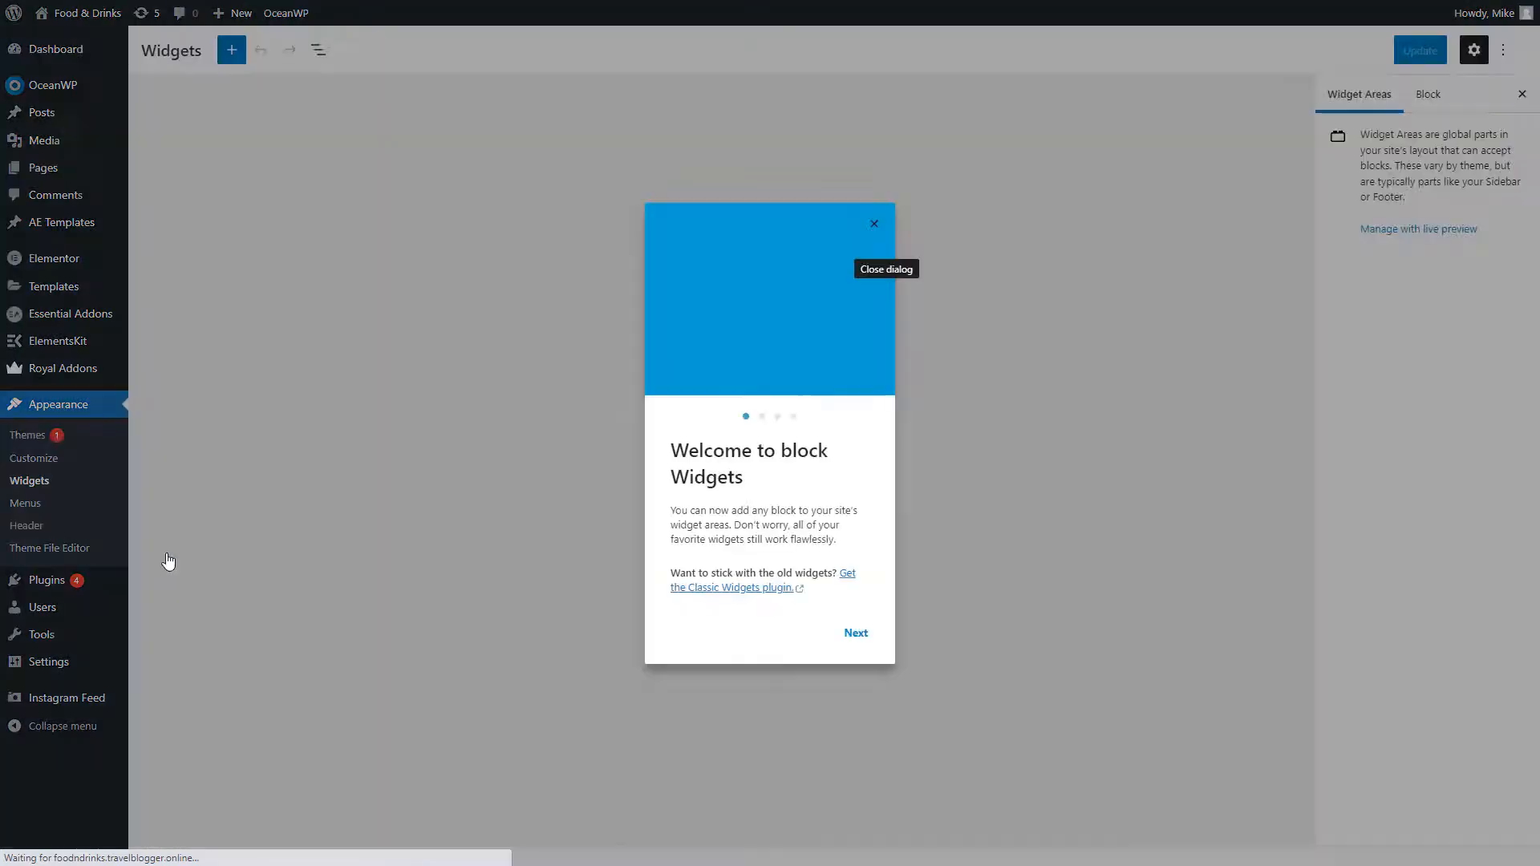
pyautogui.click(874, 225)
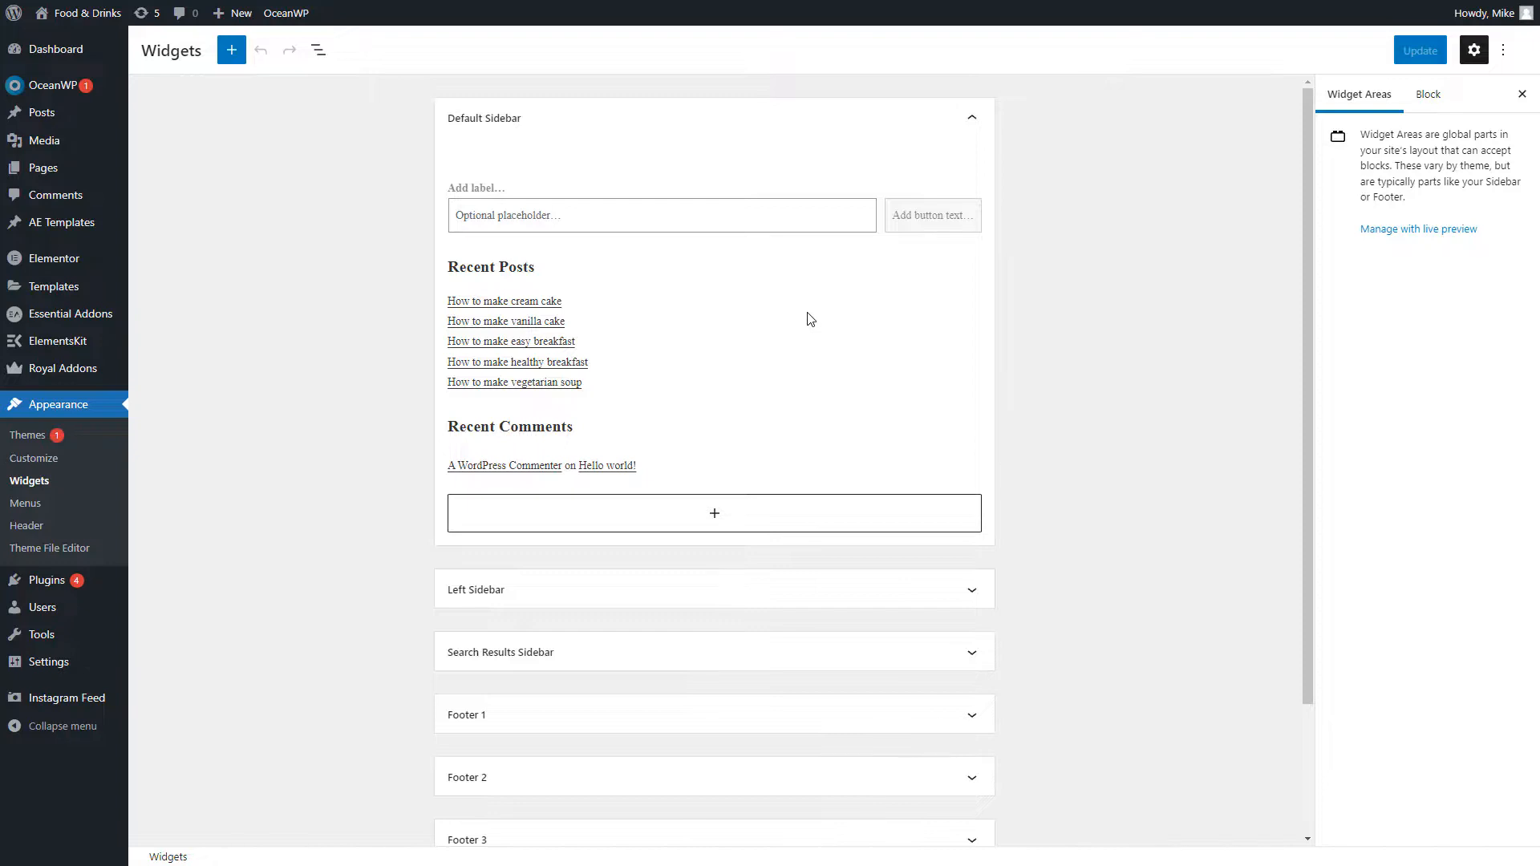
# Add a Shortcode block to the Default Sidebar holding [INSERT_ELEMENTOR id="317"]
pyautogui.click(730, 525)
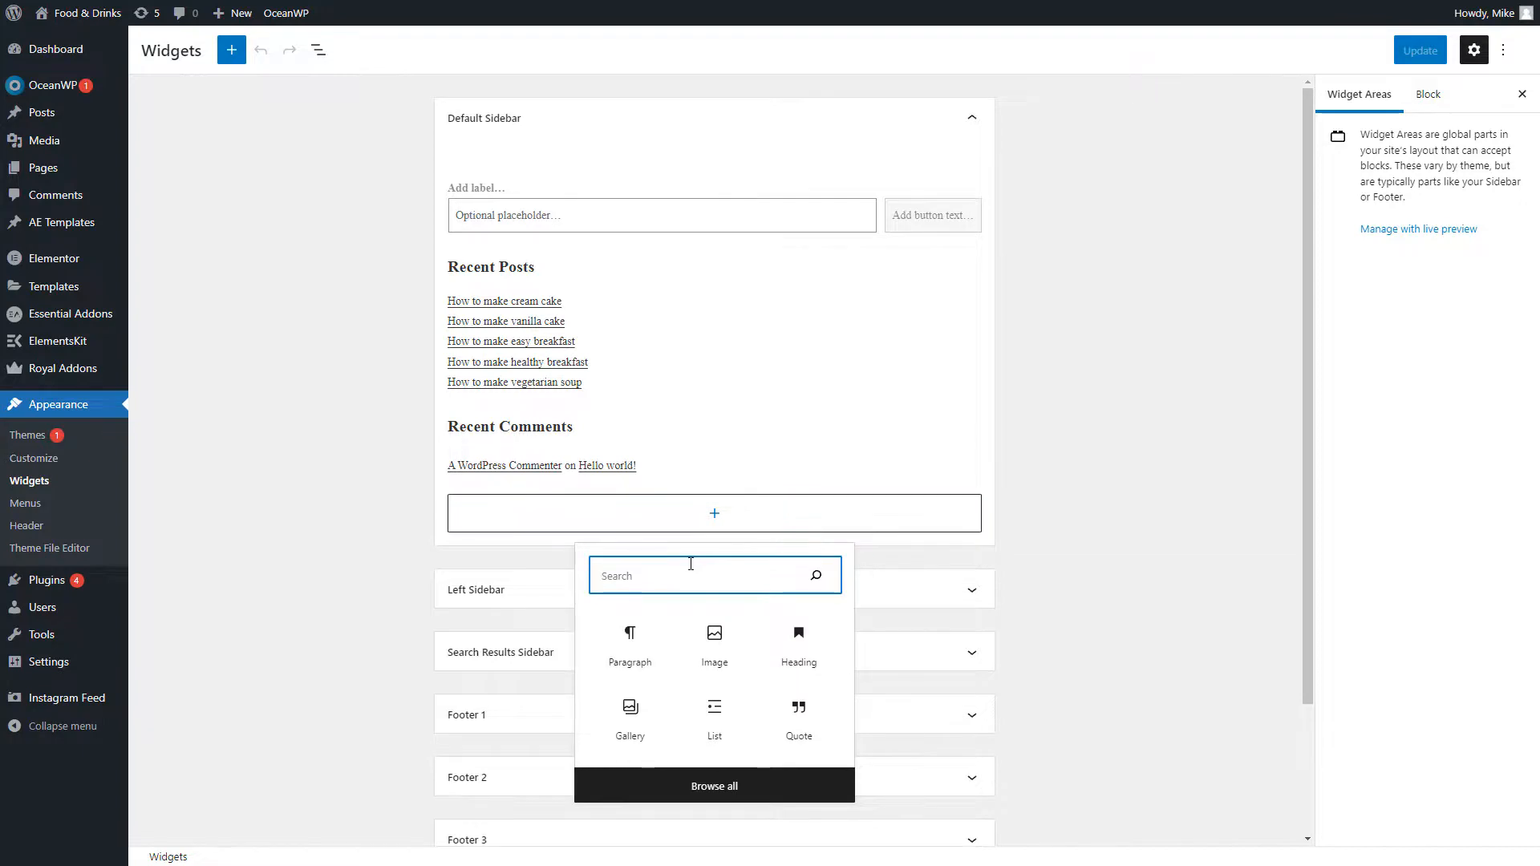
pyautogui.write('shortcode')
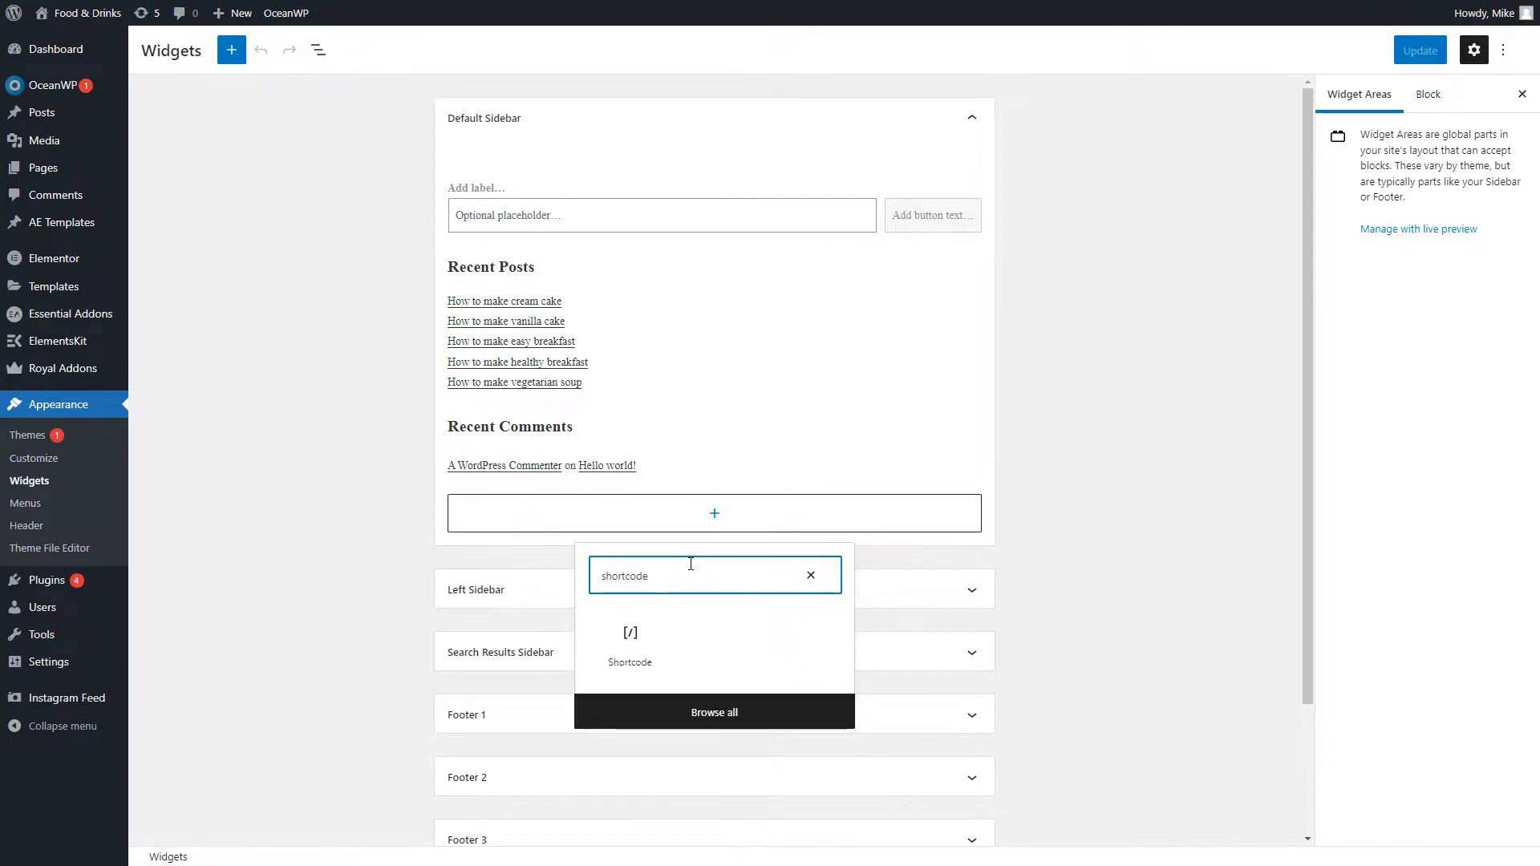
pyautogui.click(621, 627)
pyautogui.click(648, 682)
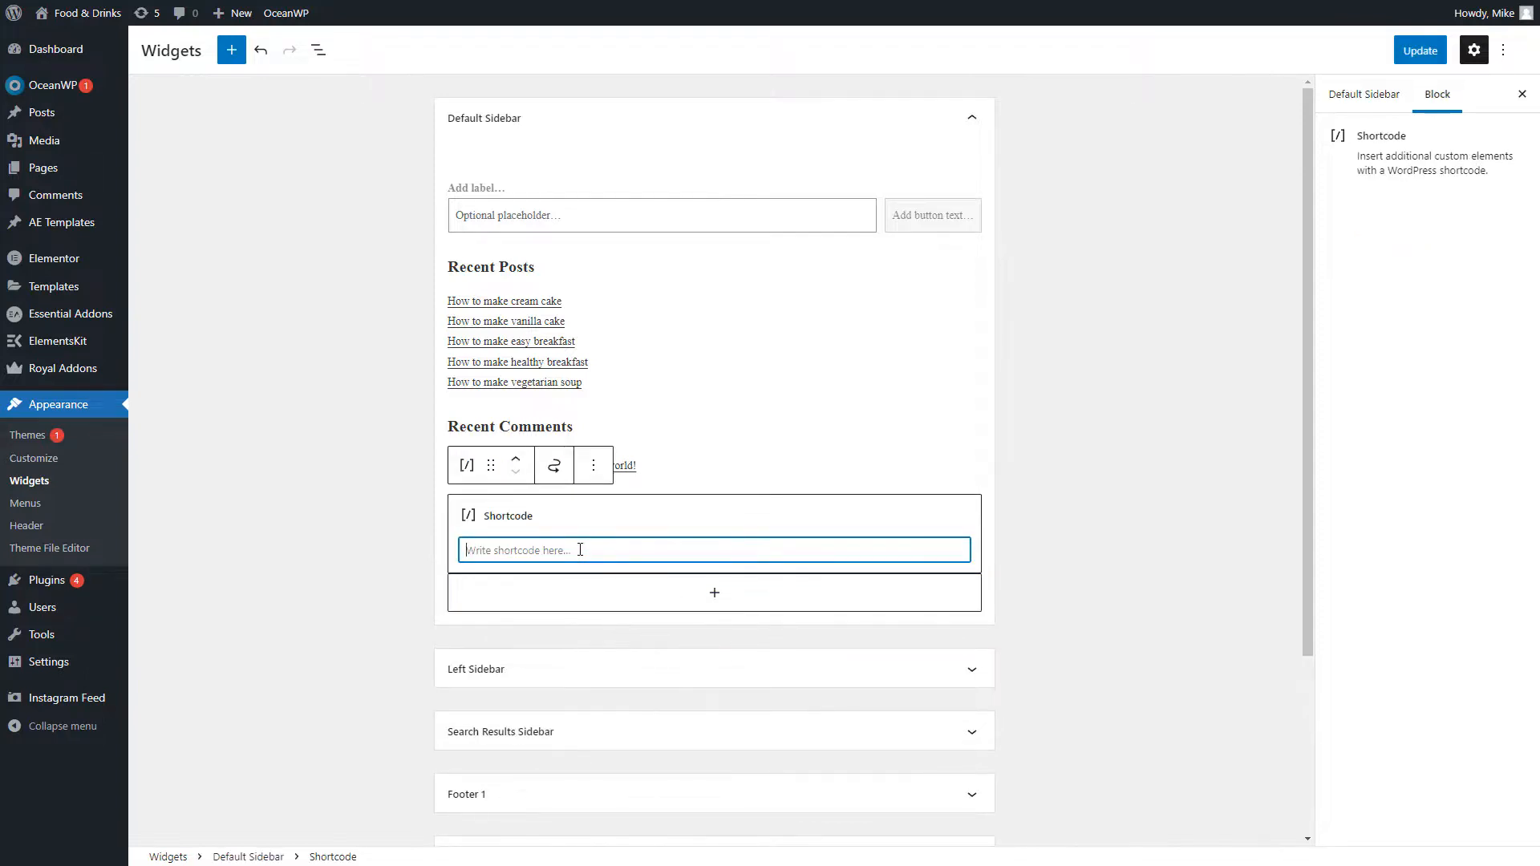
pyautogui.hotkey('ctrl', 'v')
pyautogui.click(580, 210)
# Remove the Search block, the Recent Posts heading and the latest posts list
pyautogui.click(730, 149)
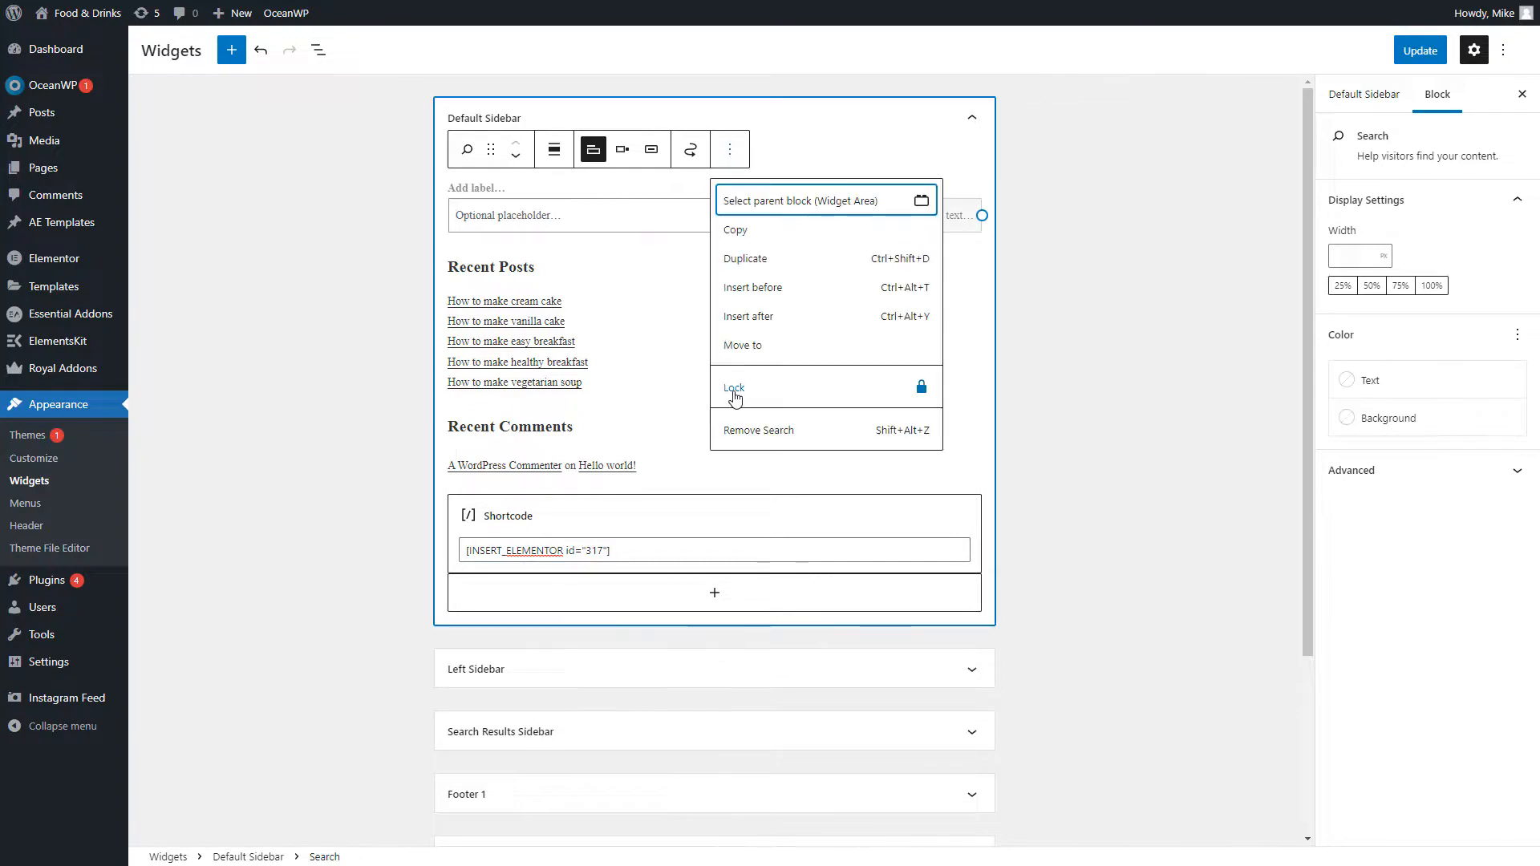
pyautogui.click(746, 433)
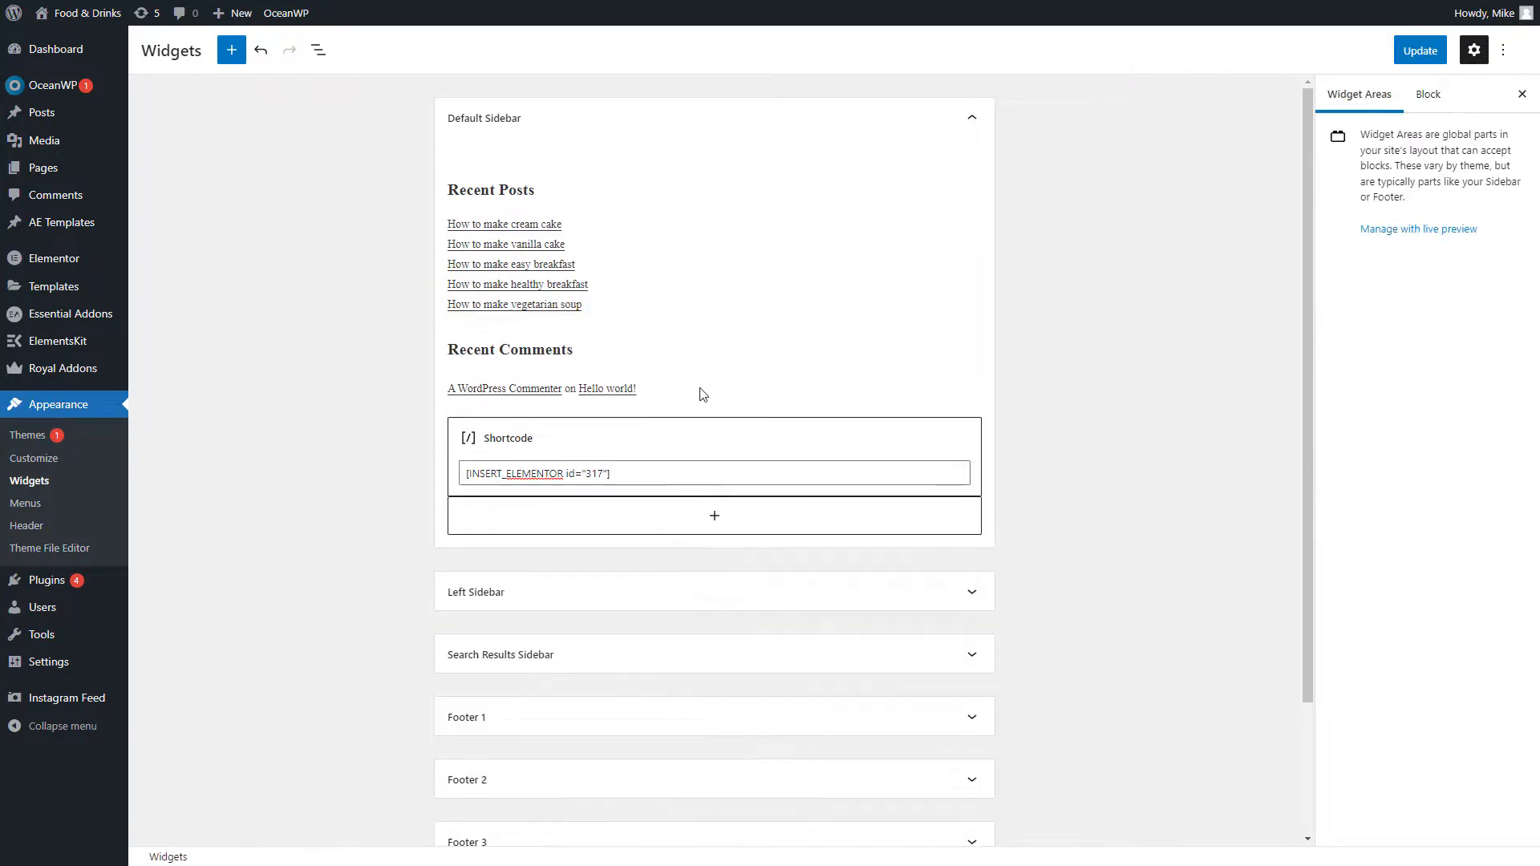
pyautogui.click(538, 197)
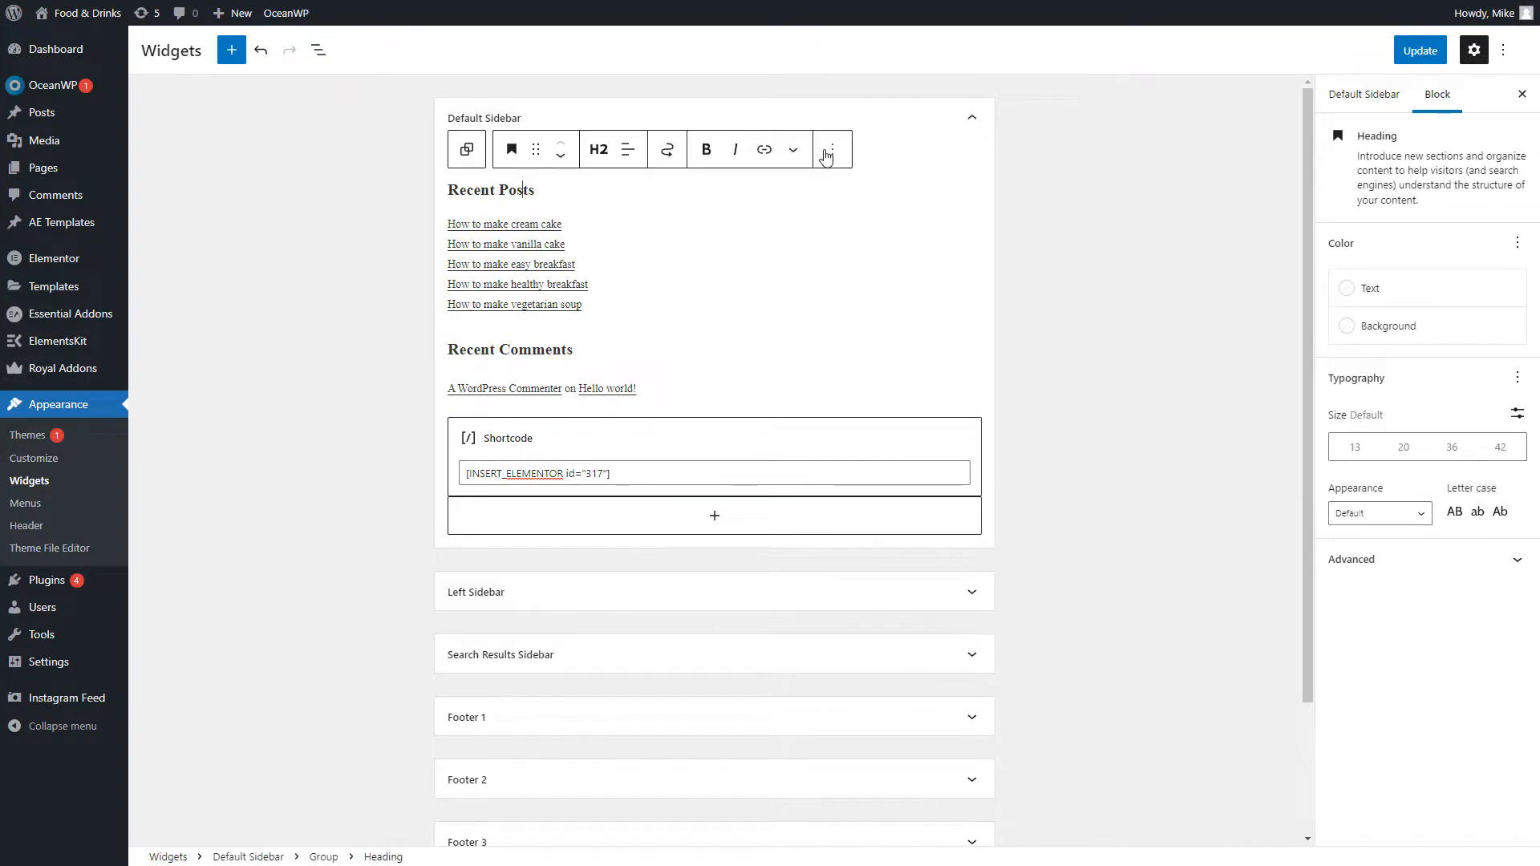
pyautogui.click(833, 149)
pyautogui.click(879, 459)
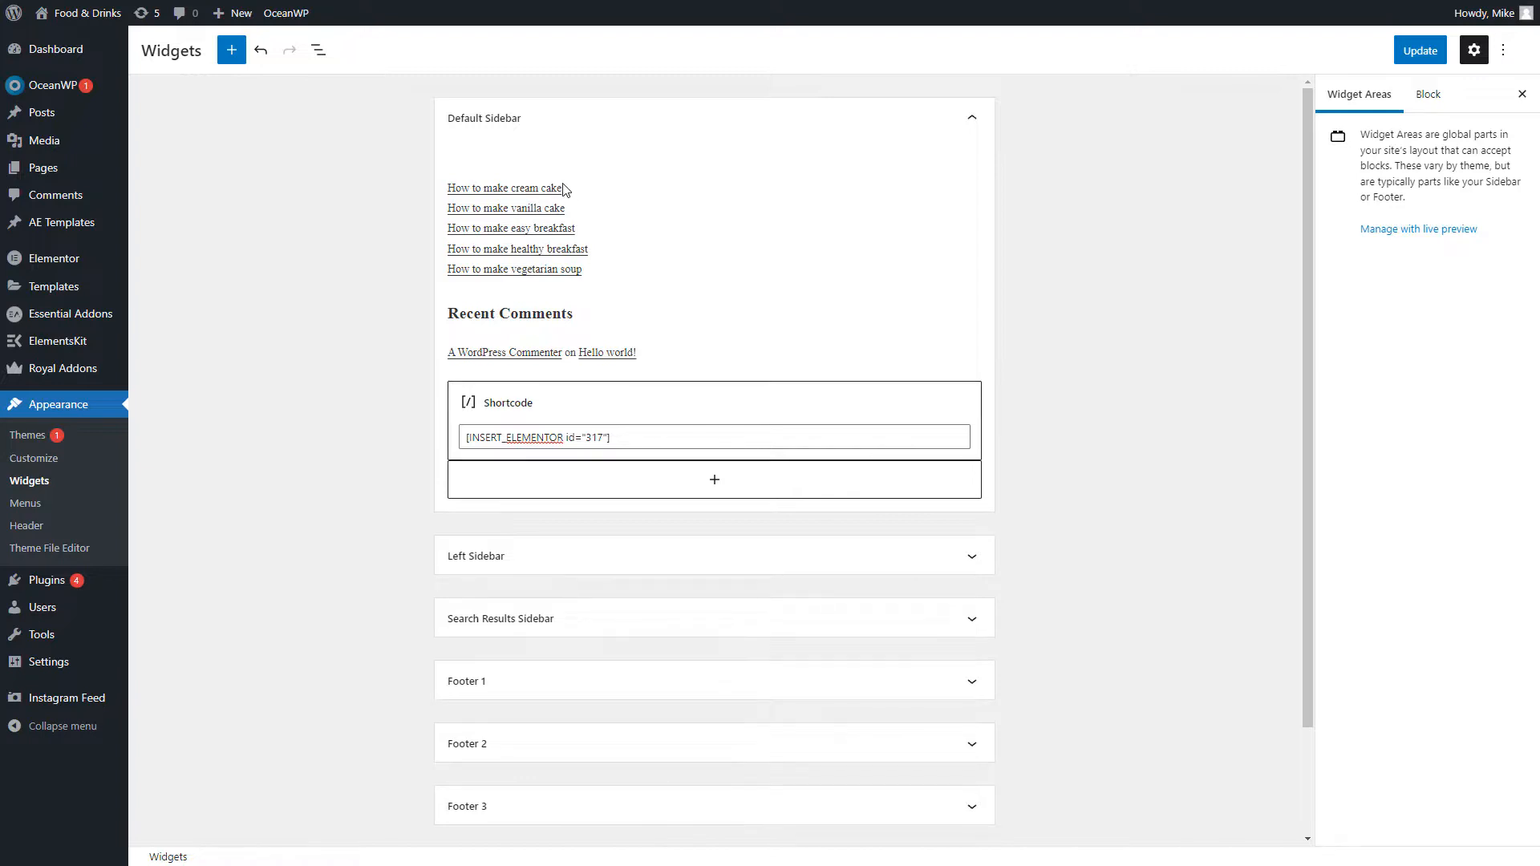
pyautogui.click(563, 189)
pyautogui.click(755, 157)
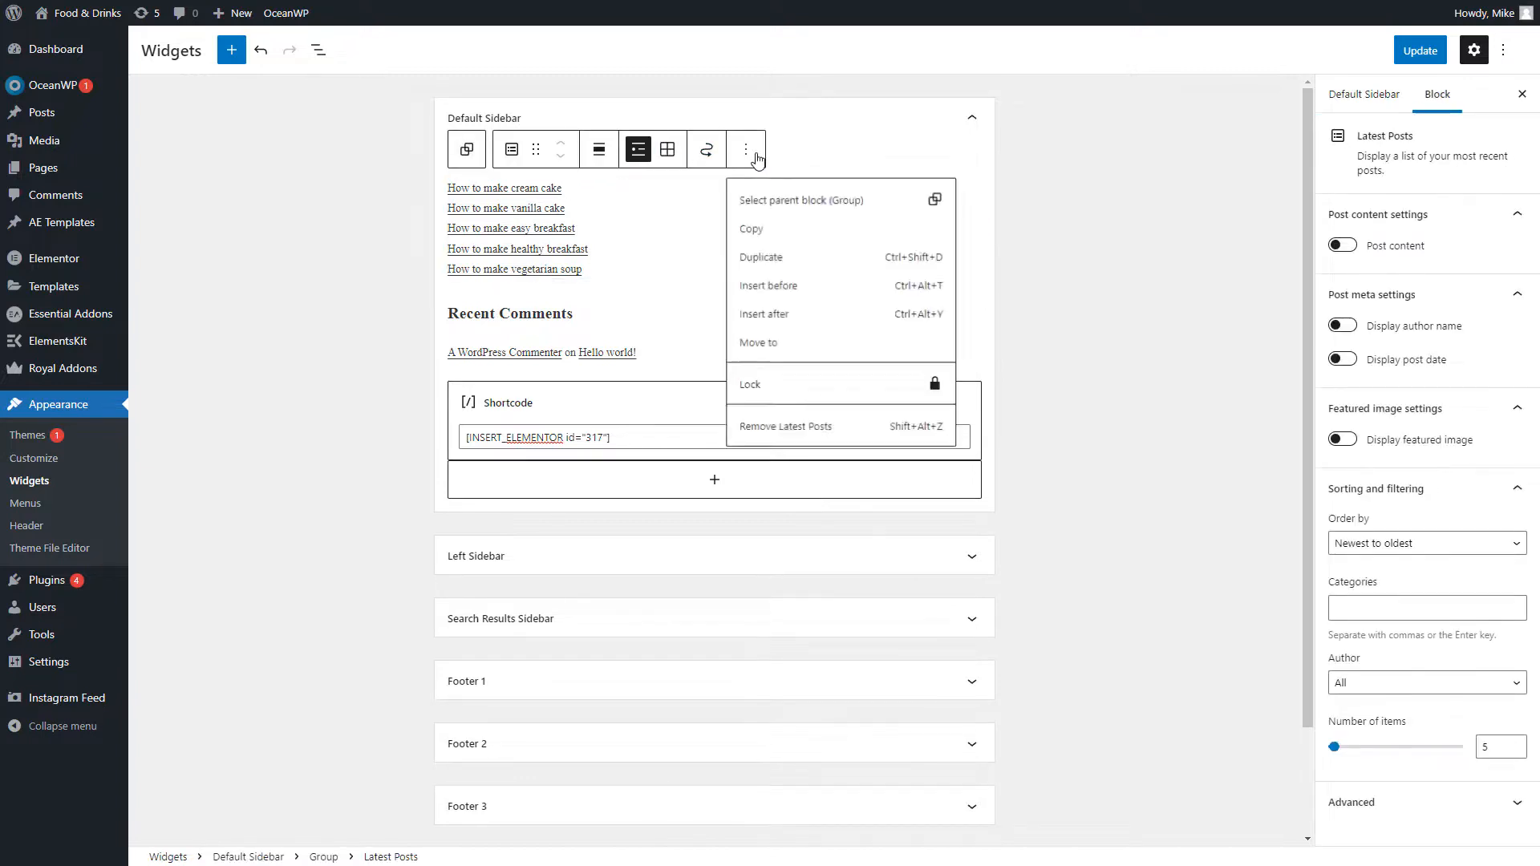
pyautogui.click(897, 427)
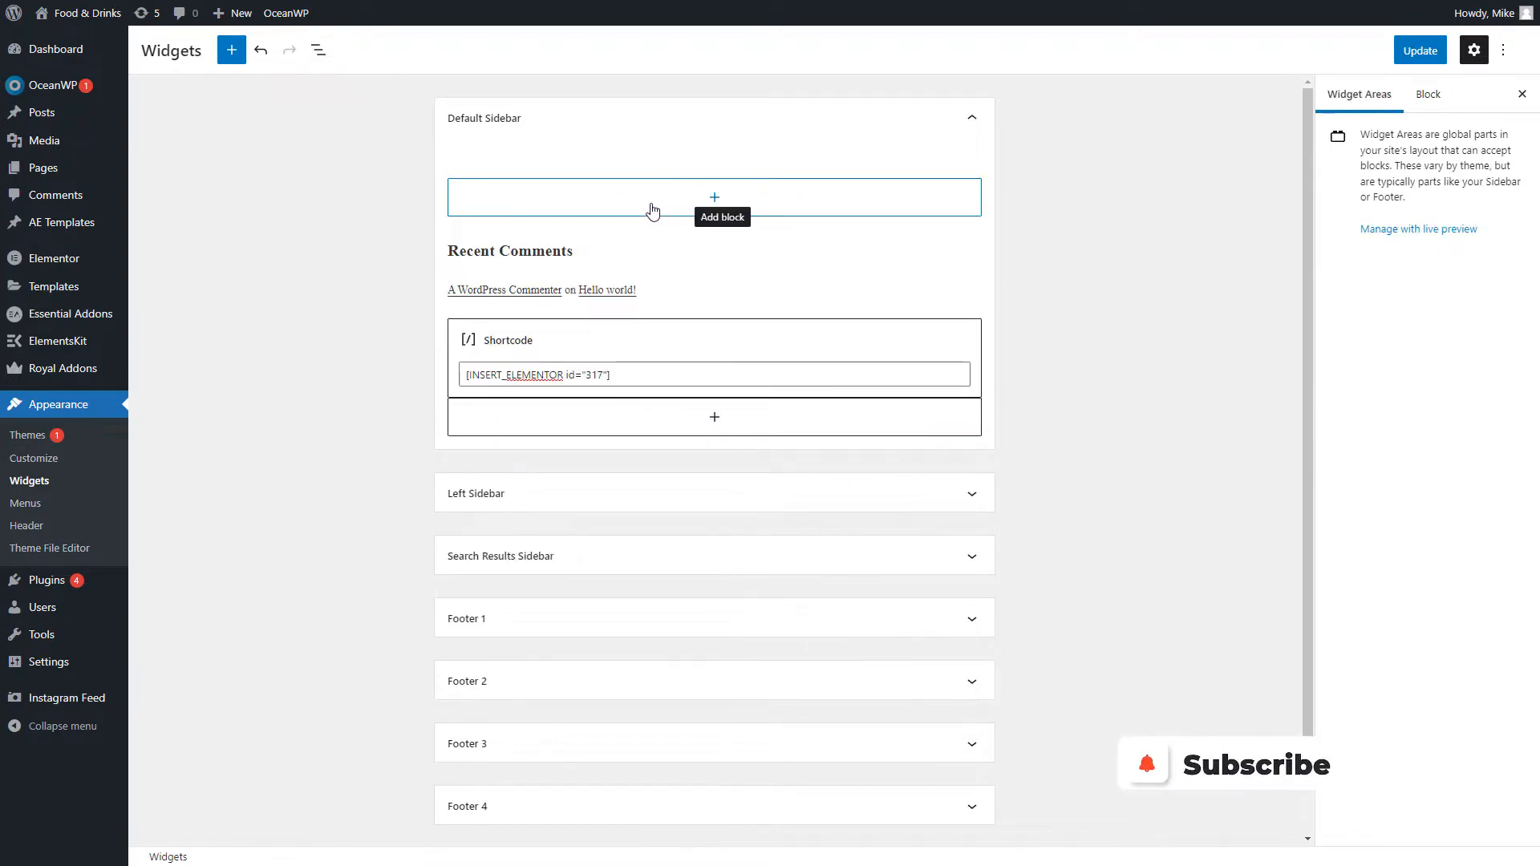
# Remove the Recent Comments heading and the group holding the comments
pyautogui.click(543, 197)
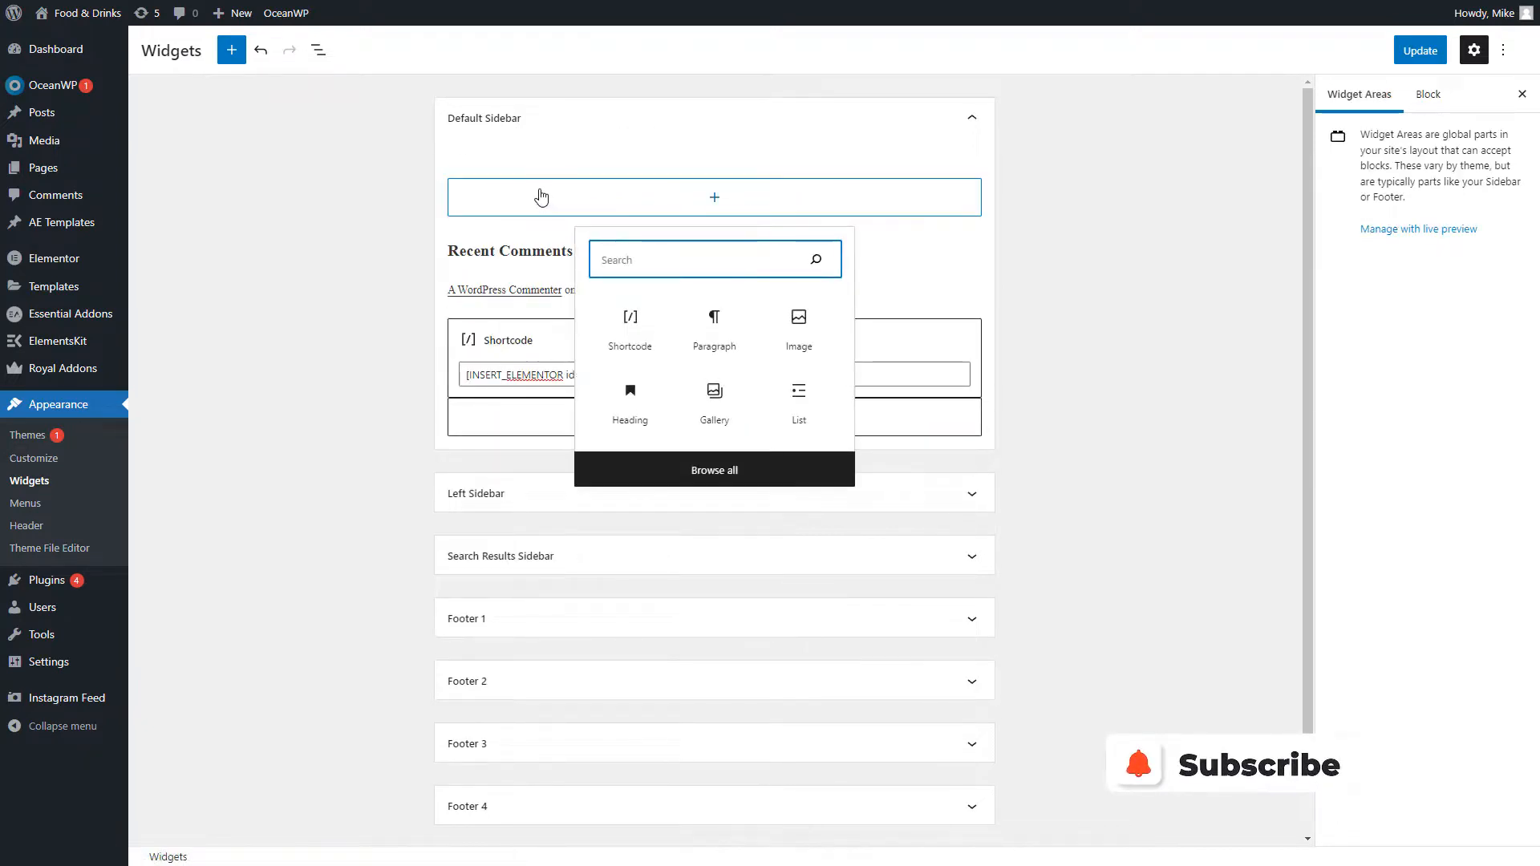
pyautogui.click(543, 167)
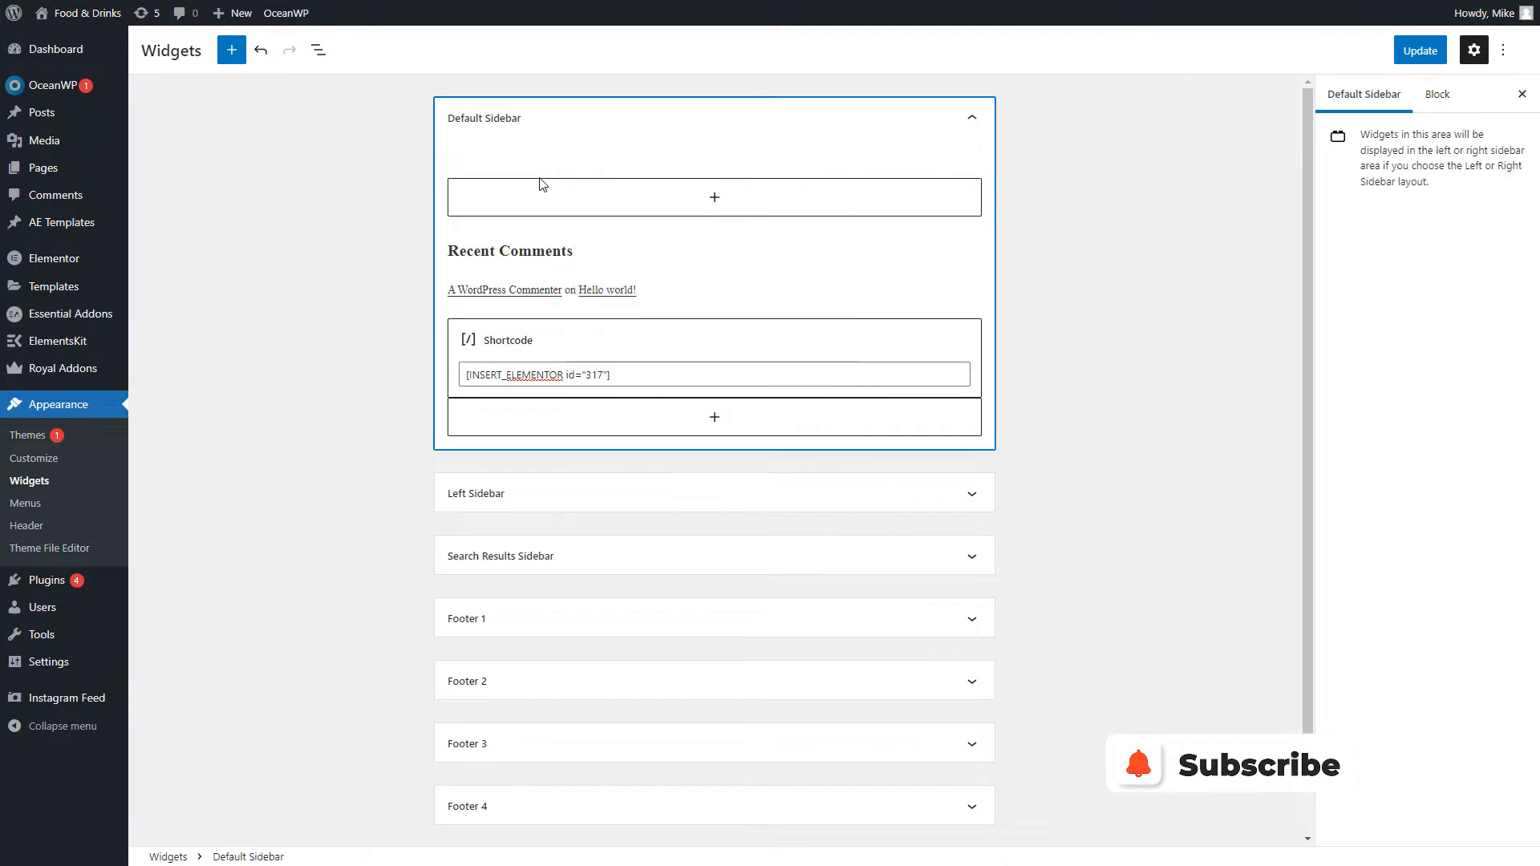
pyautogui.click(530, 250)
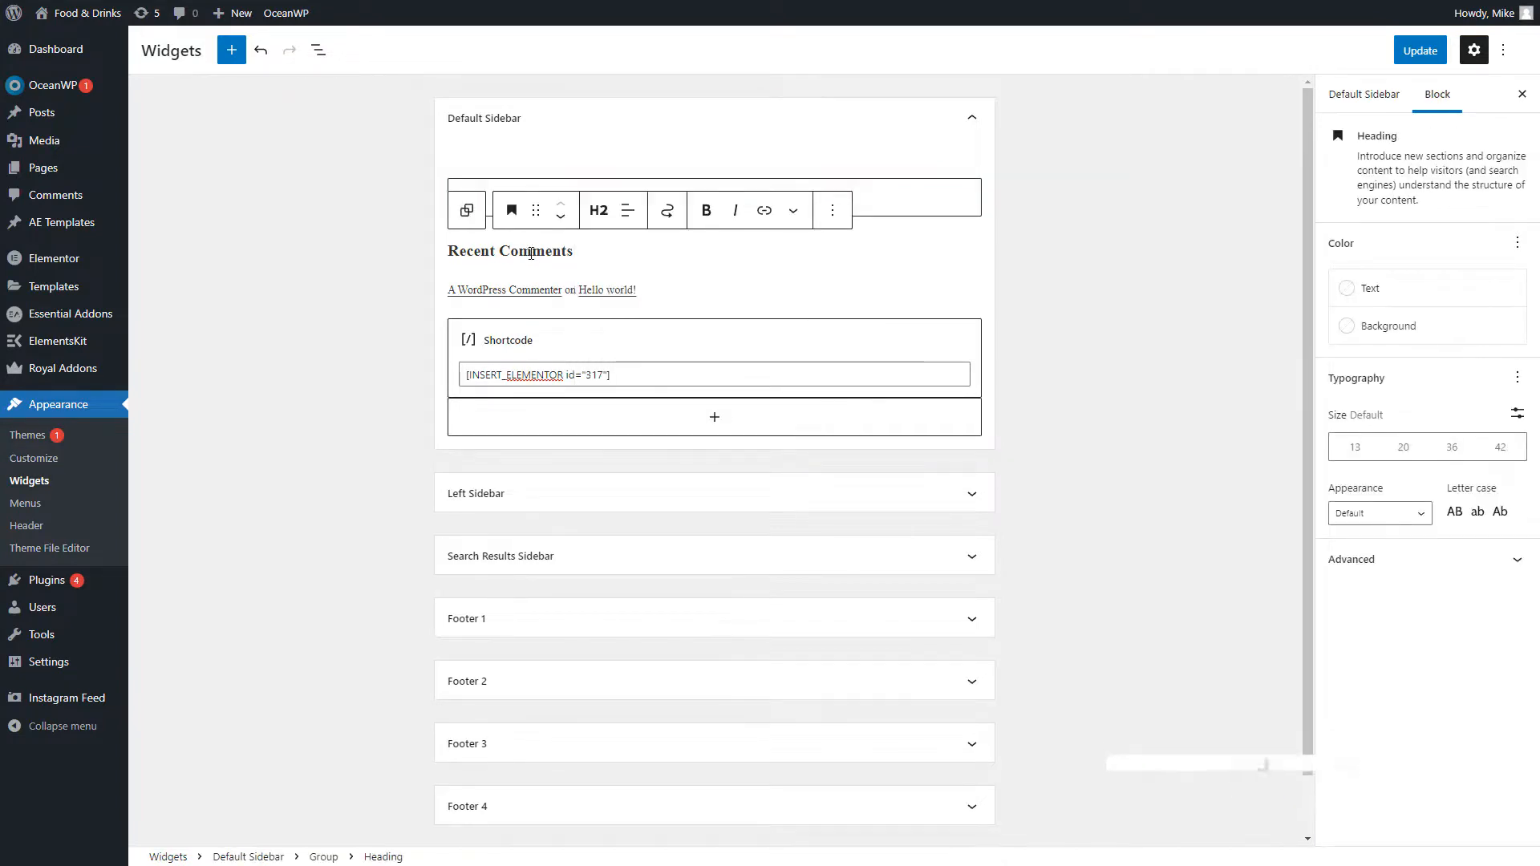
pyautogui.click(833, 212)
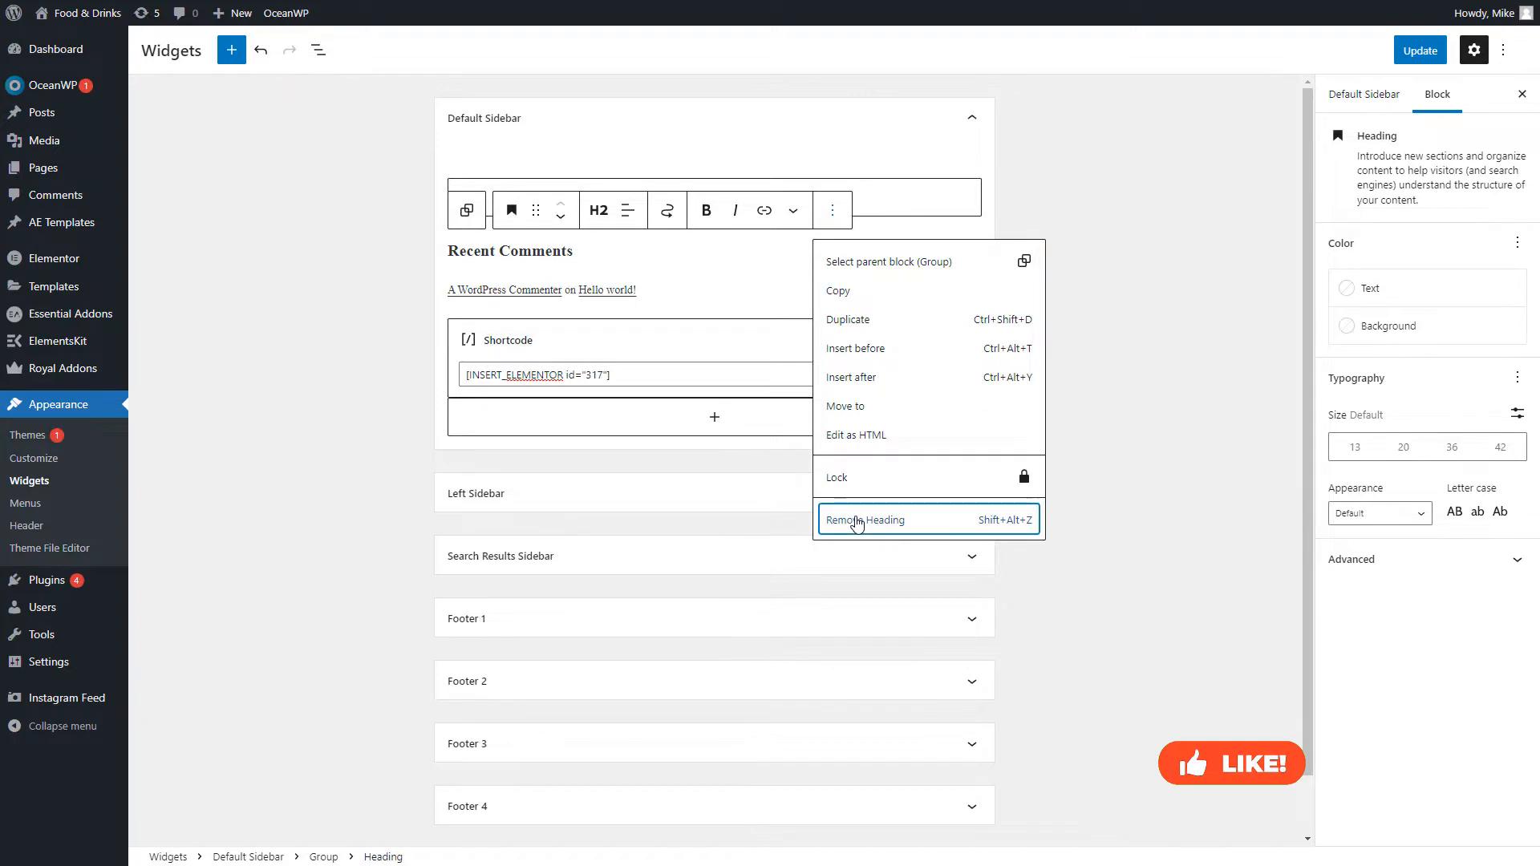
pyautogui.click(857, 523)
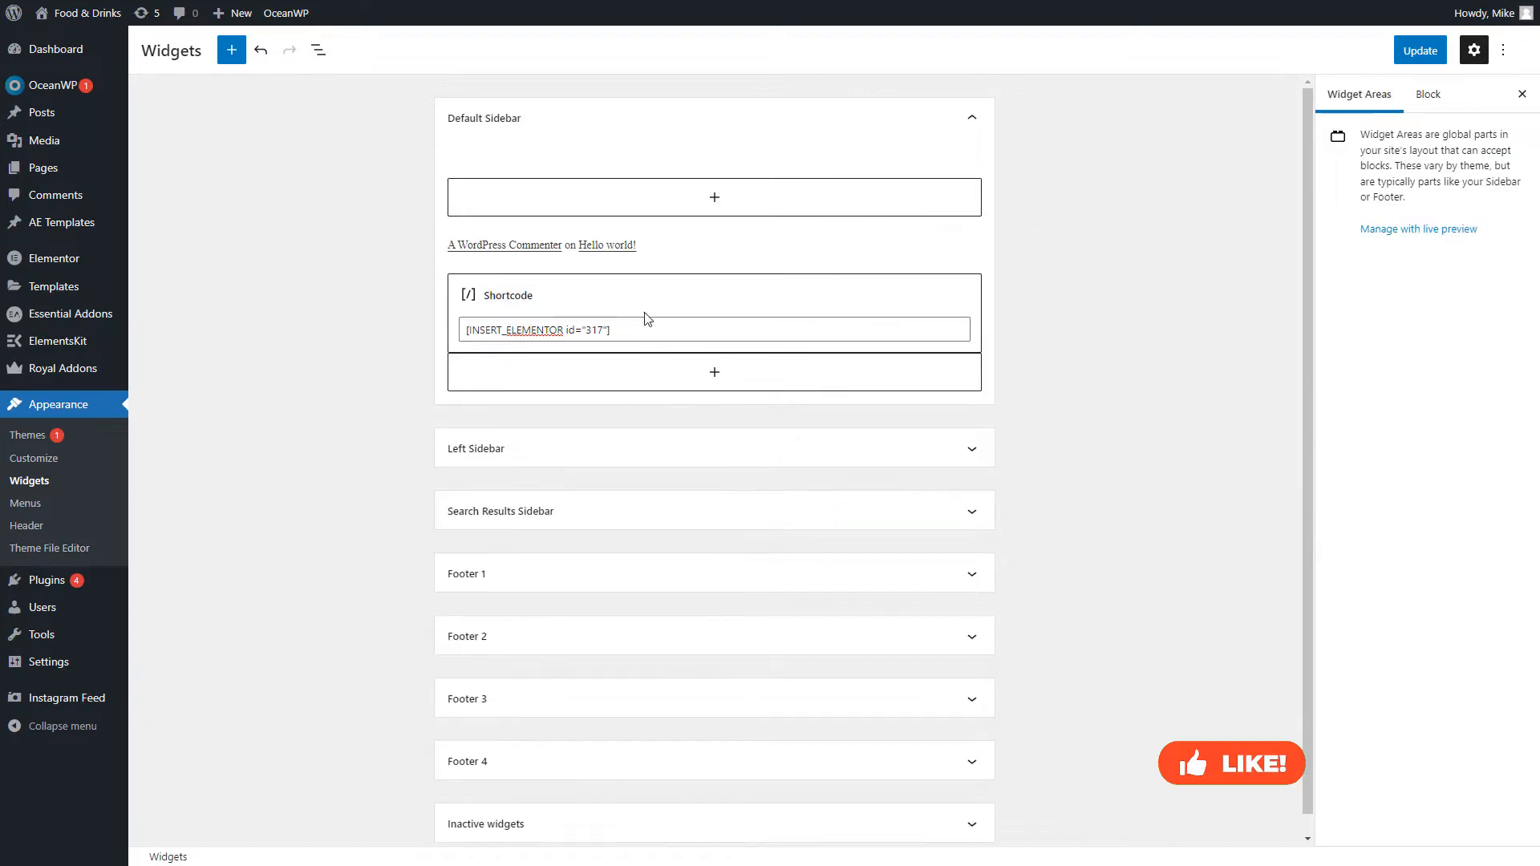
pyautogui.click(591, 249)
pyautogui.click(593, 210)
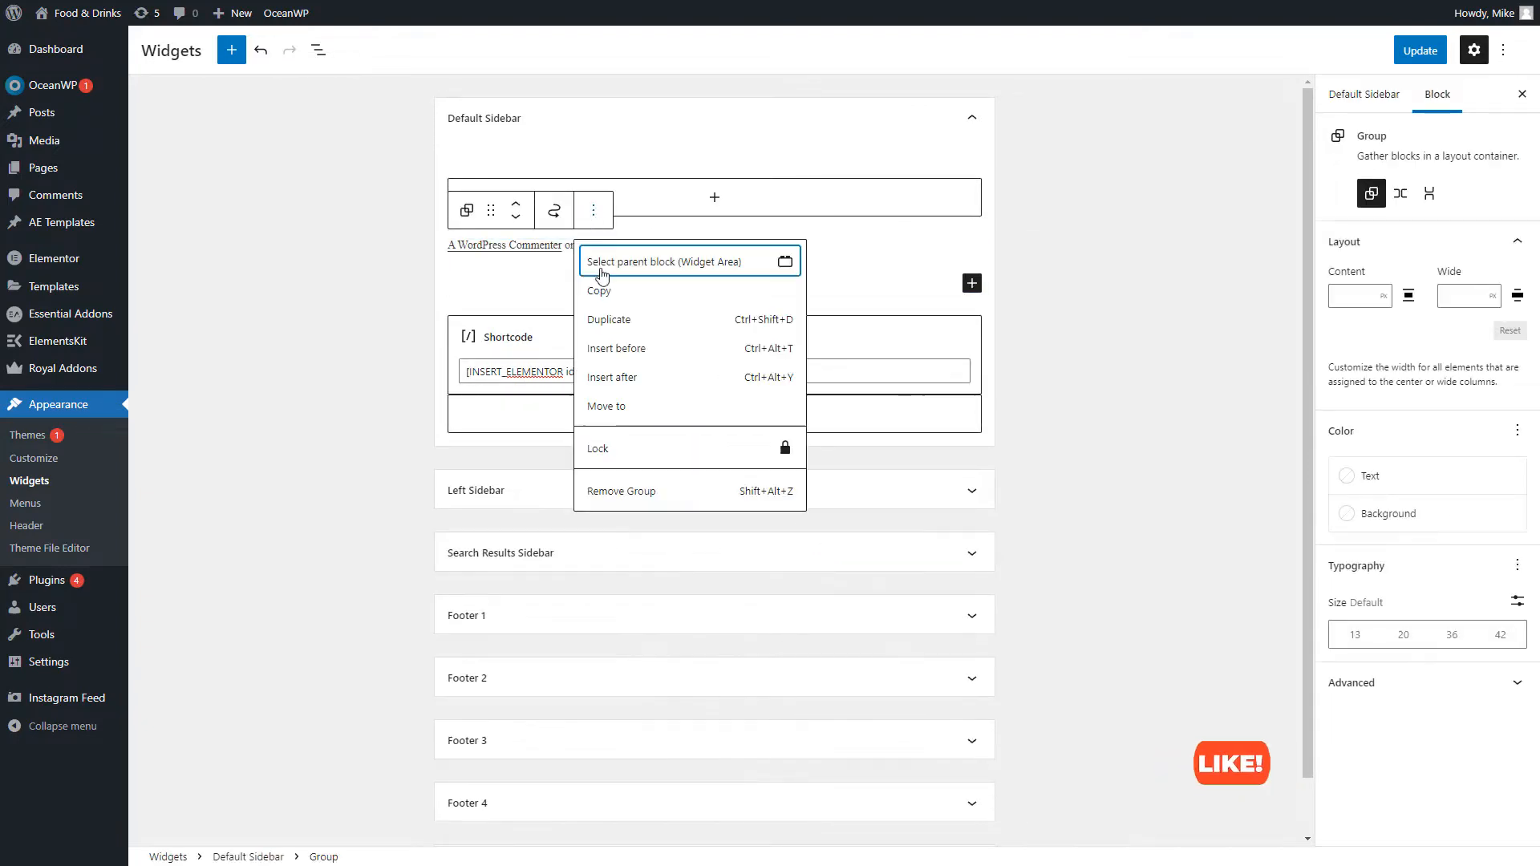
pyautogui.click(652, 503)
pyautogui.click(652, 491)
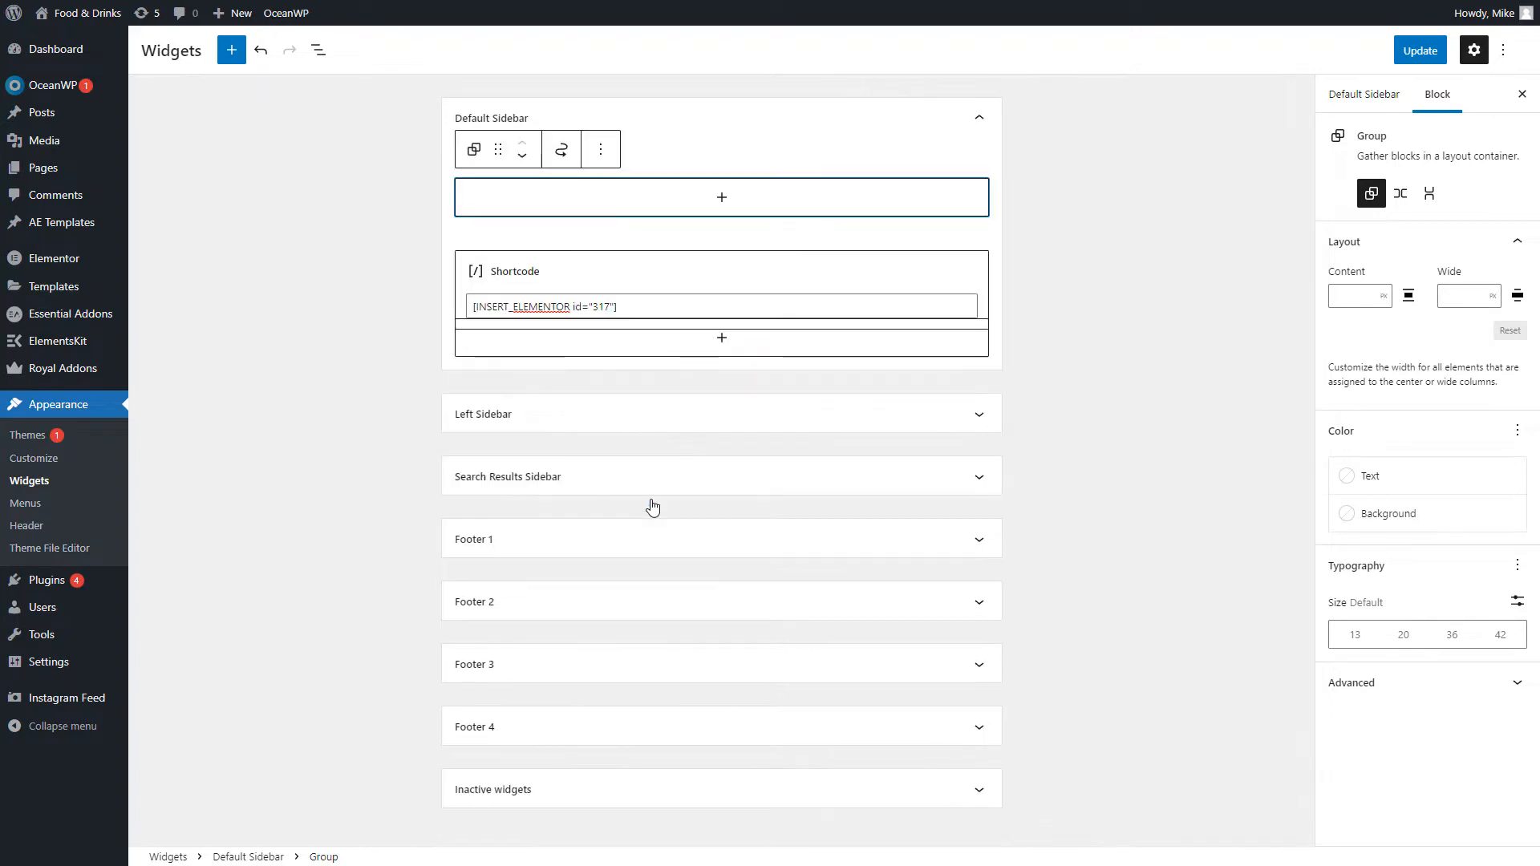
# Remove the leftover empty group and save the sidebar with Update
pyautogui.click(600, 149)
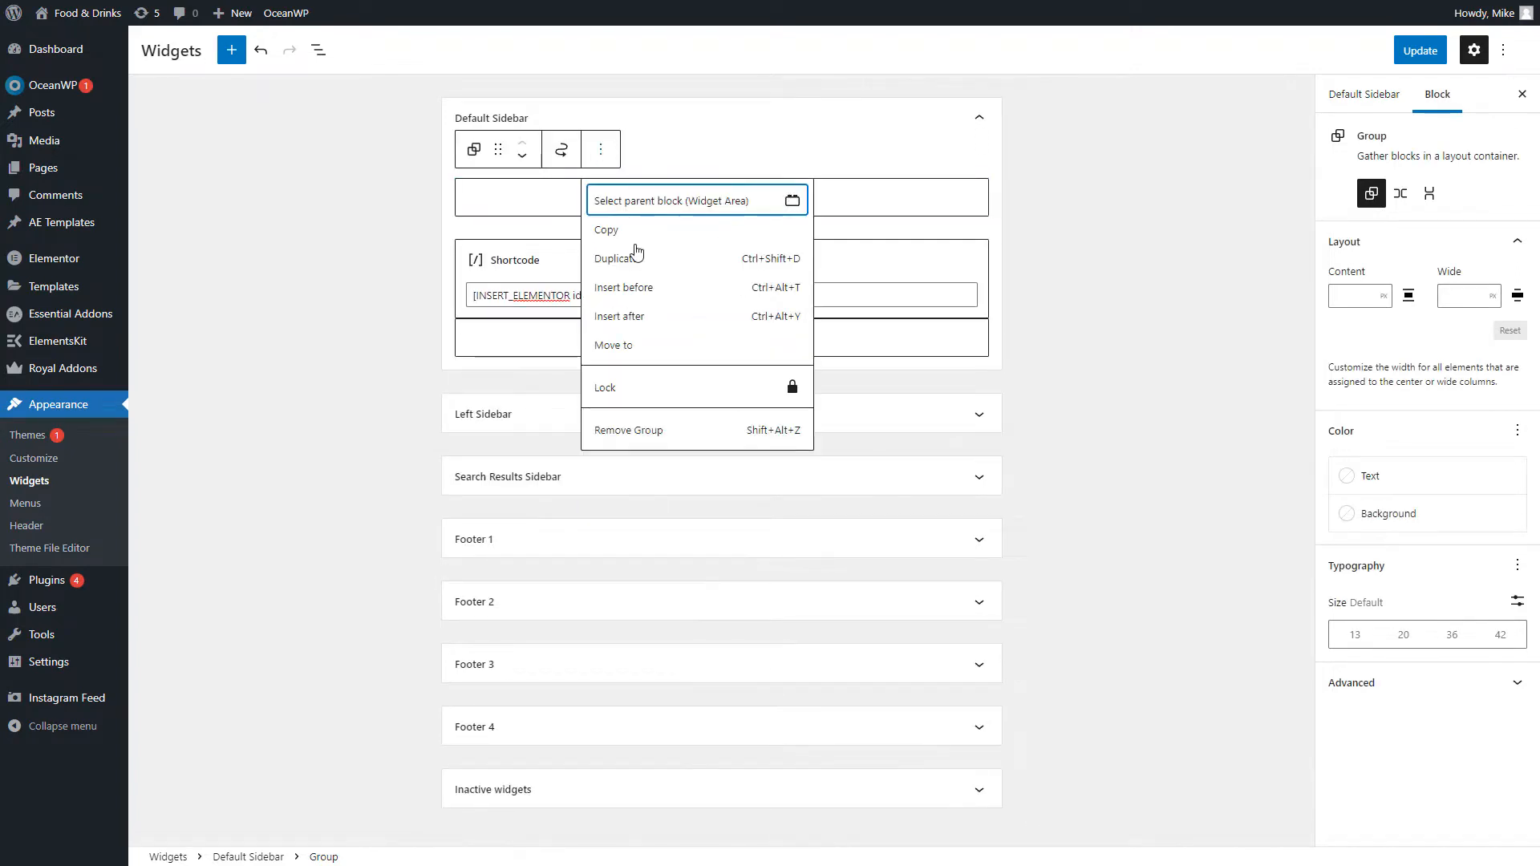
pyautogui.click(653, 430)
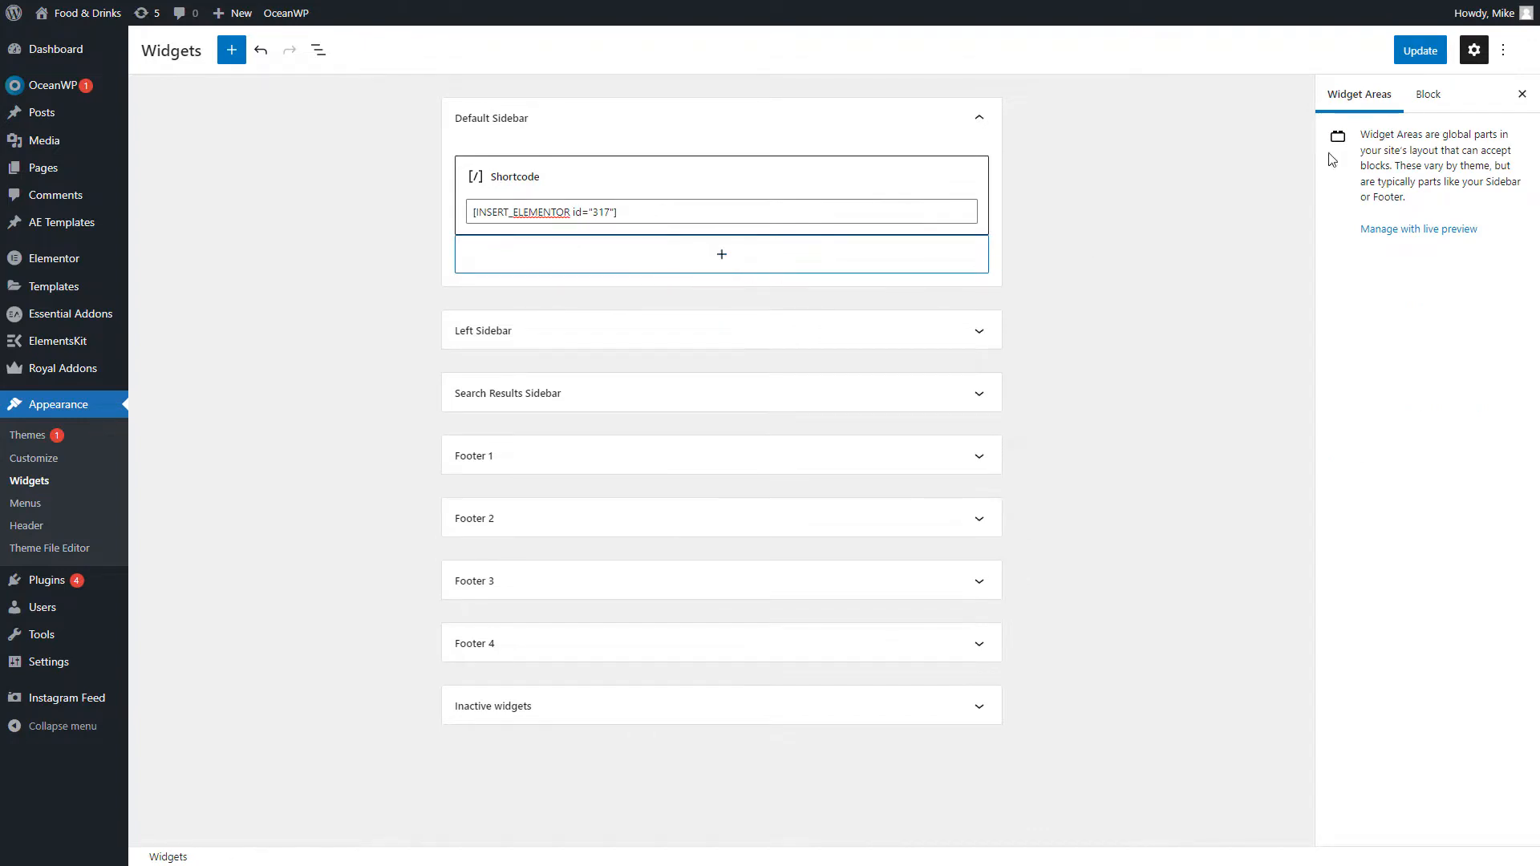
pyautogui.click(1396, 58)
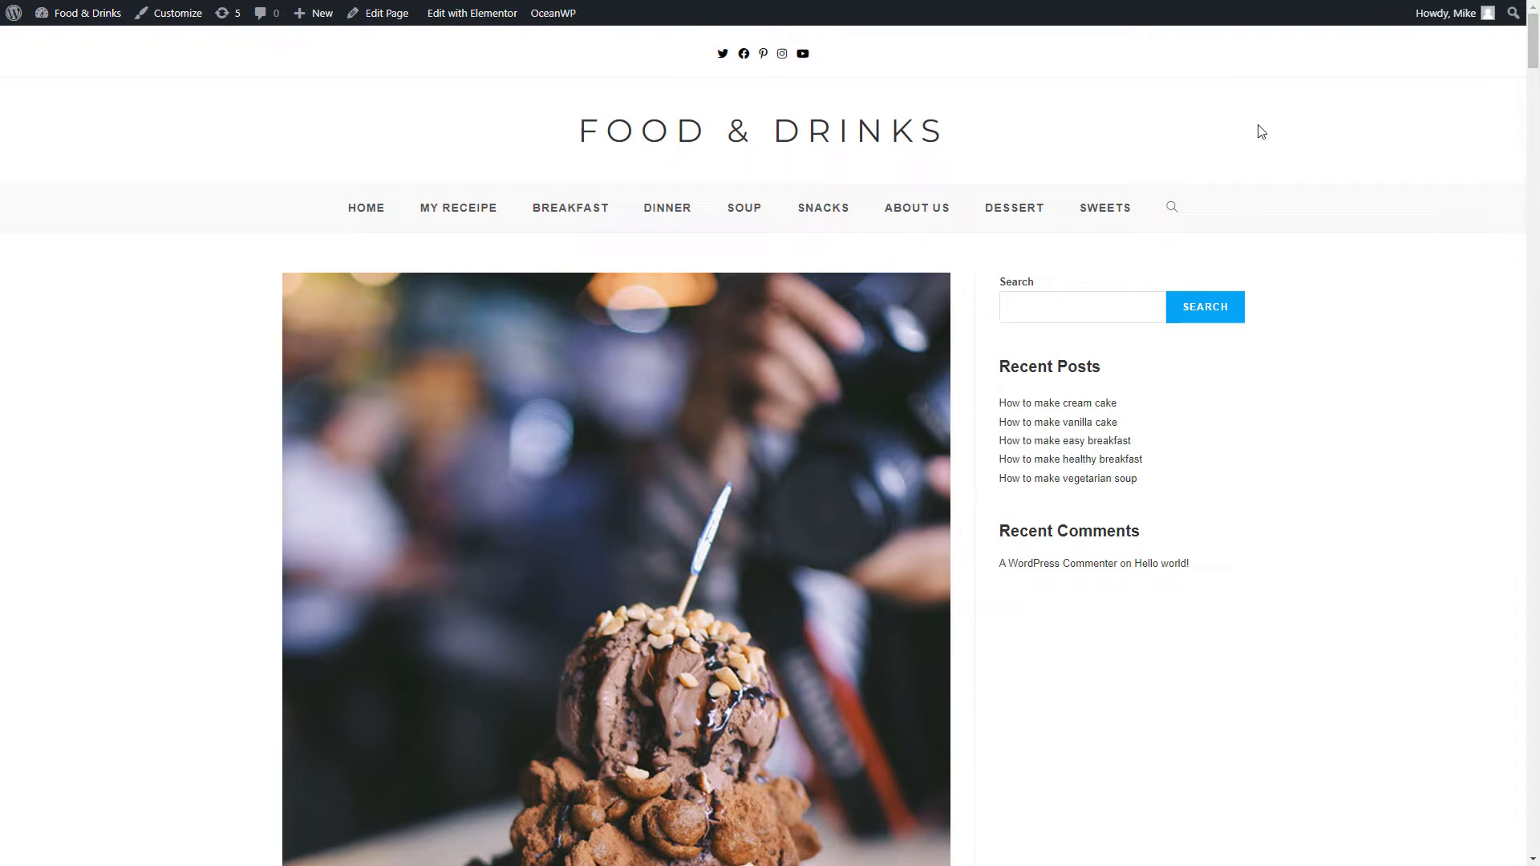
# Reload the Food & Drinks page and scroll down to the new sidebar
pyautogui.rightClick(1260, 131)
pyautogui.click(1293, 196)
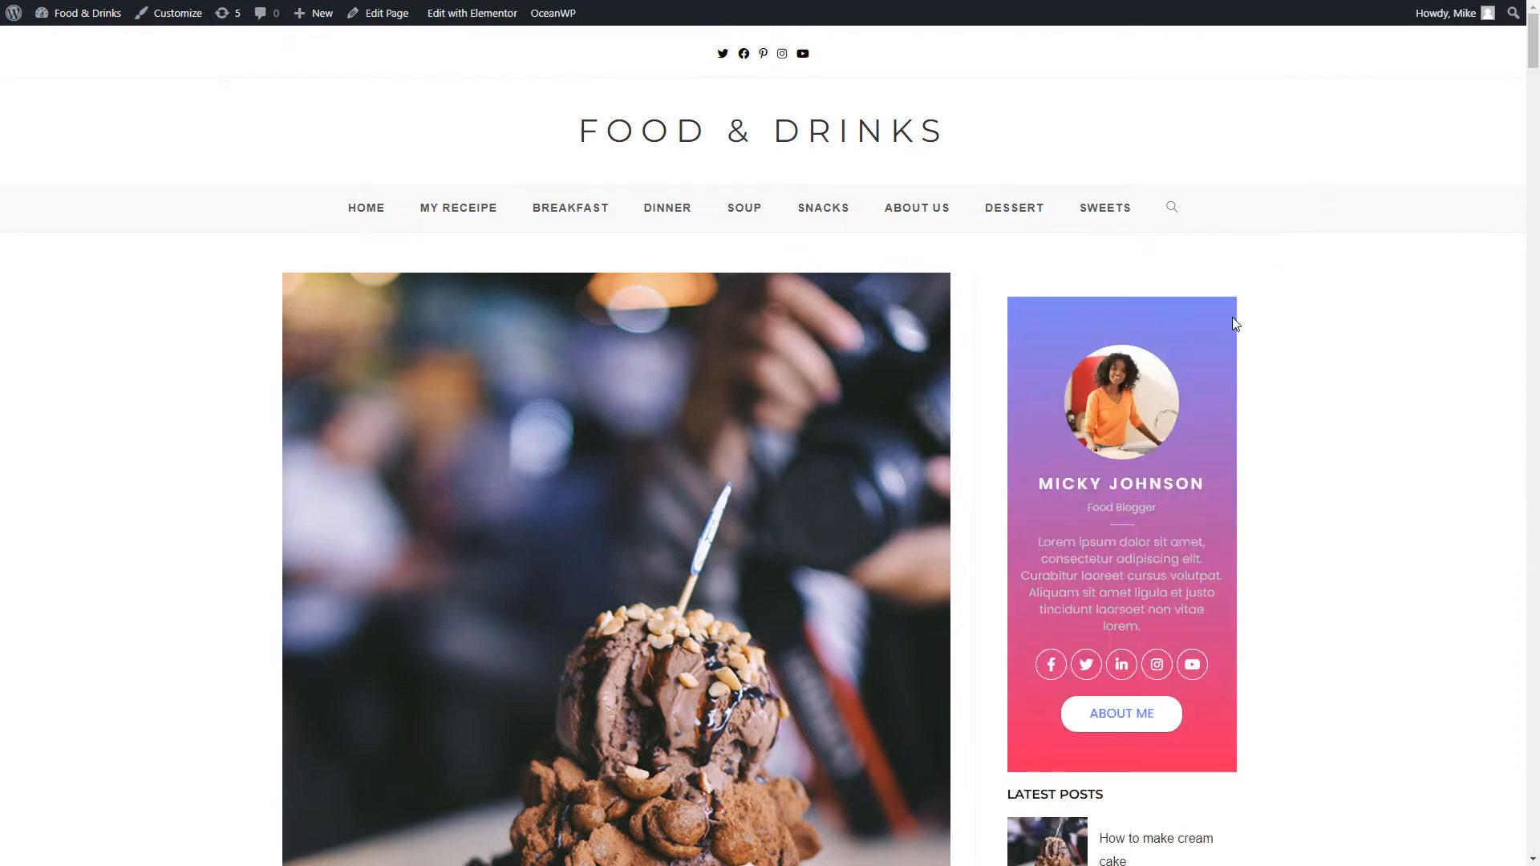
pyautogui.scroll(-2, 1232, 319)
pyautogui.scroll(-2, 1233, 317)
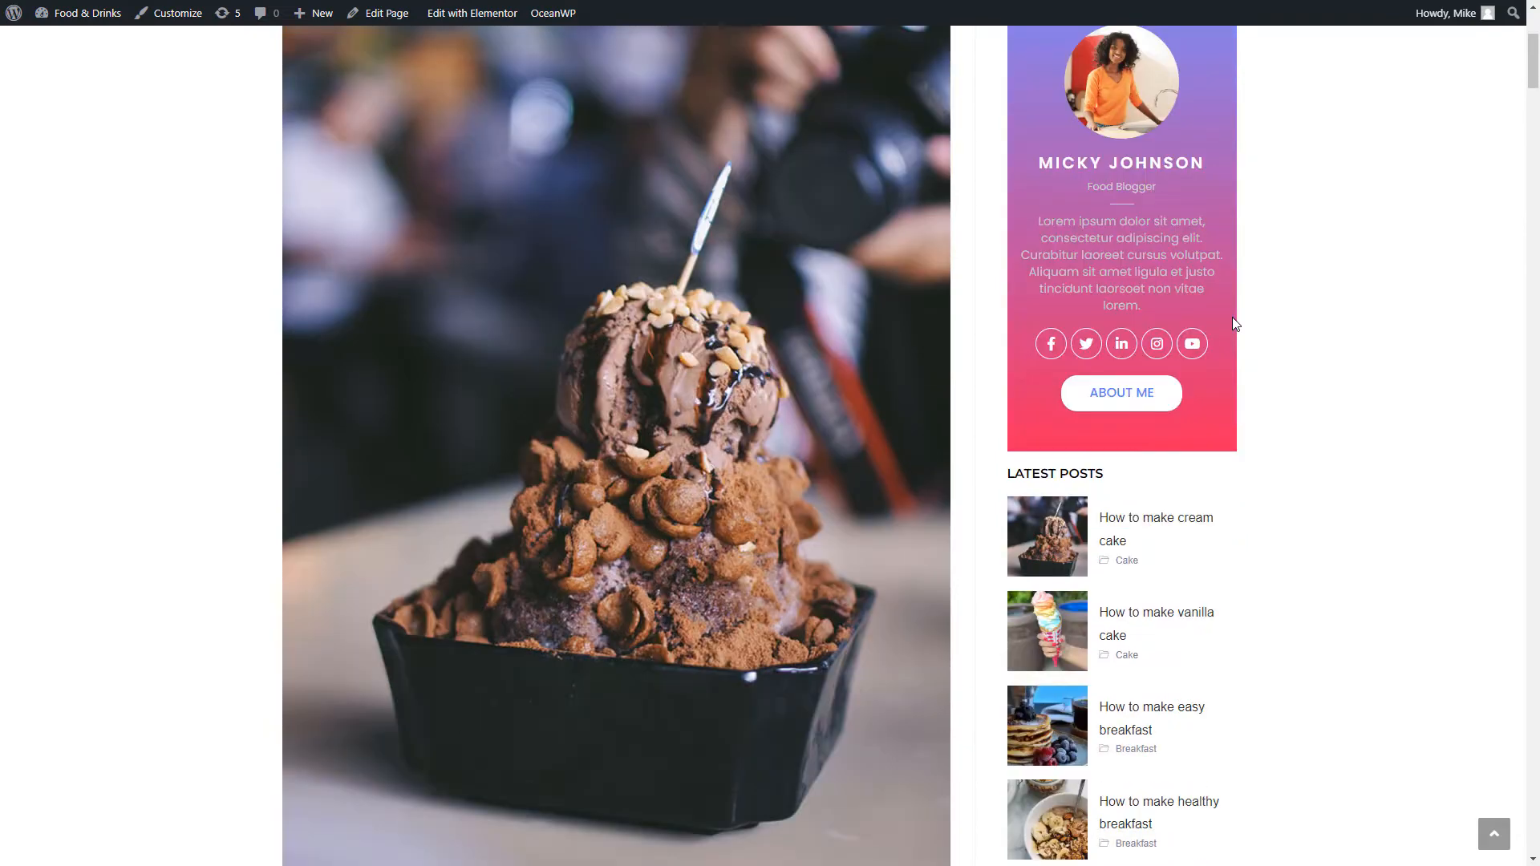
pyautogui.scroll(-3, 1233, 318)
pyautogui.scroll(-3, 1235, 323)
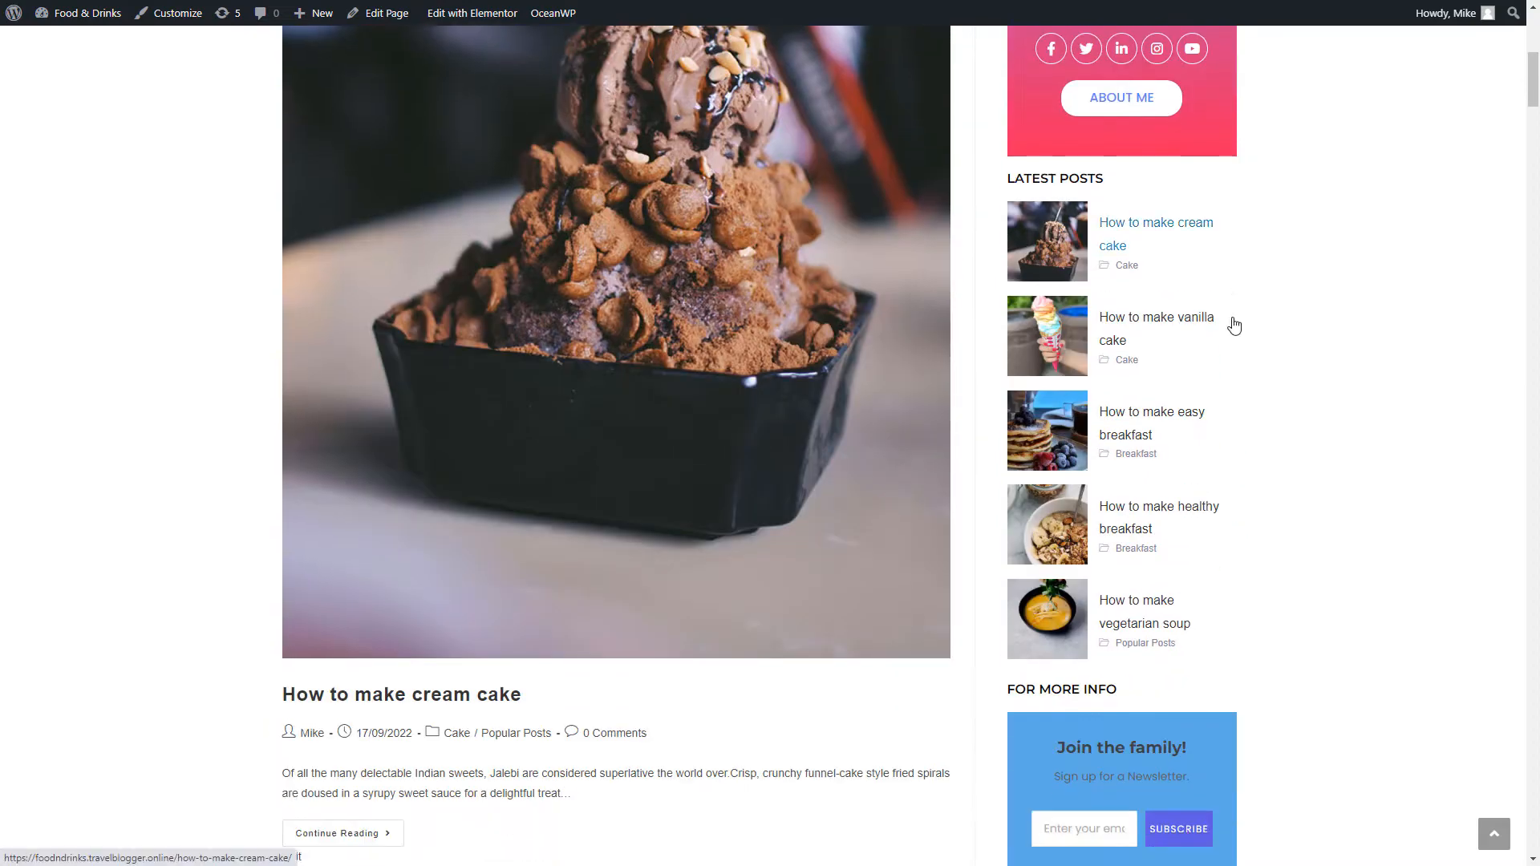
pyautogui.scroll(-2, 1235, 325)
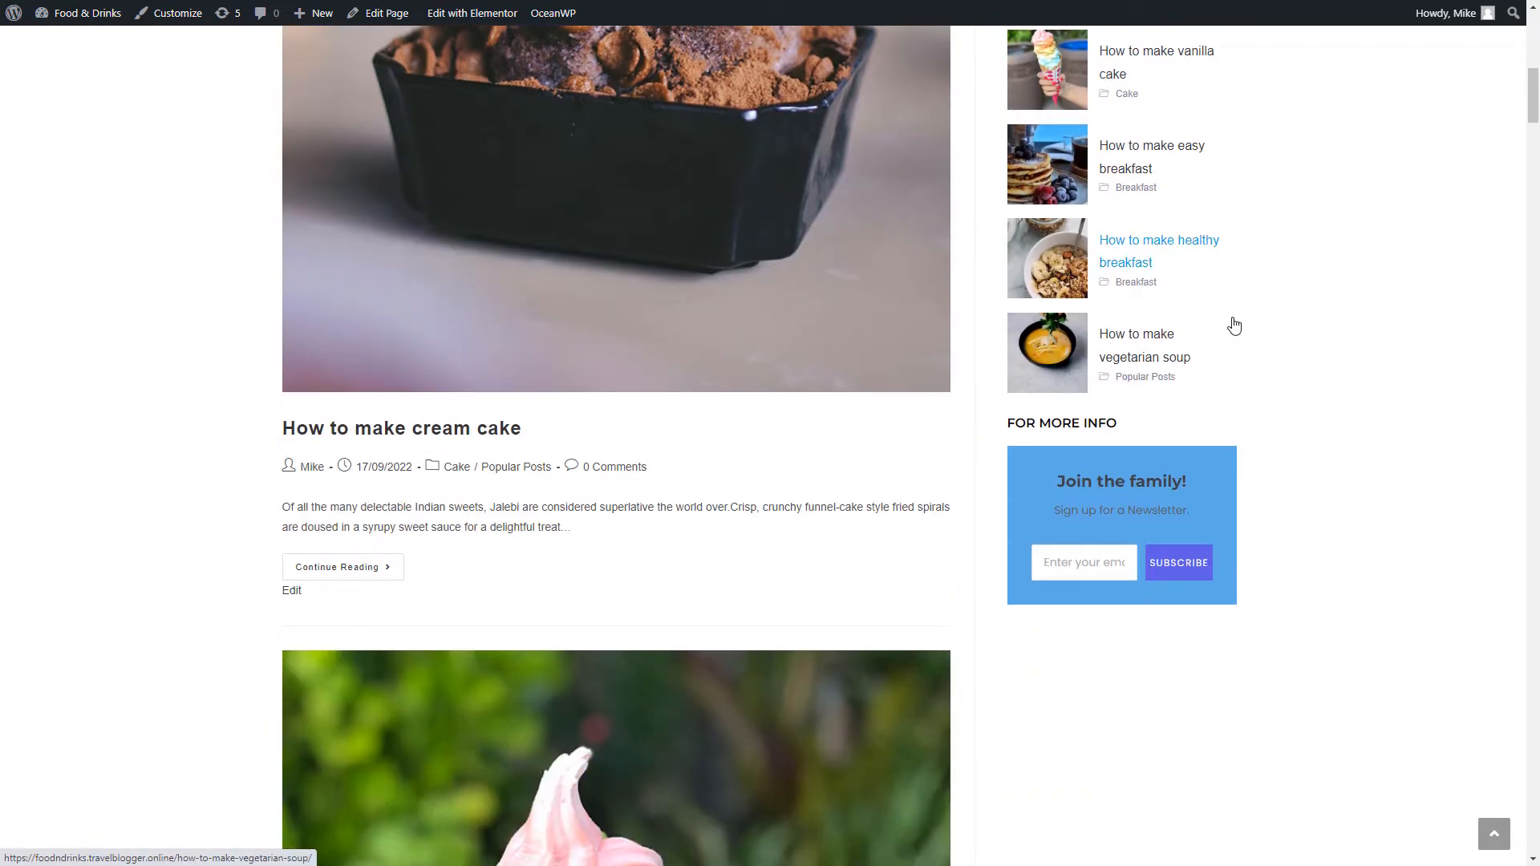
# Review the sidebar's team card, Latest Posts thumbnails and blue Join the family newsletter form
pyautogui.scroll(3, 1234, 324)
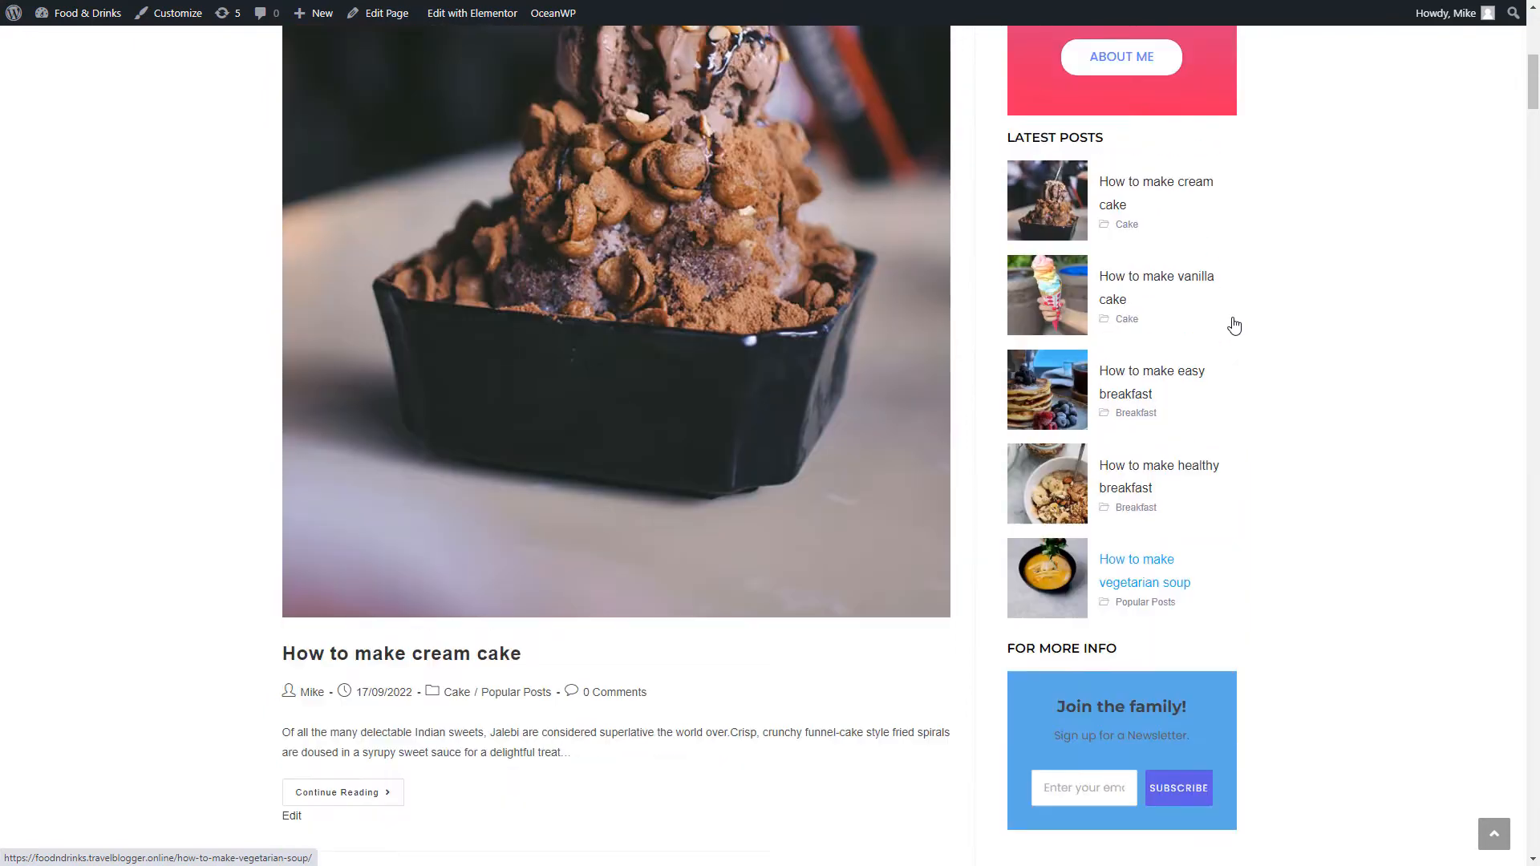
pyautogui.scroll(2, 1235, 325)
pyautogui.scroll(6, 1233, 319)
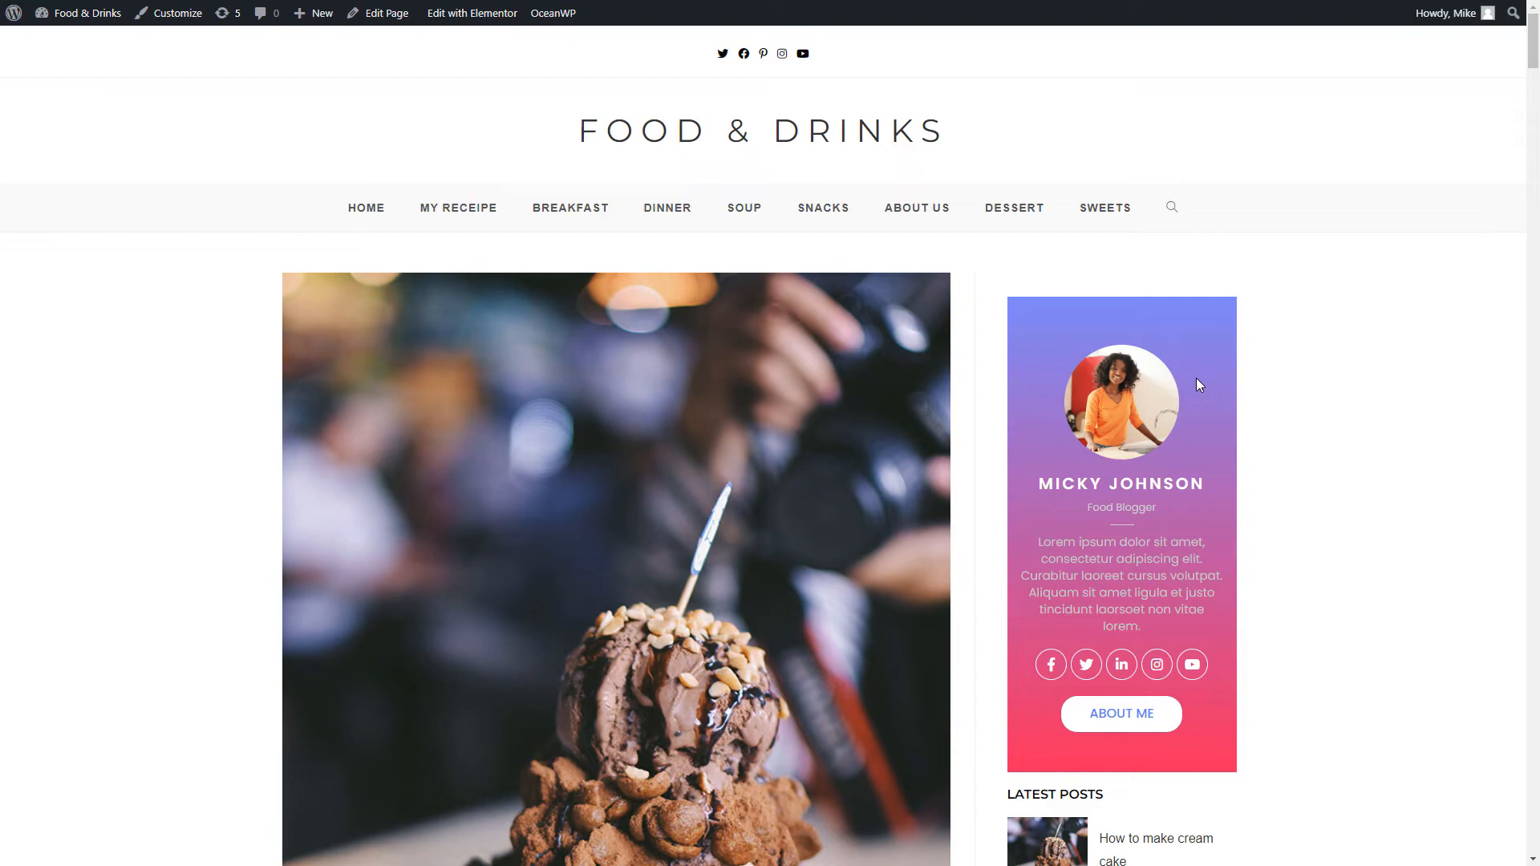
pyautogui.scroll(-2, 1236, 383)
pyautogui.scroll(-7, 1237, 390)
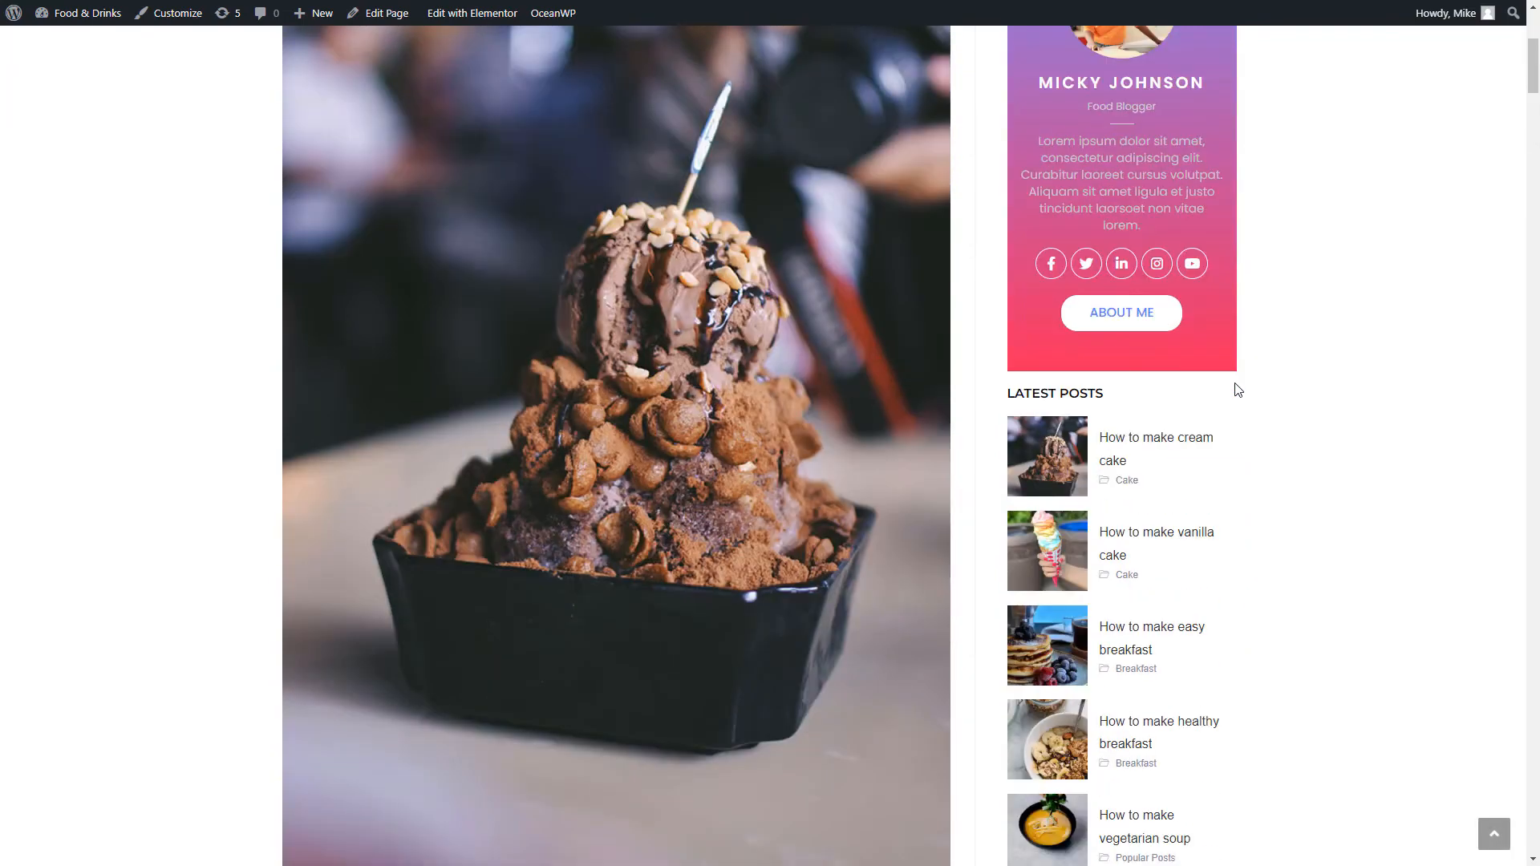
pyautogui.scroll(-5, 1238, 390)
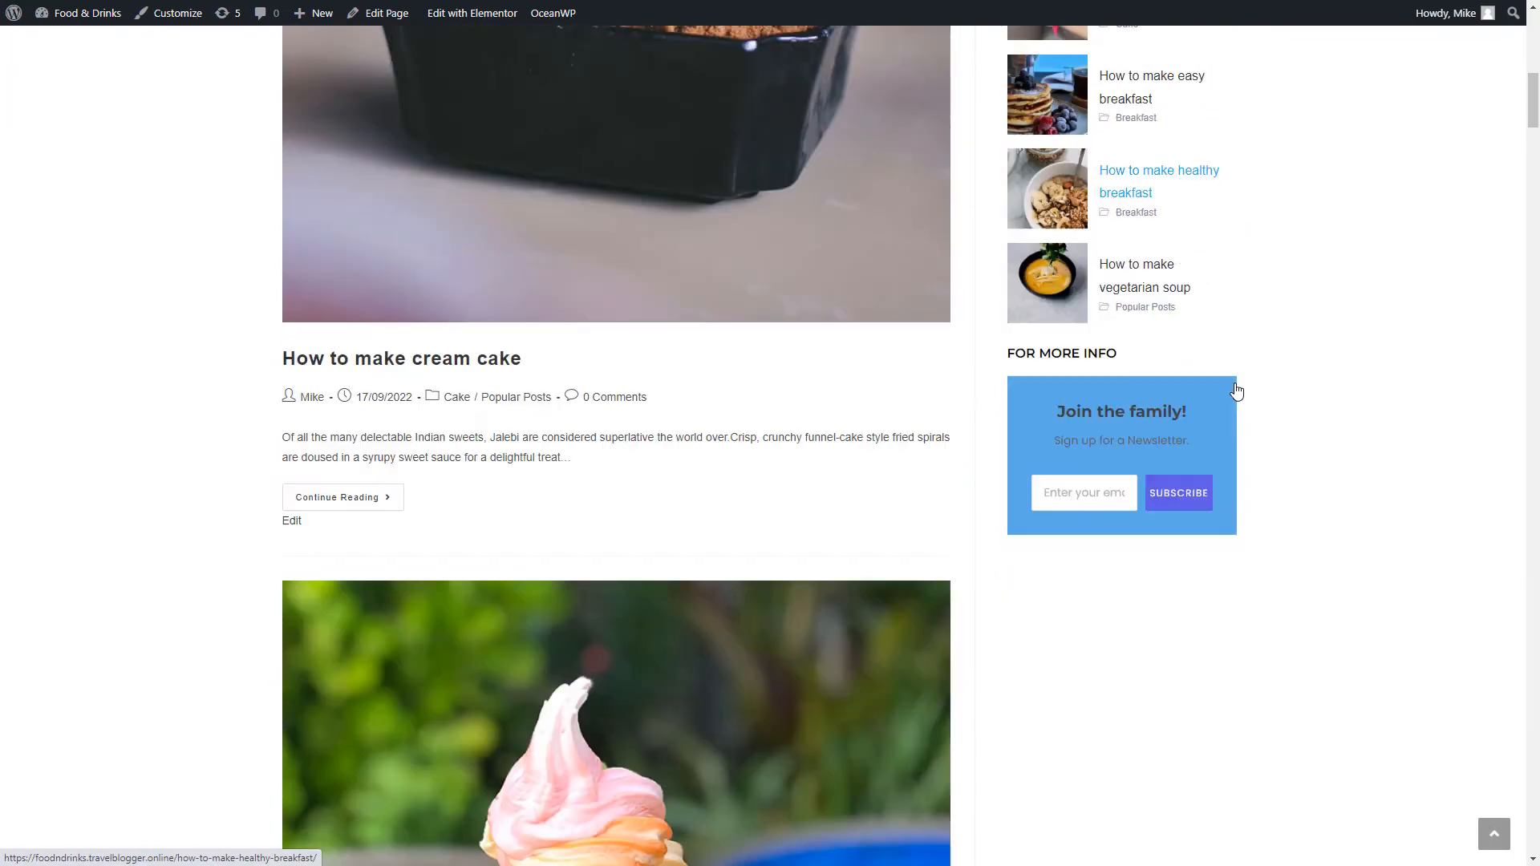
pyautogui.scroll(9, 1237, 390)
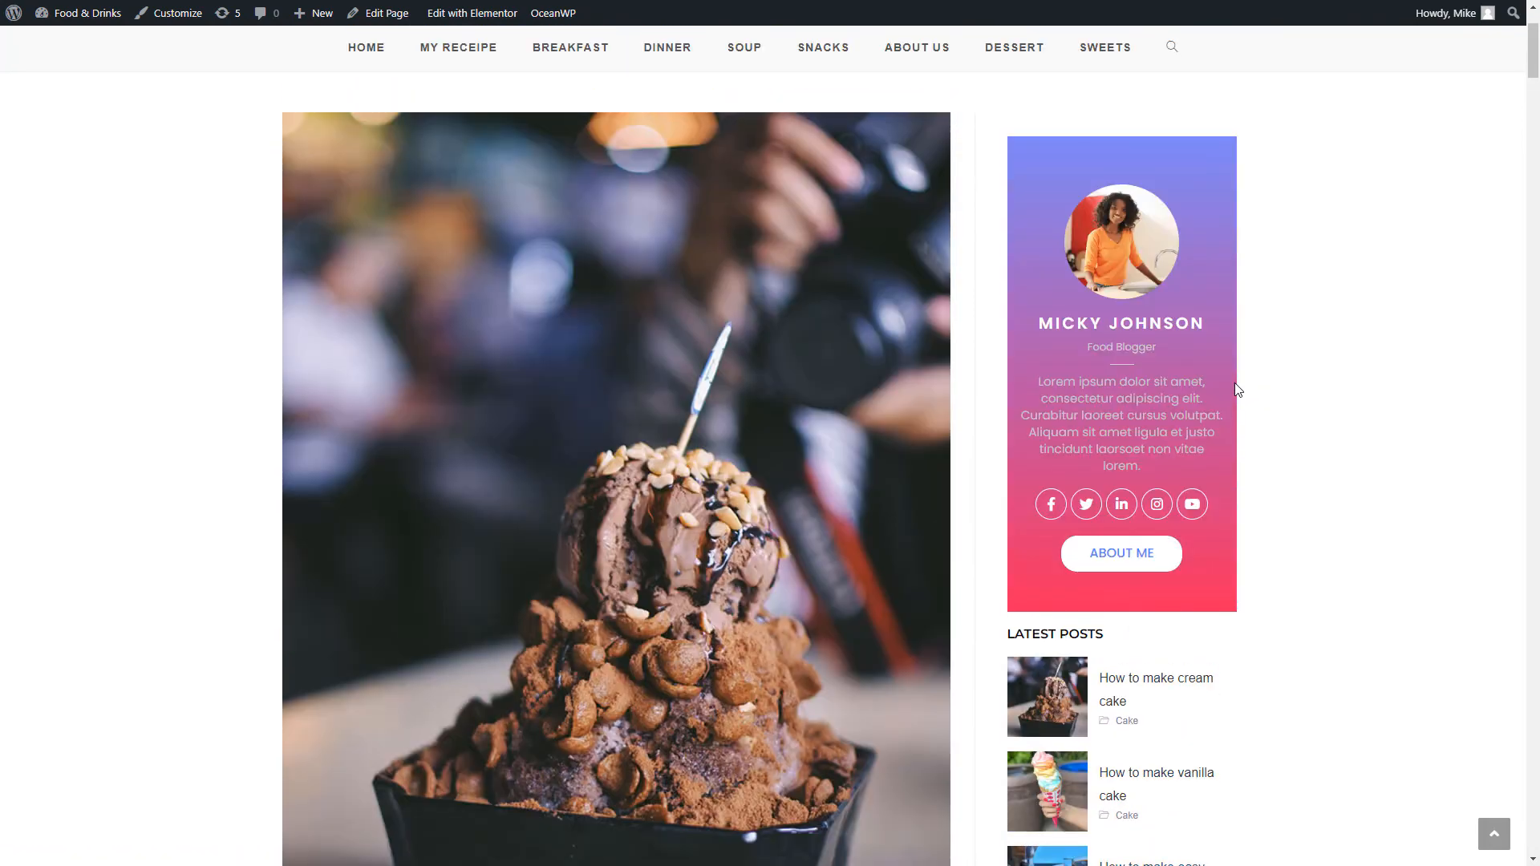
pyautogui.scroll(-8, 1238, 390)
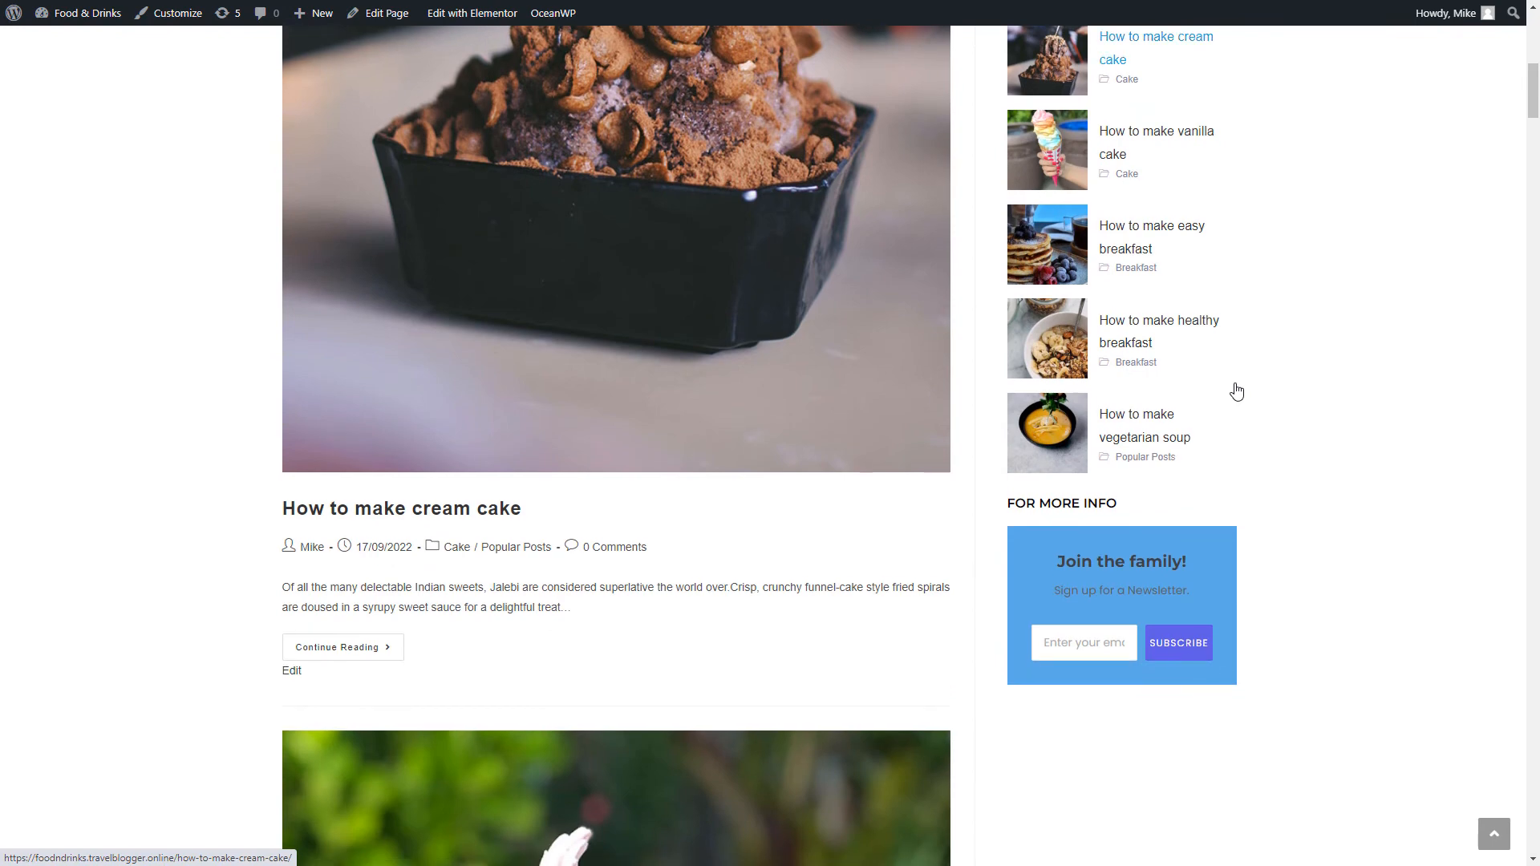
pyautogui.scroll(10, 1236, 390)
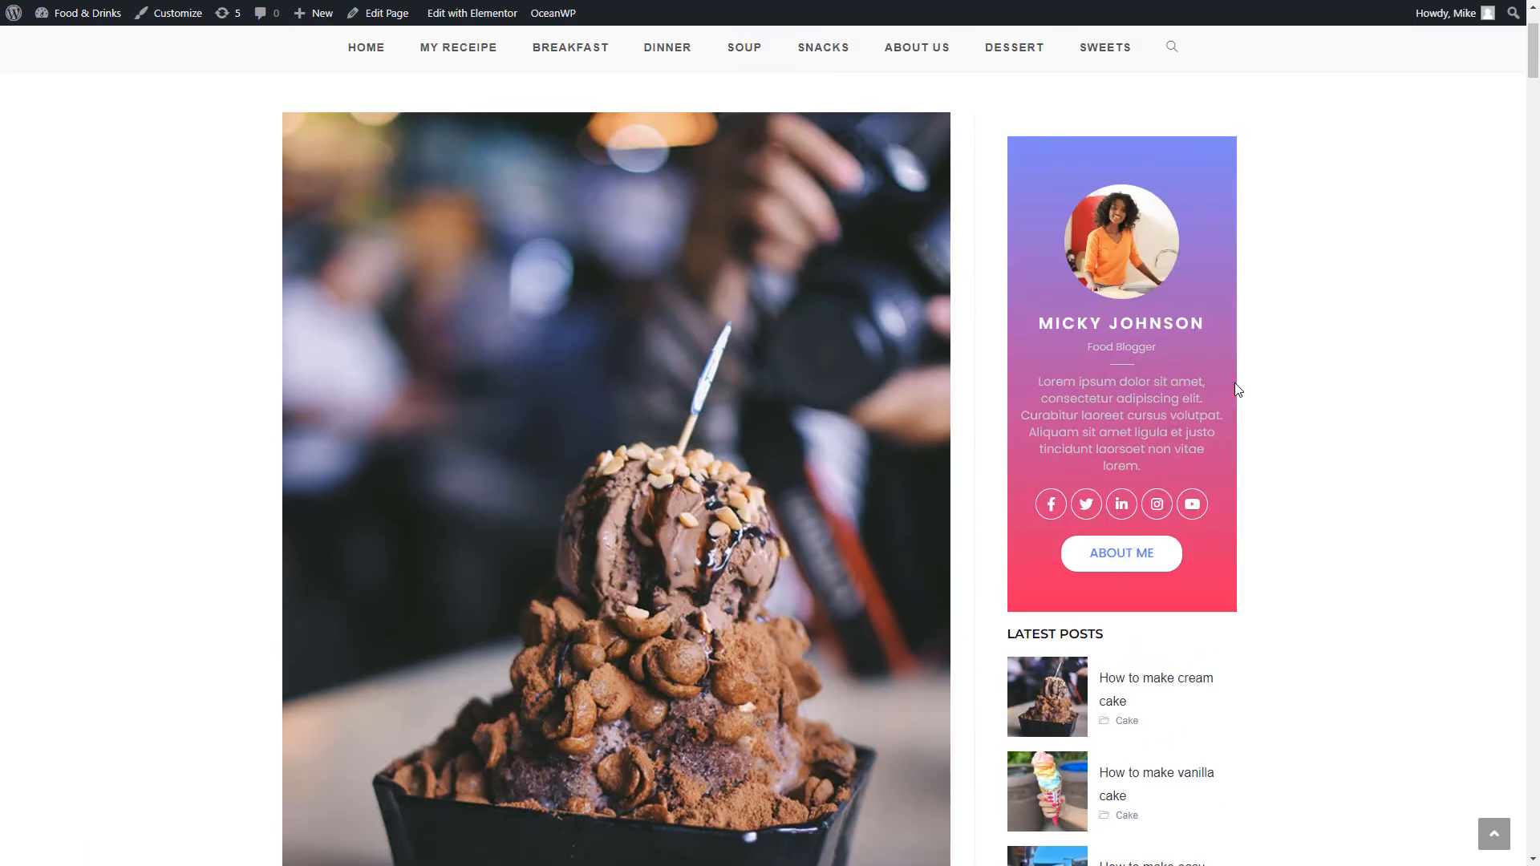